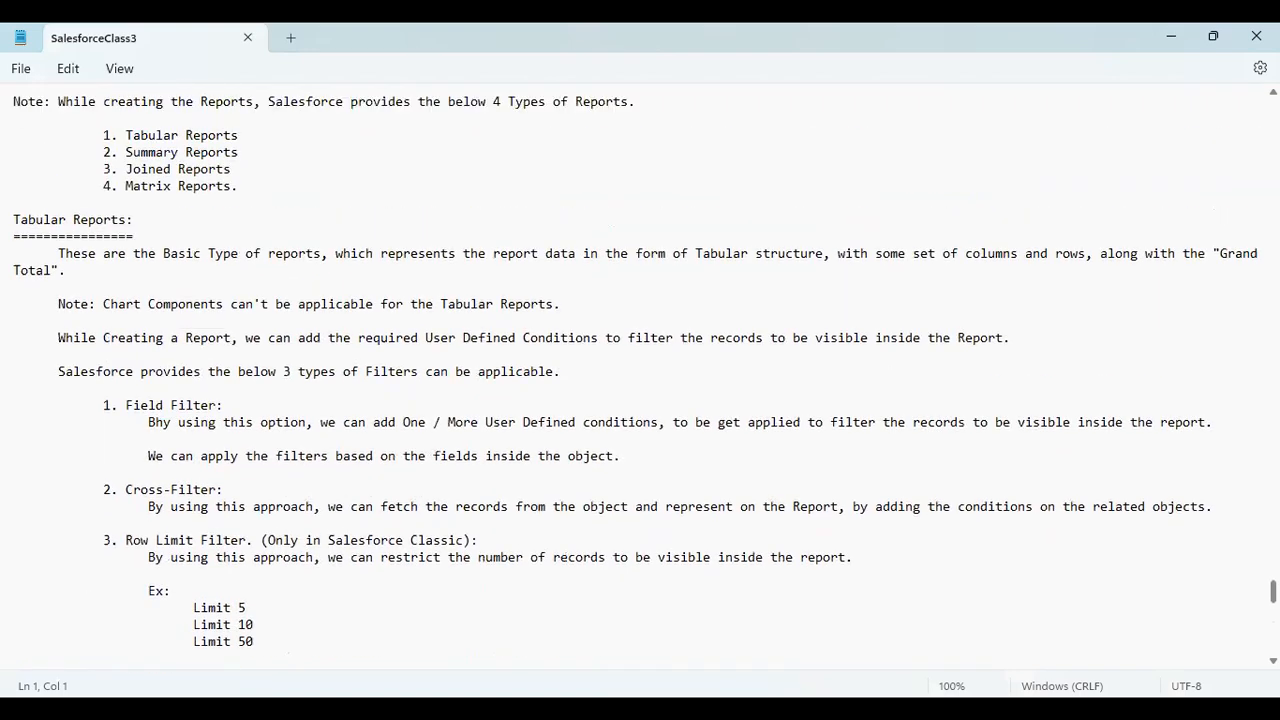
# Review the Reports & Dashboards notes in Notepad, from the overview down to the report folder types.
pyautogui.scroll(5, 640, 380)
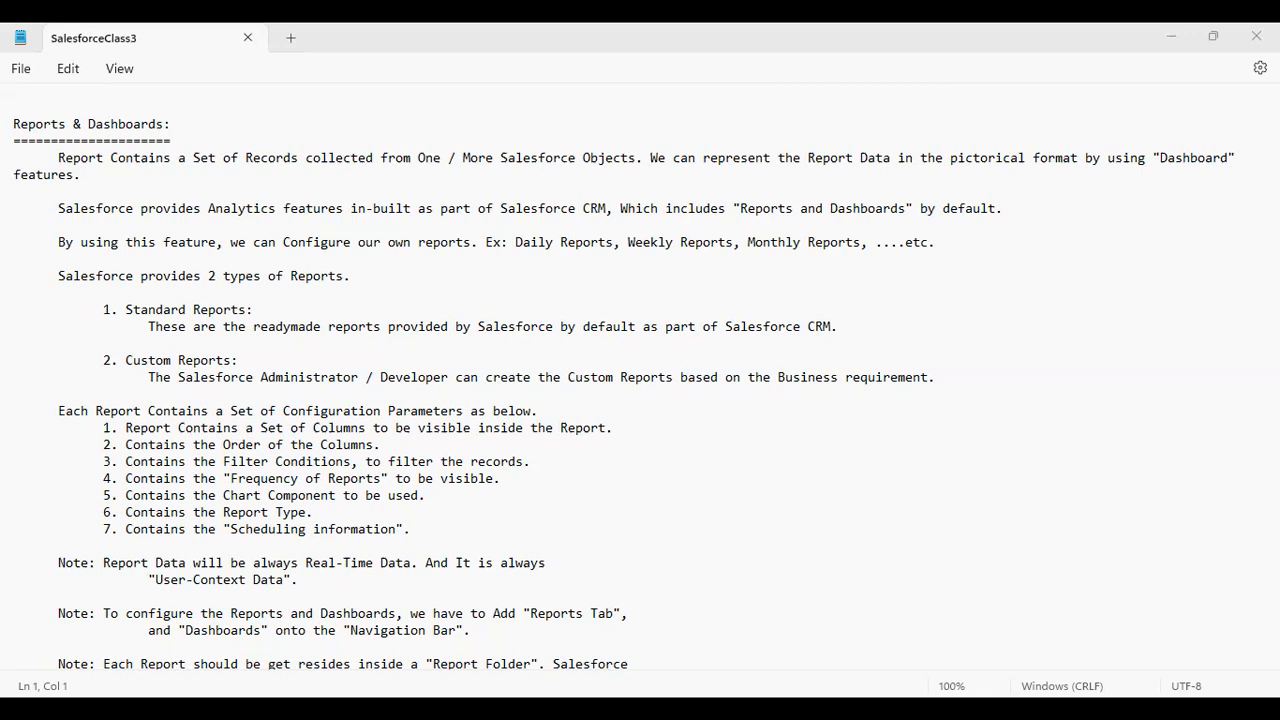
pyautogui.hotkey('alt', 'Tab')
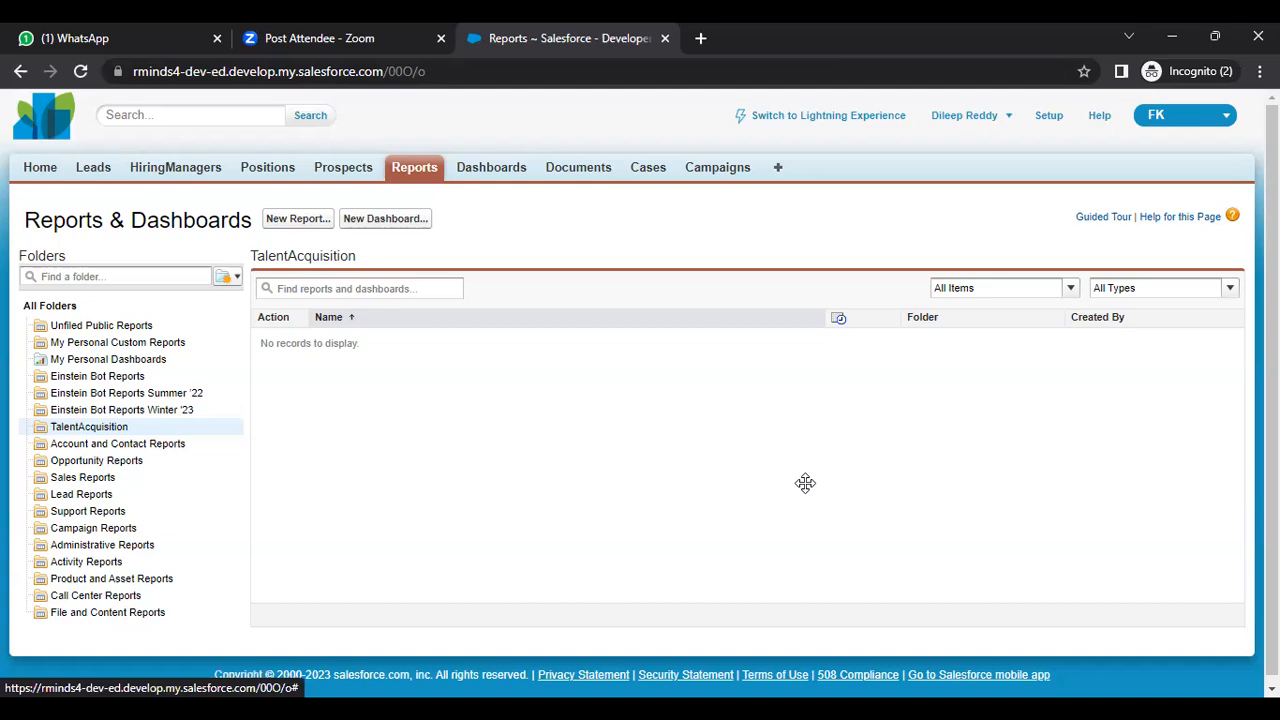
pyautogui.click(830, 677)
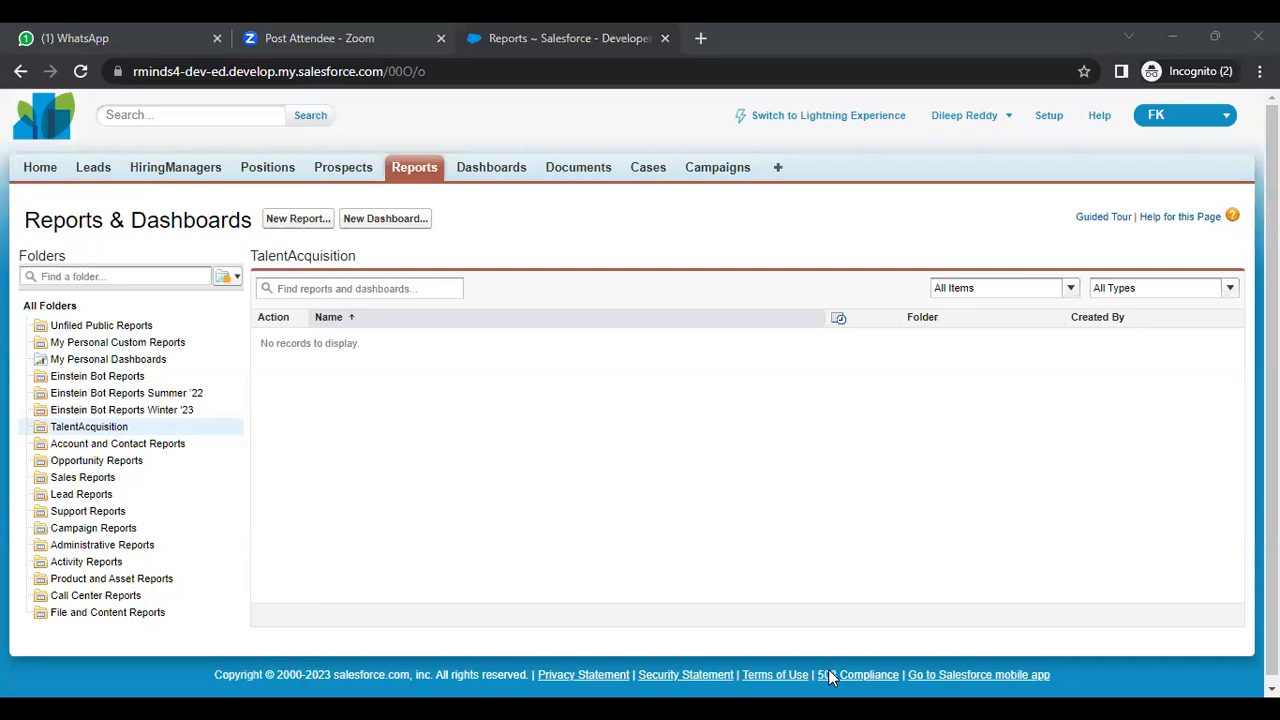
pyautogui.hotkey('alt', 'Tab')
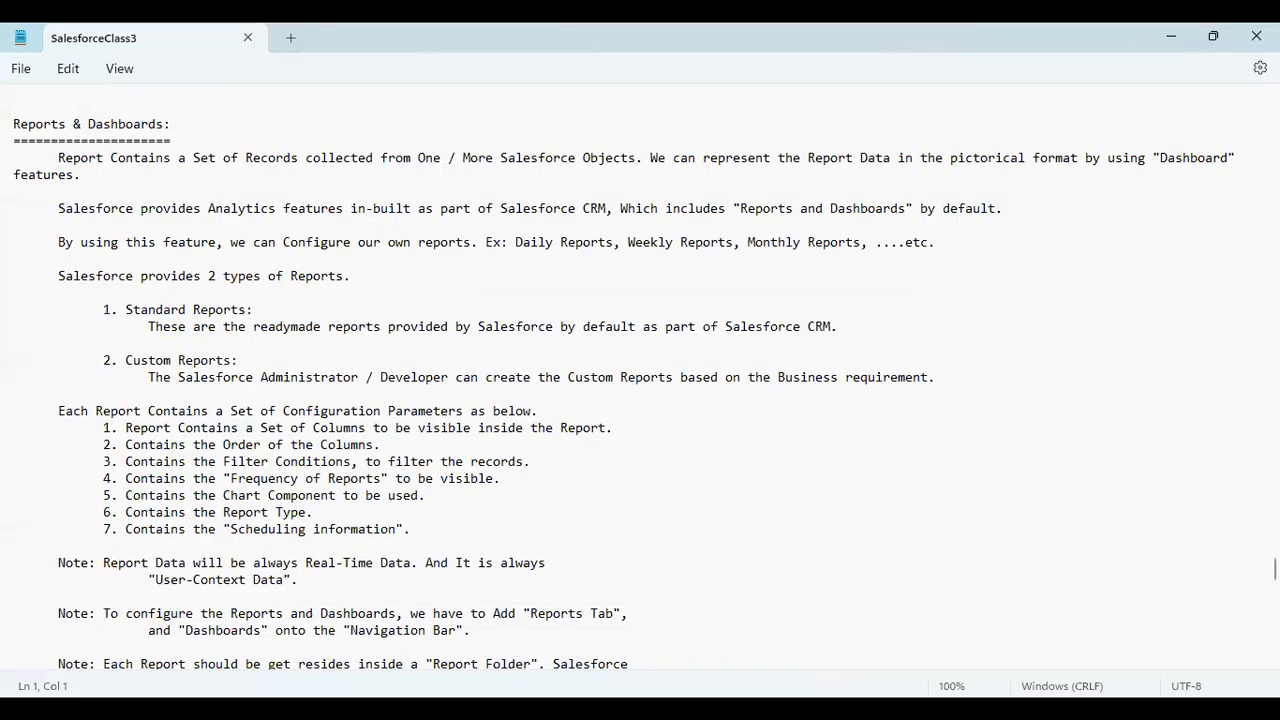
pyautogui.scroll(-8, 640, 375)
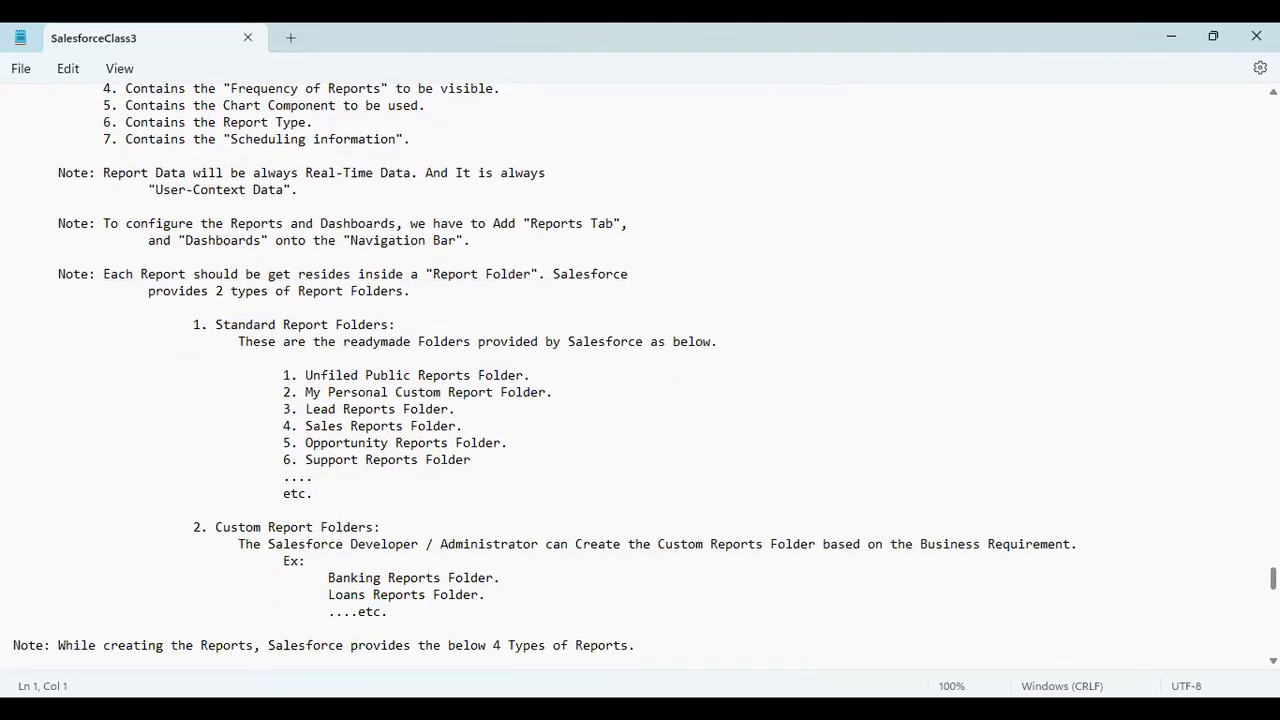
pyautogui.scroll(-2, 640, 375)
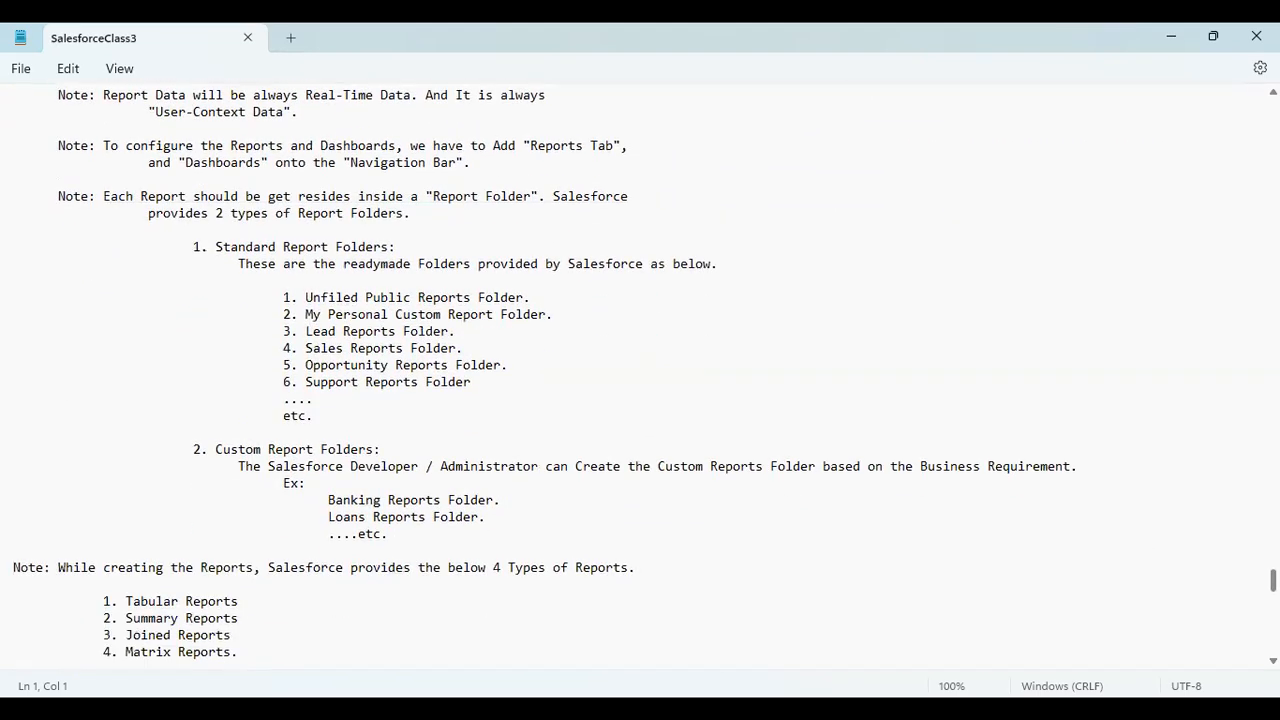
pyautogui.scroll(-2, 640, 375)
pyautogui.scroll(2, 640, 375)
pyautogui.scroll(2, 640, 375)
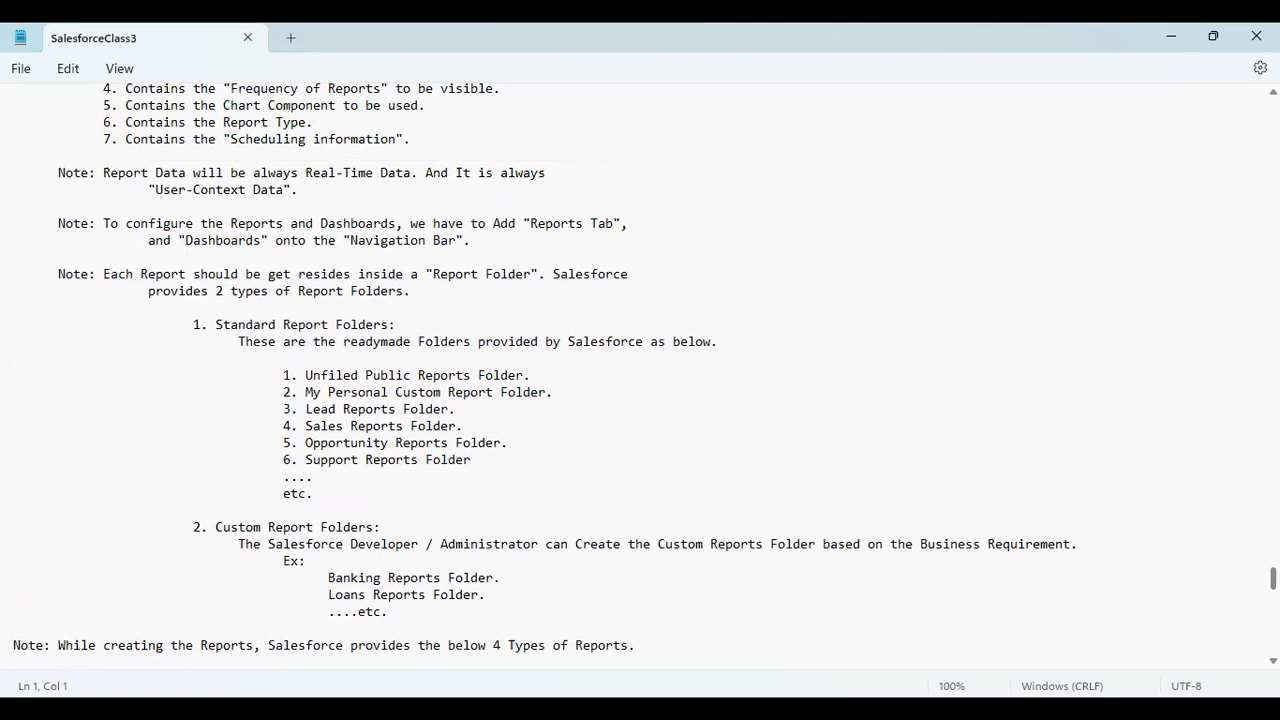
pyautogui.scroll(-1, 640, 375)
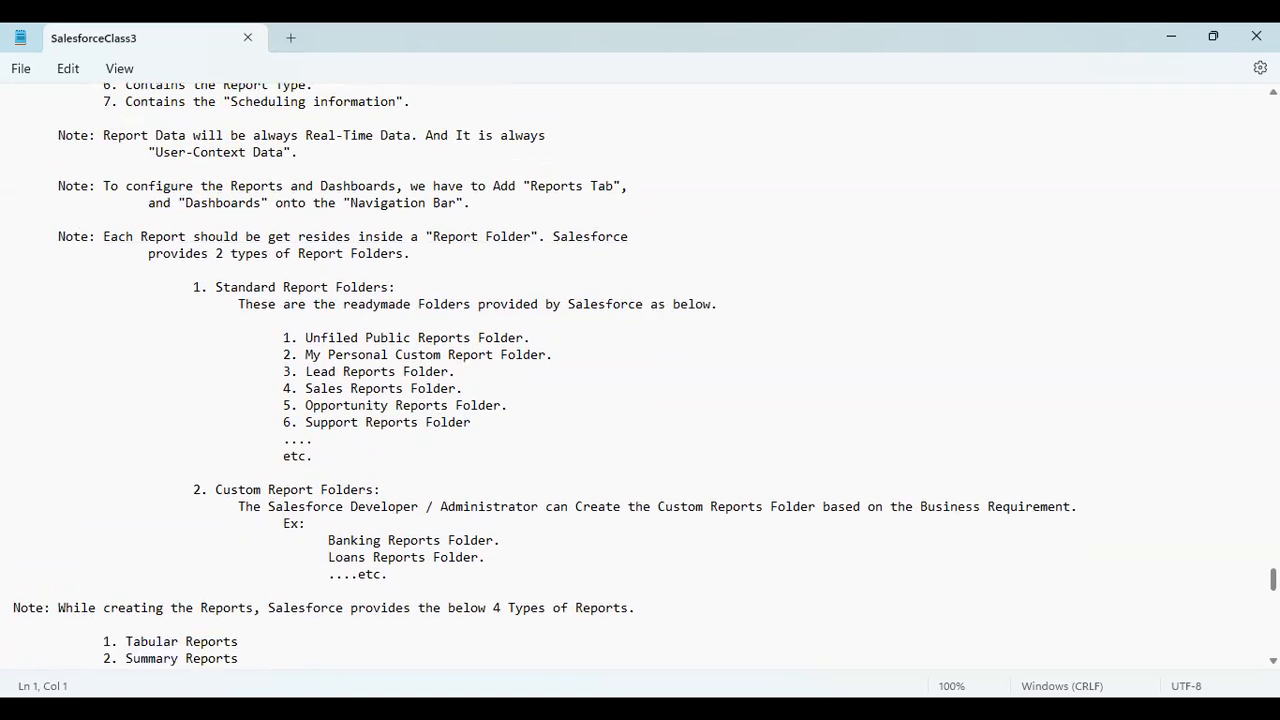
# Highlight the notes on real-time report data, the navigation bar, and the standard and custom report folders.
pyautogui.moveTo(334, 160); pyautogui.dragTo(181, 145)
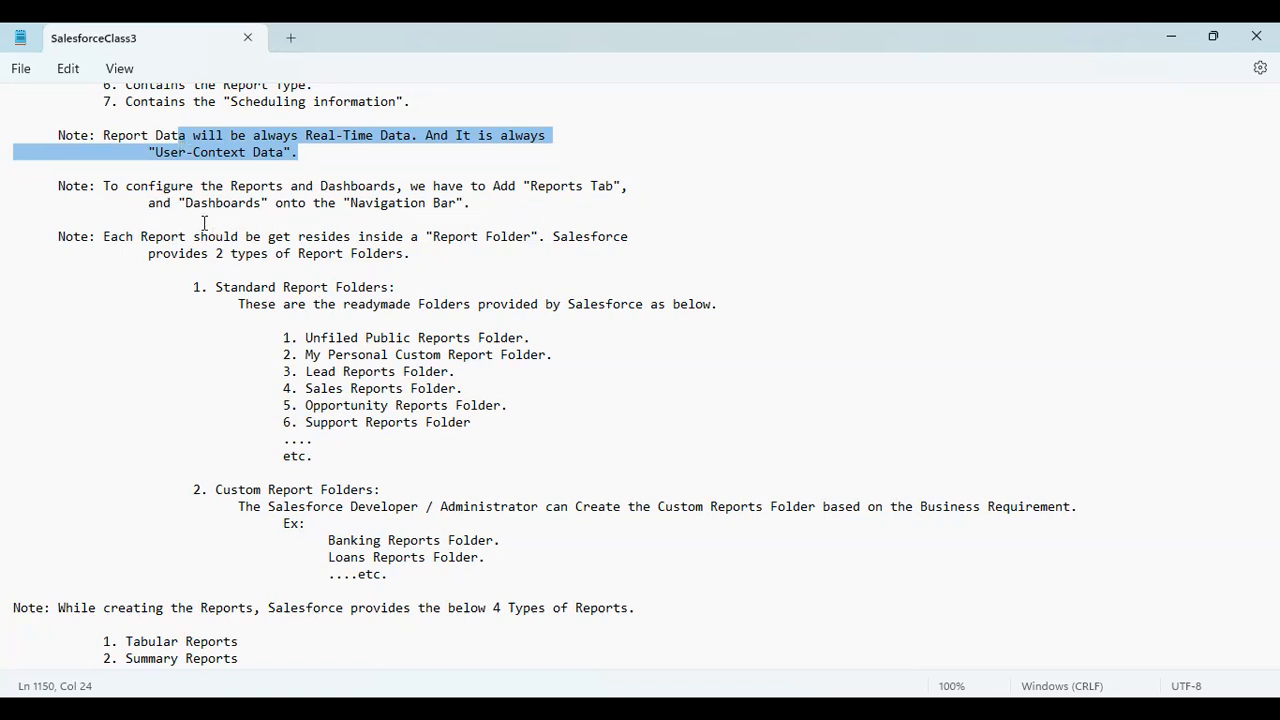
pyautogui.moveTo(186, 203); pyautogui.dragTo(405, 212)
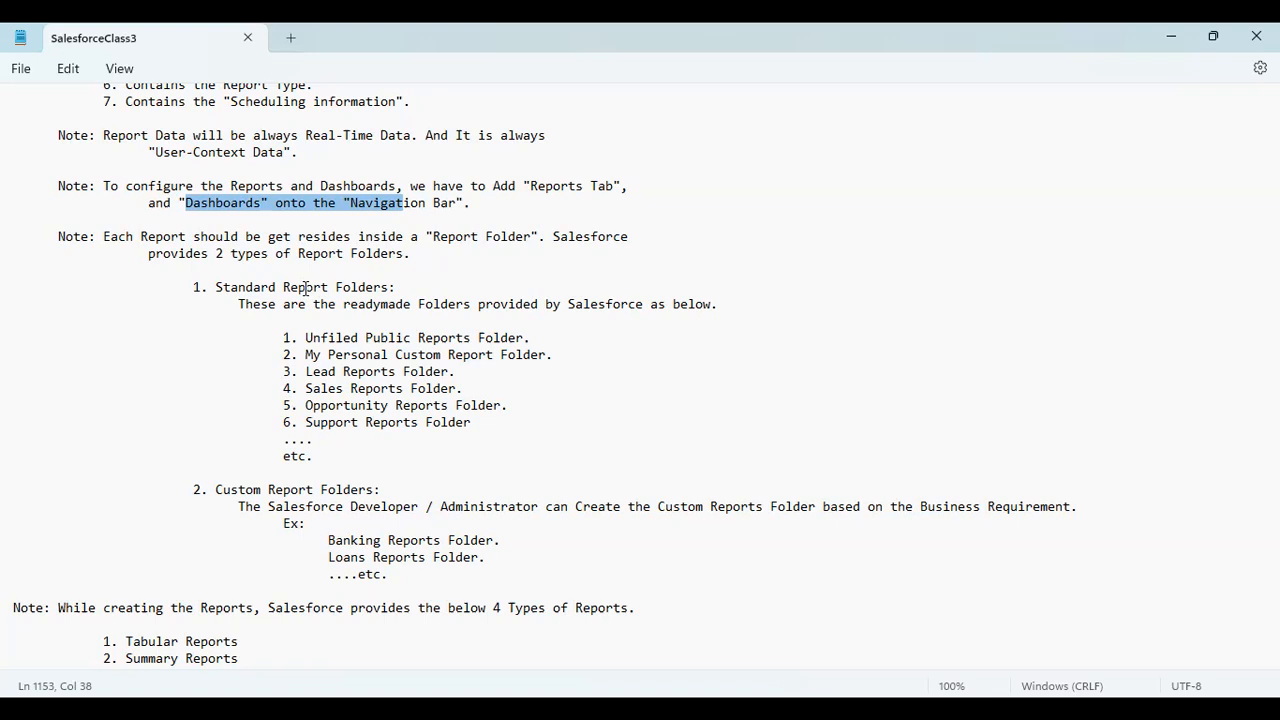
pyautogui.click(480, 236)
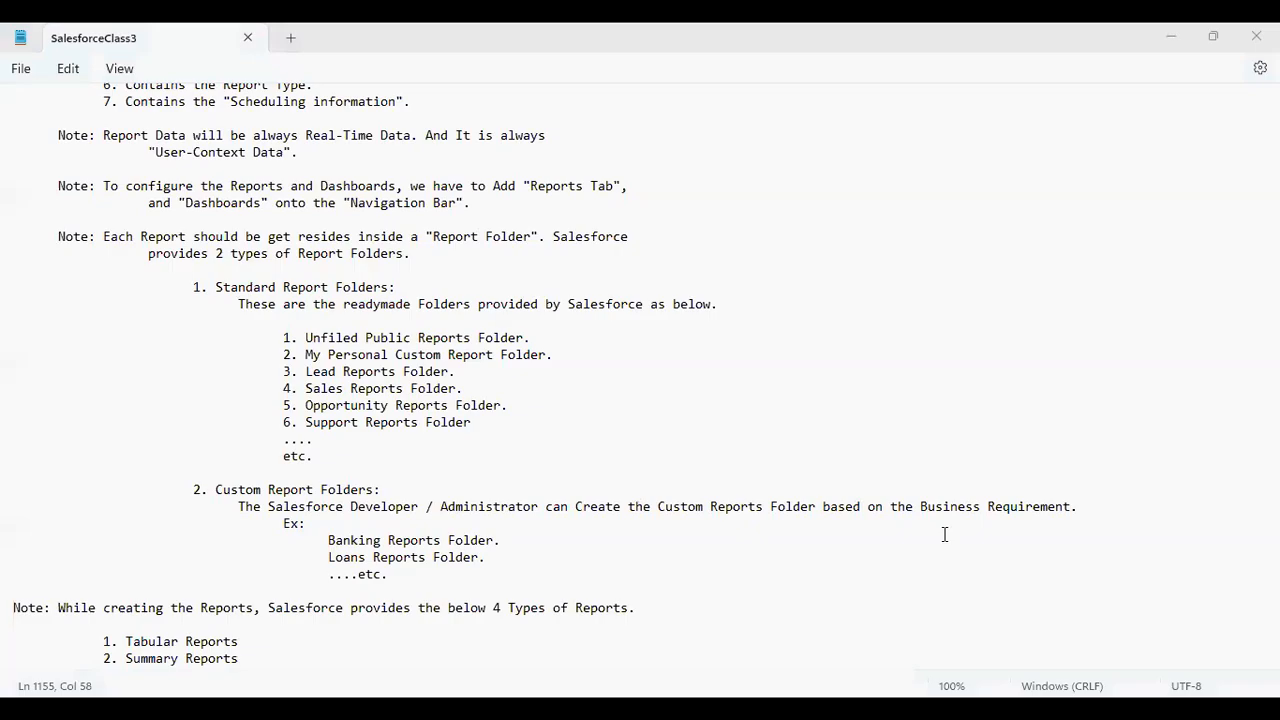
pyautogui.hotkey('alt', 'Tab')
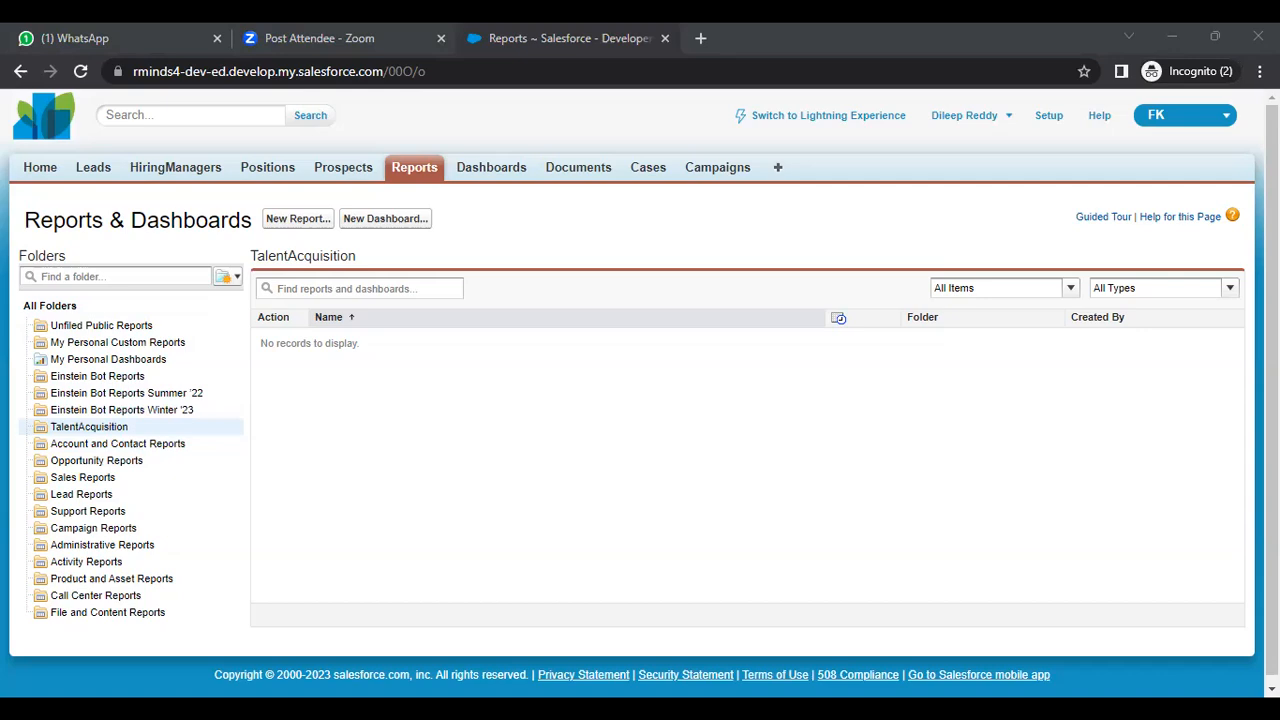
pyautogui.hotkey('alt', 'Tab')
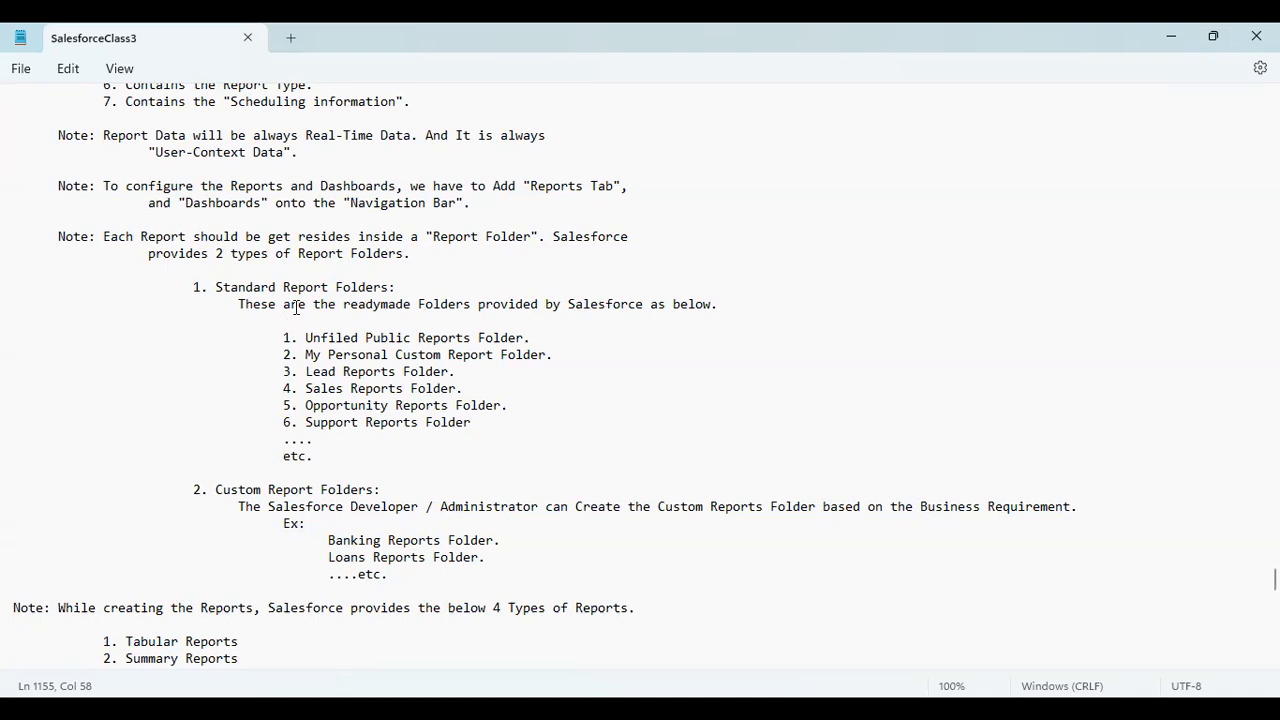
pyautogui.moveTo(296, 306); pyautogui.dragTo(639, 315)
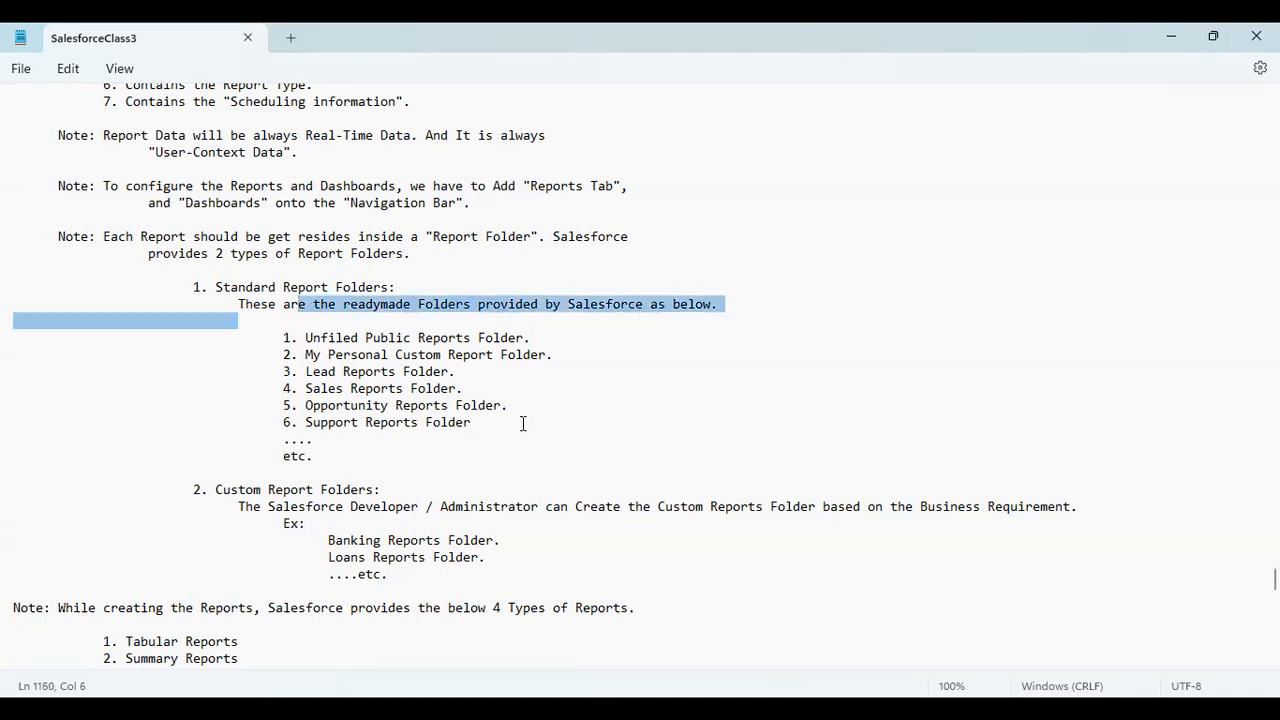
pyautogui.moveTo(264, 506); pyautogui.dragTo(637, 520)
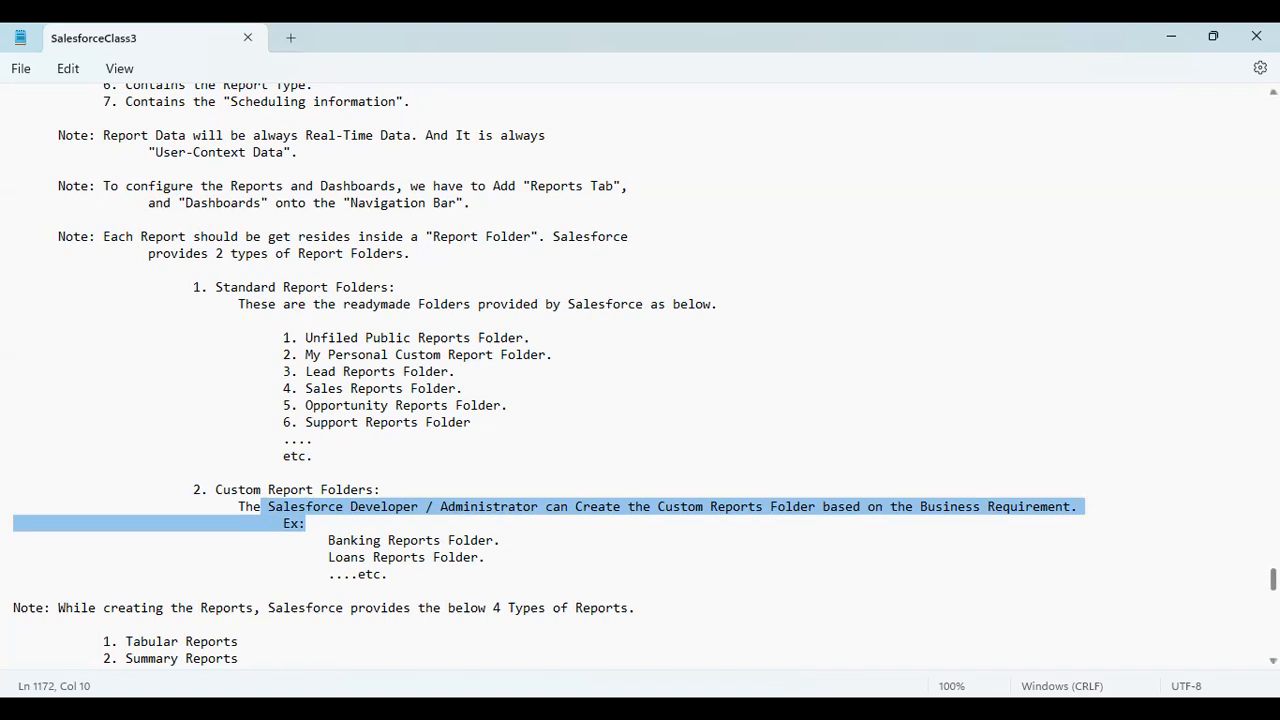
# Read the notes on report types, tabular reports and filters, and highlight the note about chart components.
pyautogui.scroll(-2, 640, 375)
pyautogui.scroll(1, 640, 375)
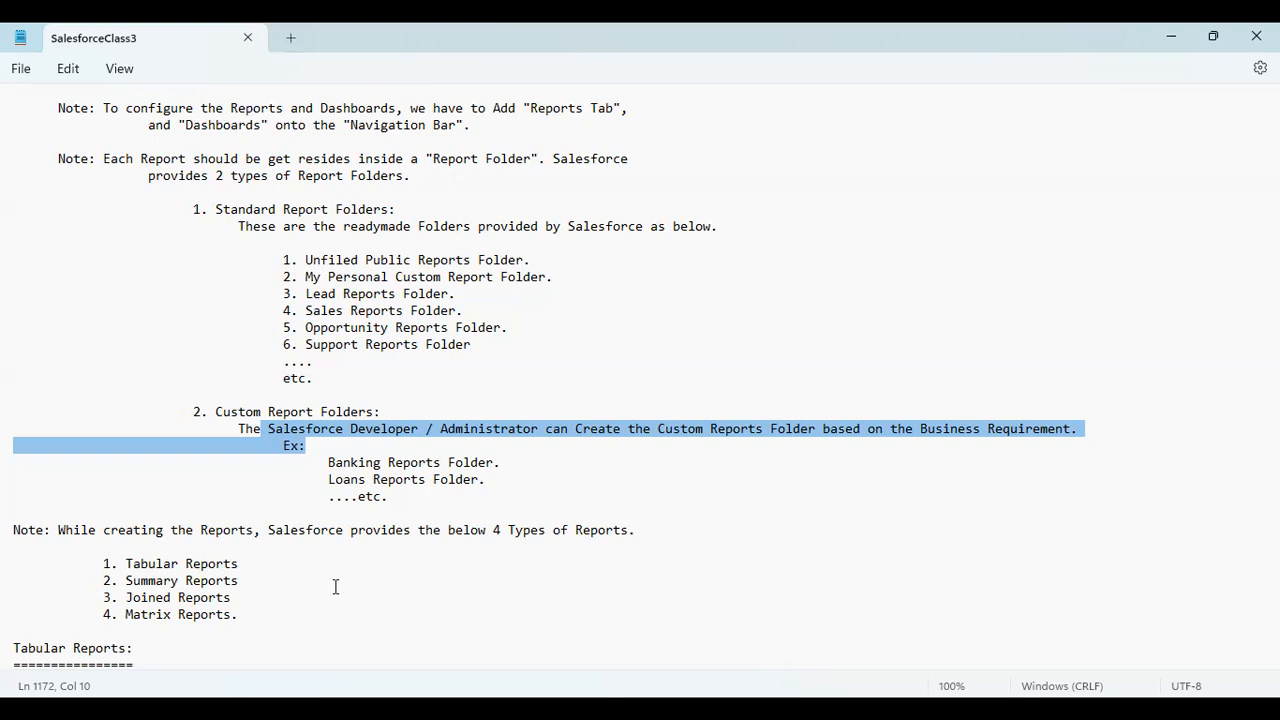
pyautogui.click(208, 609)
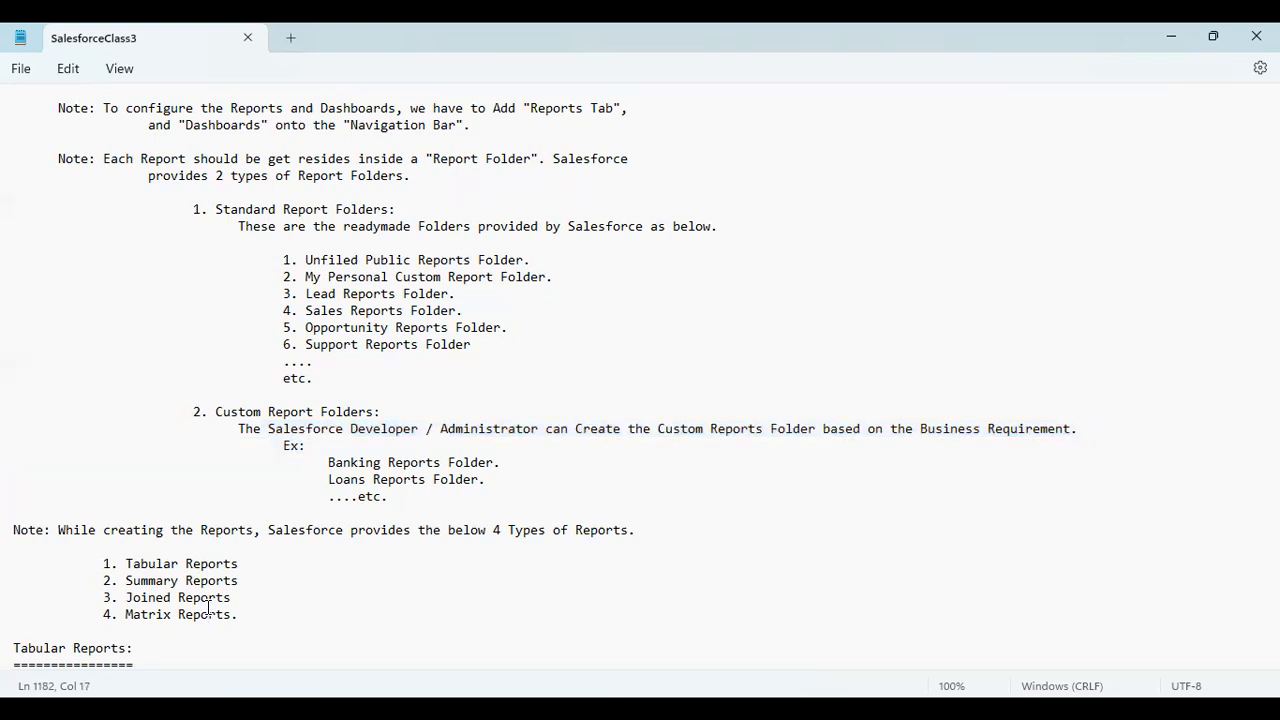
pyautogui.press('Down')
pyautogui.press('Down')
pyautogui.press('Down')
pyautogui.press('Down')
pyautogui.press('Down')
pyautogui.press('Down')
pyautogui.press('Down')
pyautogui.press('Down')
pyautogui.press('Down')
pyautogui.press('Down')
pyautogui.press('Down')
pyautogui.press('Down')
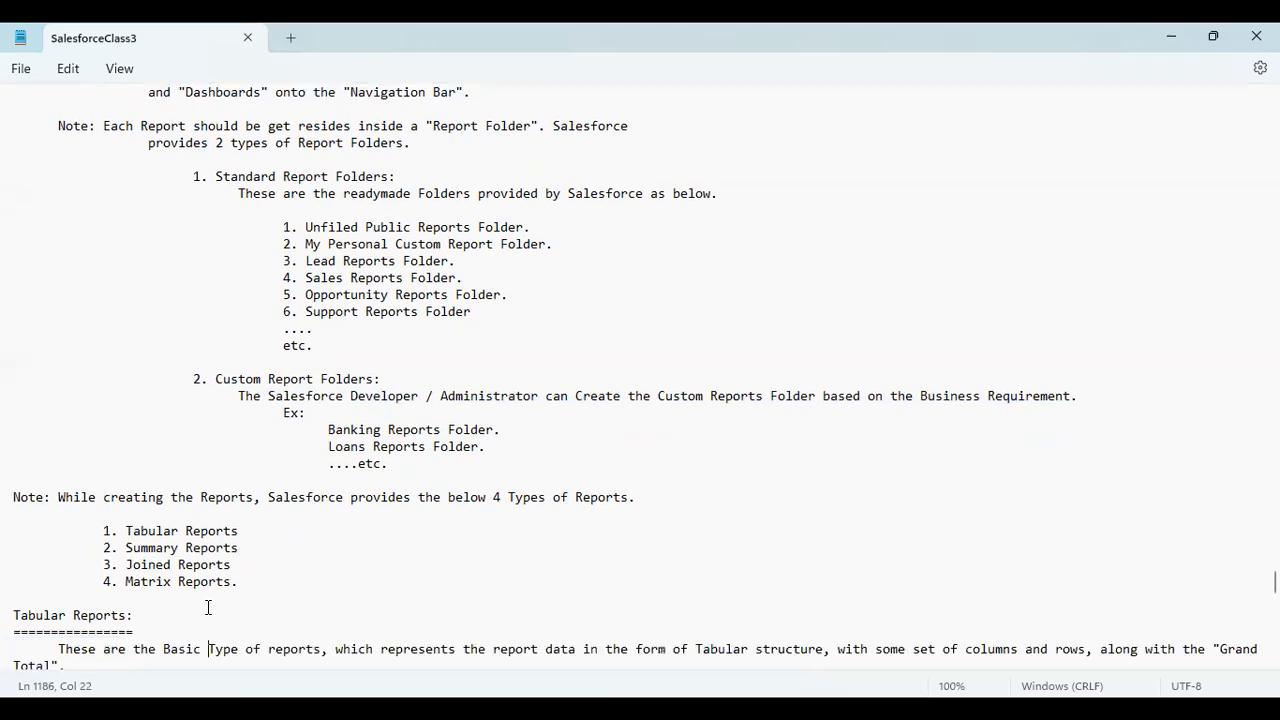
pyautogui.press('Down')
pyautogui.press('Down')
pyautogui.press('Down')
pyautogui.press('Down')
pyautogui.press('Down')
pyautogui.press('Down')
pyautogui.press('Down')
pyautogui.press('Down')
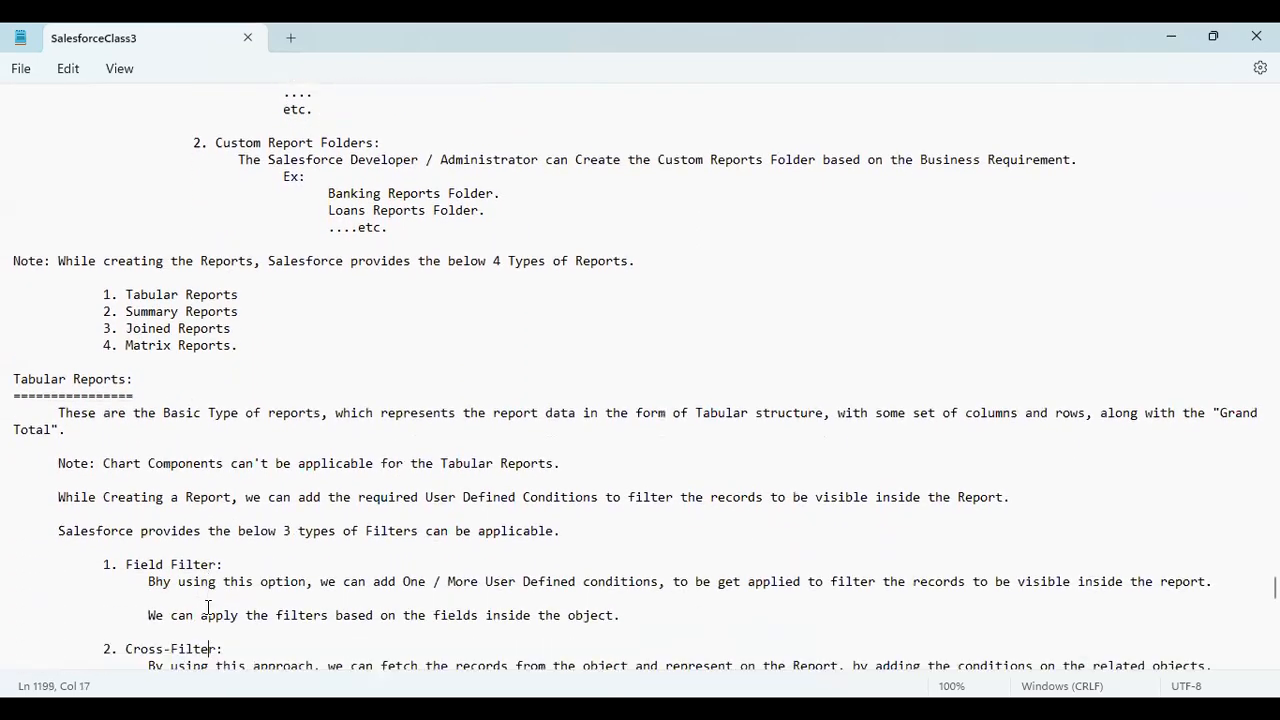
pyautogui.press('Down')
pyautogui.press('Down')
pyautogui.press('Down')
pyautogui.press('Down')
pyautogui.press('Down')
pyautogui.press('Down')
pyautogui.press('Down')
pyautogui.press('Down')
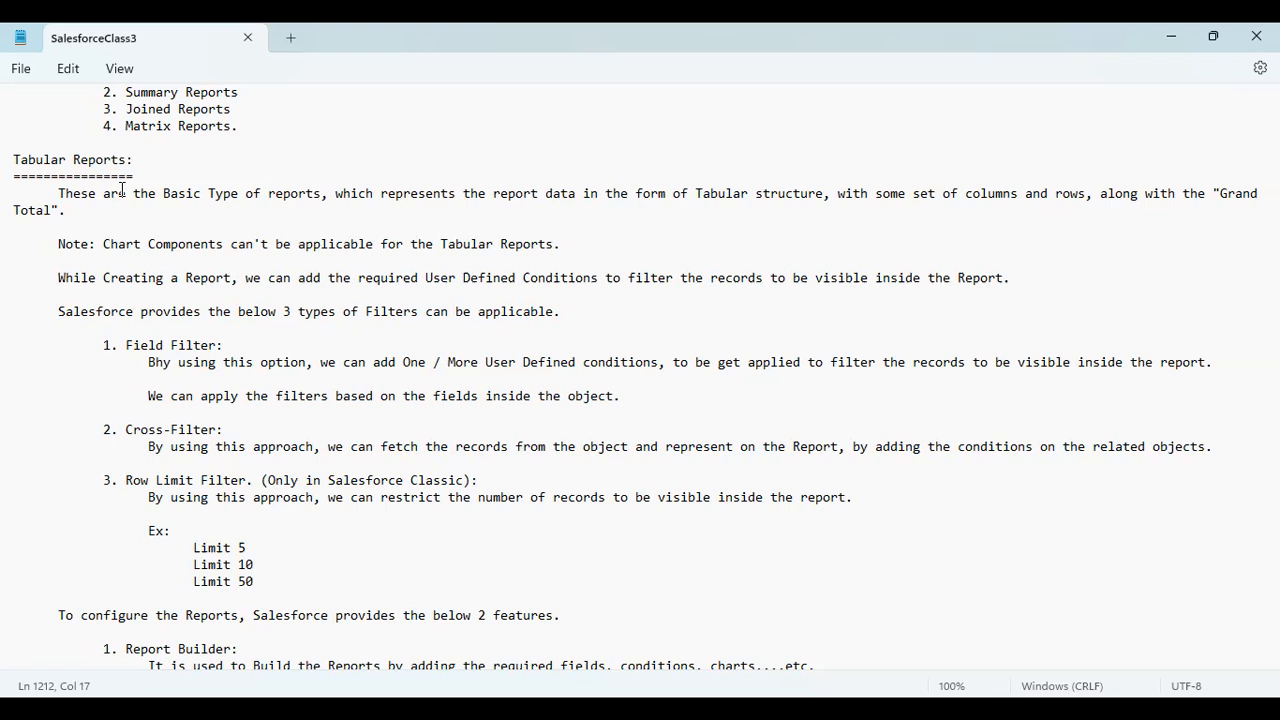
pyautogui.click(104, 244)
pyautogui.moveTo(104, 244); pyautogui.dragTo(237, 250)
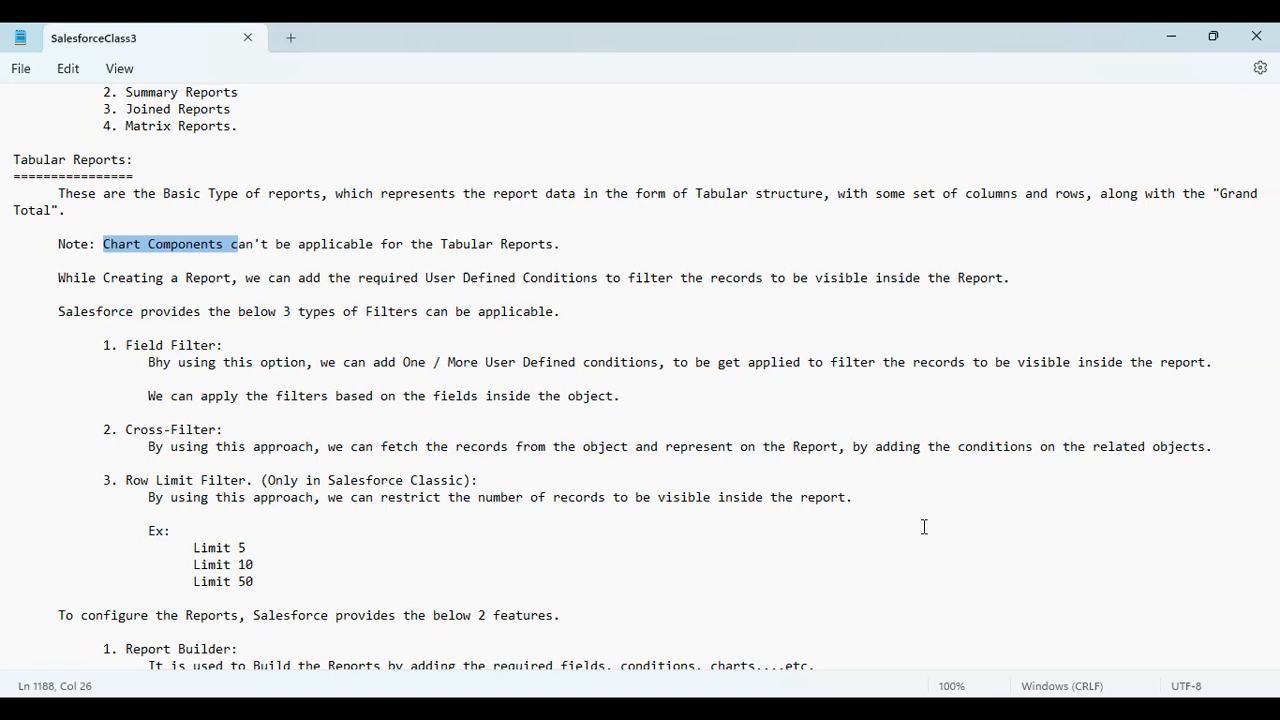
# Switch to Salesforce, create a new report with the Accounts report type and open the list of filters that can be added.
pyautogui.hotkey('alt', 'Tab')
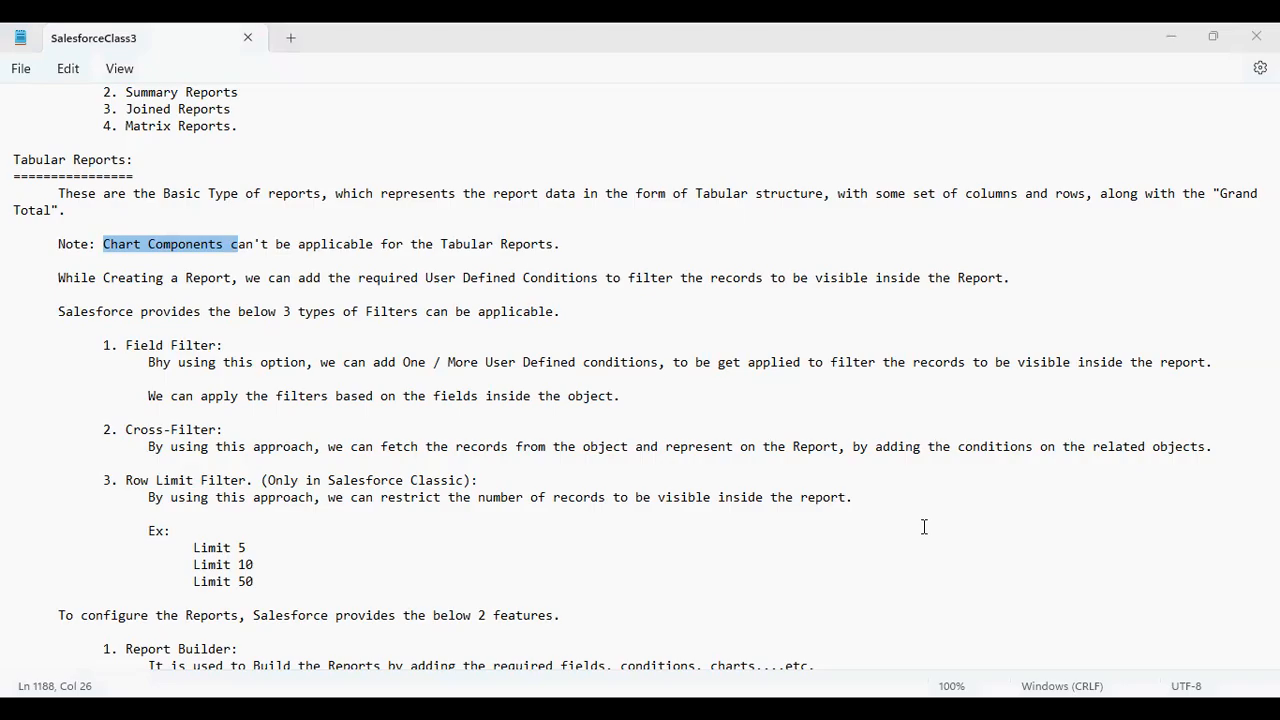
pyautogui.click(463, 358)
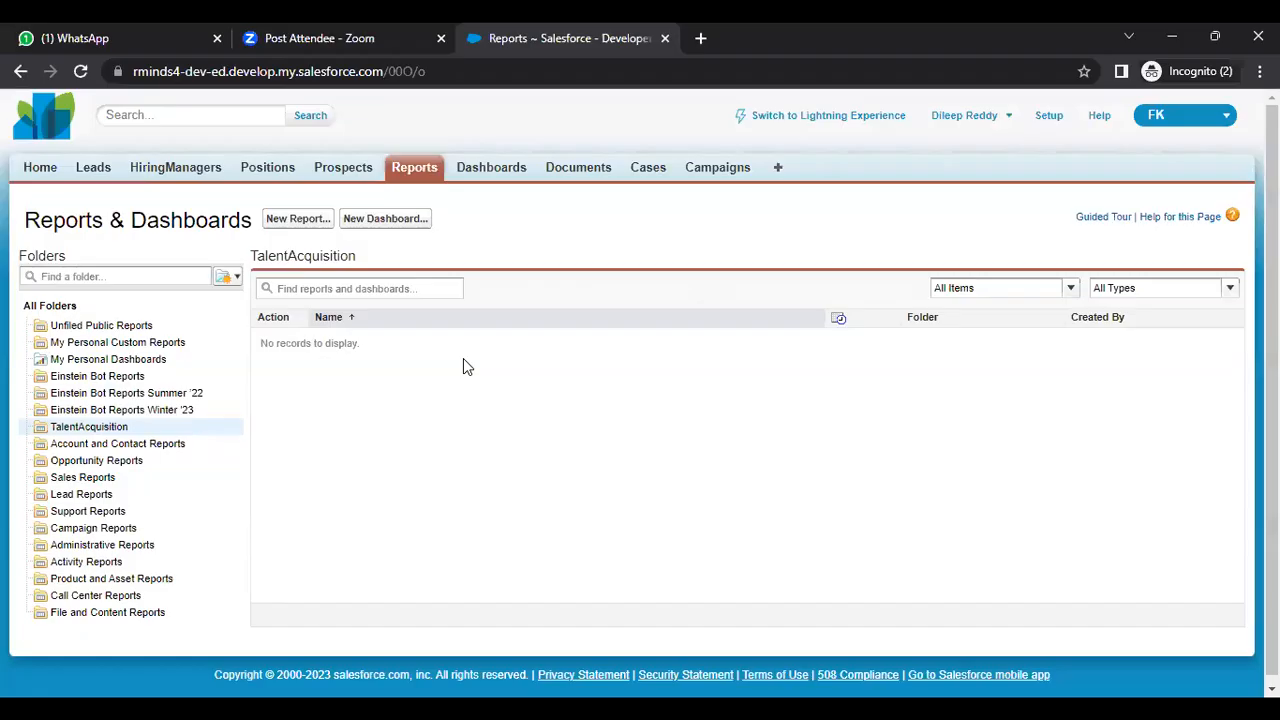
pyautogui.click(306, 218)
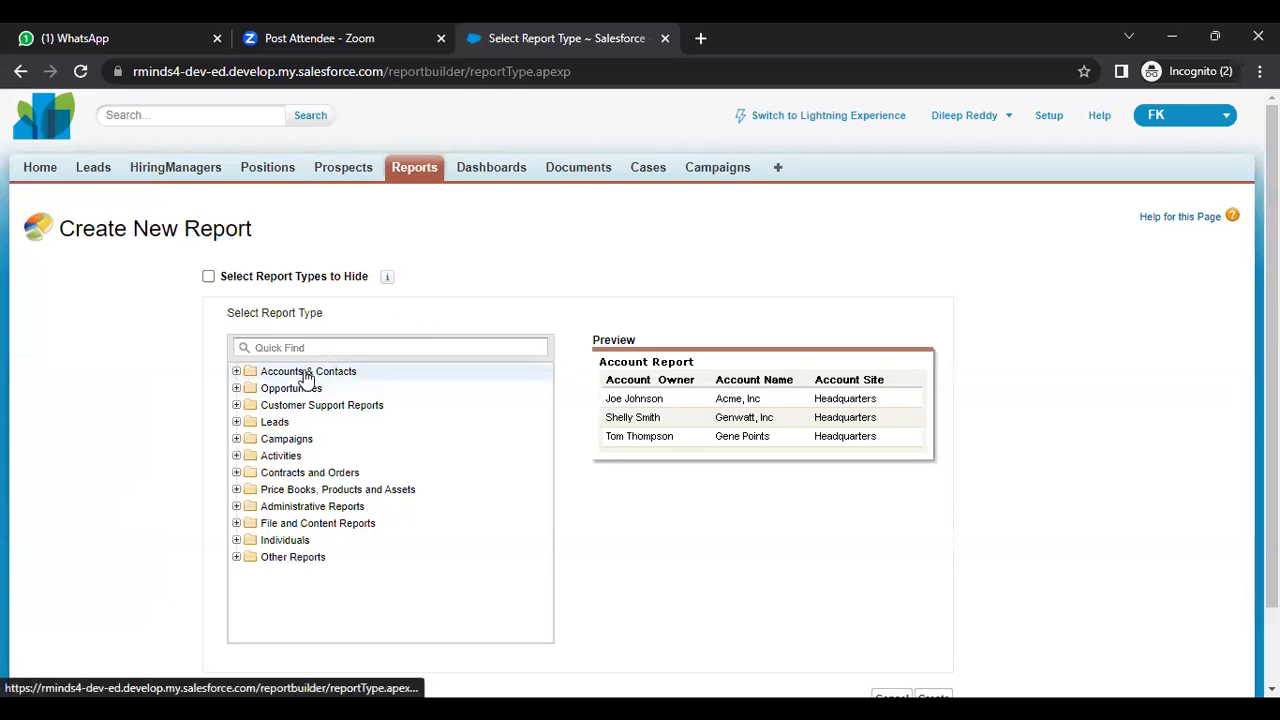
pyautogui.click(237, 371)
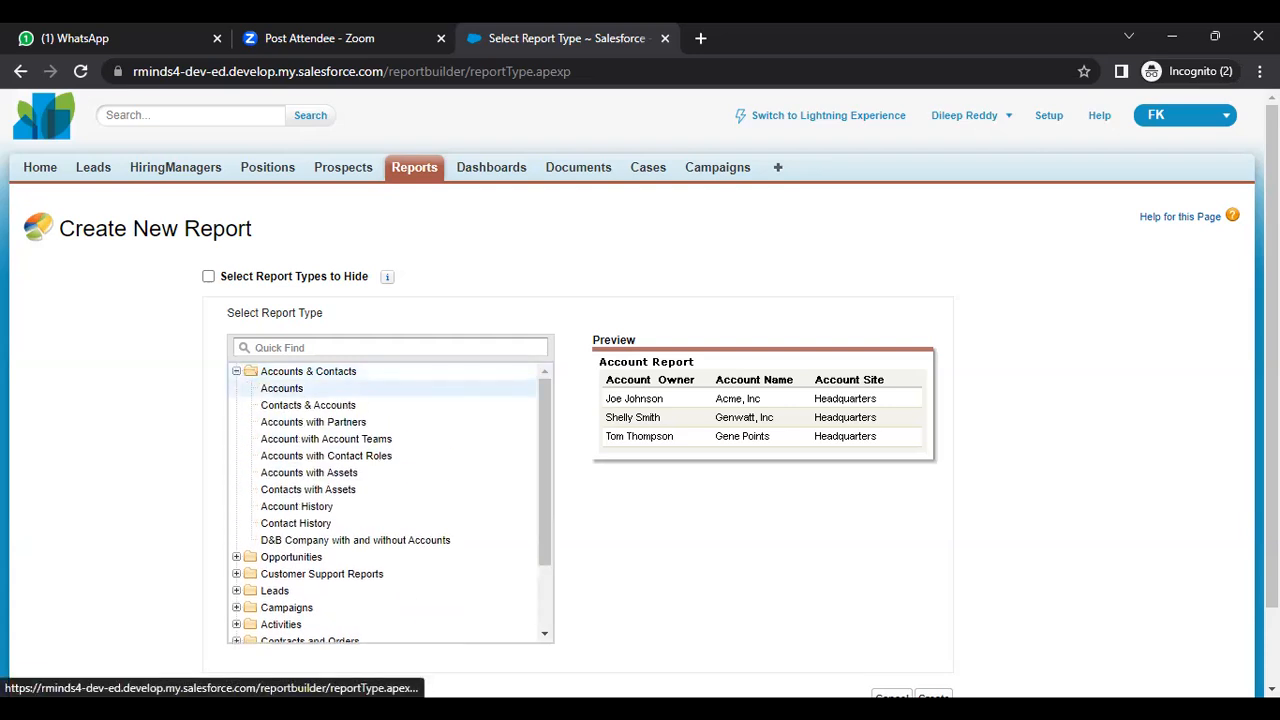
pyautogui.scroll(-2, 640, 400)
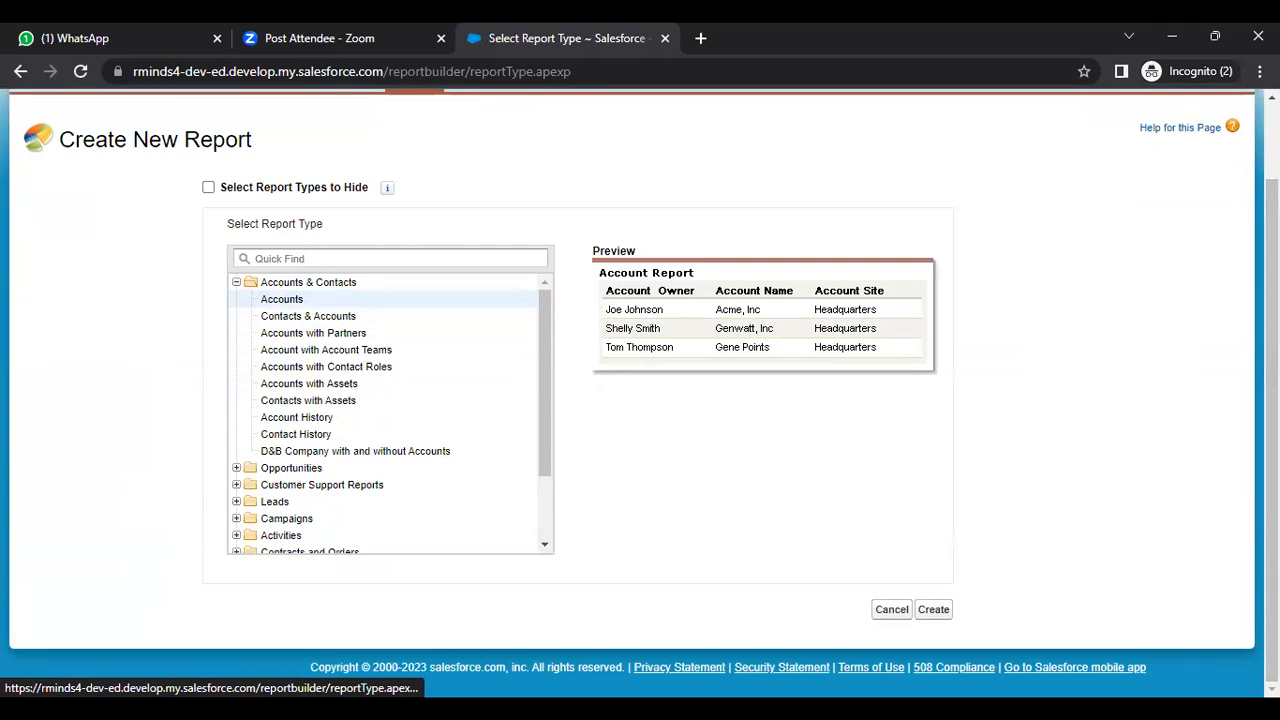
pyautogui.click(934, 610)
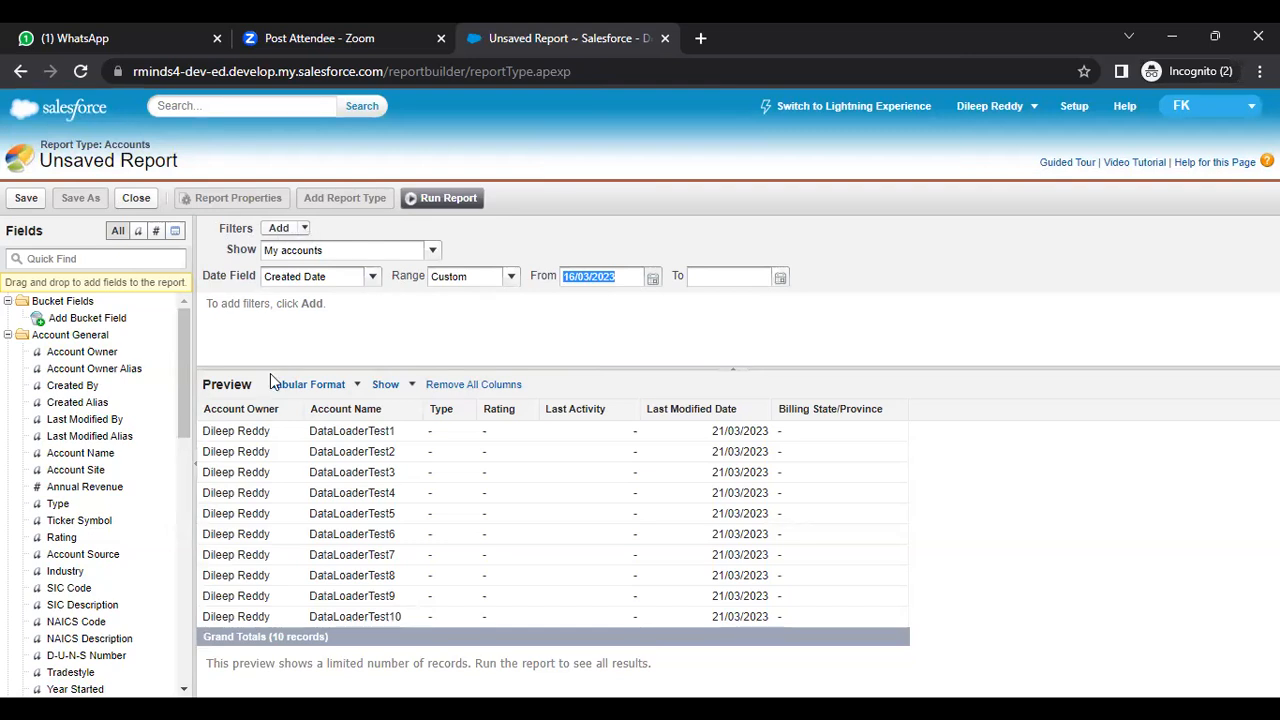
pyautogui.click(306, 230)
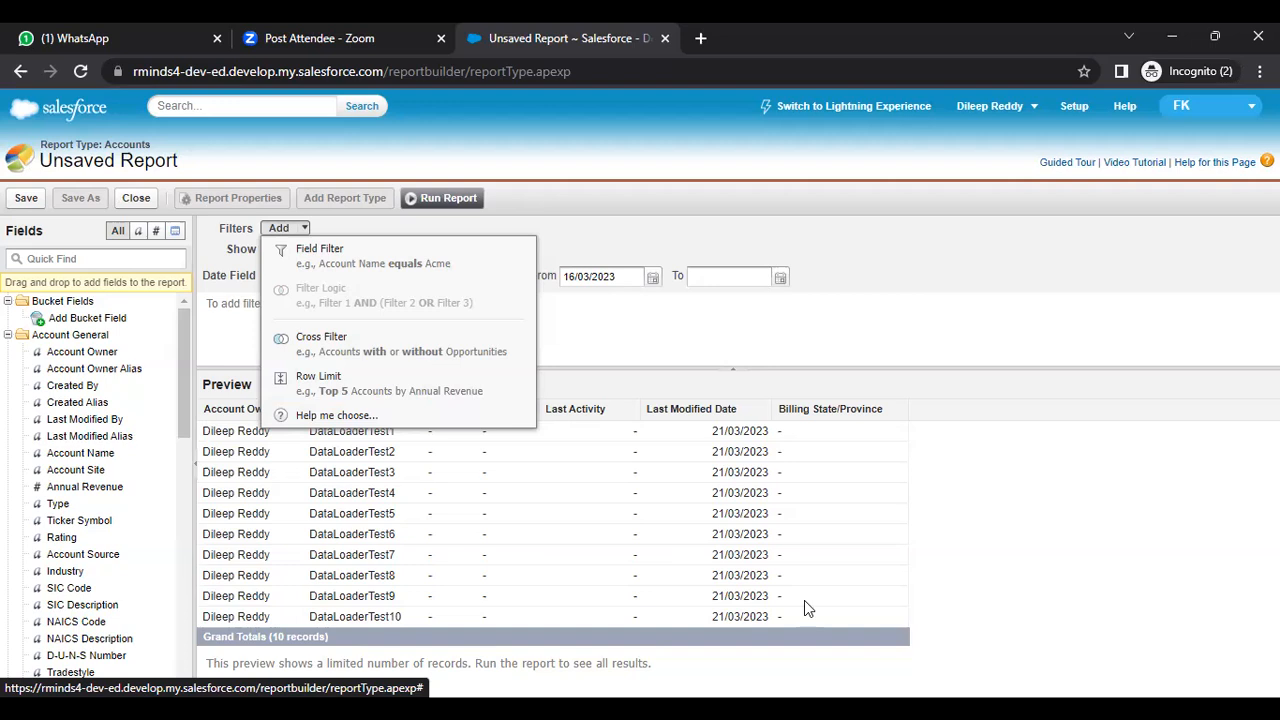
# Open Google in a new browser tab and enter "idea exchange" as the search query.
pyautogui.click(707, 36)
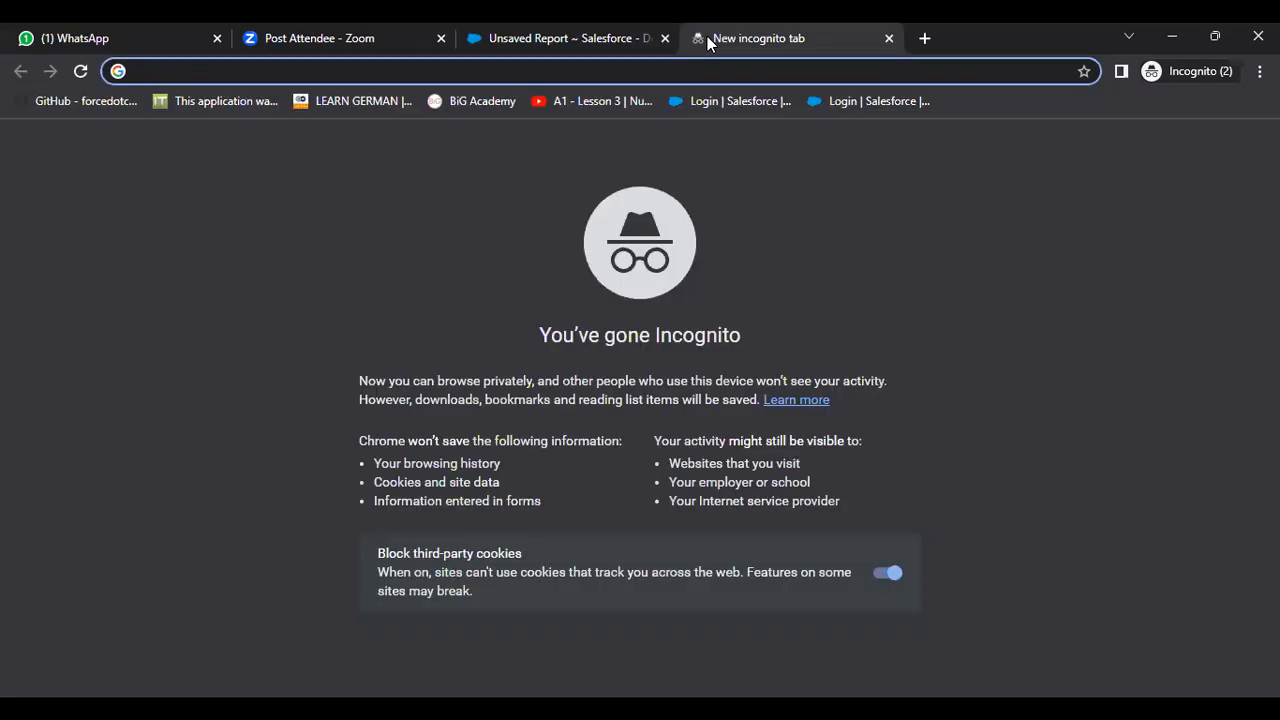
pyautogui.write('goo')
pyautogui.press('Return')
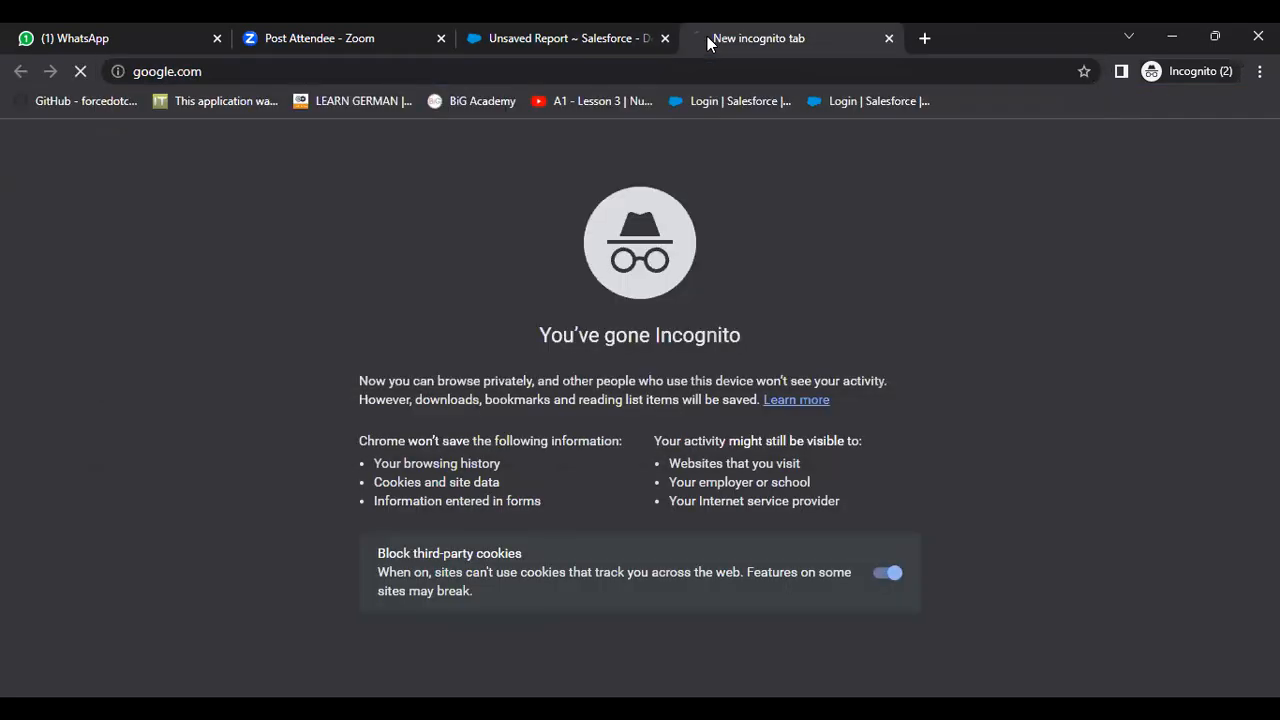
pyautogui.write('i')
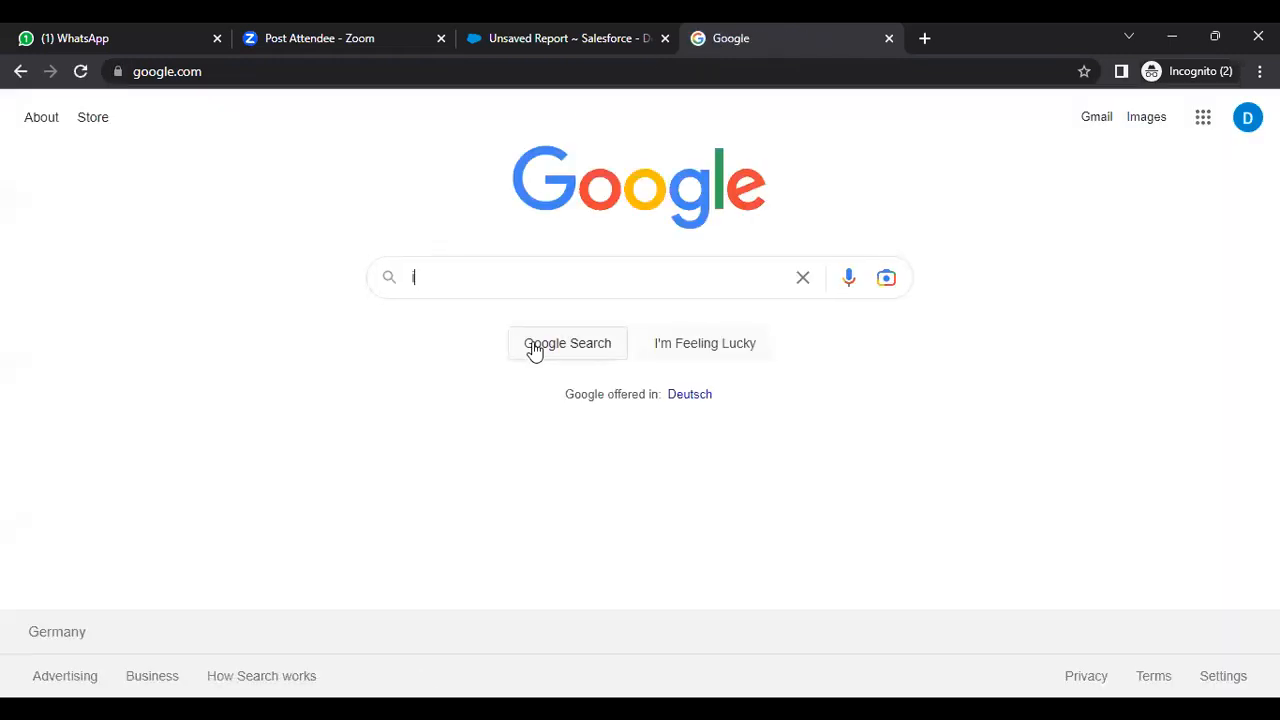
pyautogui.write('dea exchange')
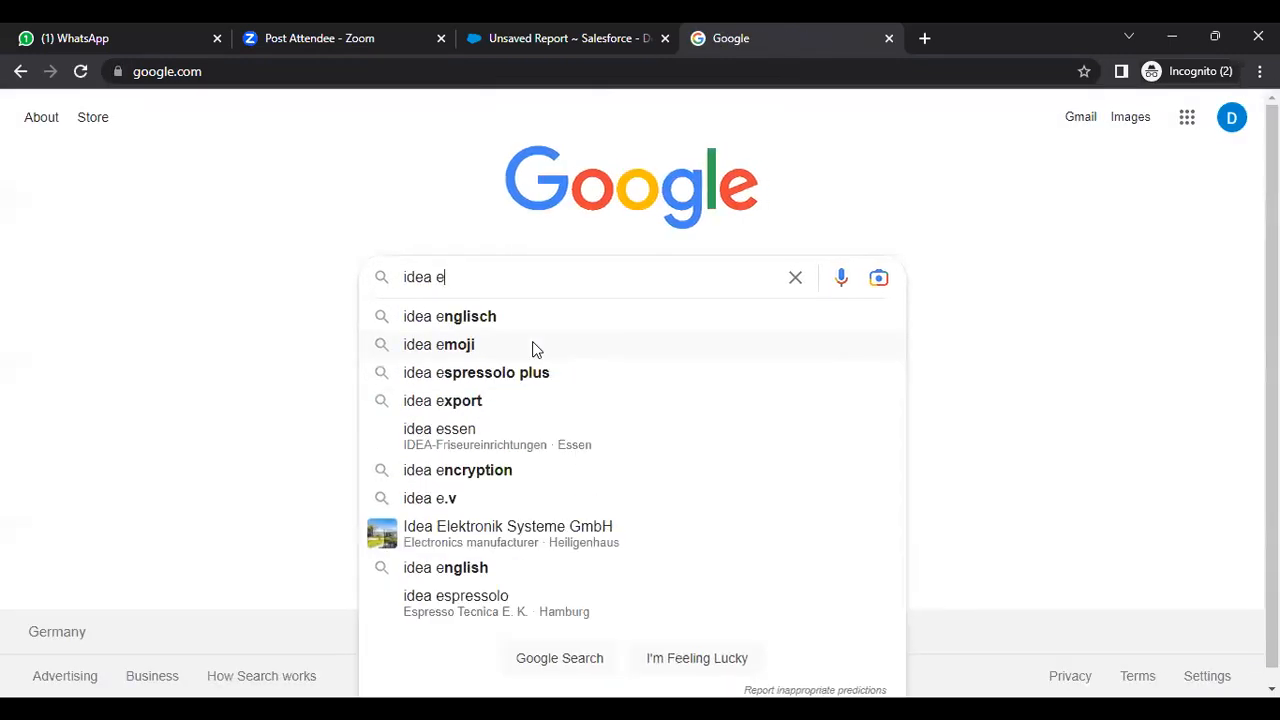
# Search Google for "idea exchange salesforce" and open the sponsored Salesforce.com result in a separate browser tab.
pyautogui.press('Down')
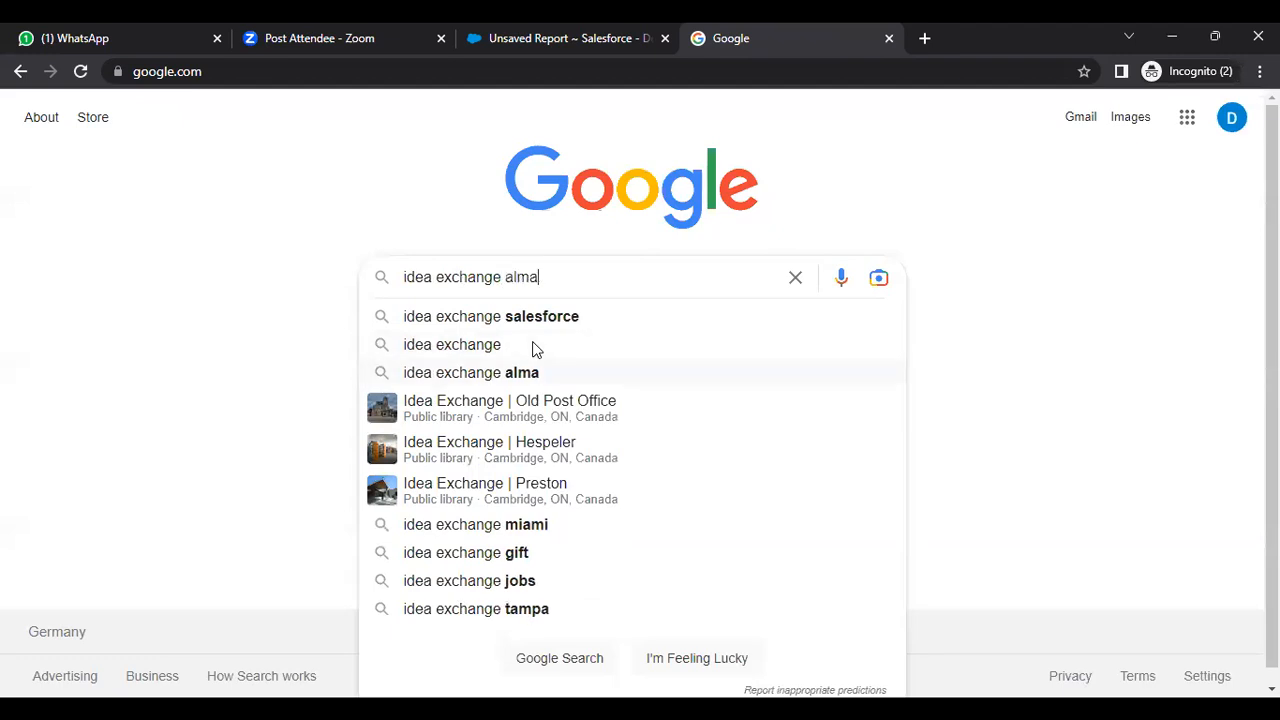
pyautogui.press('Return')
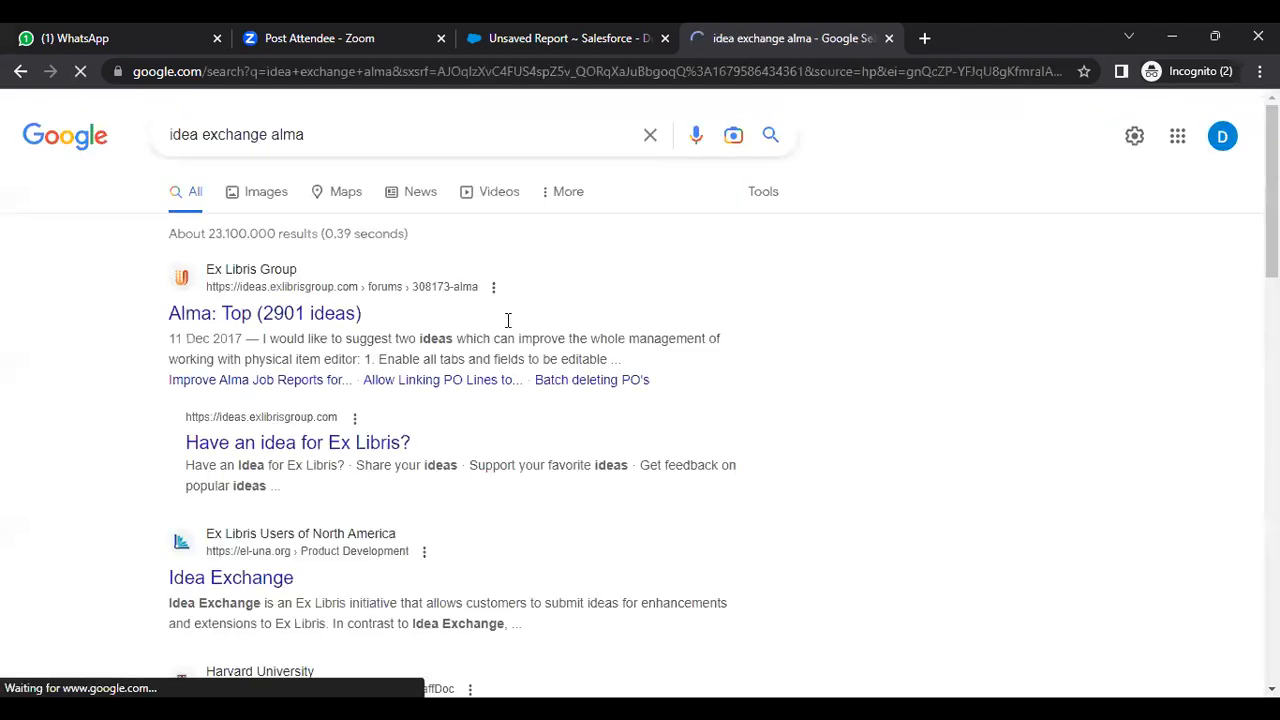
pyautogui.press('BackSpace')
pyautogui.press('BackSpace')
pyautogui.press('BackSpace')
pyautogui.press('BackSpace')
pyautogui.press('BackSpace')
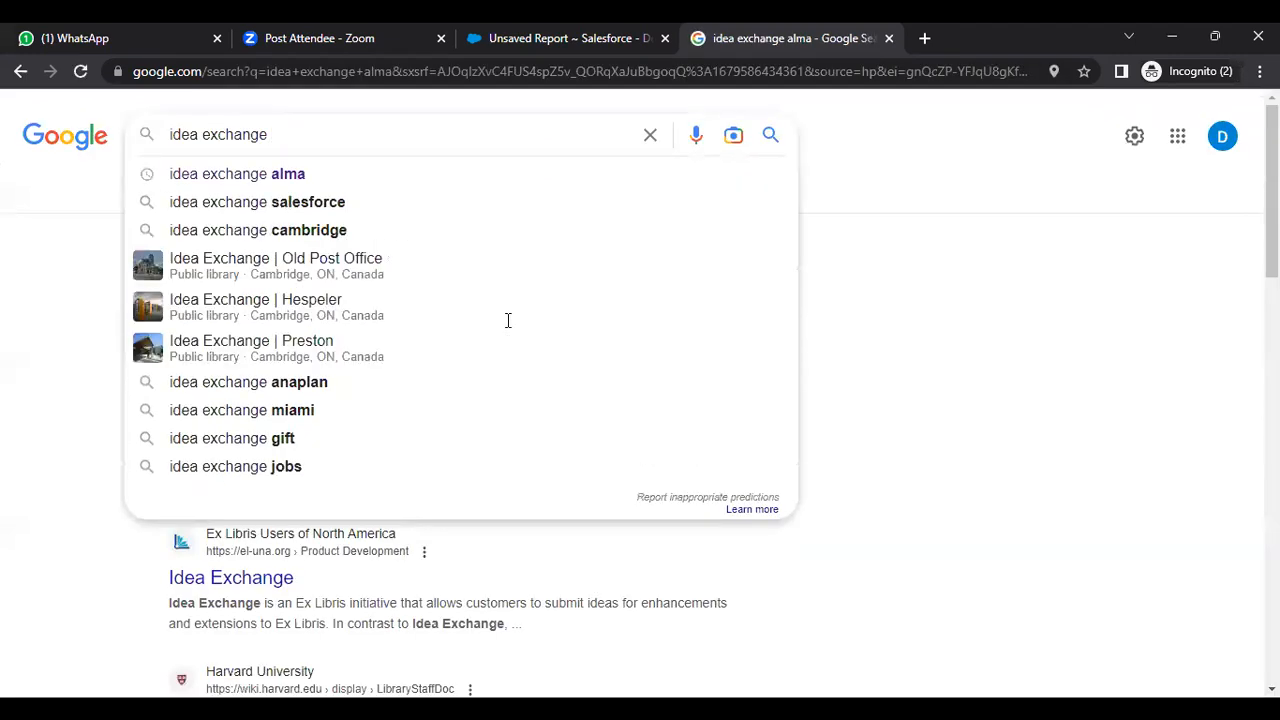
pyautogui.click(336, 204)
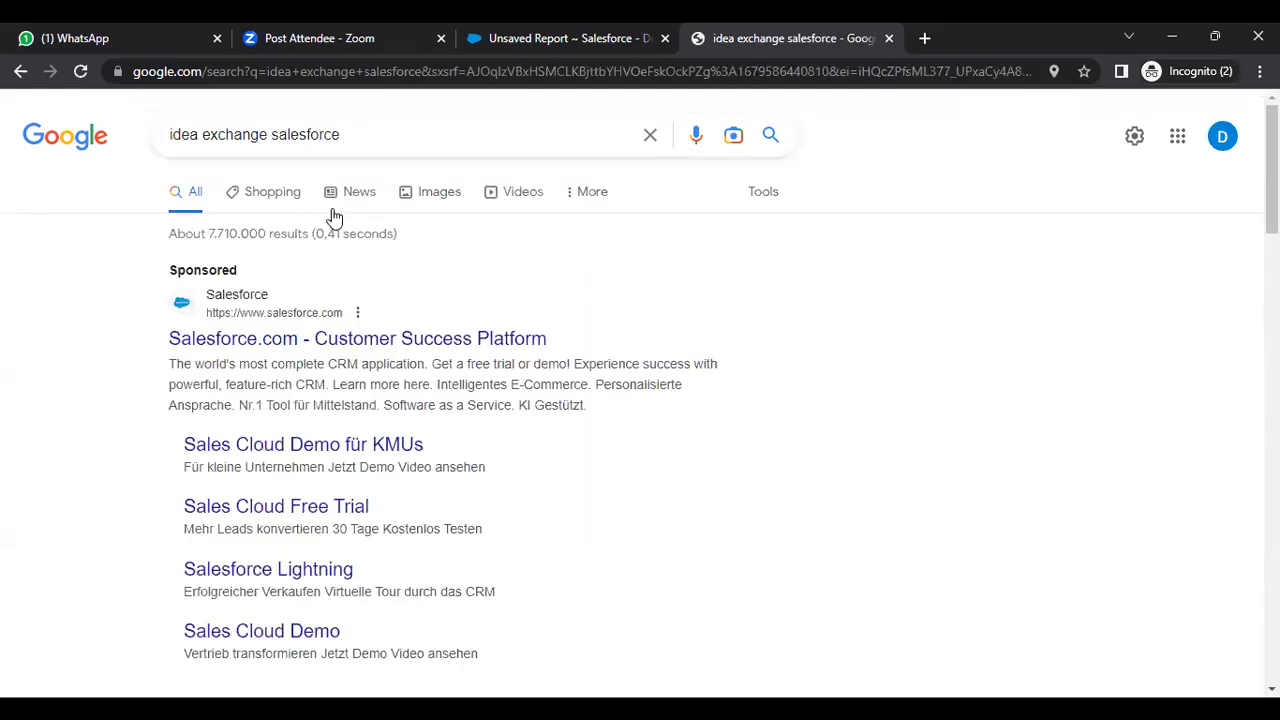
pyautogui.middleClick(398, 338)
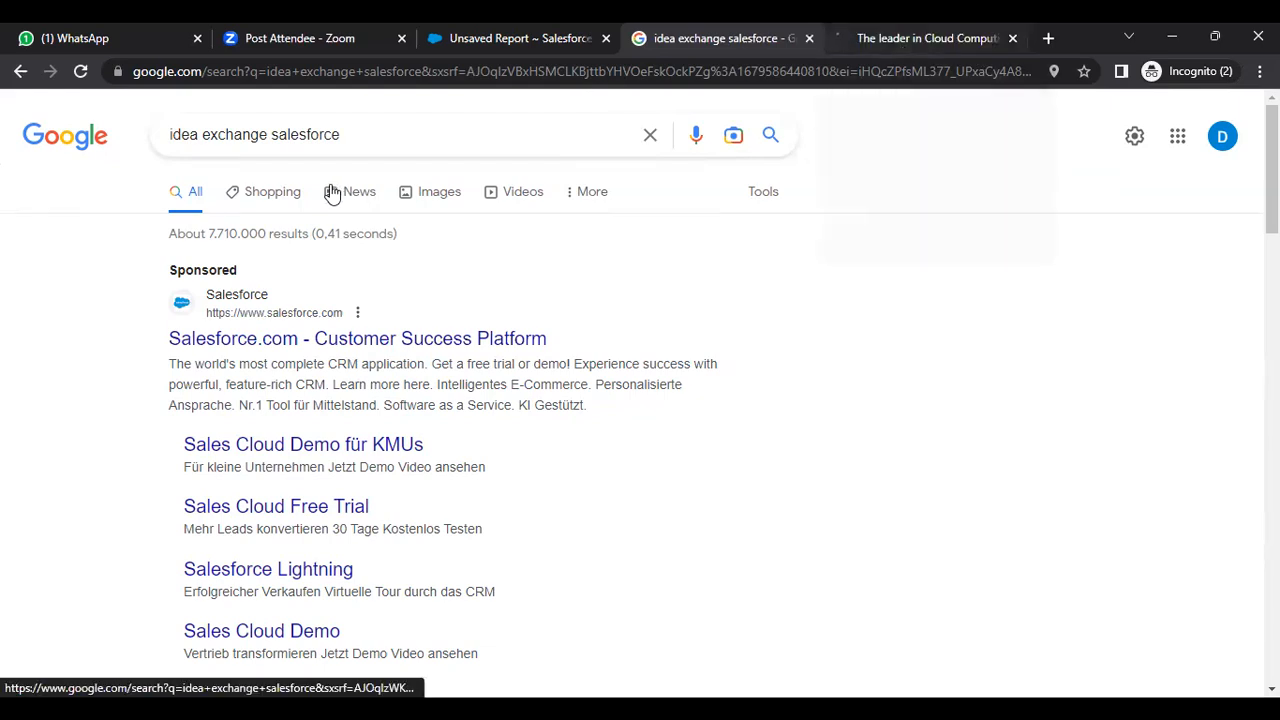
# Replace the Google query with "row limit filter in lightning" and run the search.
pyautogui.moveTo(366, 143); pyautogui.dragTo(130, 116)
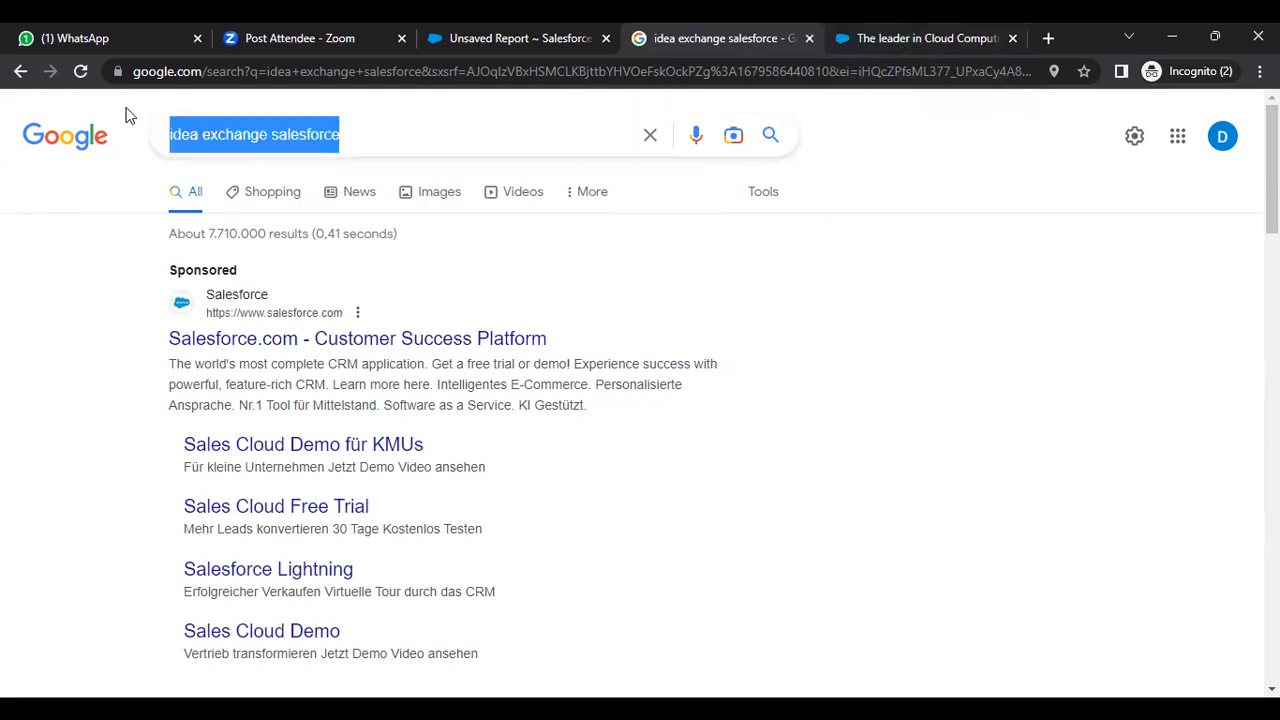
pyautogui.write('row li')
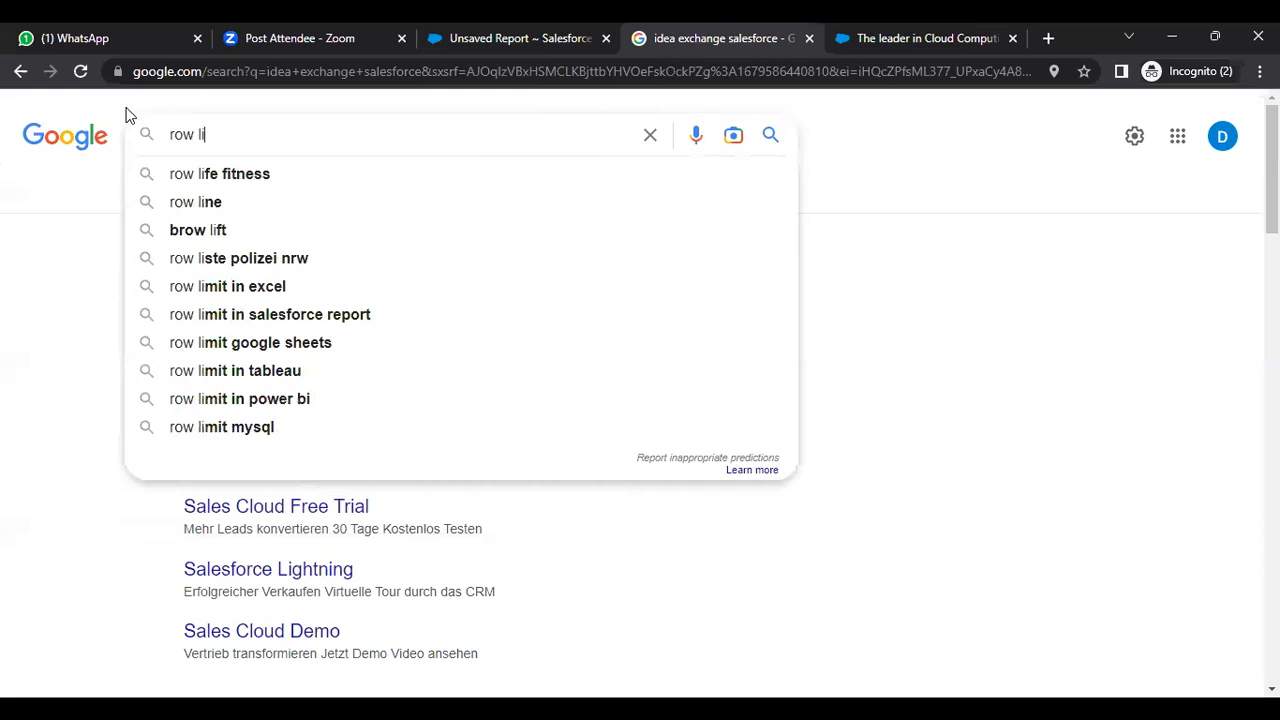
pyautogui.write('mit f')
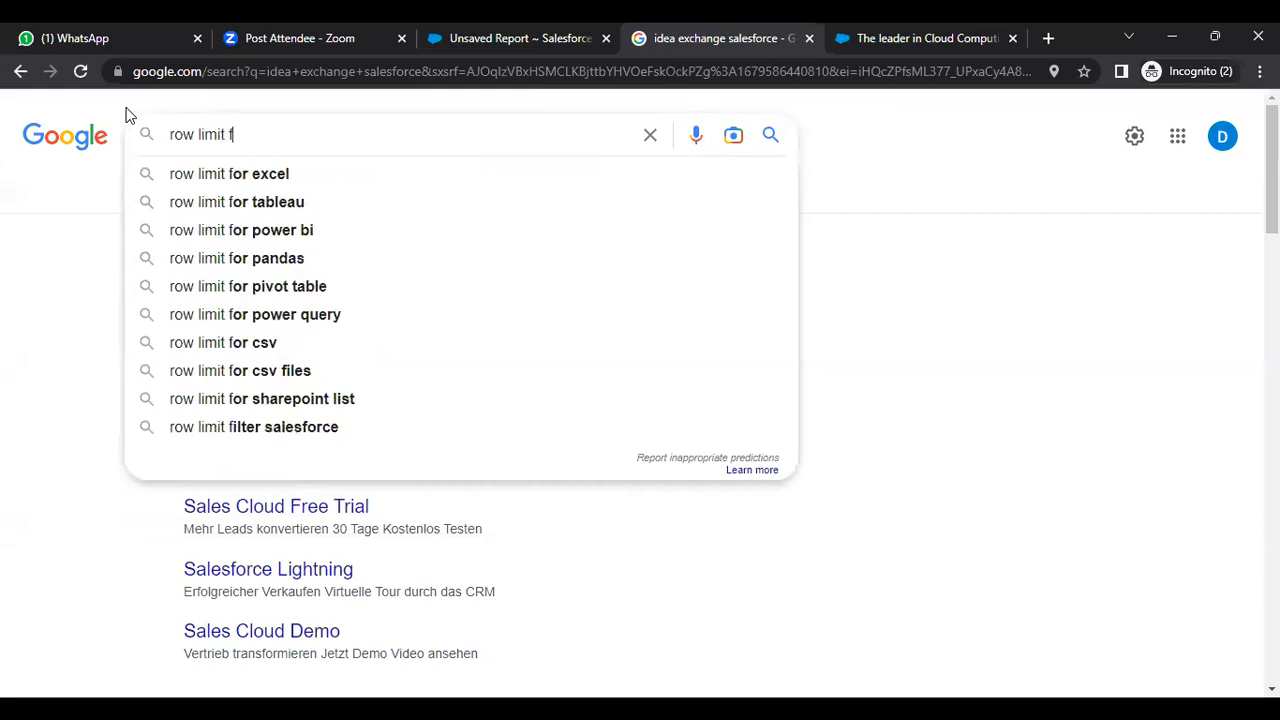
pyautogui.write('ilter in ')
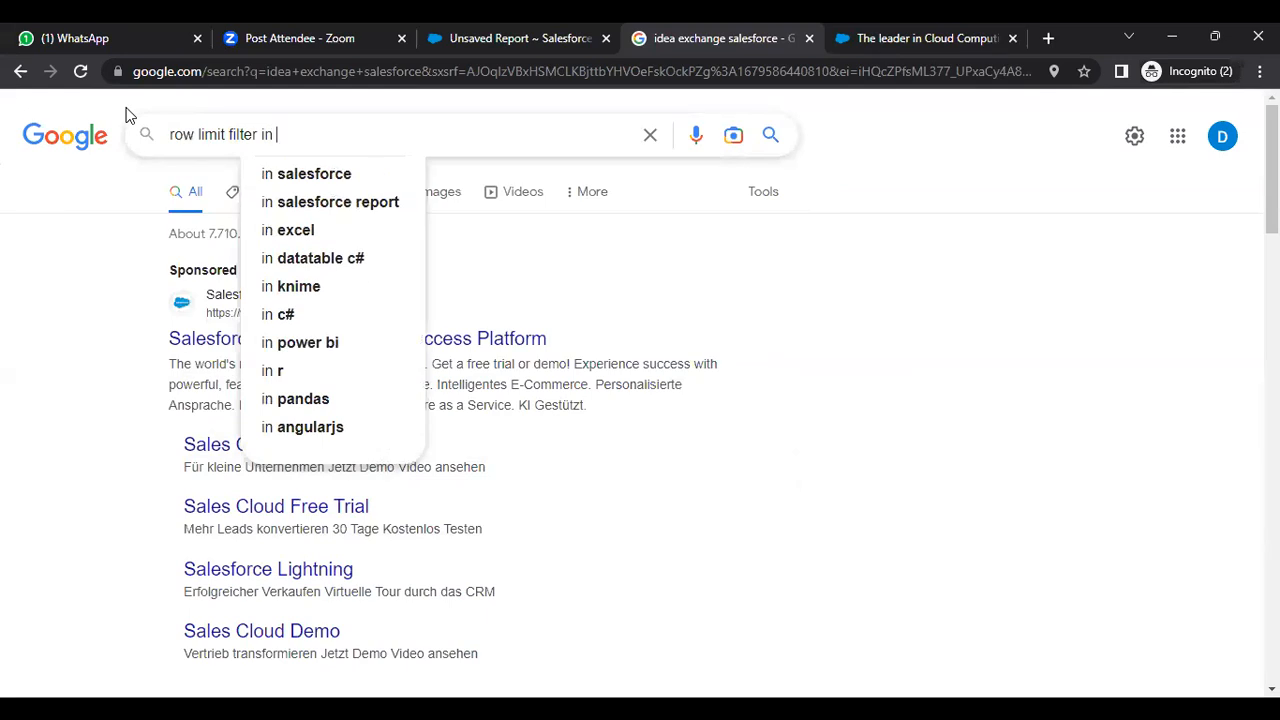
pyautogui.write('ligh')
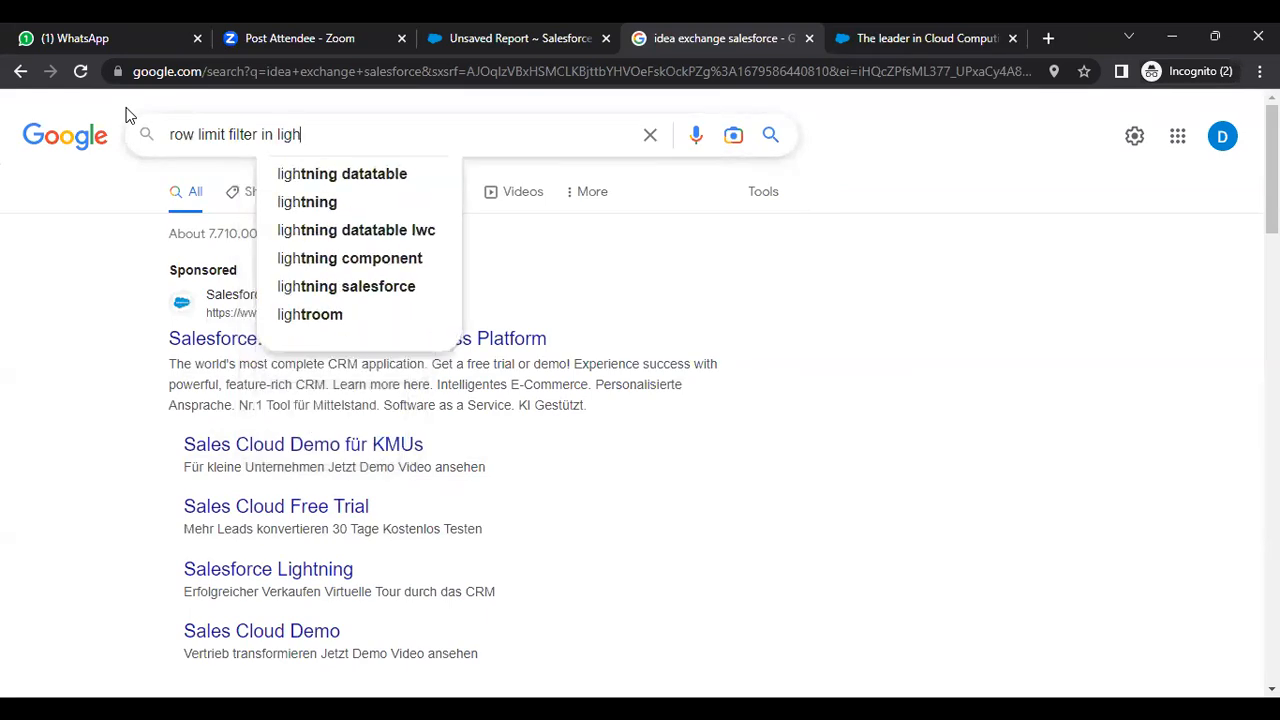
pyautogui.press('Down')
pyautogui.press('Down')
pyautogui.press('Return')
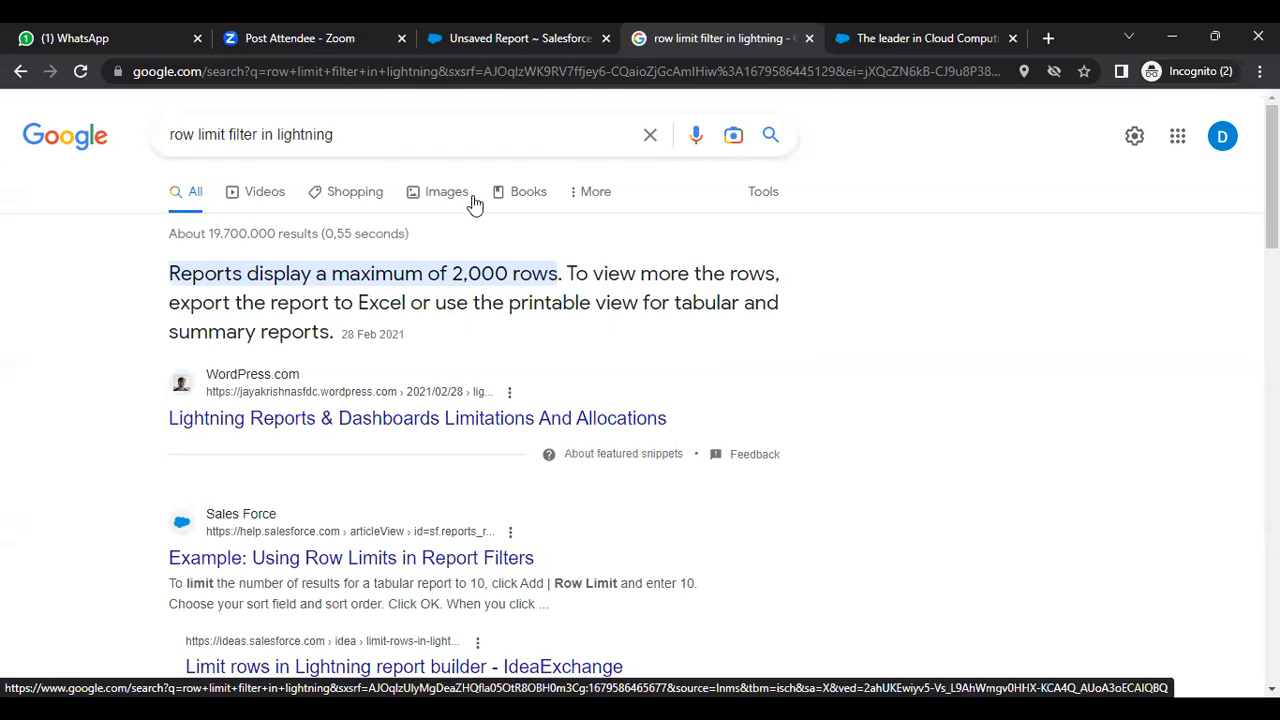
# Search for "row limit filter in idea exchange salesforce" and open the idea "Remove the 99 Row Cap From Row Limit Filters on Reports", accepting all cookies.
pyautogui.moveTo(340, 134); pyautogui.dragTo(263, 133)
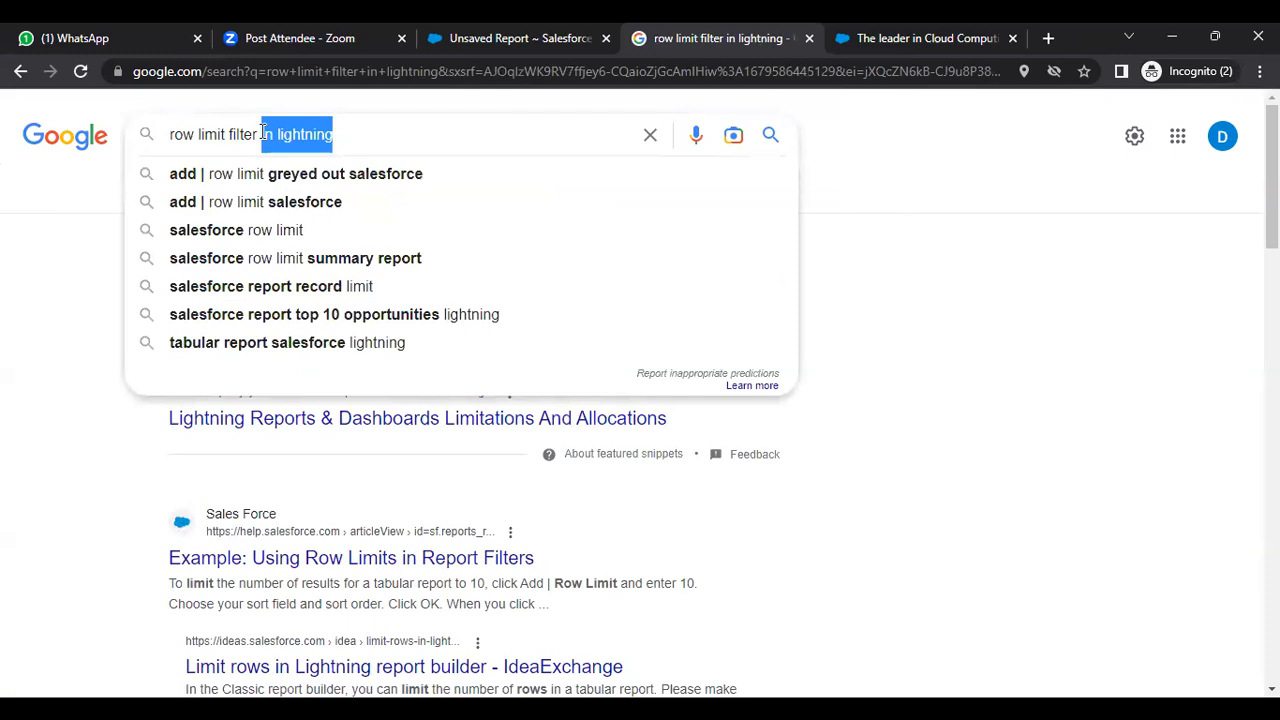
pyautogui.write('in idea exch')
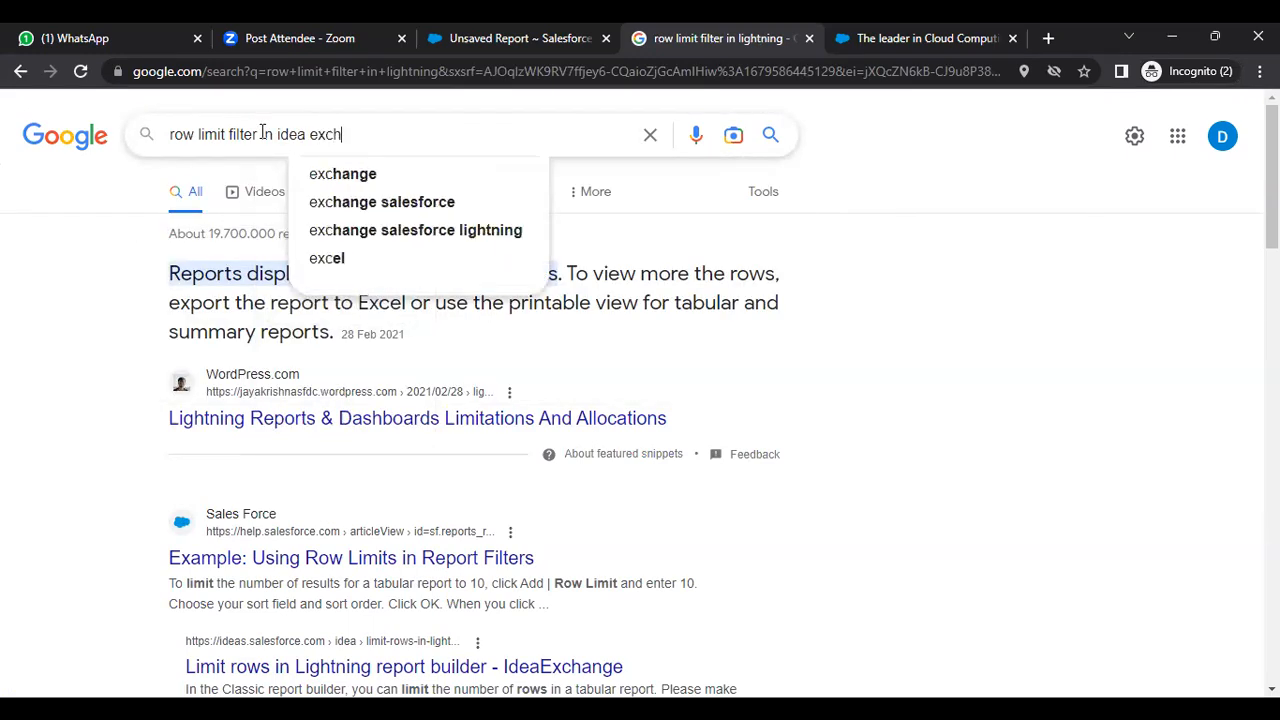
pyautogui.write('ange salesforce')
pyautogui.press('Return')
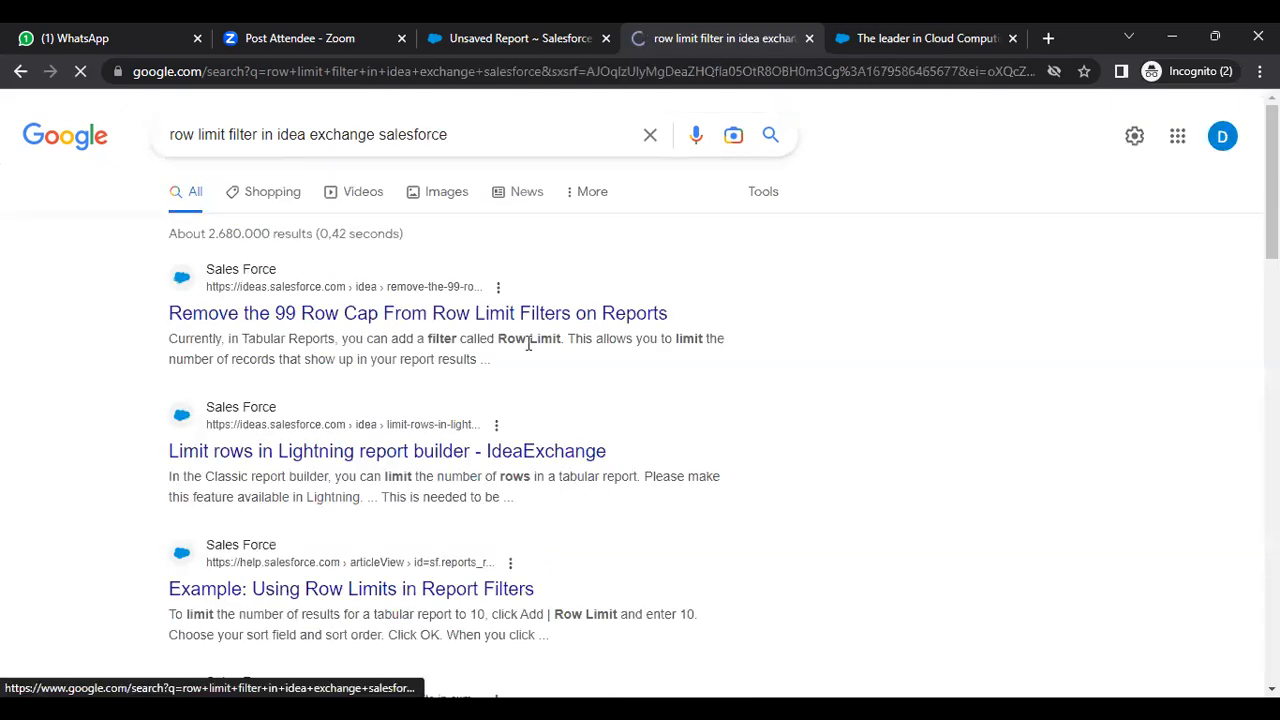
pyautogui.click(474, 320)
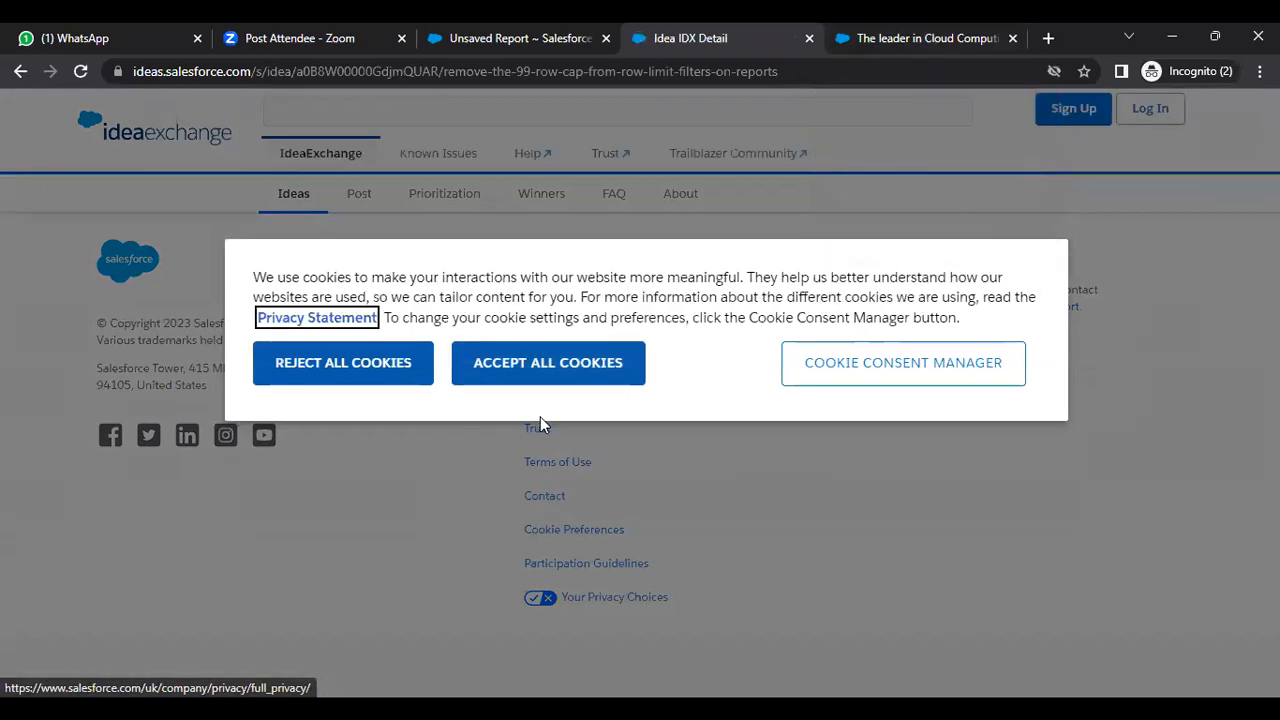
pyautogui.click(548, 370)
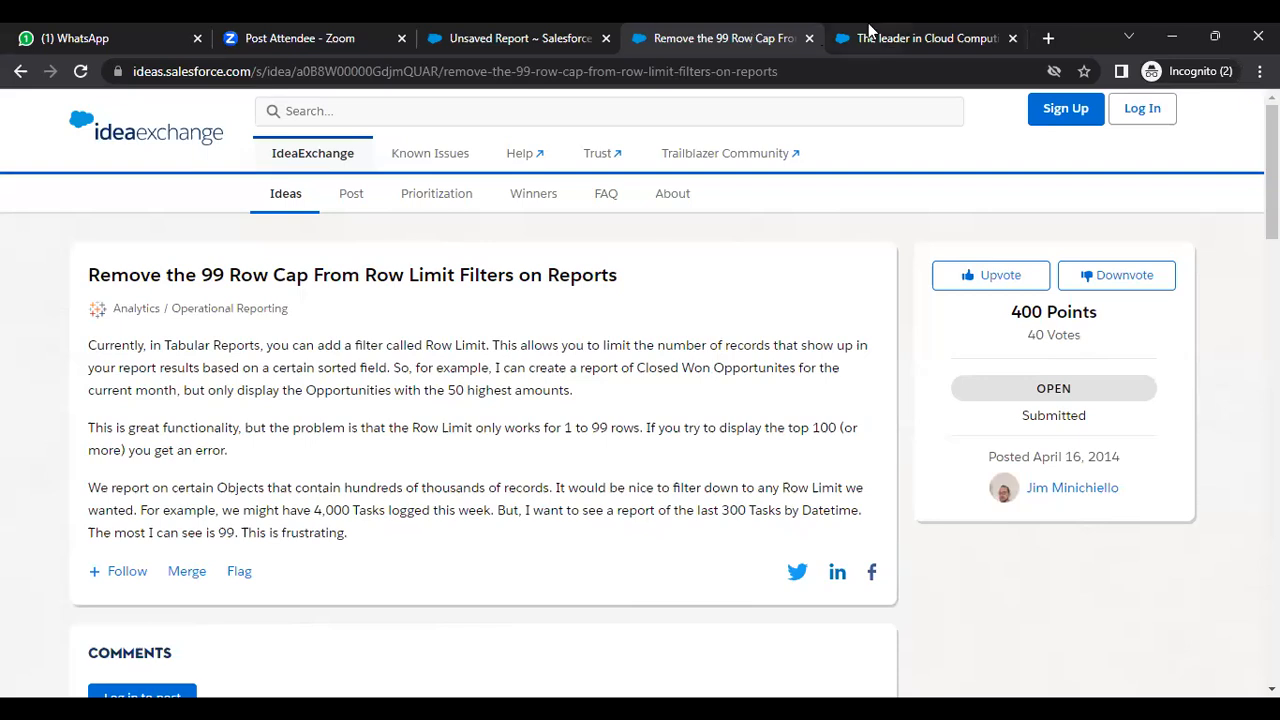
# Switch to the Salesforce marketing page, accept all cookies and look through its content.
pyautogui.click(868, 37)
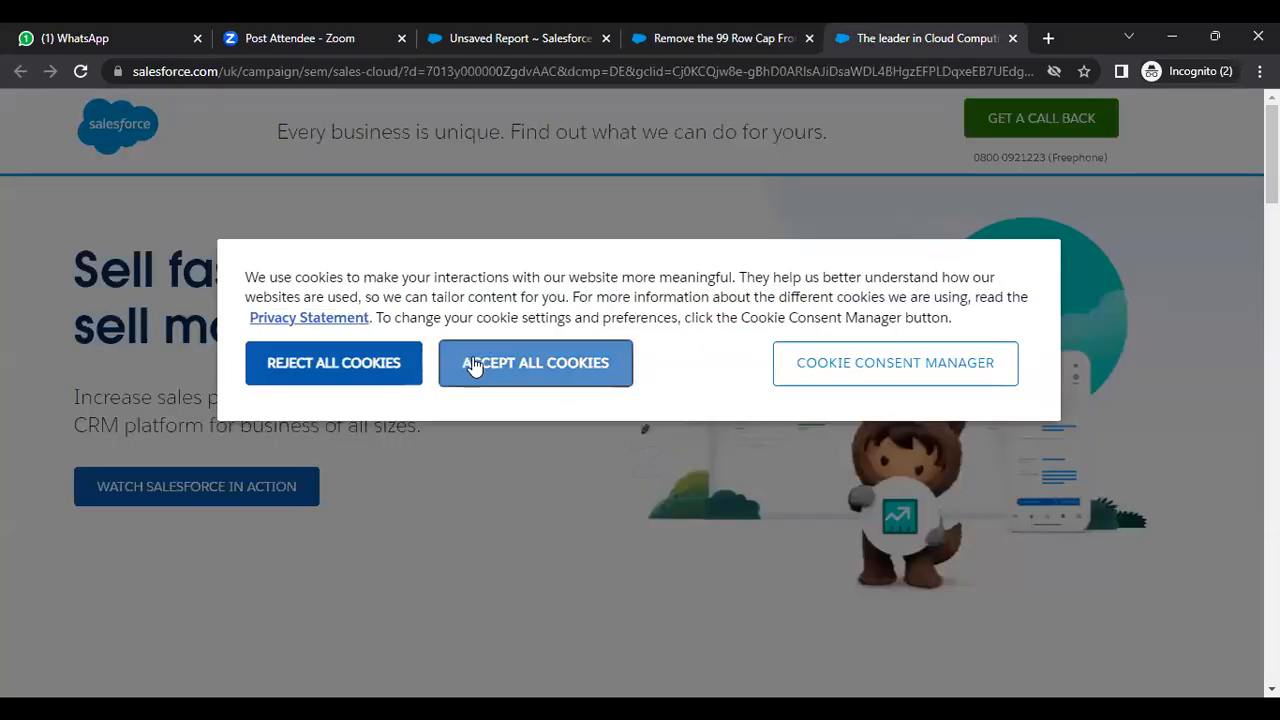
pyautogui.click(472, 364)
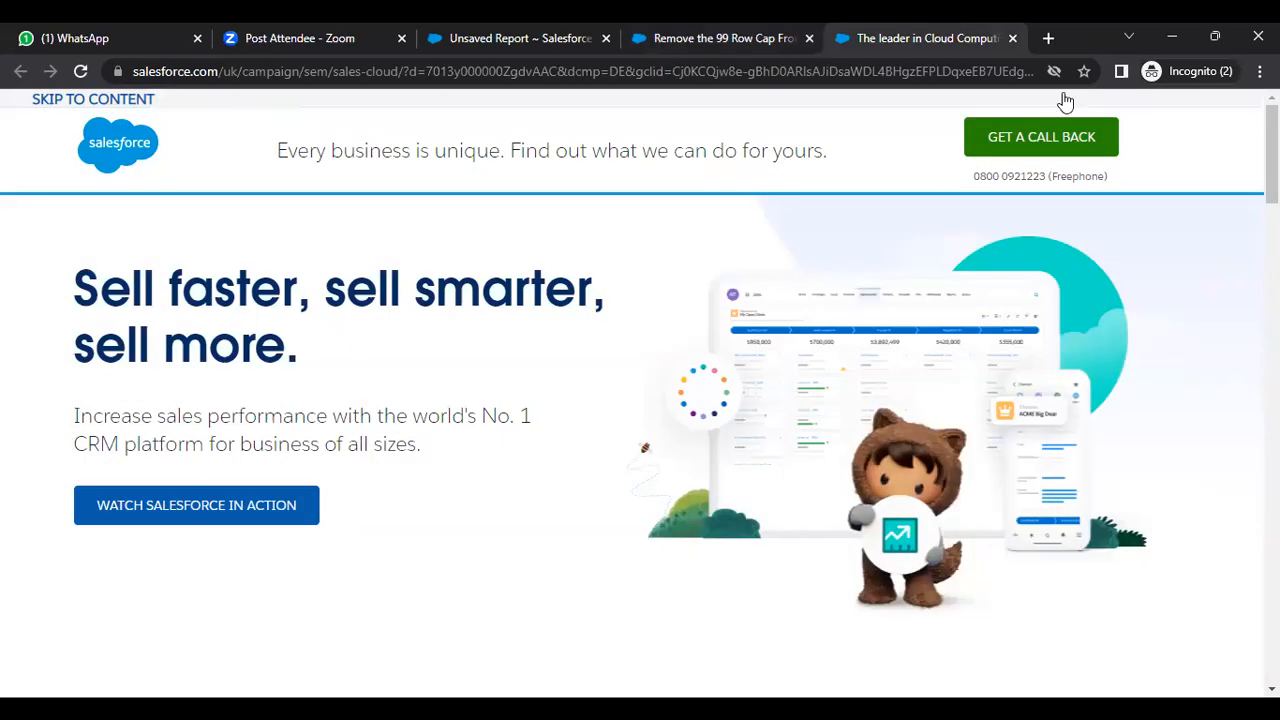
pyautogui.scroll(-6, 640, 400)
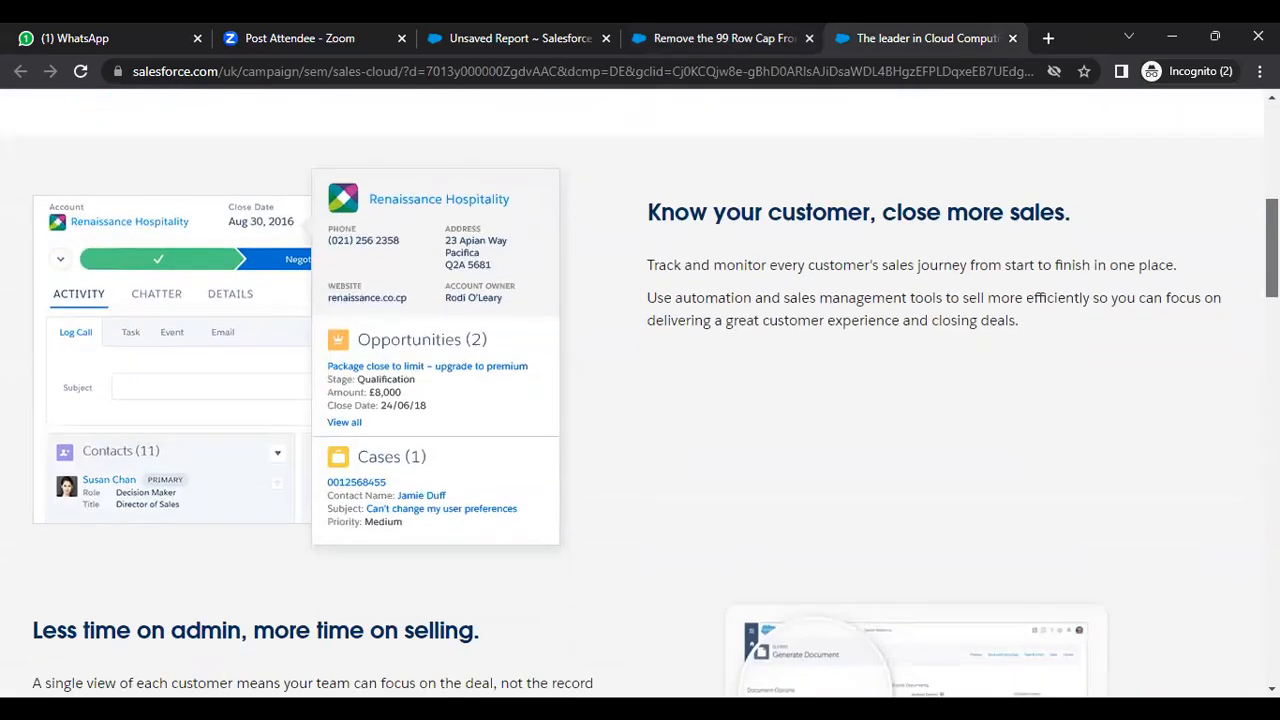
pyautogui.scroll(6, 640, 400)
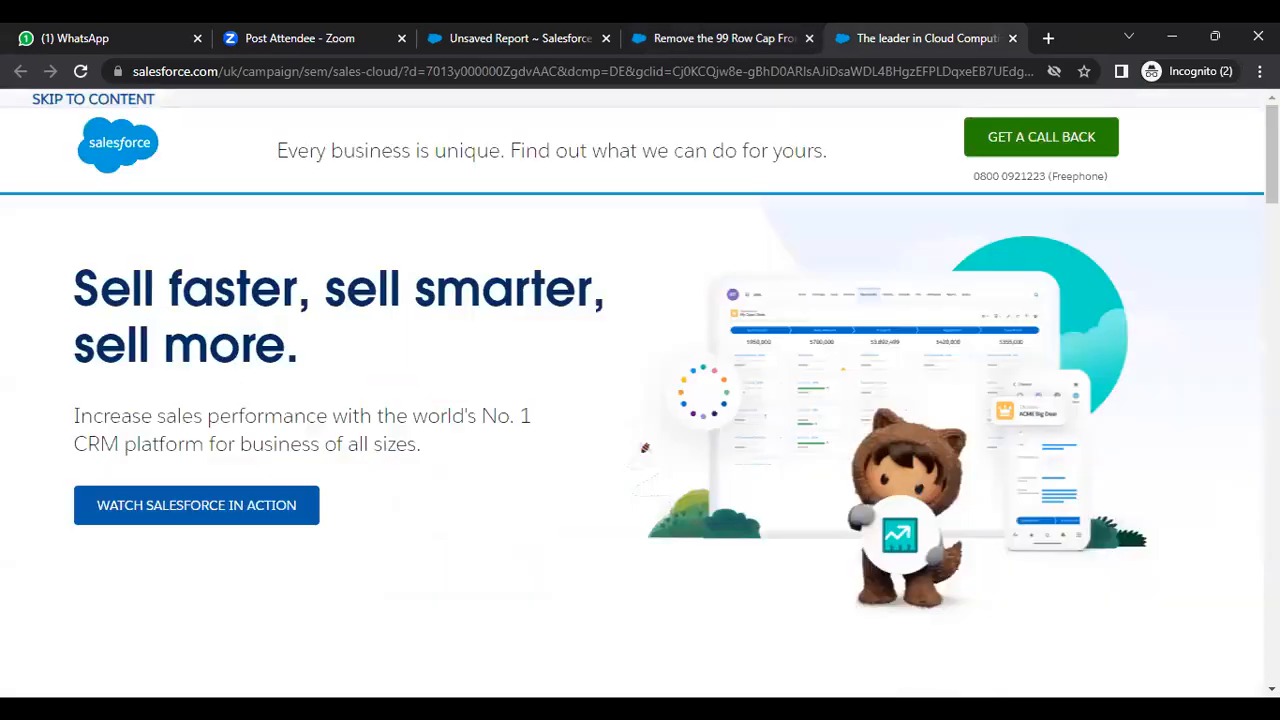
# Return to the 99 row cap idea on IdeaExchange and read through its comments.
pyautogui.click(735, 38)
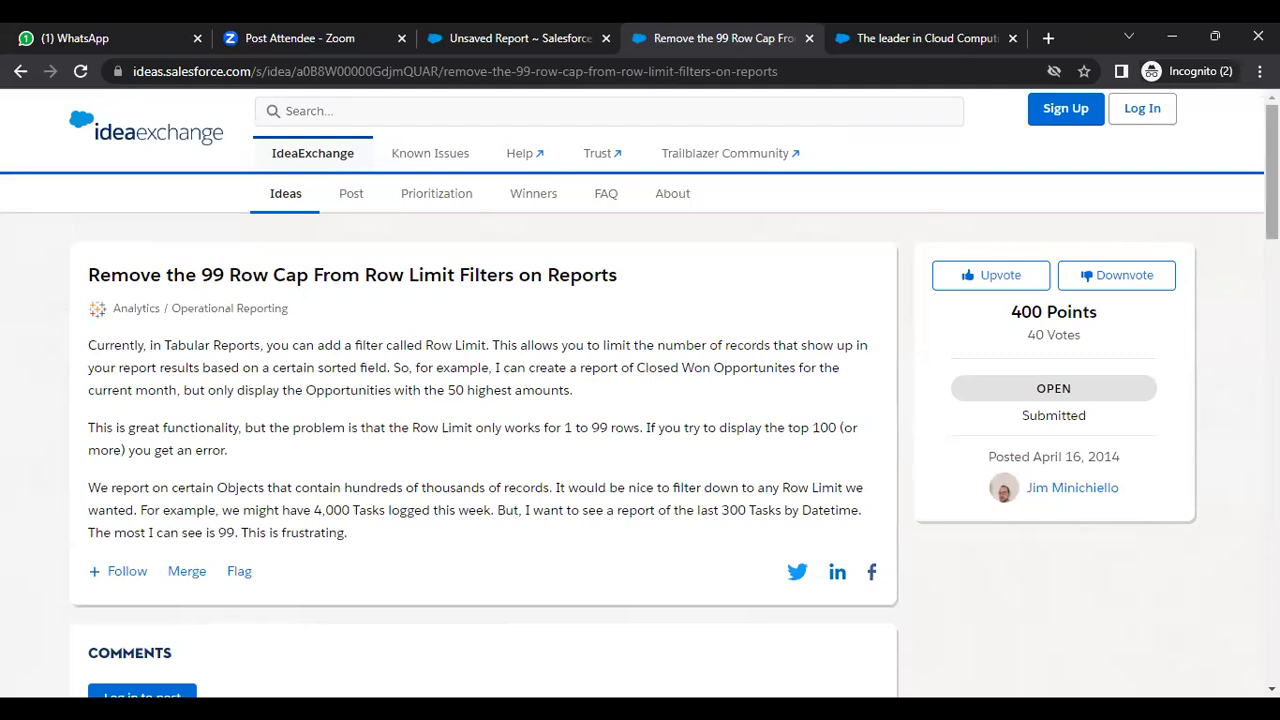
pyautogui.scroll(-4, 480, 450)
pyautogui.scroll(-1, 480, 450)
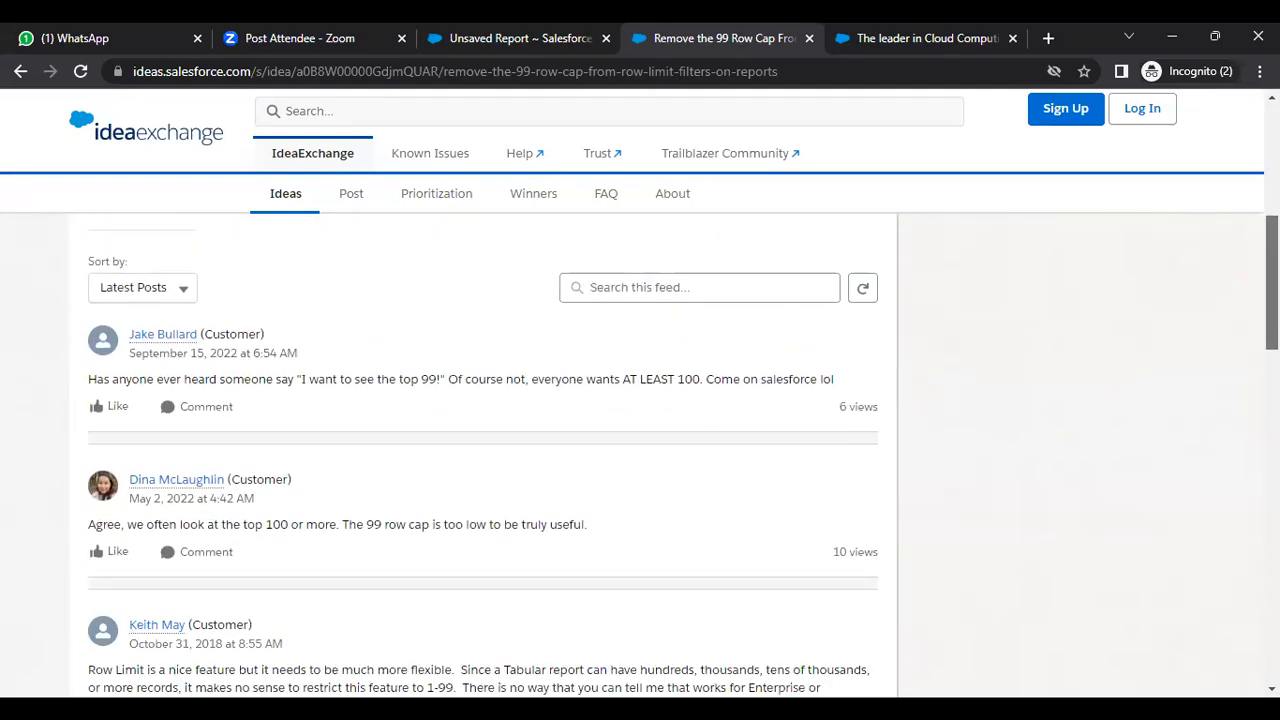
pyautogui.scroll(-3, 480, 450)
pyautogui.scroll(9, 480, 450)
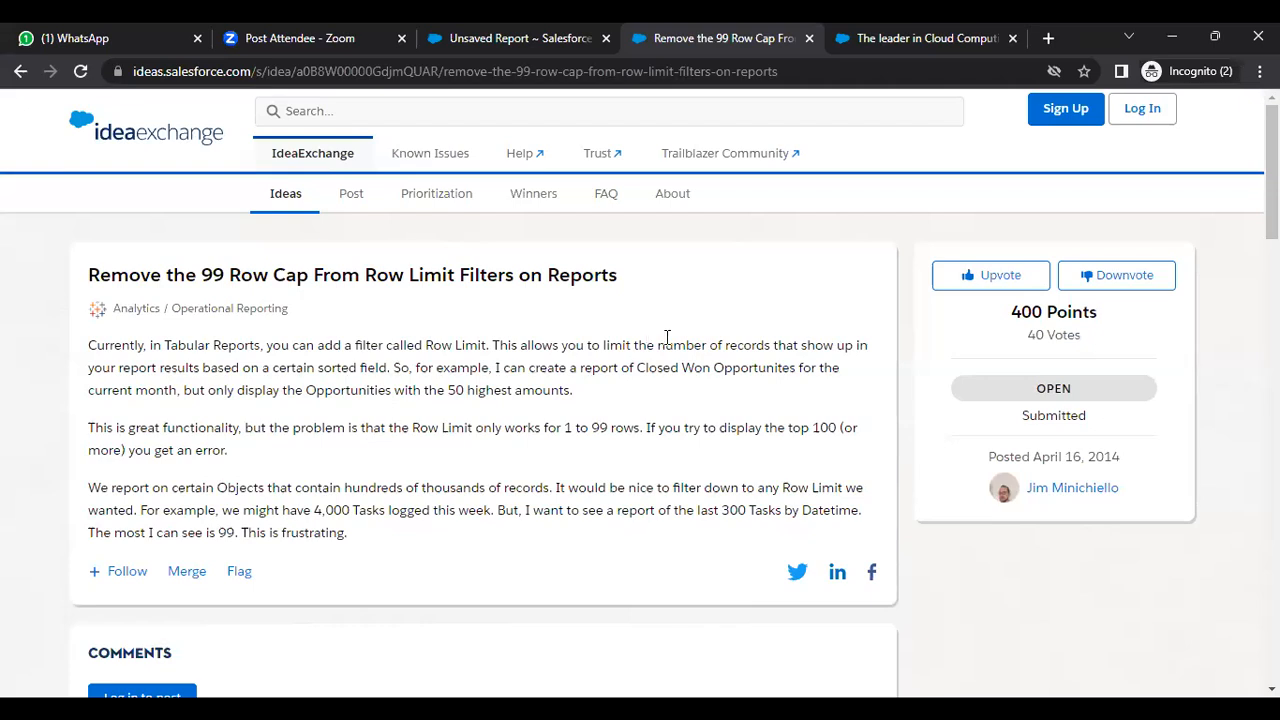
# Close the IdeaExchange and Salesforce marketing tabs and dismiss the list of filter types in the unsaved Accounts report.
pyautogui.click(810, 40)
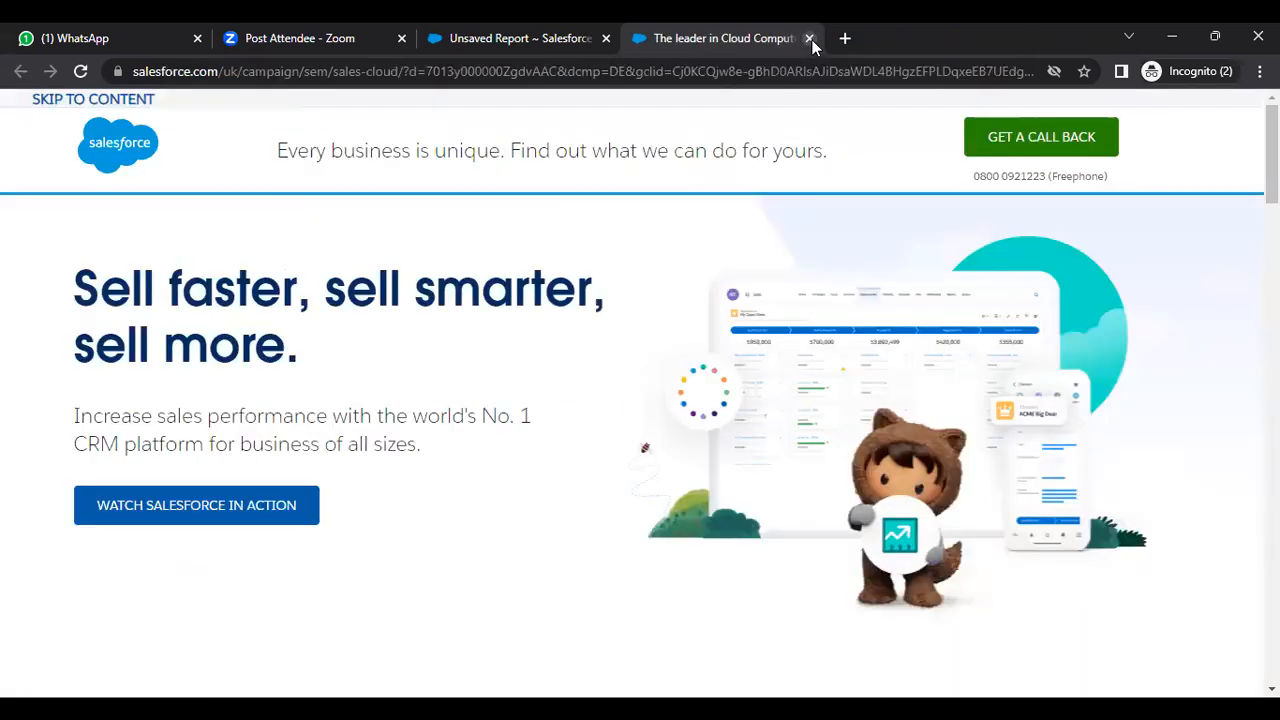
pyautogui.click(812, 40)
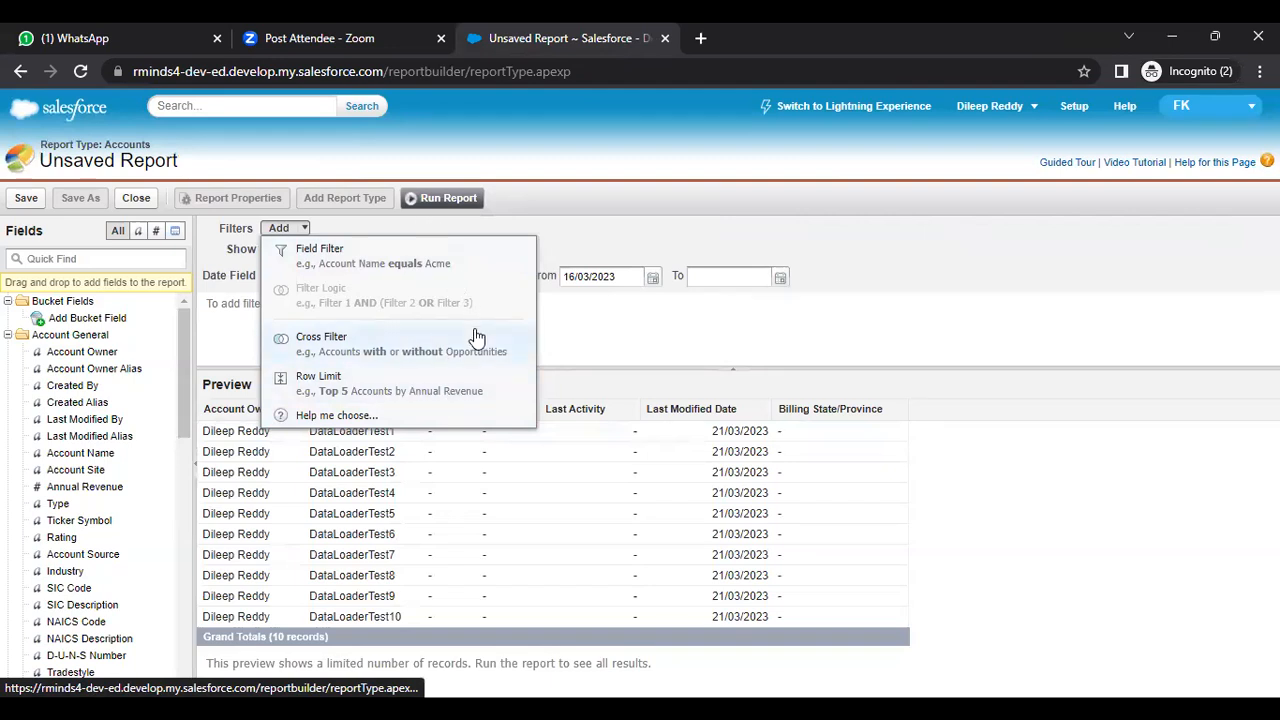
pyautogui.click(957, 333)
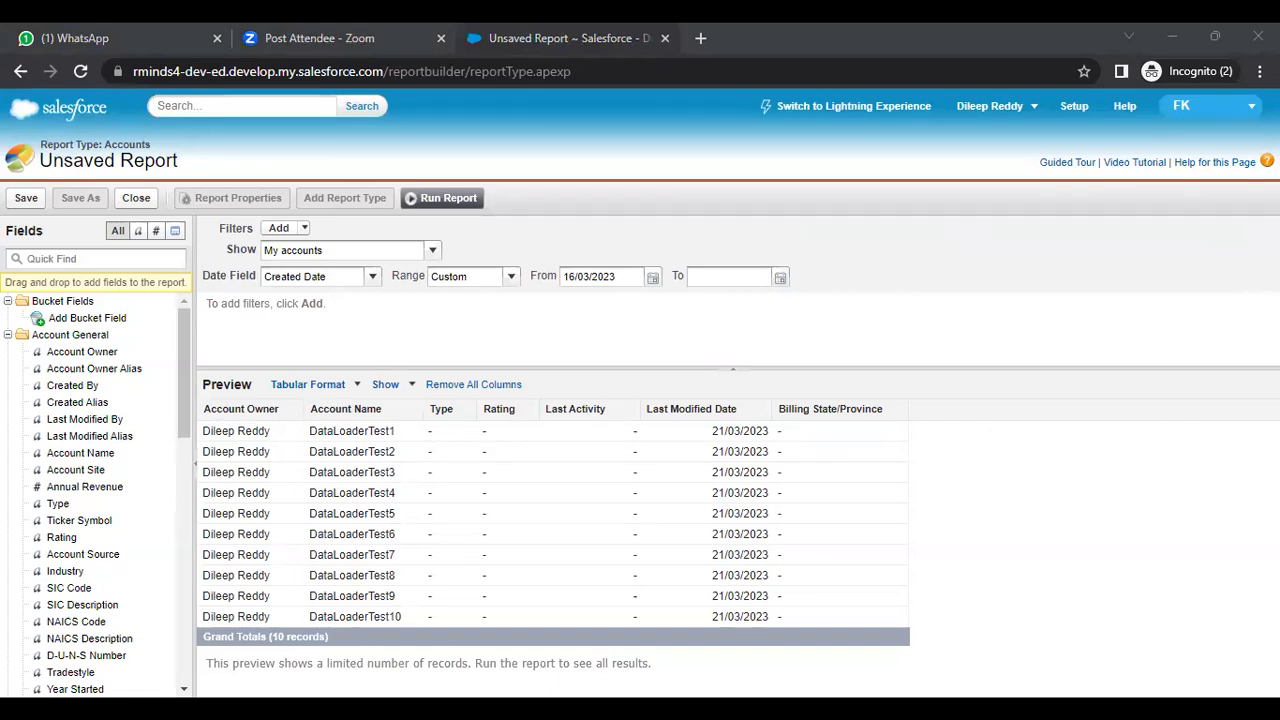
# Switch to the SalesforceClass3 notes in Notepad, read about filters and Report Builder, and highlight the Report Schedular description.
pyautogui.hotkey('alt', 'Tab')
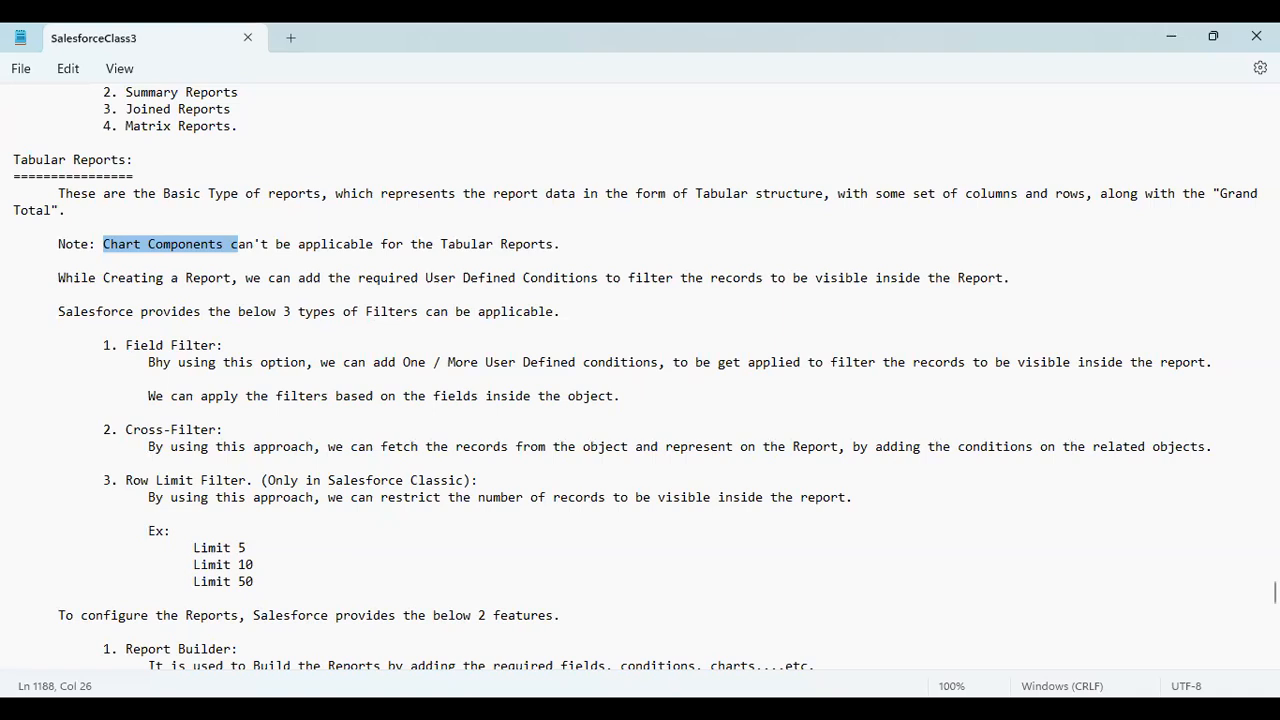
pyautogui.scroll(-2, 635, 376)
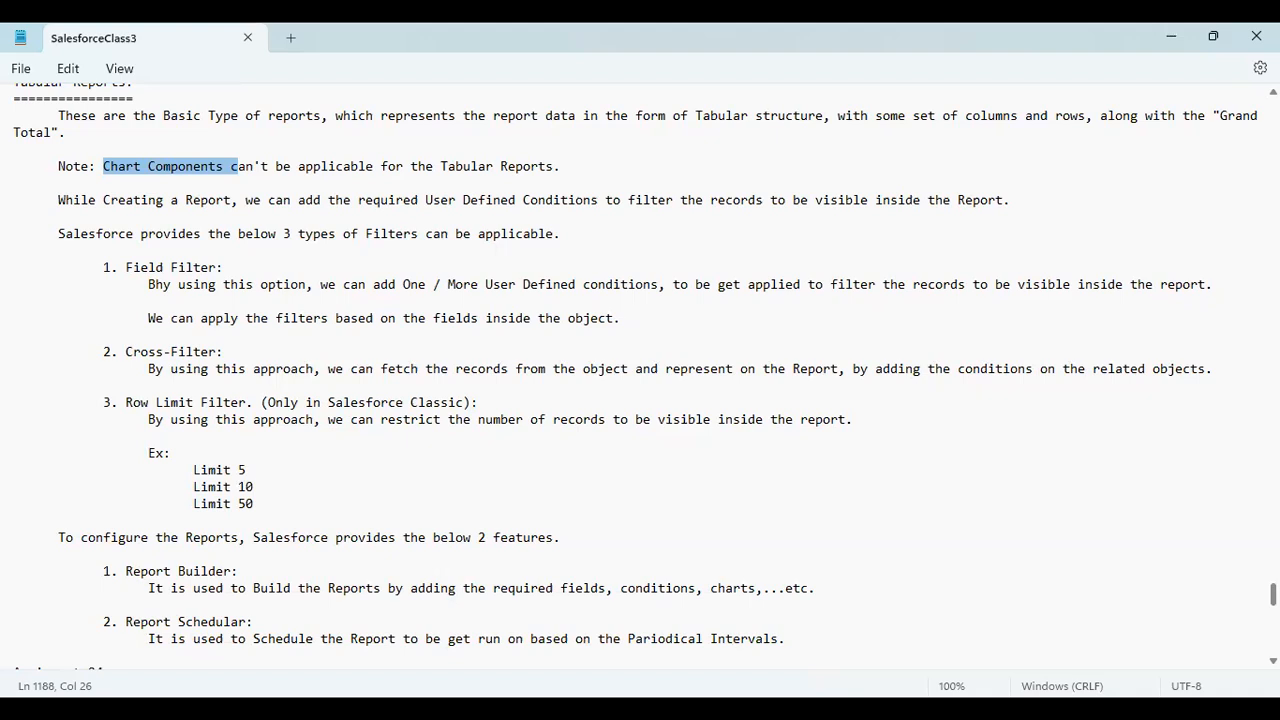
pyautogui.scroll(-1, 635, 376)
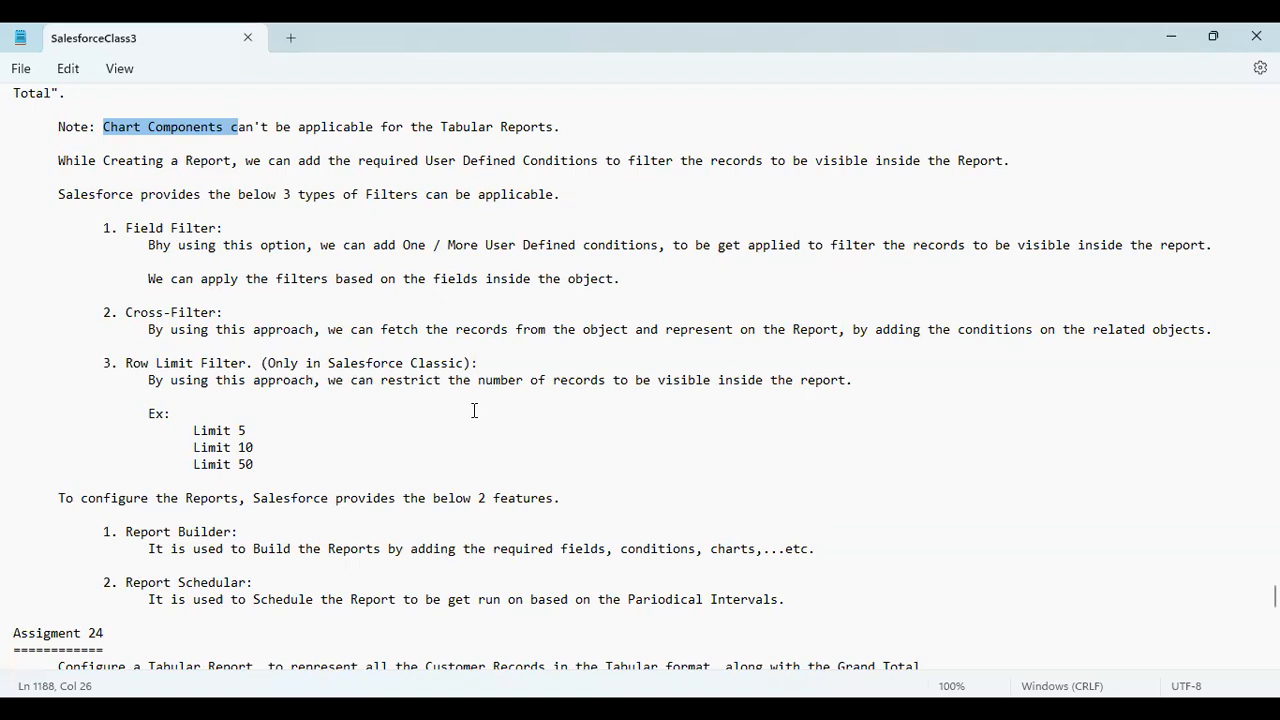
pyautogui.moveTo(502, 541); pyautogui.dragTo(504, 541)
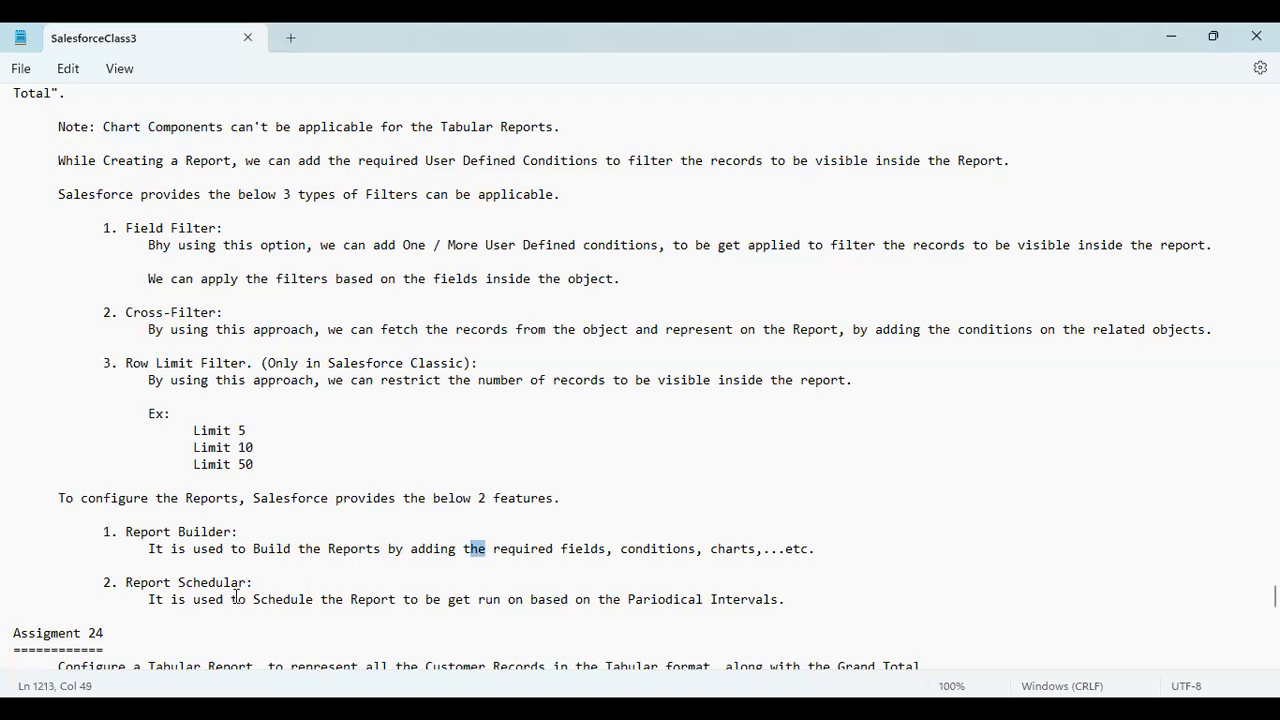
pyautogui.moveTo(231, 600); pyautogui.dragTo(416, 616)
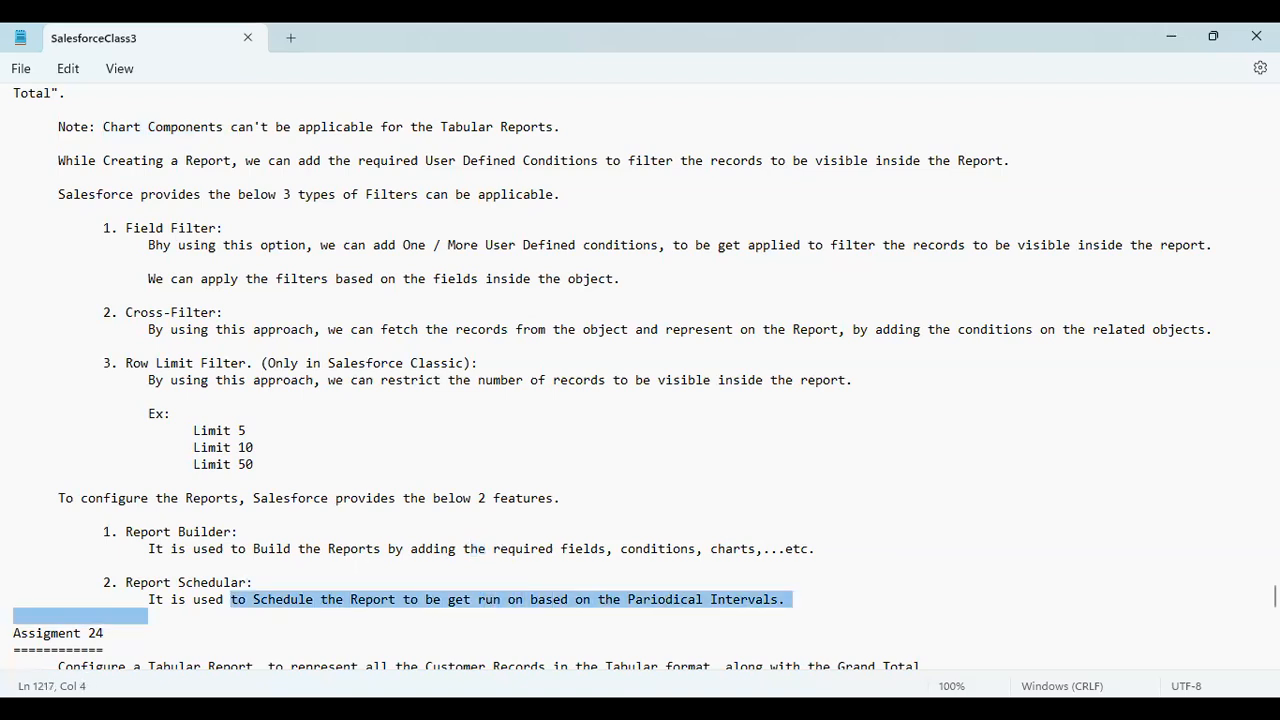
# Read Assignments 24 to 26 on tabular reports and go back to the start of the Reports & Dashboards notes.
pyautogui.scroll(-4, 640, 370)
pyautogui.scroll(1, 640, 370)
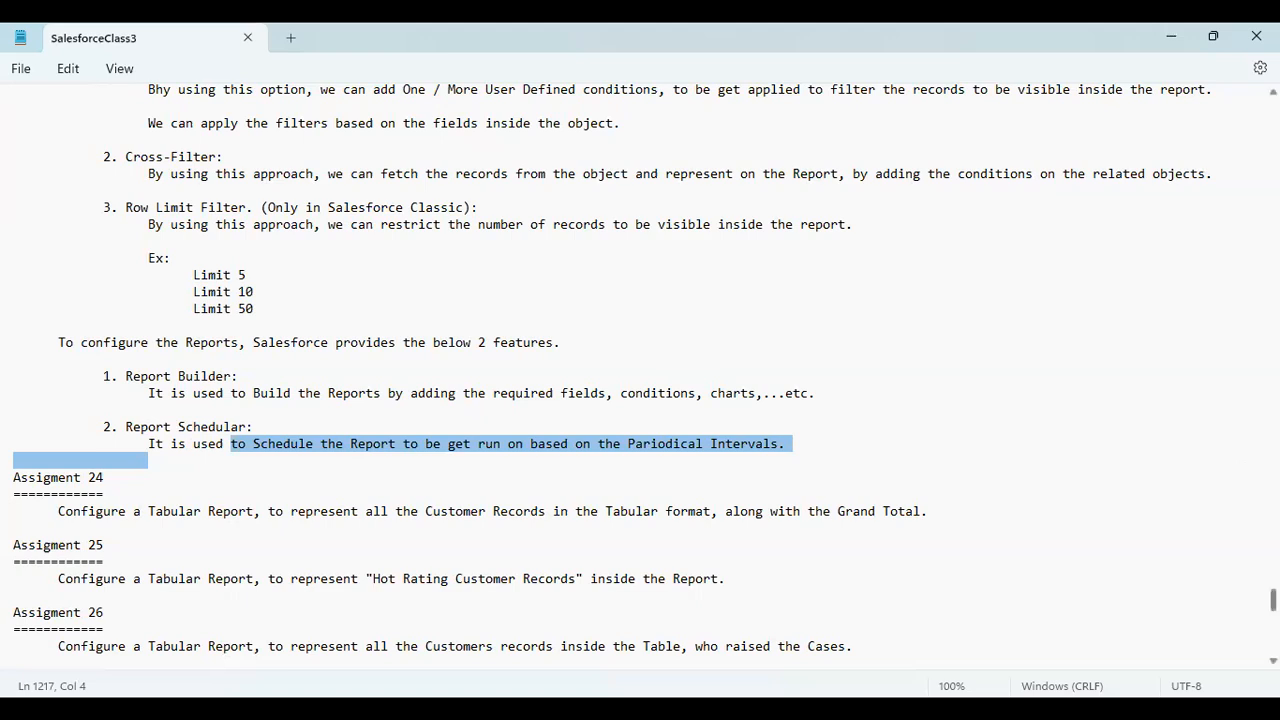
pyautogui.click(399, 497)
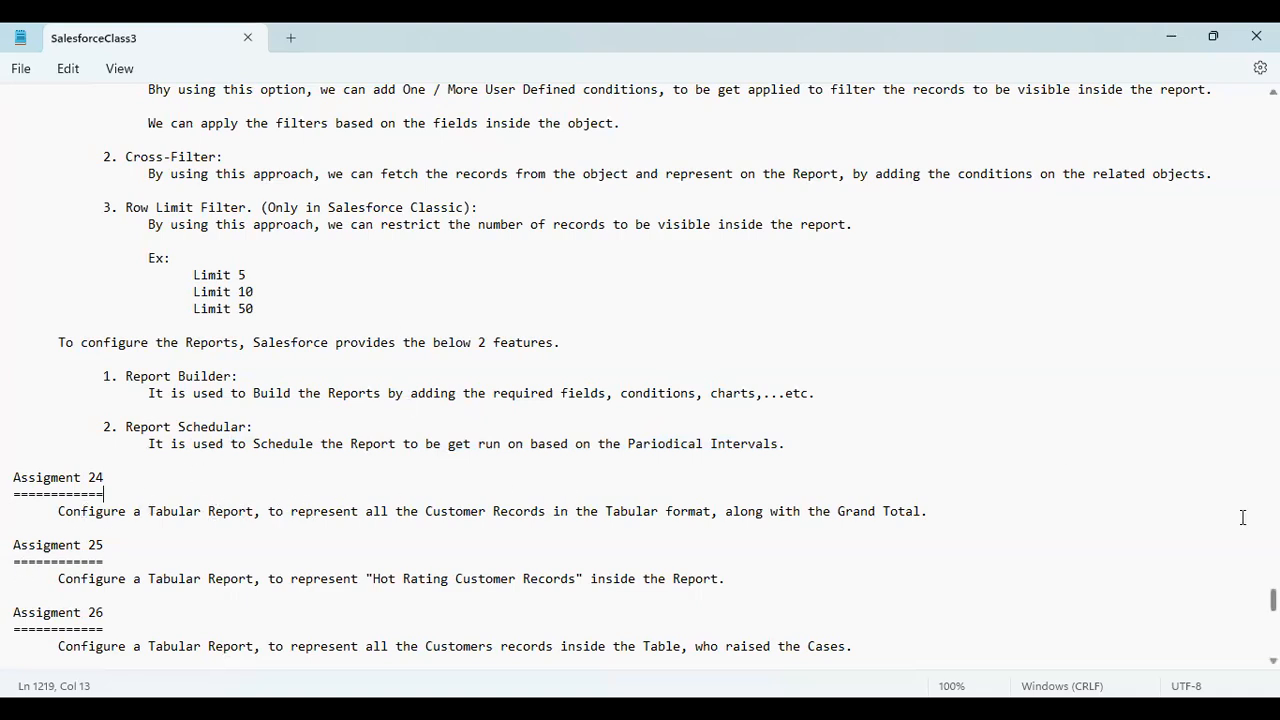
pyautogui.scroll(18, 1243, 517)
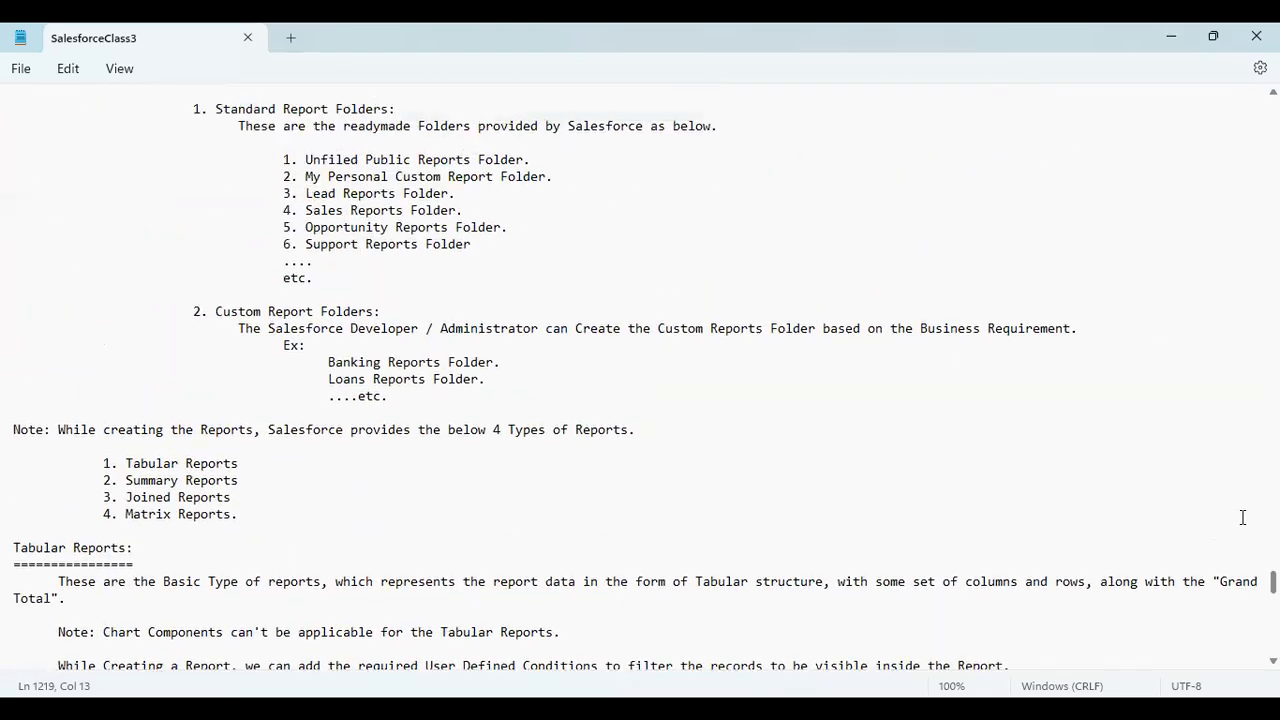
pyautogui.scroll(13, 1243, 517)
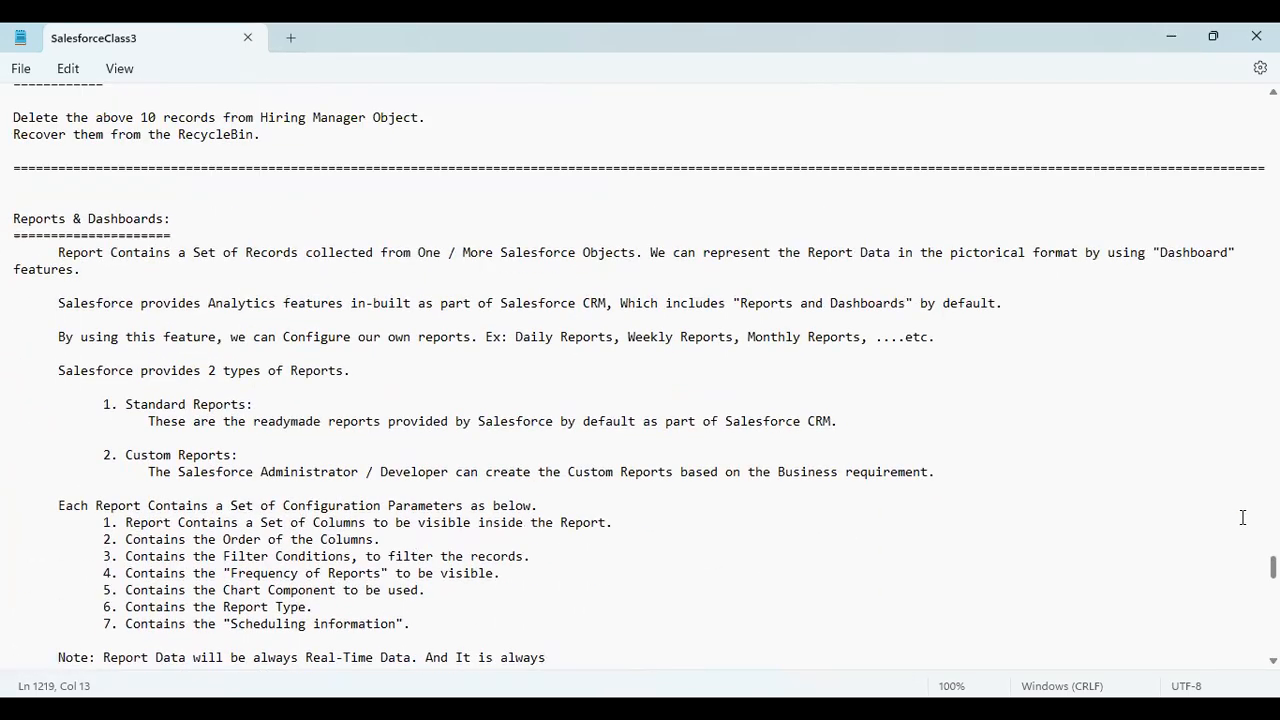
# Renumber the tabular report Assignments 24 to 27 in the notes as Assignments 26 to 29.
pyautogui.scroll(-20, 1243, 517)
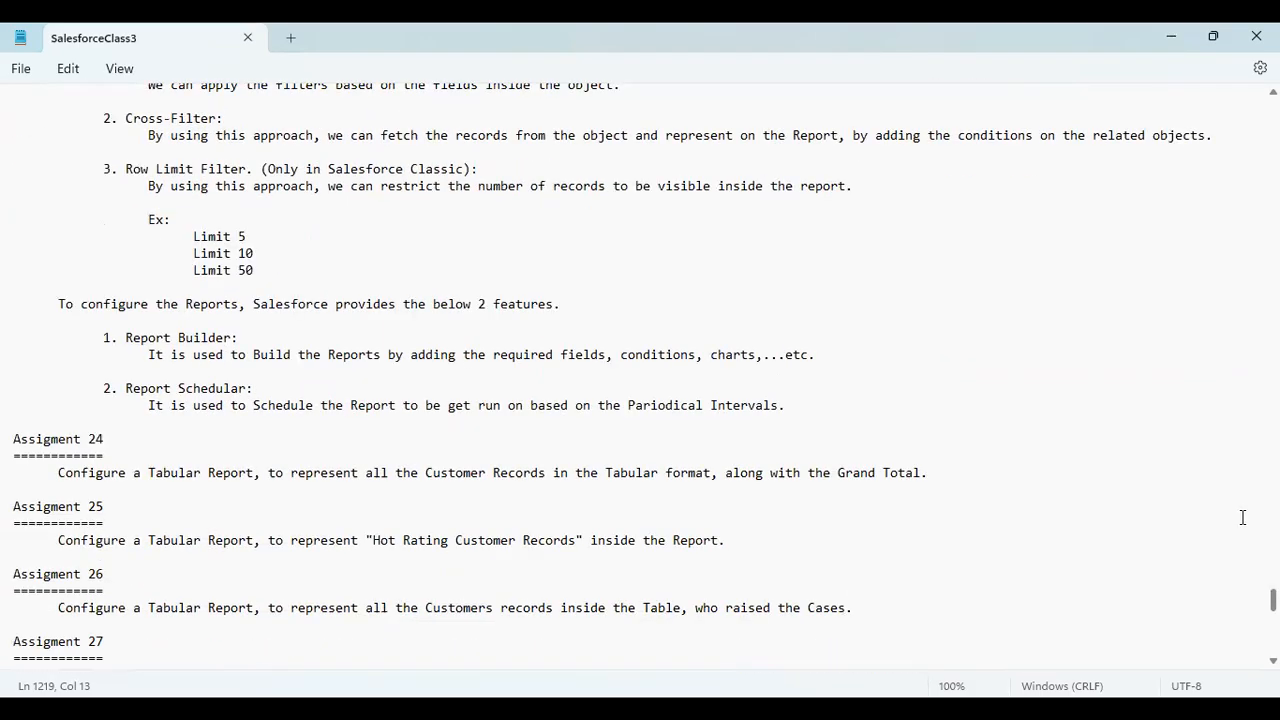
pyautogui.scroll(-2, 1243, 517)
pyautogui.scroll(1, 1243, 517)
pyautogui.click(103, 400)
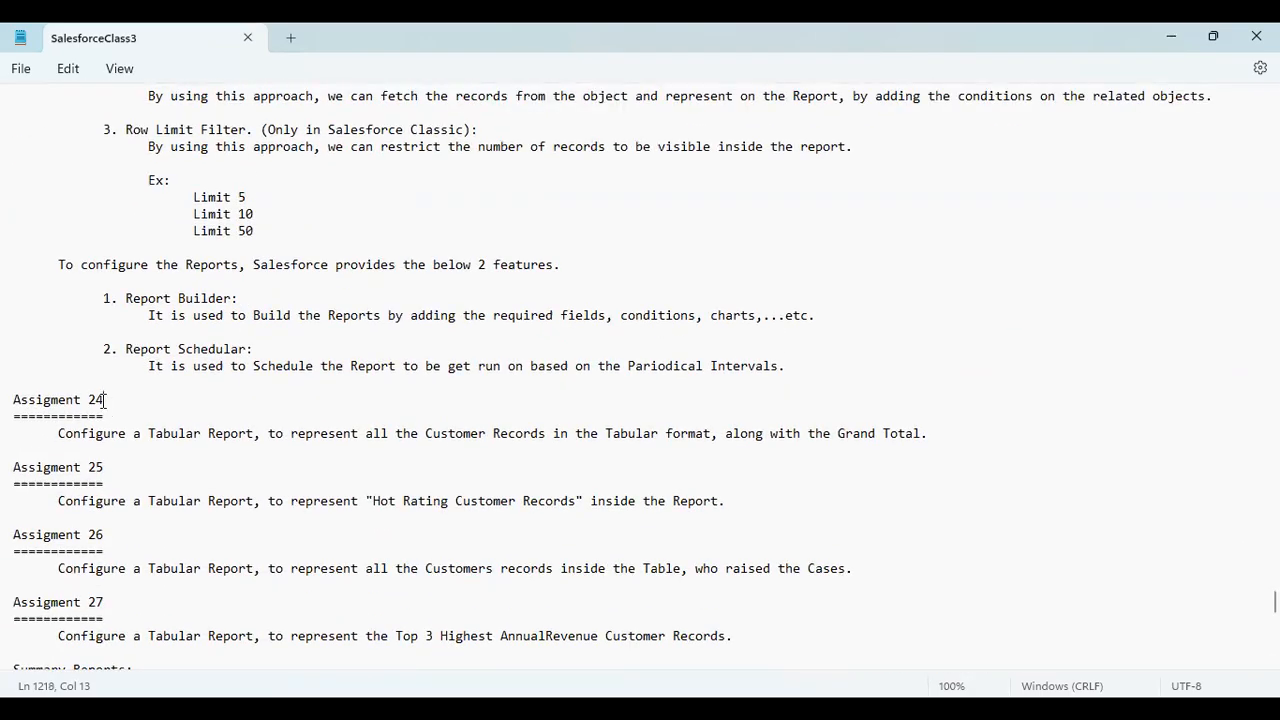
pyautogui.press('BackSpace')
pyautogui.write('6')
pyautogui.click(104, 466)
pyautogui.press('BackSpace')
pyautogui.write('7')
pyautogui.press('BackSpace')
pyautogui.write('8')
pyautogui.press('BackSpace')
pyautogui.write('9')
# Highlight the Assignment 26 task in the notes and switch to the unsaved Salesforce report in Chrome.
pyautogui.moveTo(940, 435); pyautogui.dragTo(19, 438)
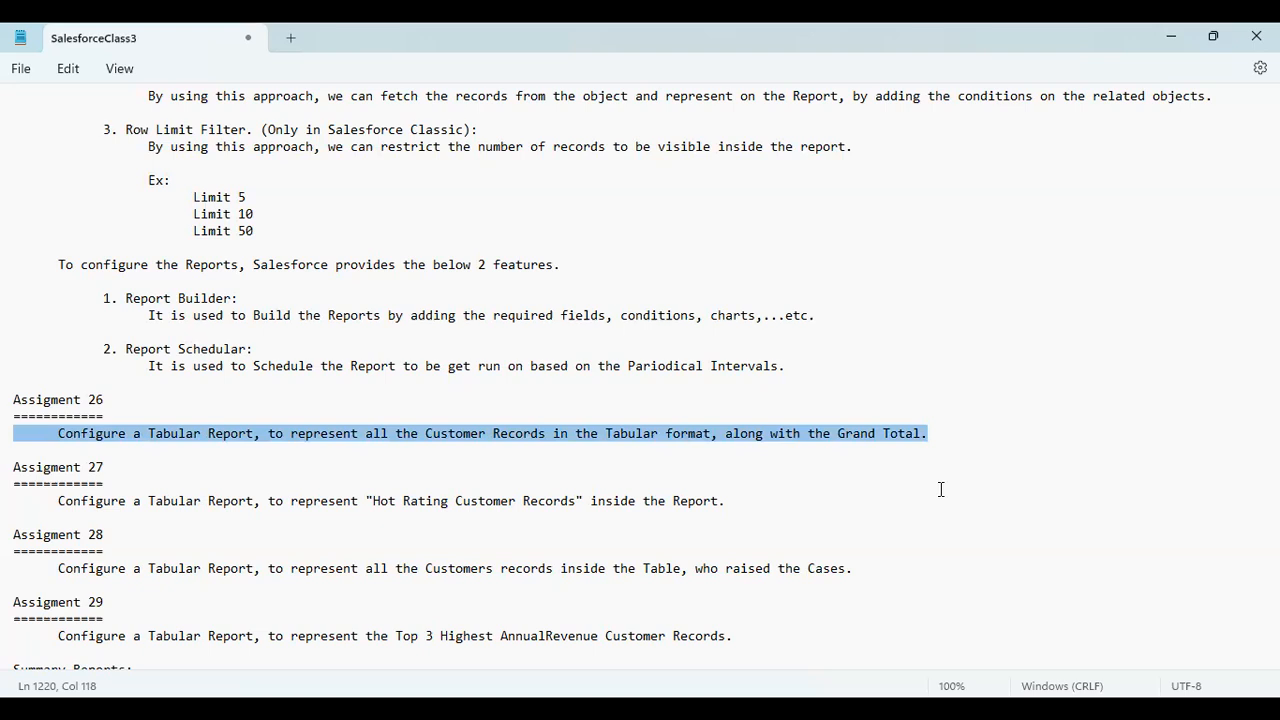
pyautogui.hotkey('alt', 'Tab')
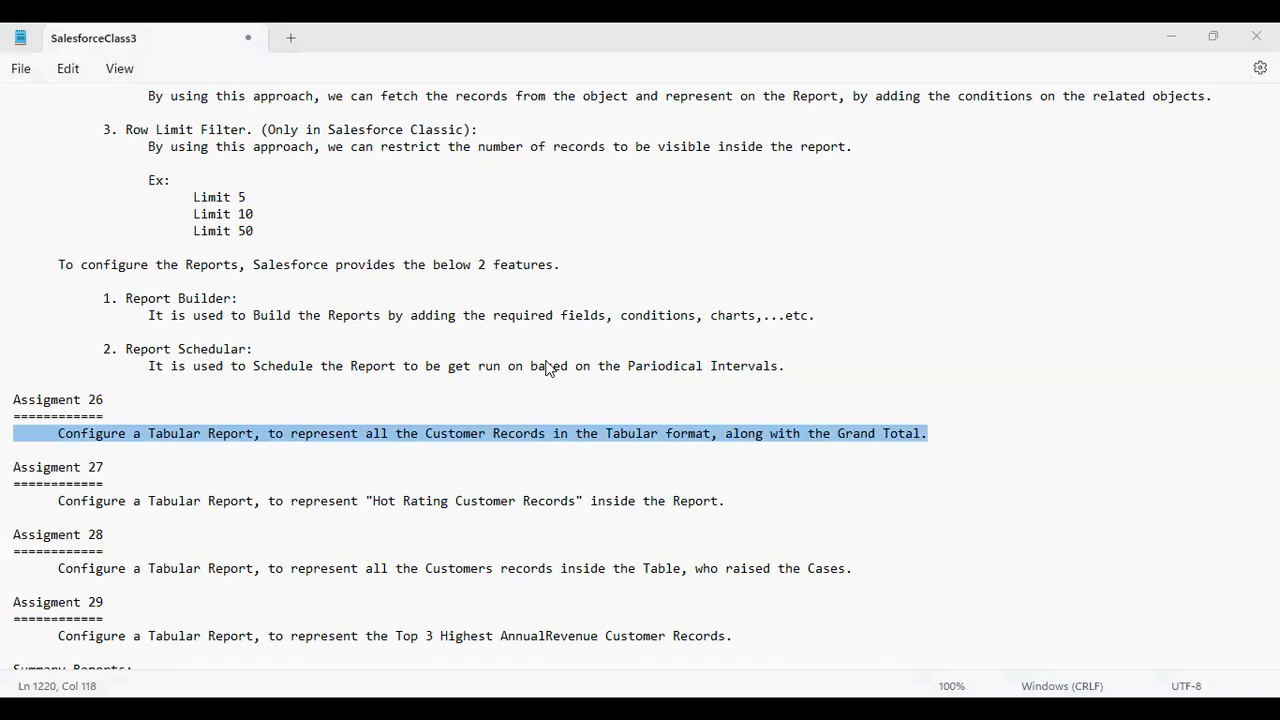
pyautogui.hotkey('alt', 'Tab')
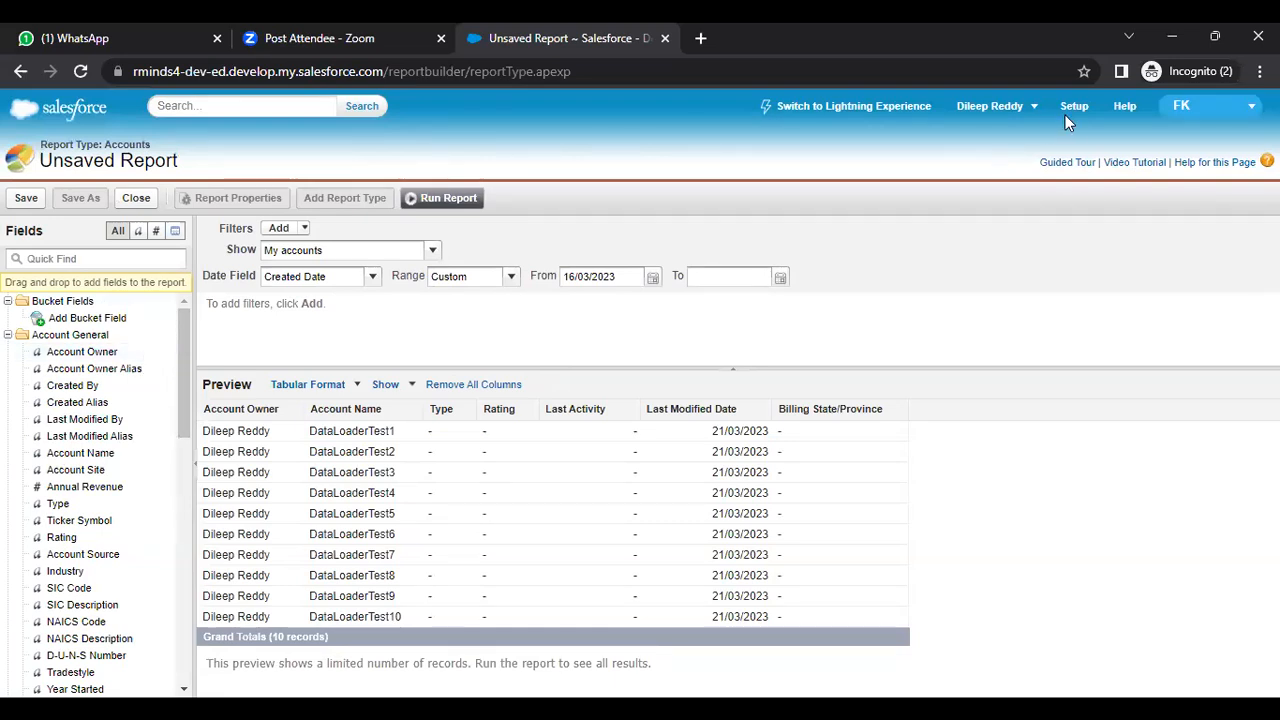
# Leave the unsaved Accounts report through Setup and open the Reports & Dashboards page.
pyautogui.click(995, 115)
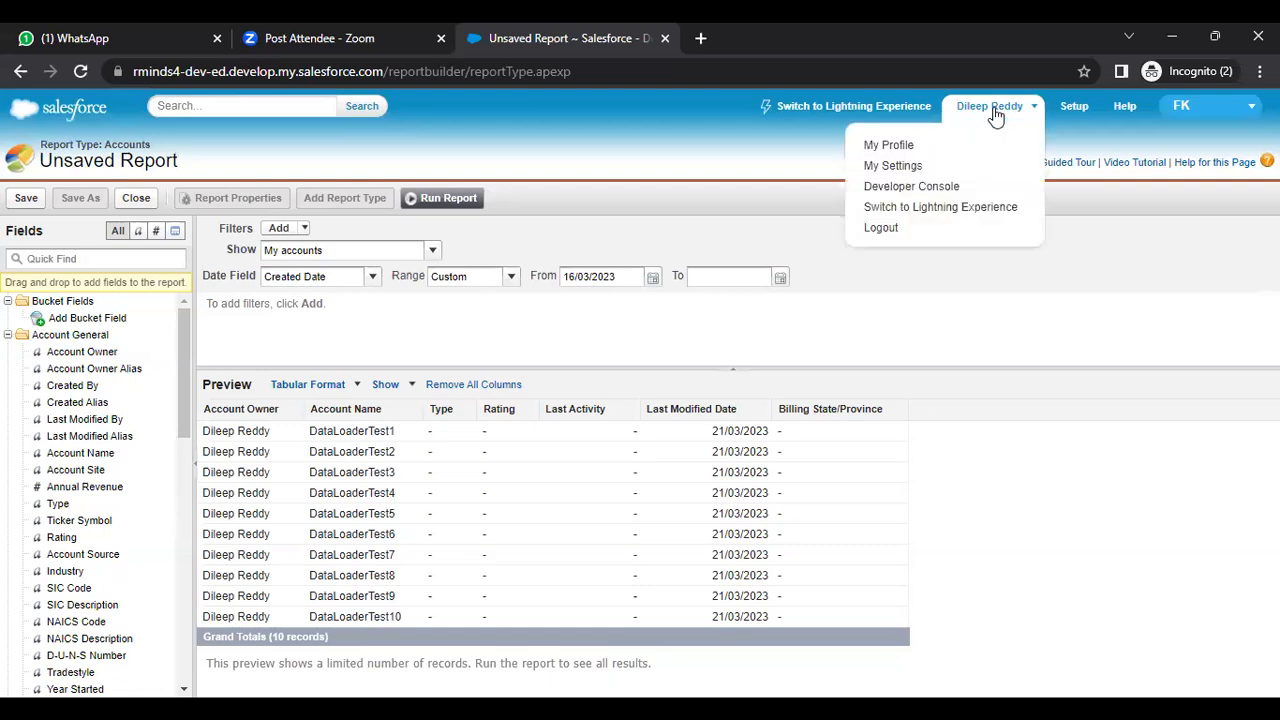
pyautogui.click(1074, 107)
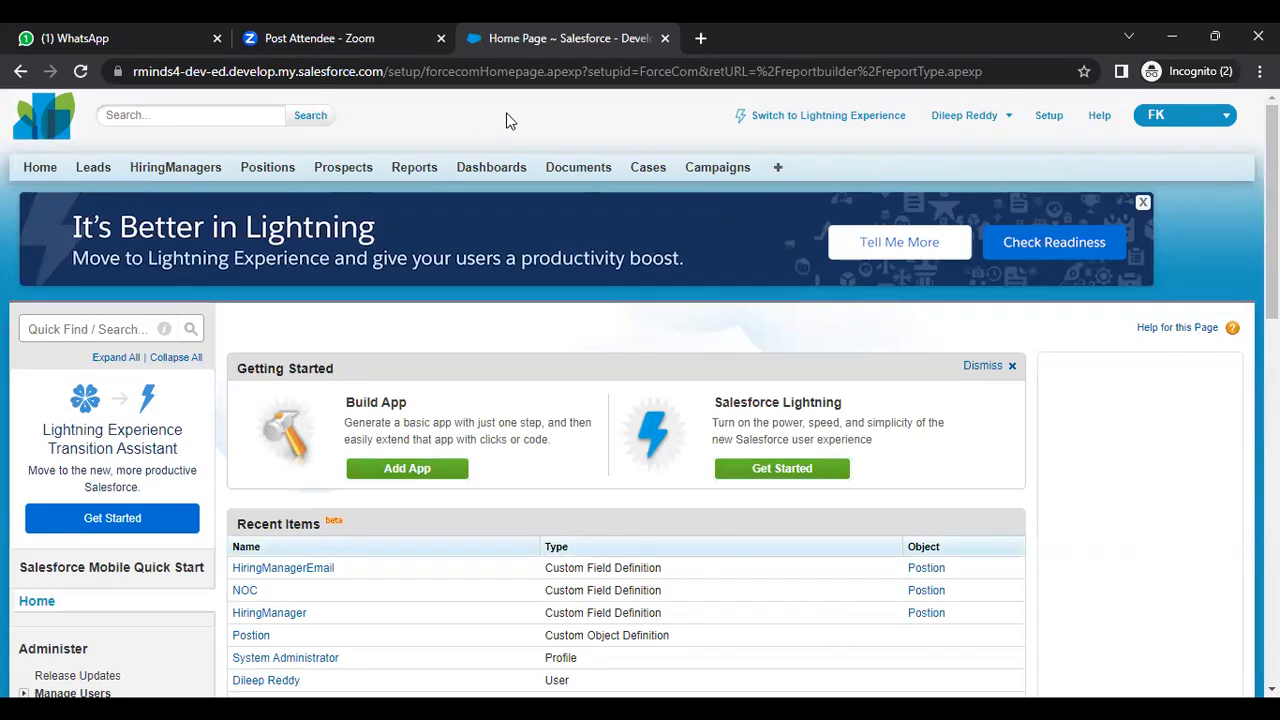
pyautogui.click(410, 174)
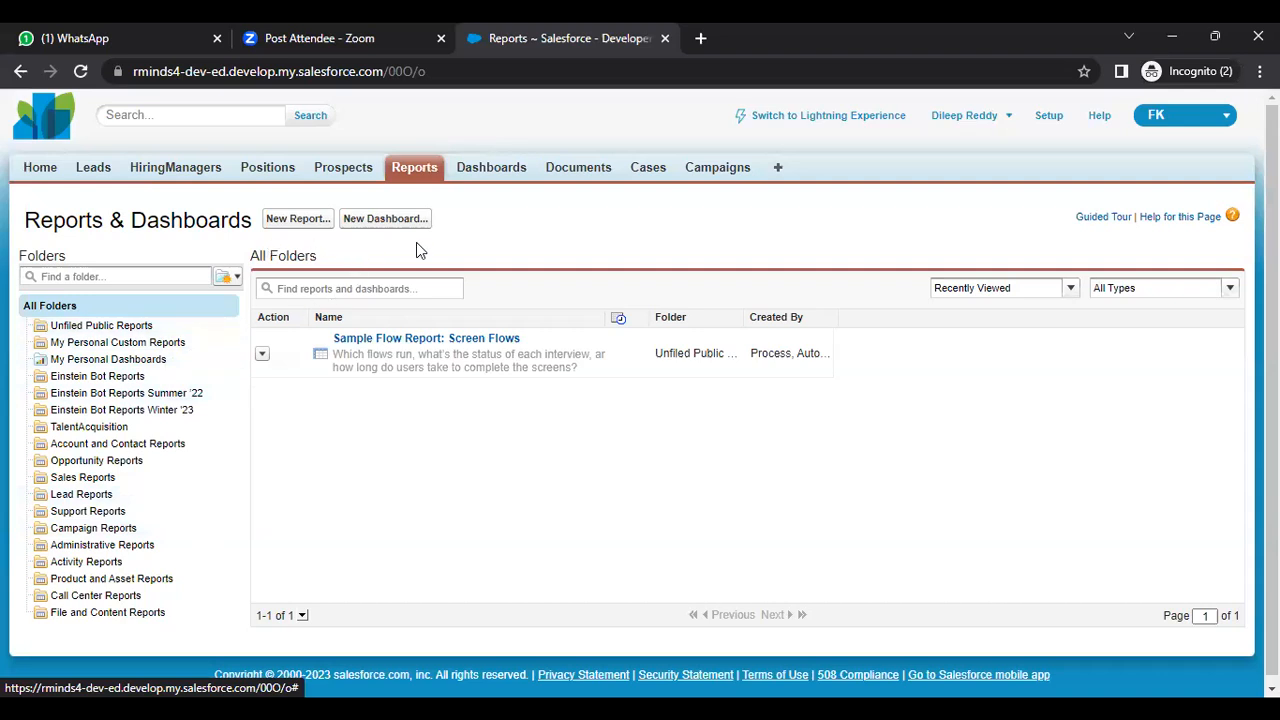
# Create a new report using the Accounts report type from the Accounts & Contacts category.
pyautogui.click(299, 220)
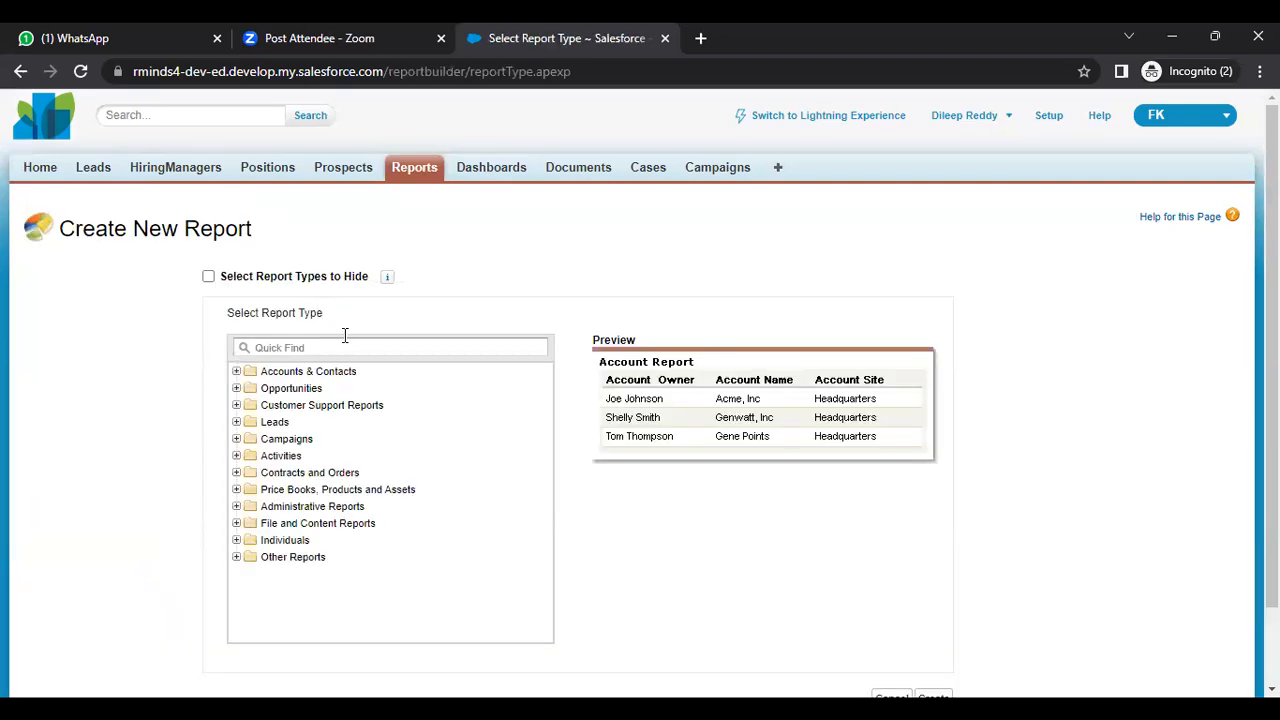
pyautogui.click(237, 373)
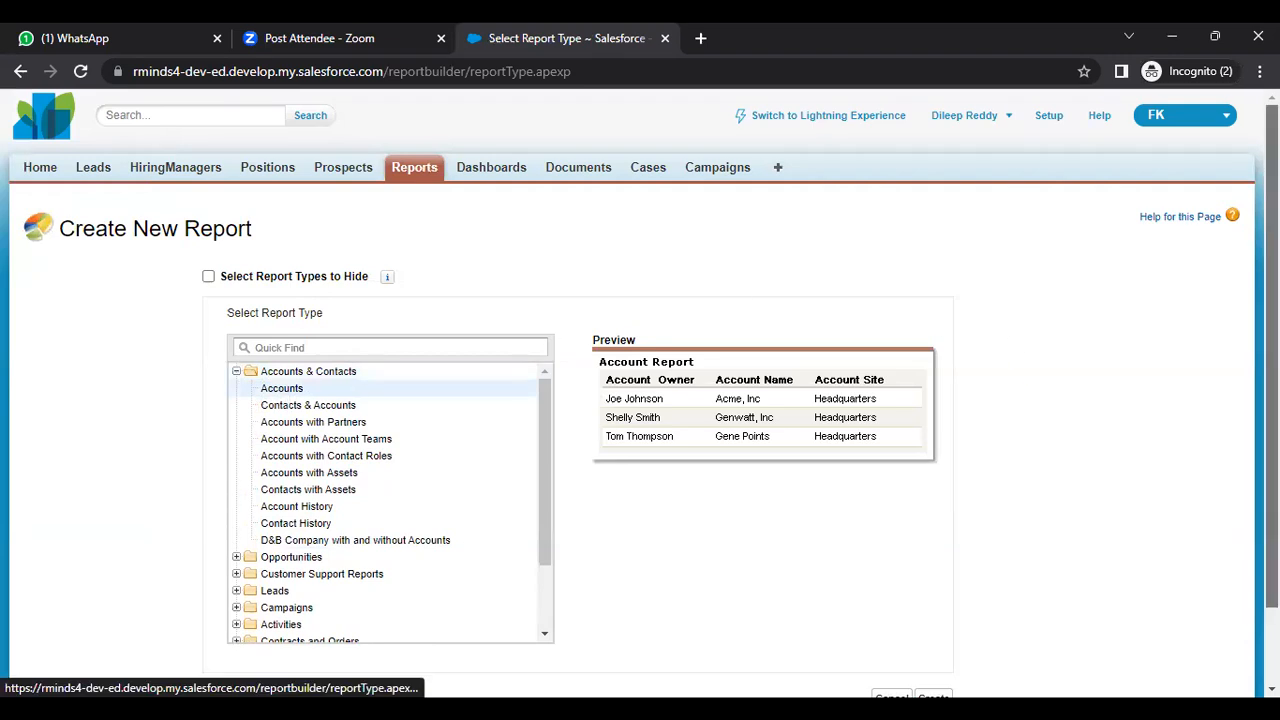
pyautogui.scroll(-2, 1271, 400)
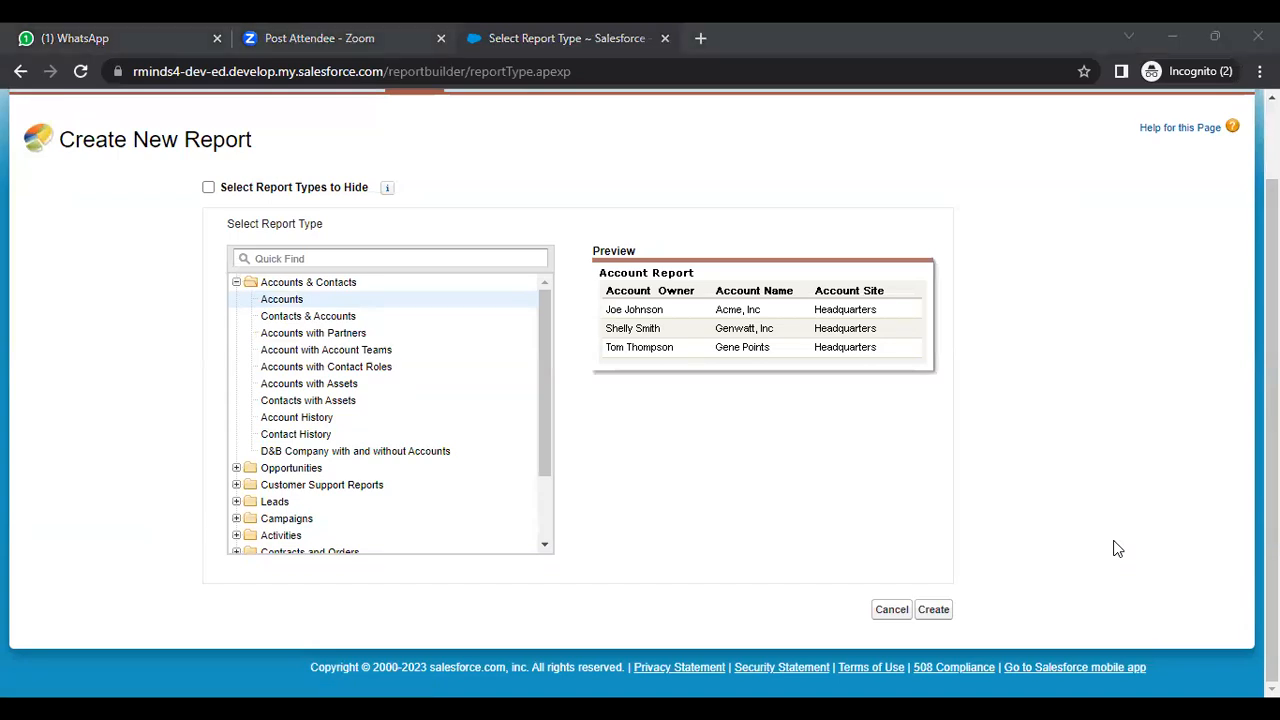
pyautogui.click(933, 609)
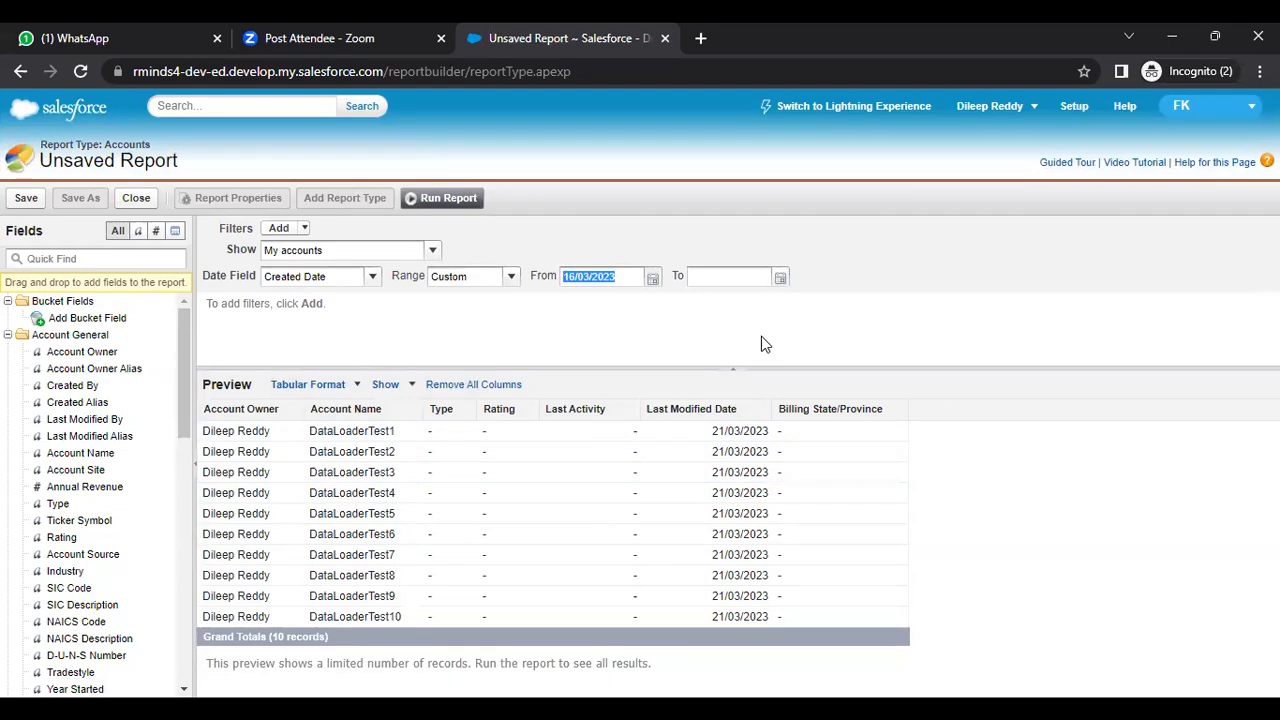
# Try the My accounts and My team's accounts scopes, and set the report to show All accounts.
pyautogui.click(357, 252)
pyautogui.click(357, 254)
pyautogui.click(357, 254)
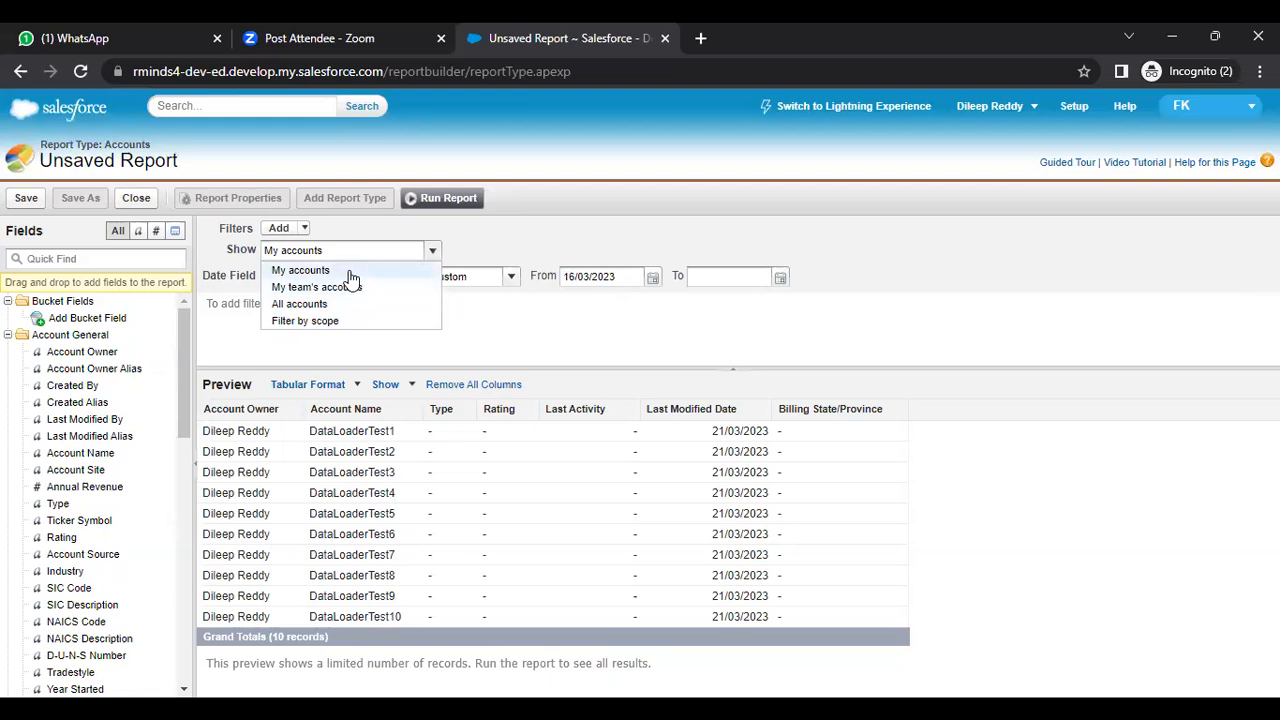
pyautogui.click(349, 272)
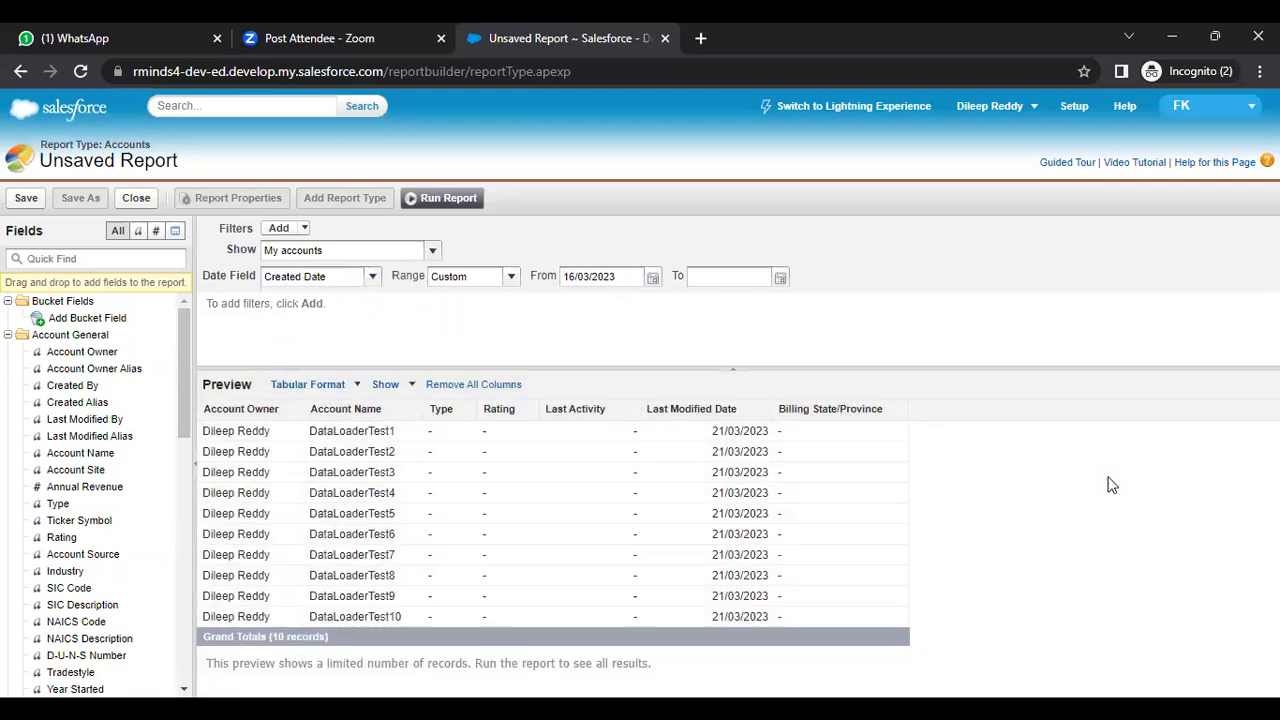
pyautogui.click(418, 254)
pyautogui.click(386, 288)
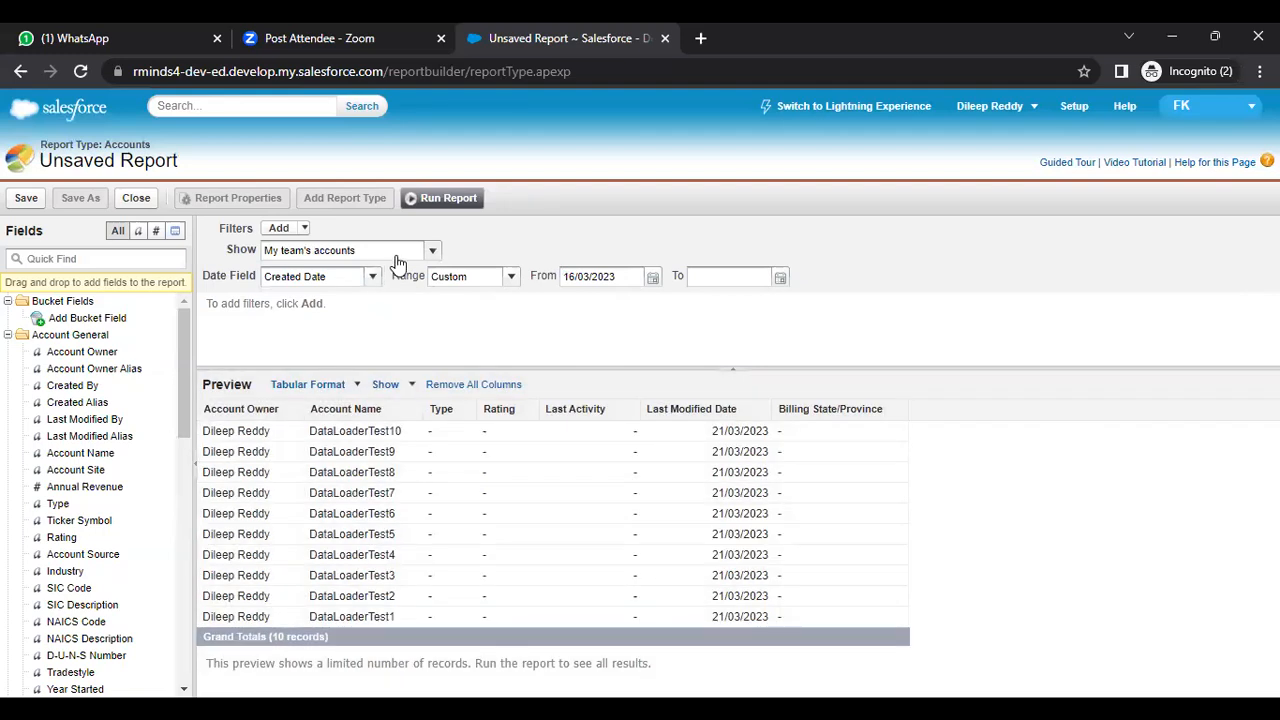
pyautogui.click(398, 258)
pyautogui.click(370, 305)
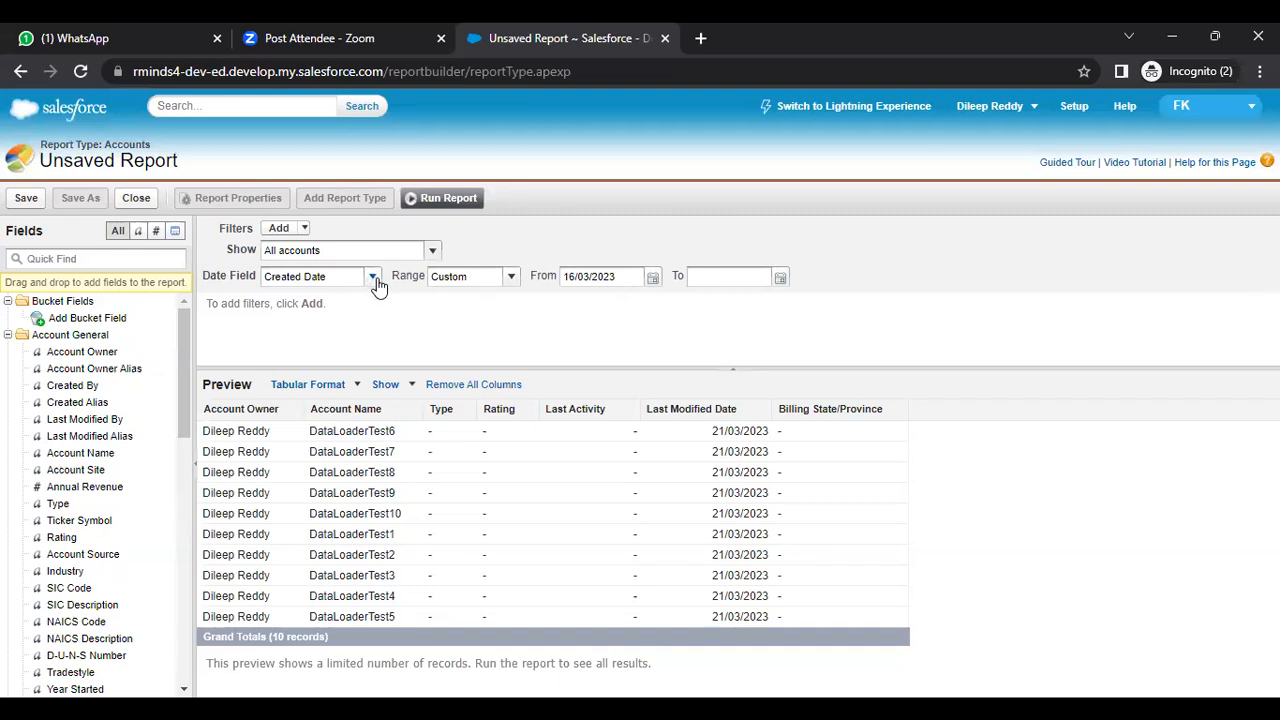
# Review the date field options, keep Created Date, and set the report's date range to All Time.
pyautogui.click(372, 278)
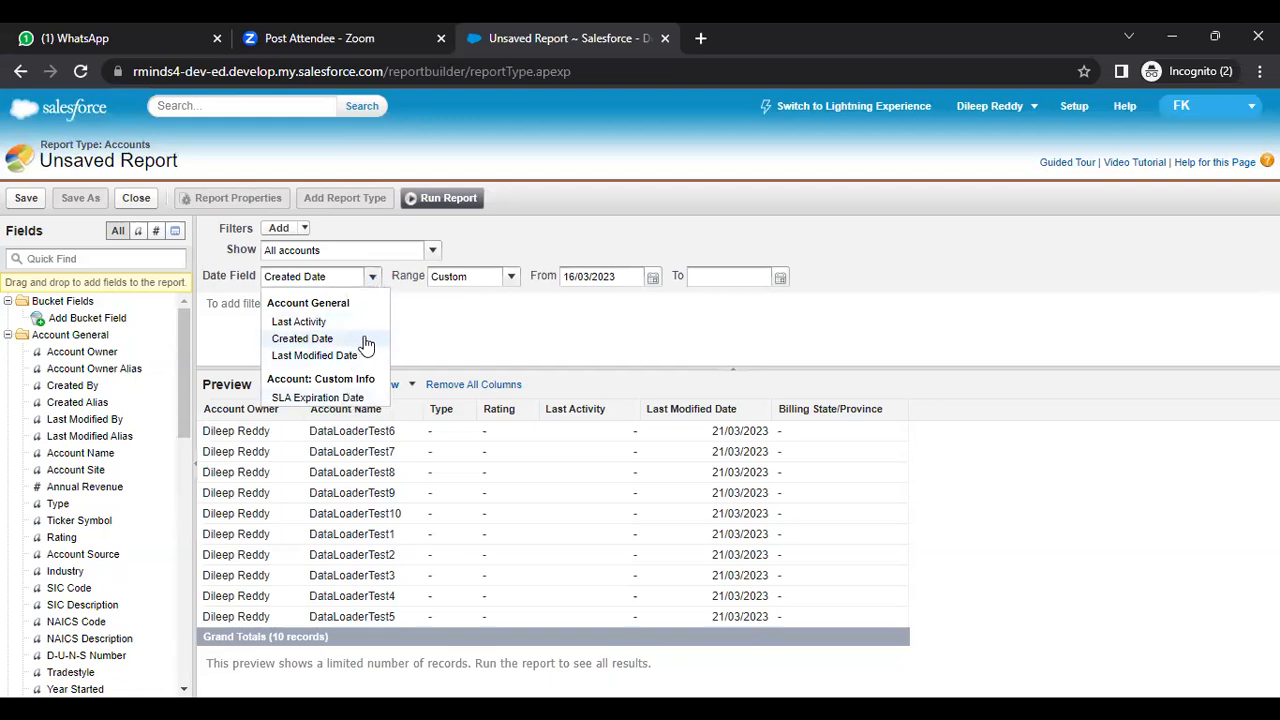
pyautogui.click(431, 302)
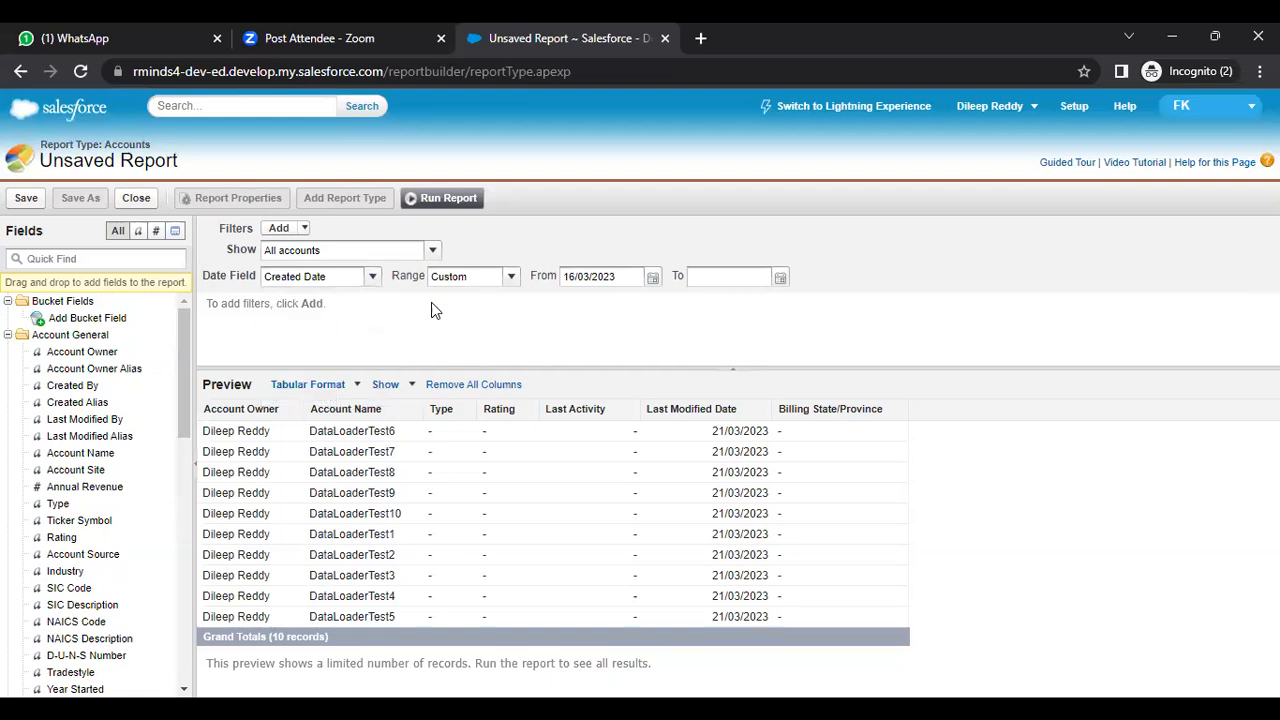
pyautogui.click(512, 278)
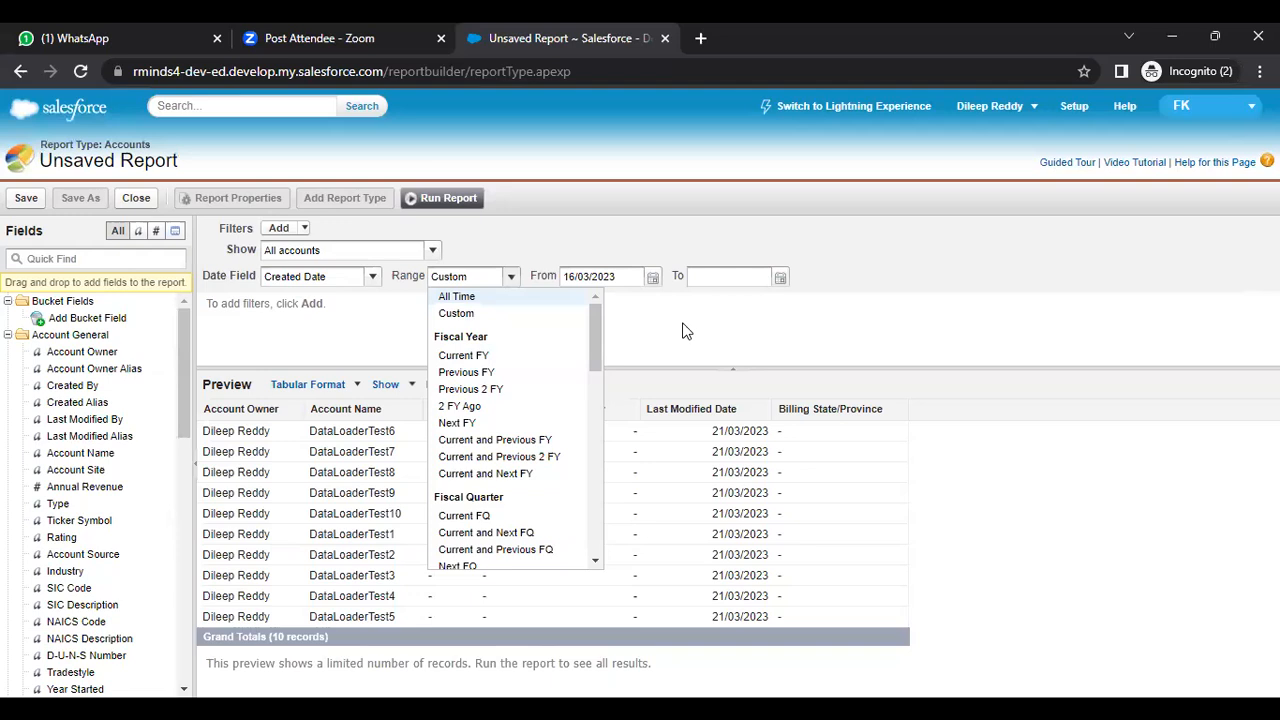
pyautogui.click(551, 316)
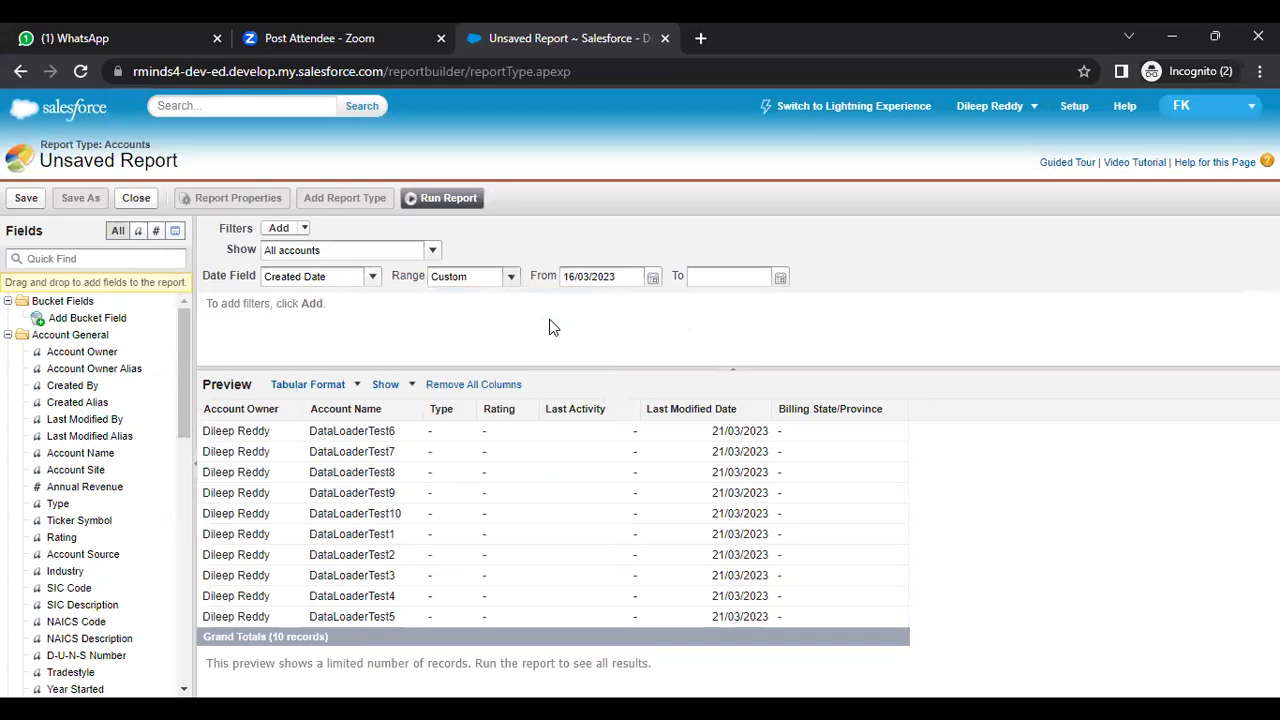
pyautogui.click(510, 277)
pyautogui.click(491, 298)
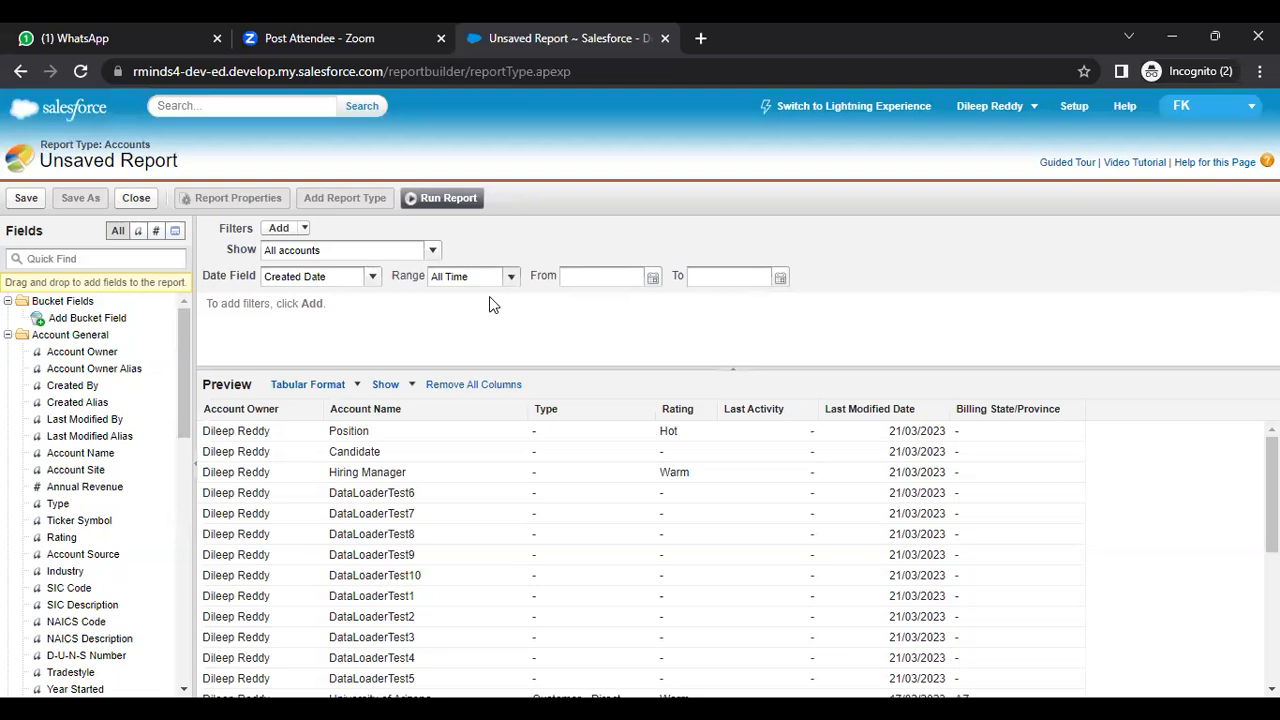
# Add a Row Limit filter of 10 rows sorted by Account Name in ascending order.
pyautogui.click(306, 229)
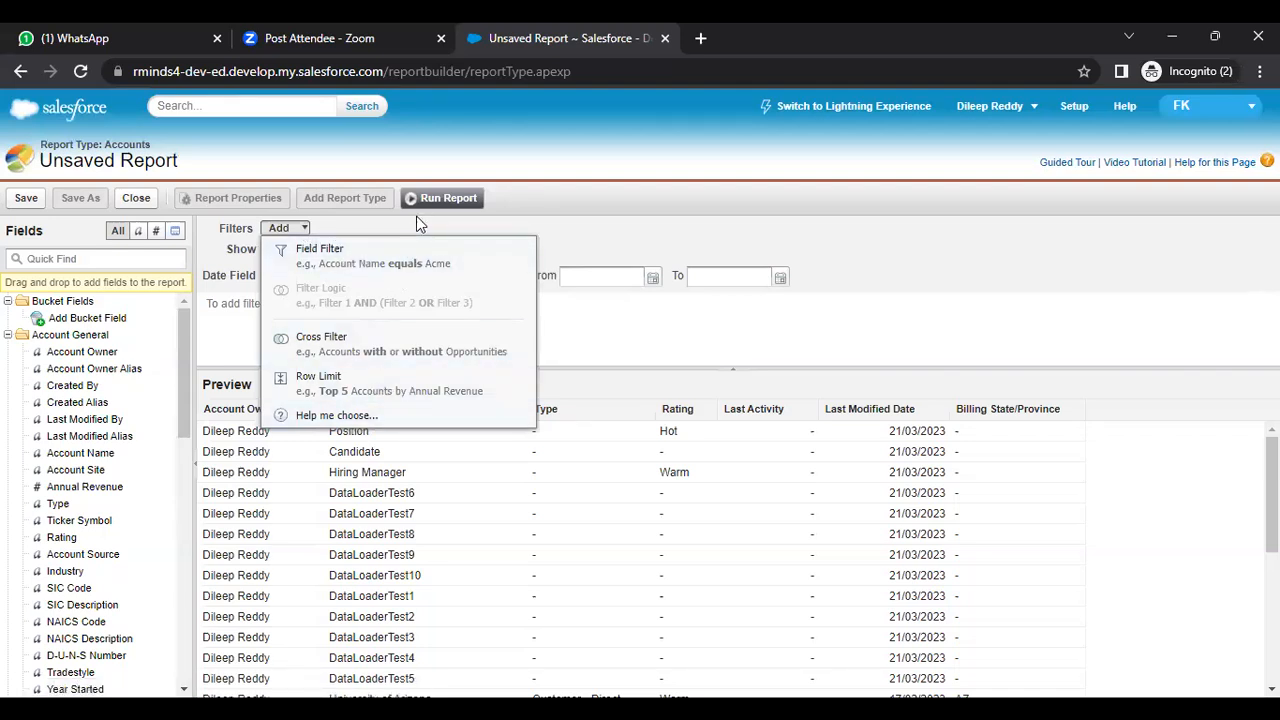
pyautogui.click(401, 393)
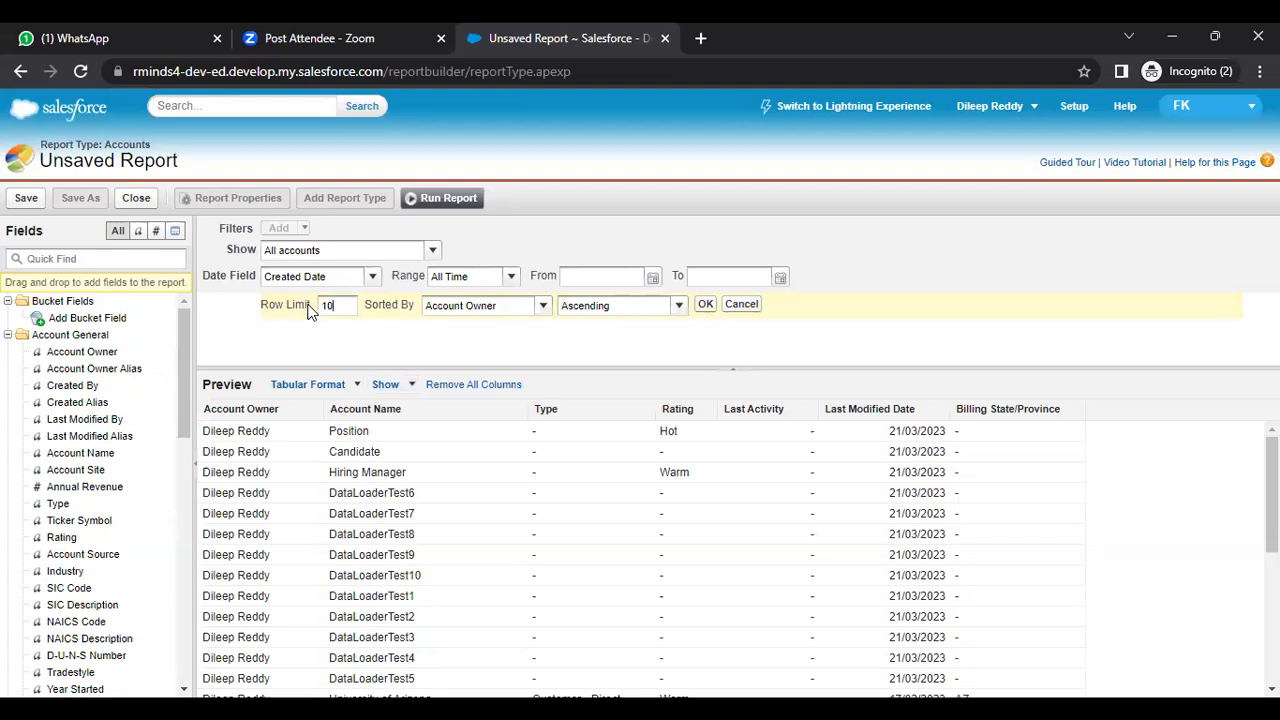
pyautogui.click(541, 308)
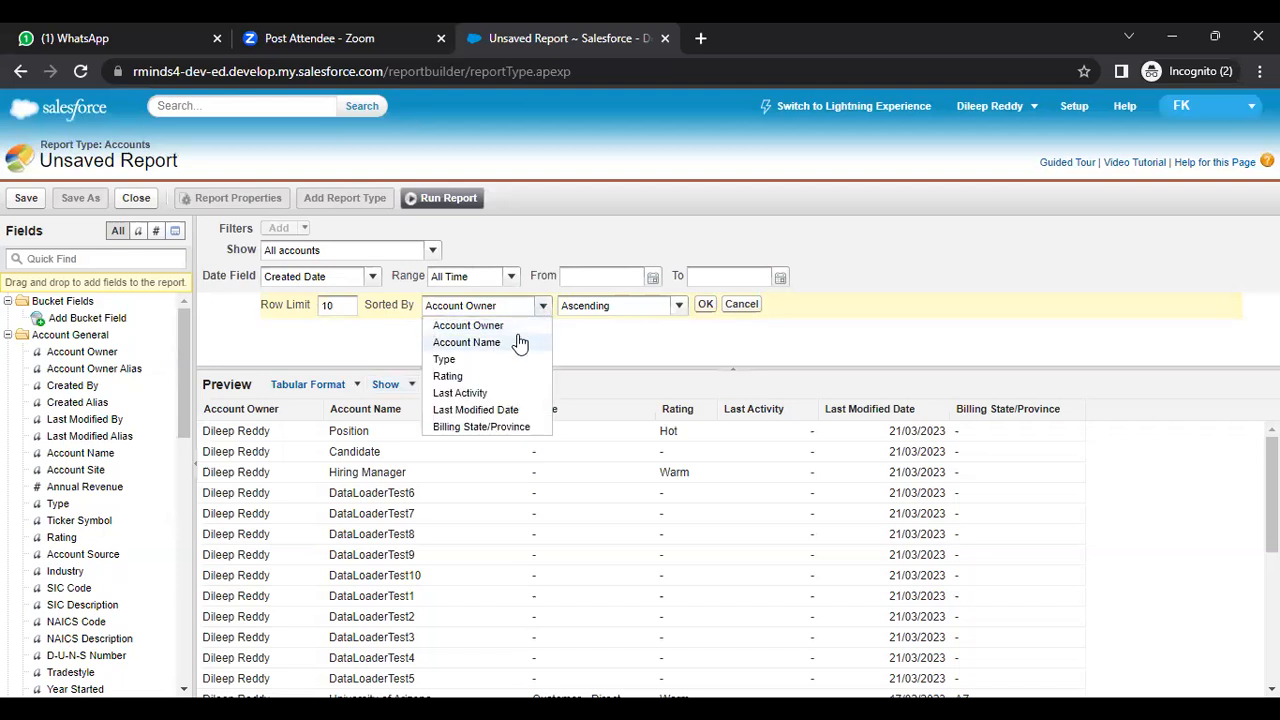
pyautogui.click(467, 342)
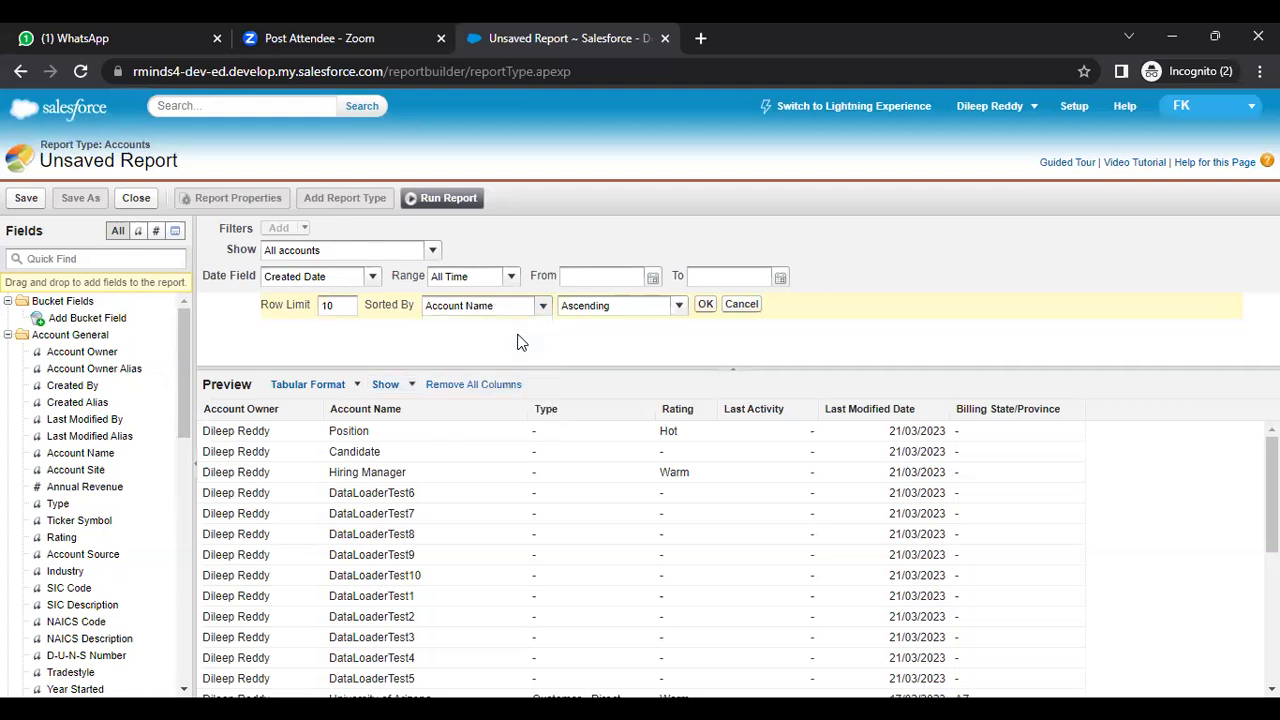
pyautogui.click(679, 308)
pyautogui.click(679, 310)
pyautogui.click(705, 305)
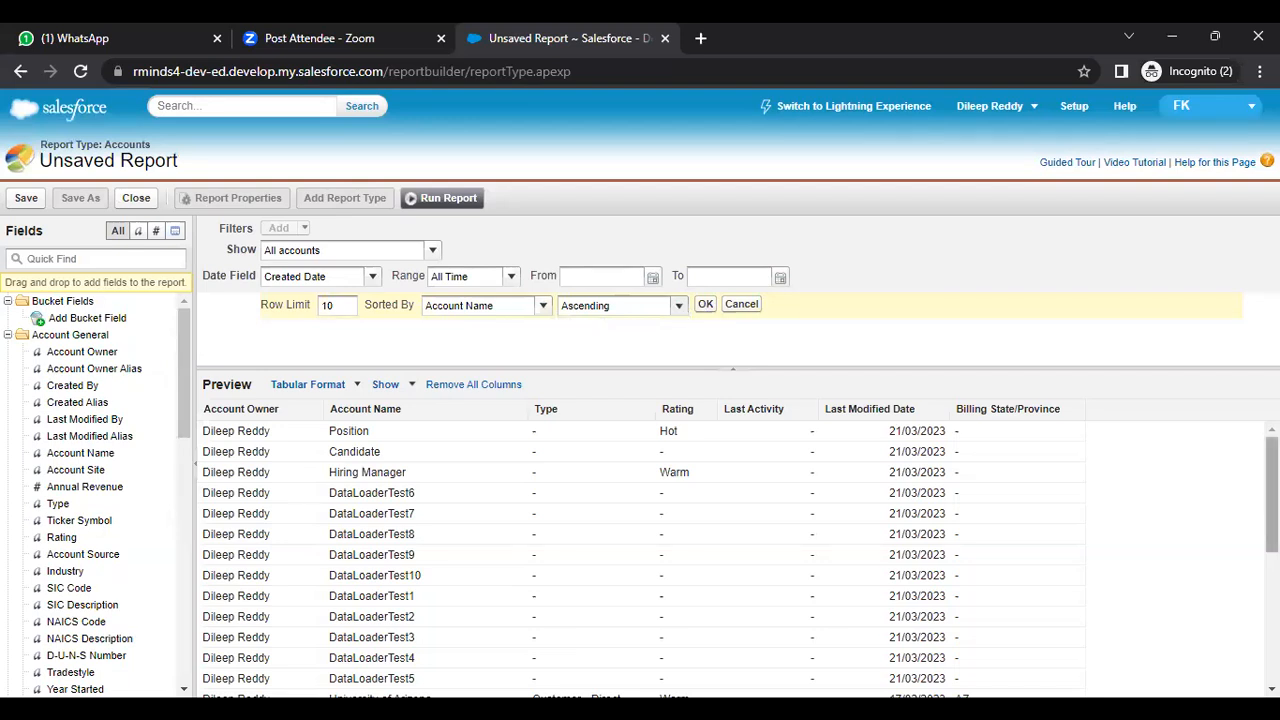
pyautogui.click(705, 306)
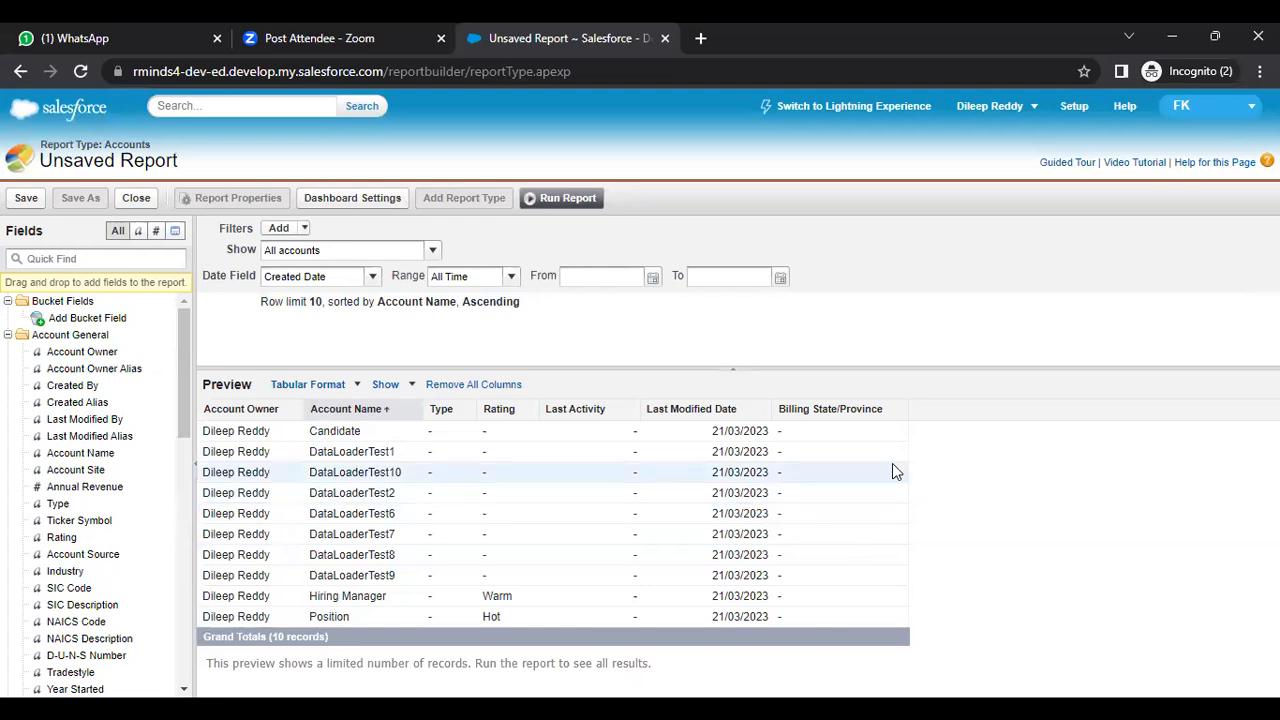
# Run the report and look through the account records and Grand Totals.
pyautogui.click(563, 200)
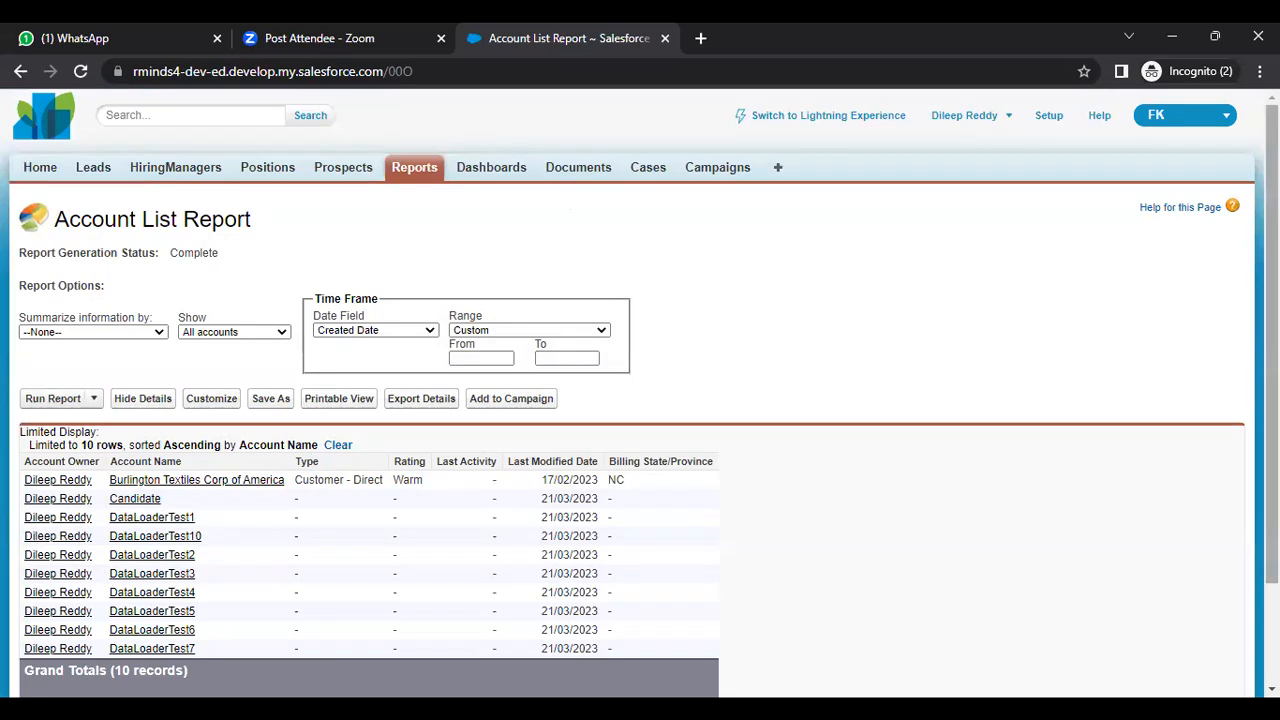
pyautogui.scroll(-2, 566, 210)
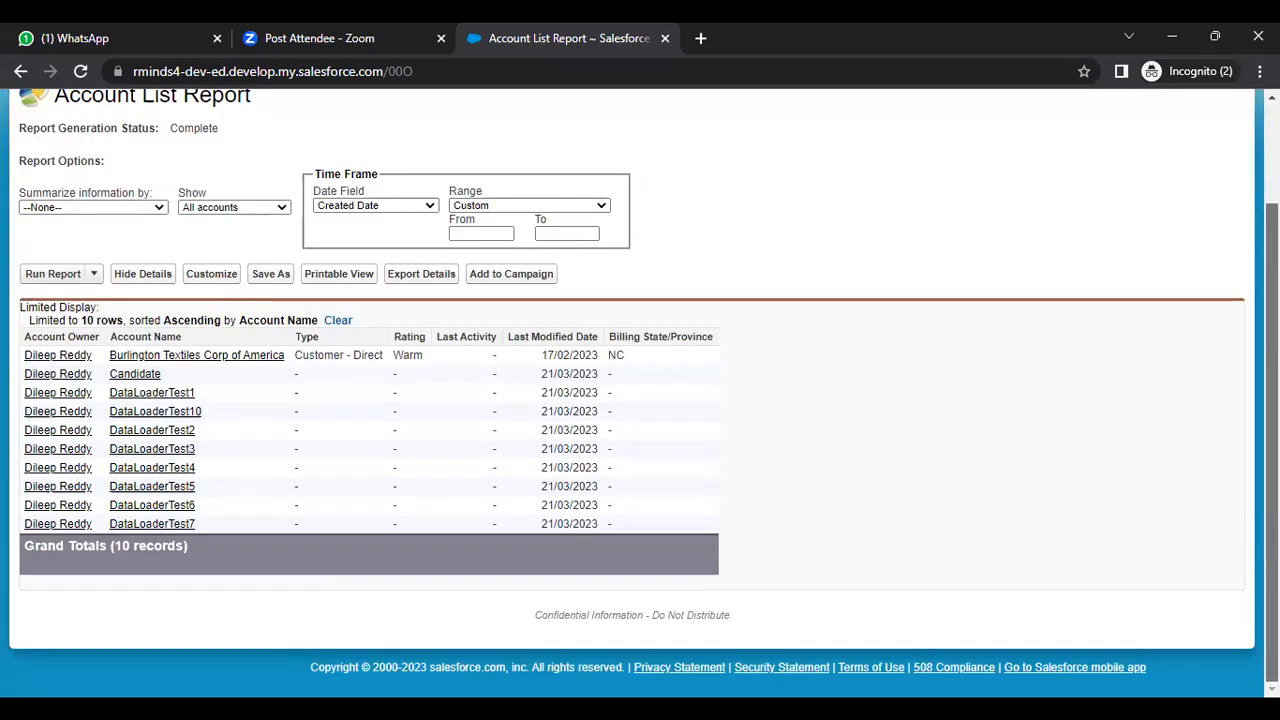
pyautogui.scroll(1, 640, 390)
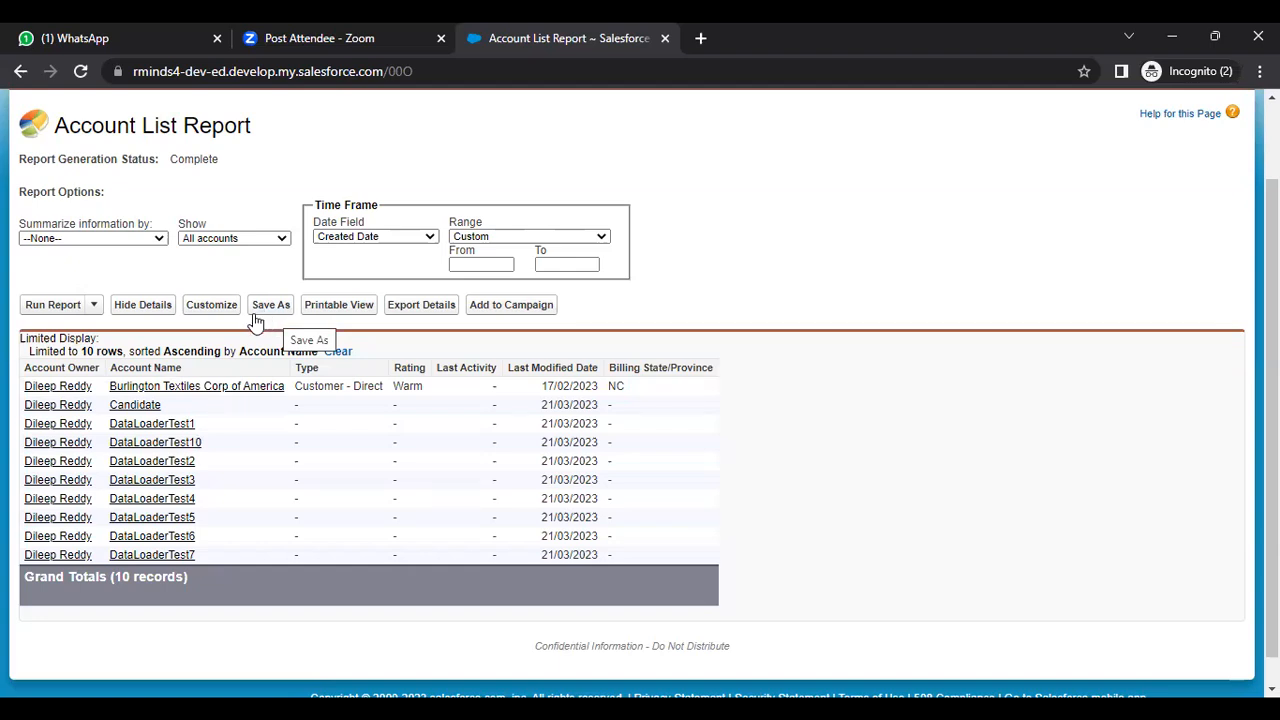
# Check the report's run options, hide the record details and show them again.
pyautogui.click(95, 308)
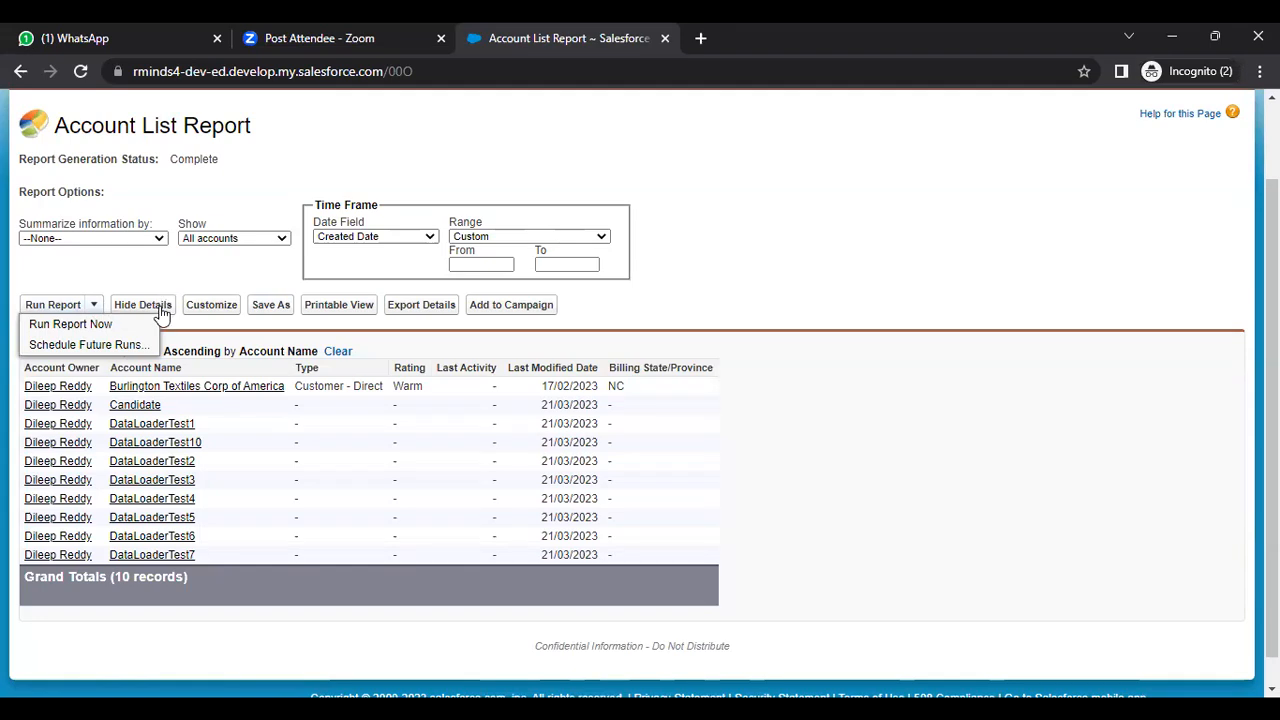
pyautogui.click(138, 309)
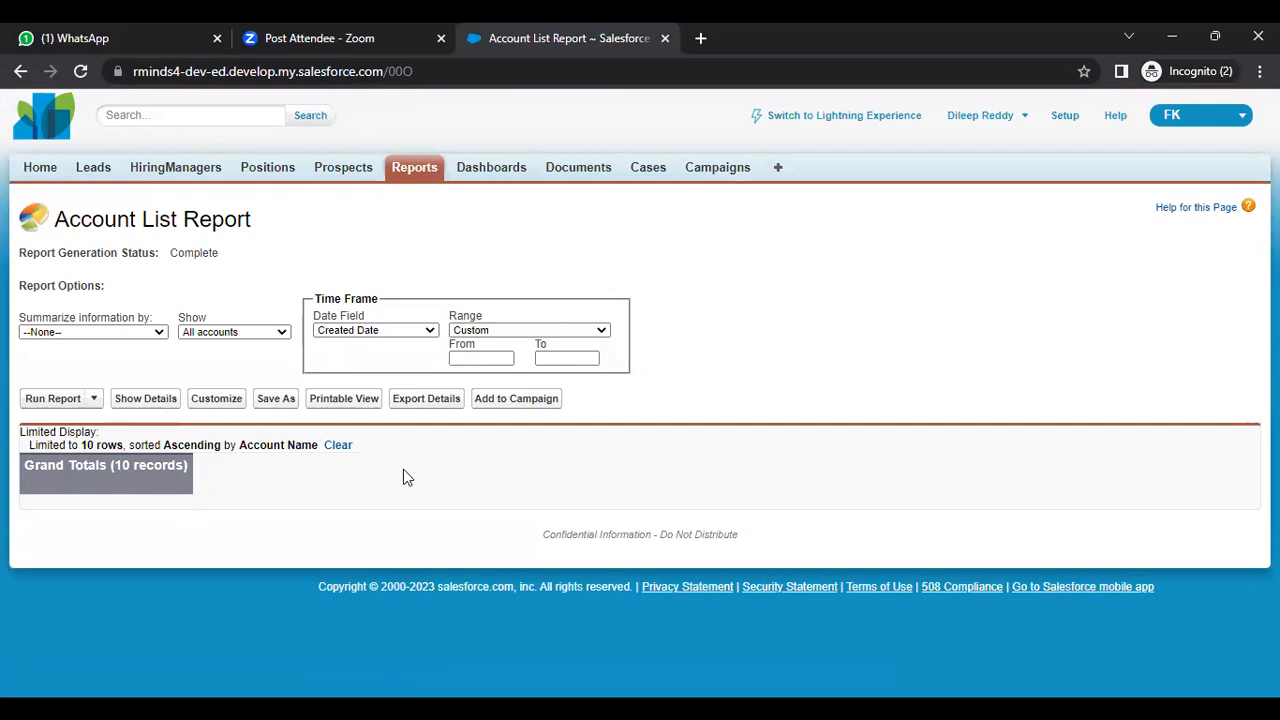
pyautogui.click(143, 404)
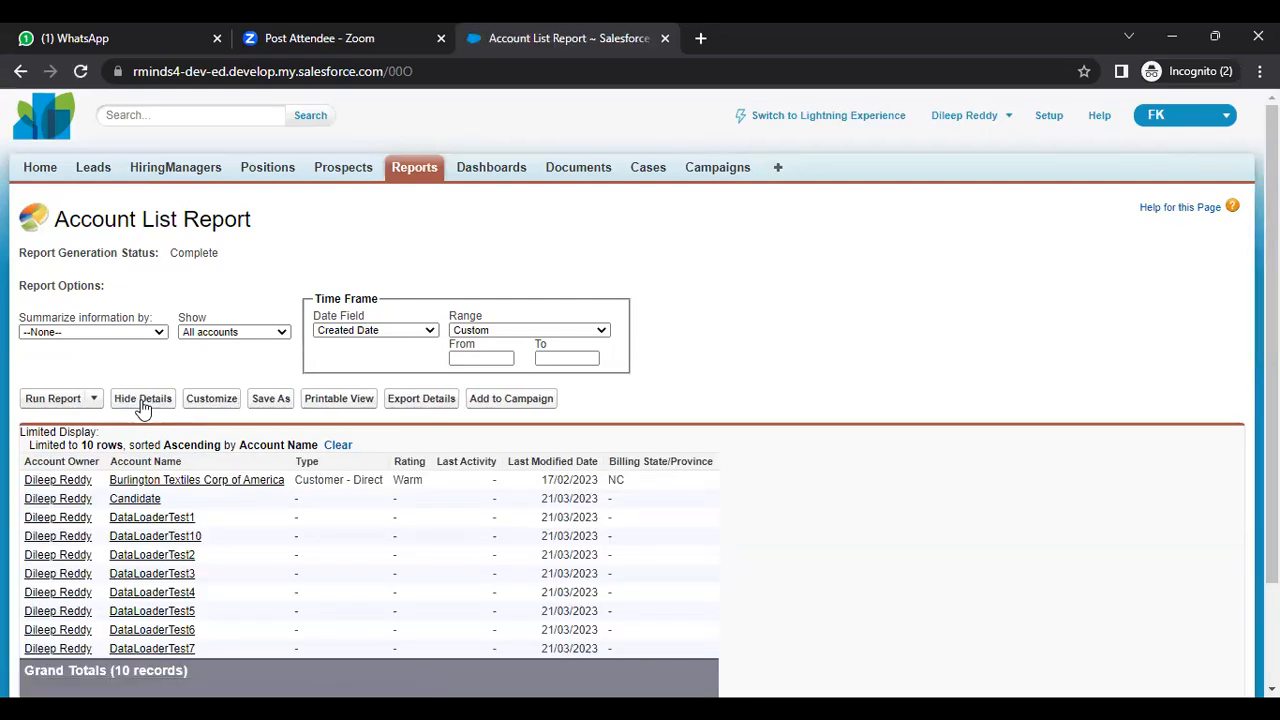
pyautogui.scroll(-2, 211, 297)
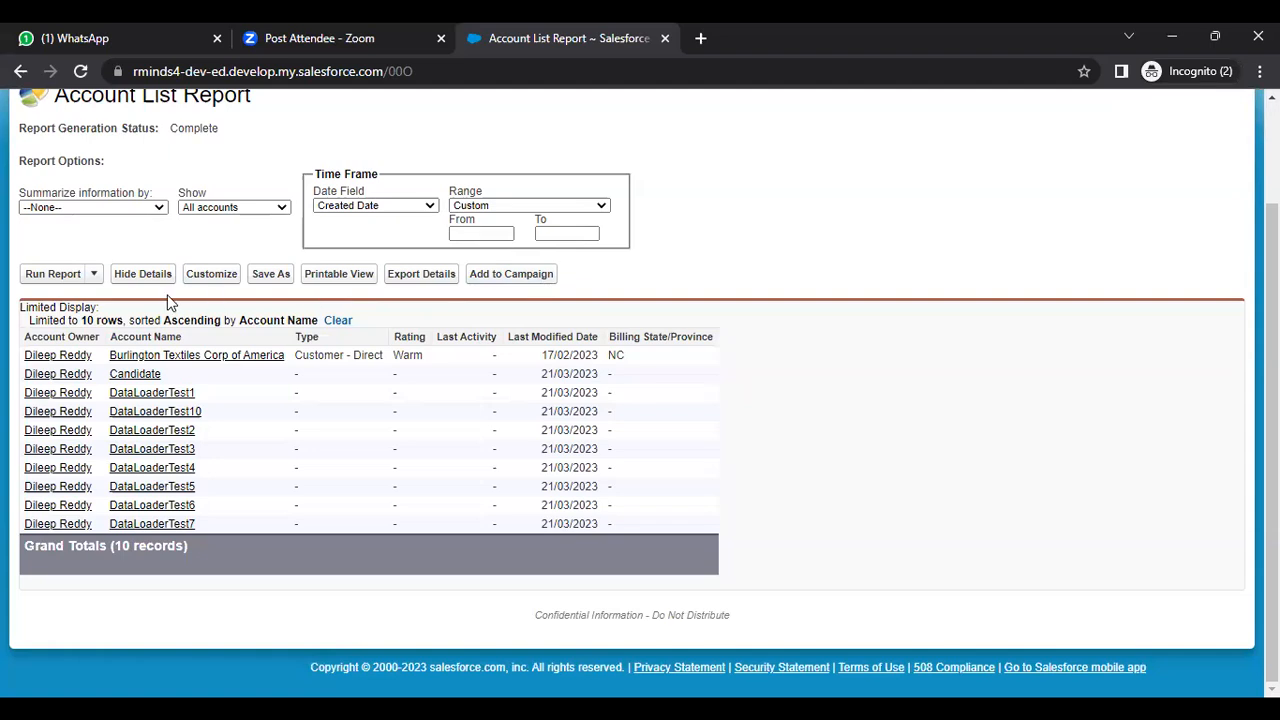
# Save the report as AccountRecordsFirst10 in the TalentAcquisition folder and open that folder's report list.
pyautogui.click(270, 276)
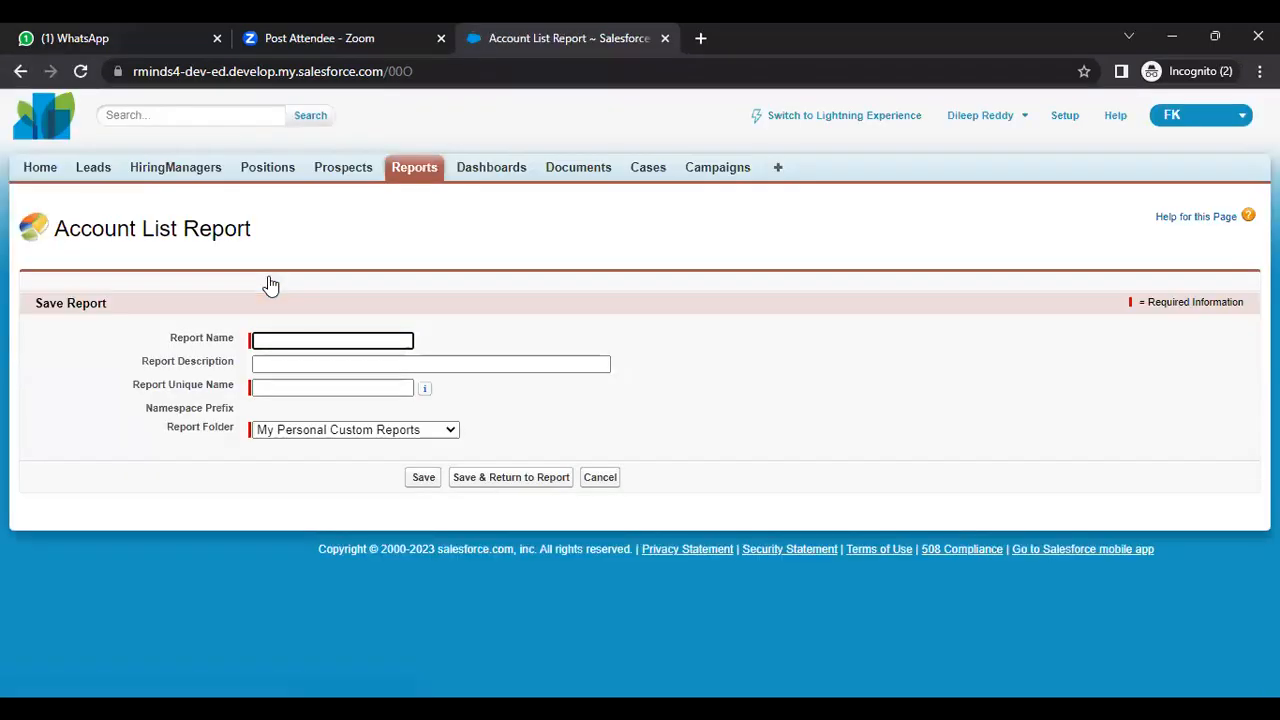
pyautogui.write('Account')
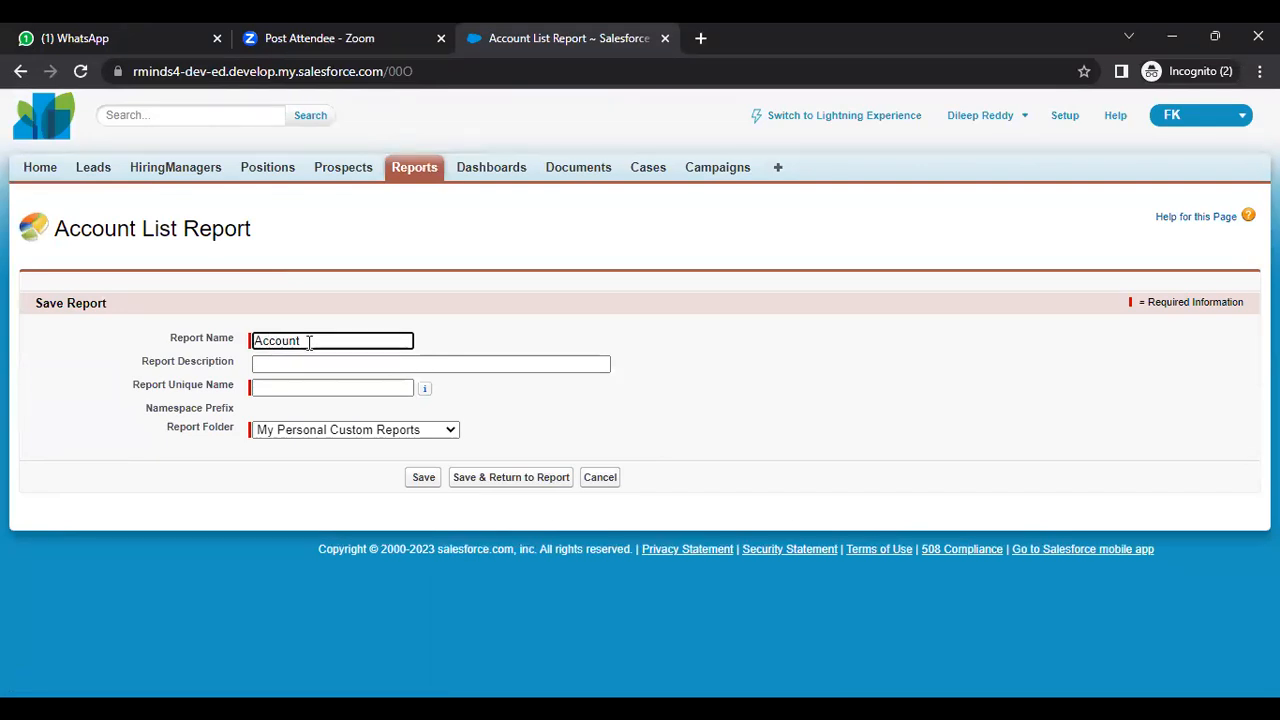
pyautogui.write('RecordsFirst10')
pyautogui.click(326, 367)
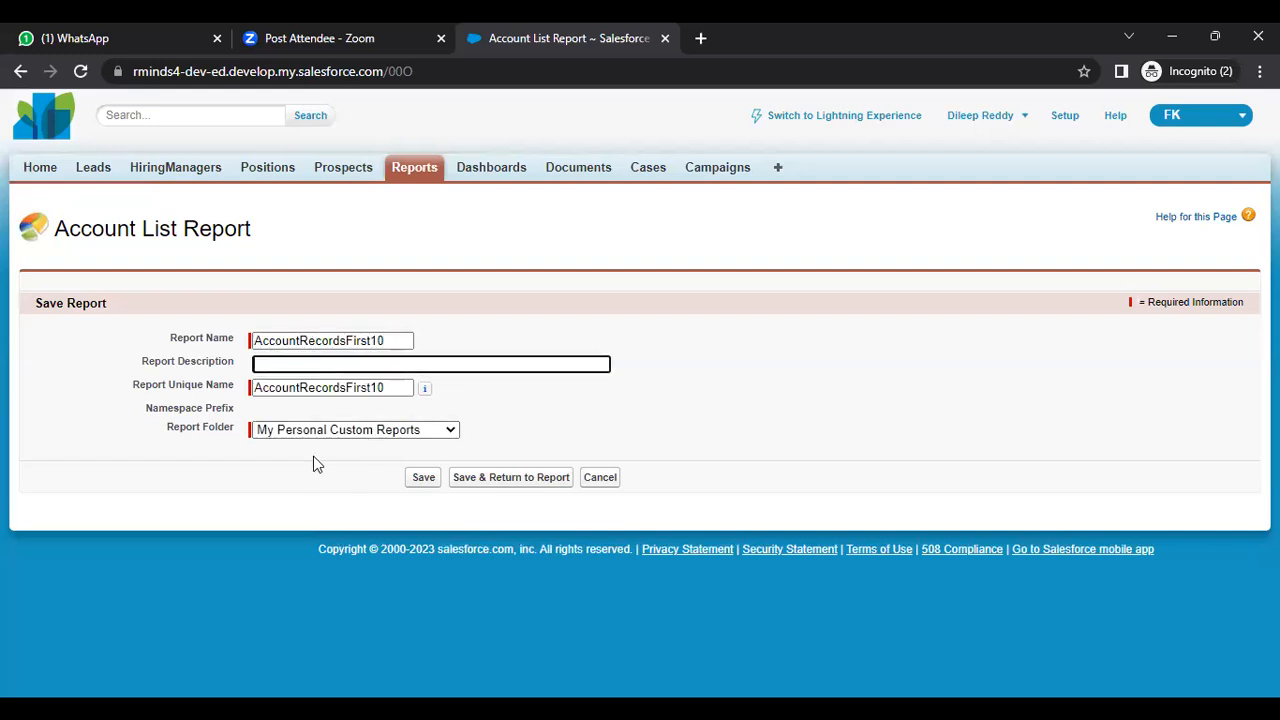
pyautogui.click(427, 429)
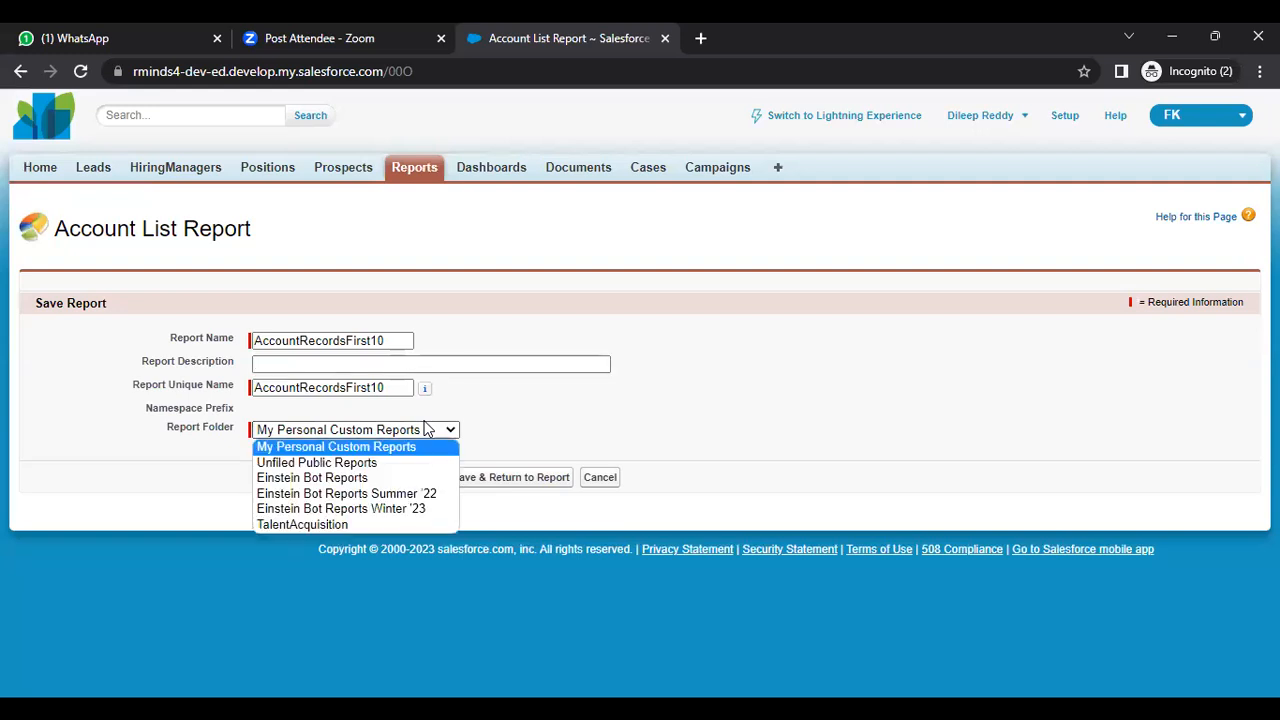
pyautogui.click(360, 527)
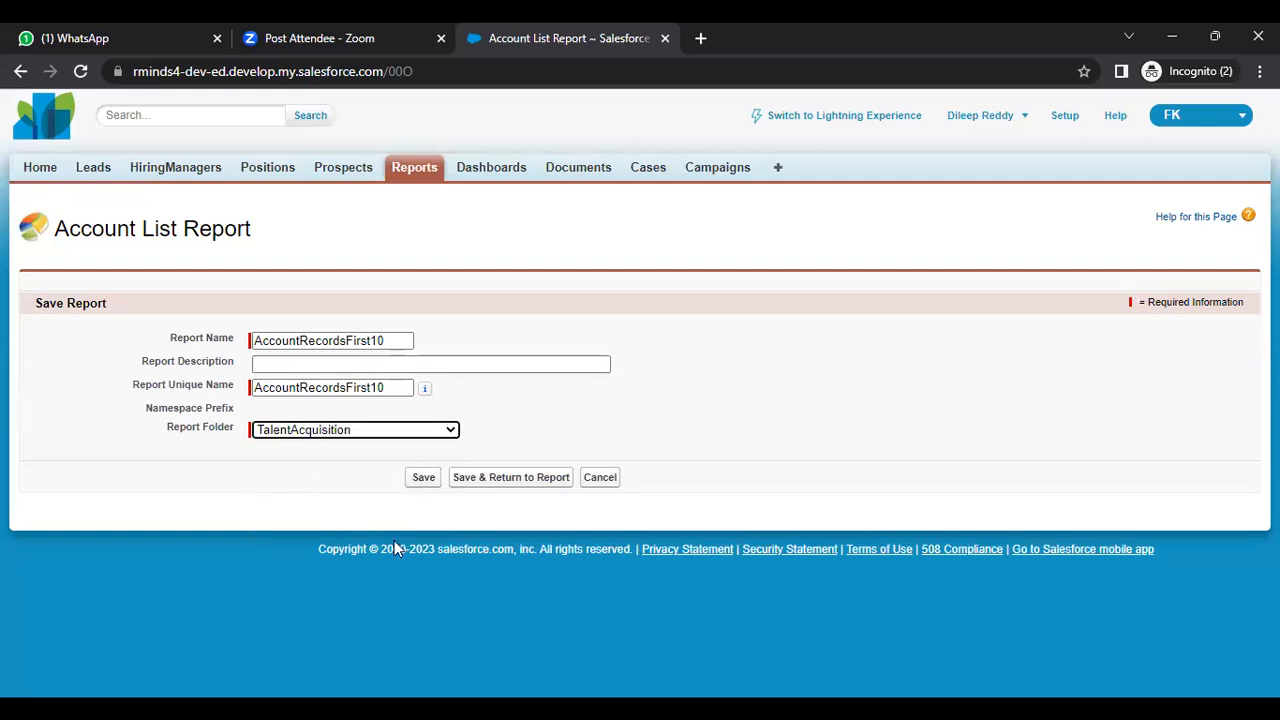
pyautogui.click(423, 480)
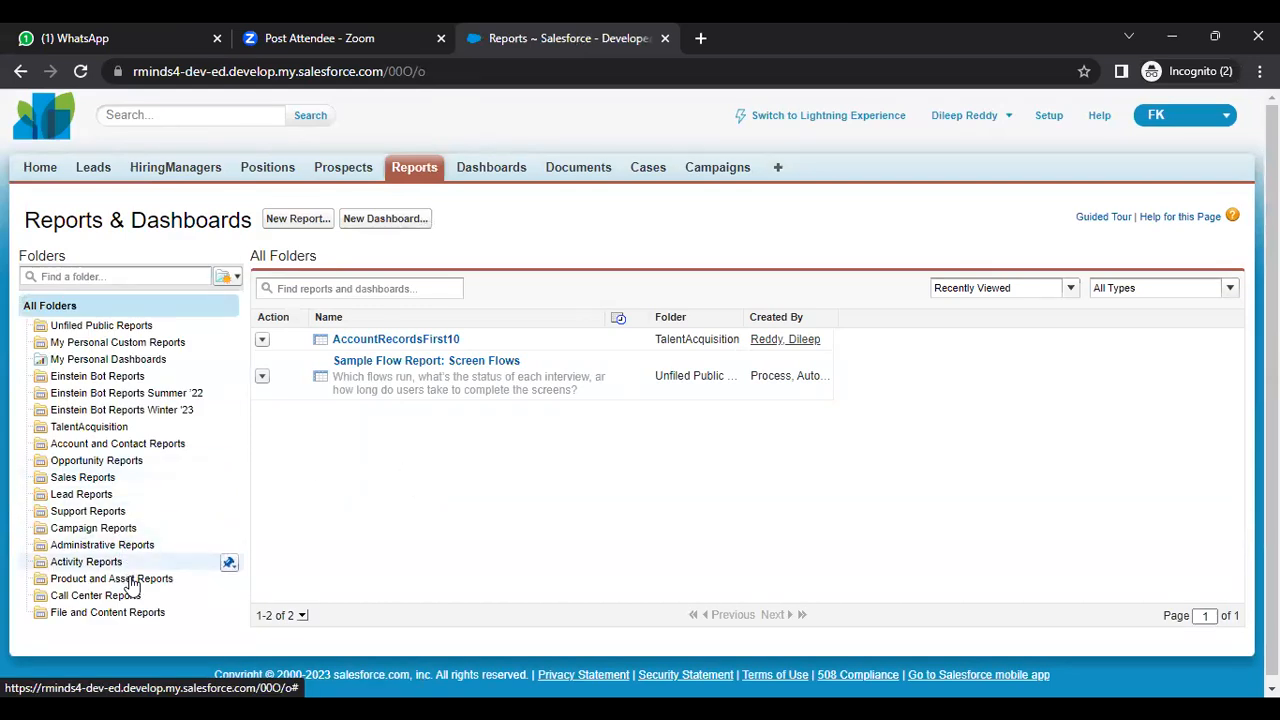
pyautogui.click(99, 430)
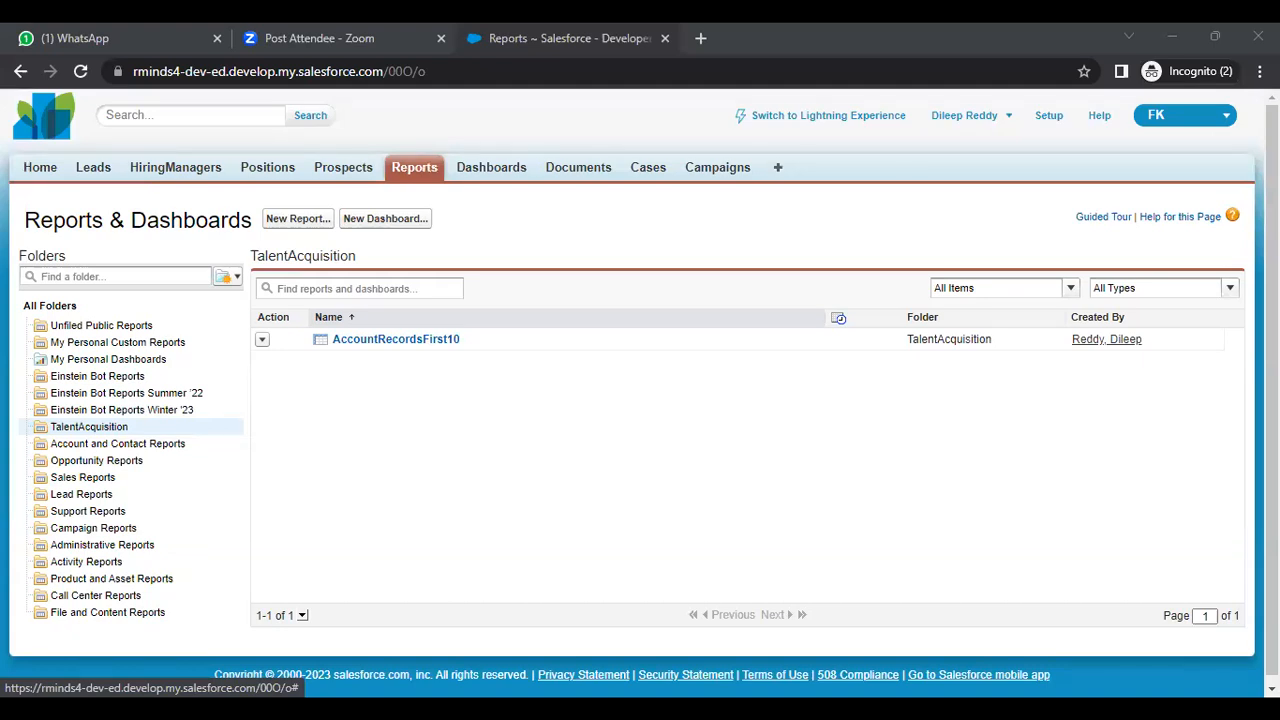
# Switch to the SalesforceClass3 notes, highlight the Assignment 27 requirement about Hot Rating customer records, and return to Salesforce.
pyautogui.hotkey('alt', 'Tab')
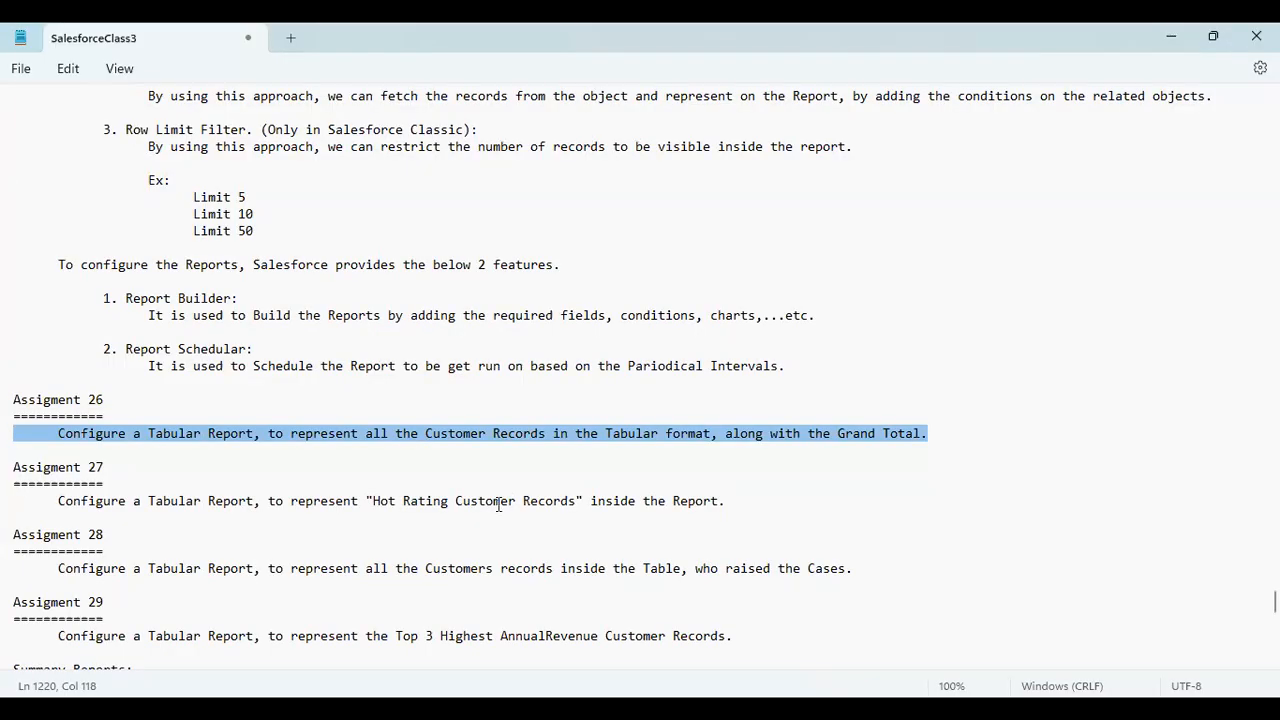
pyautogui.moveTo(56, 500); pyautogui.dragTo(753, 506)
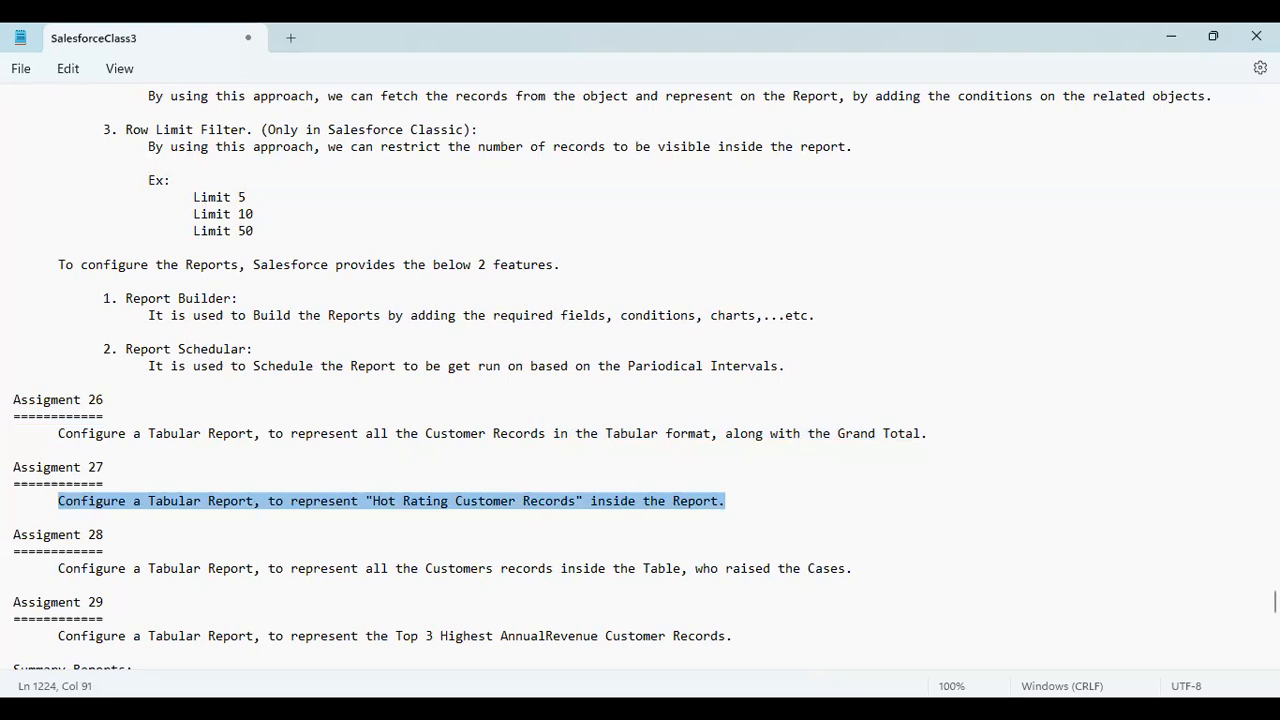
pyautogui.hotkey('alt', 'Tab')
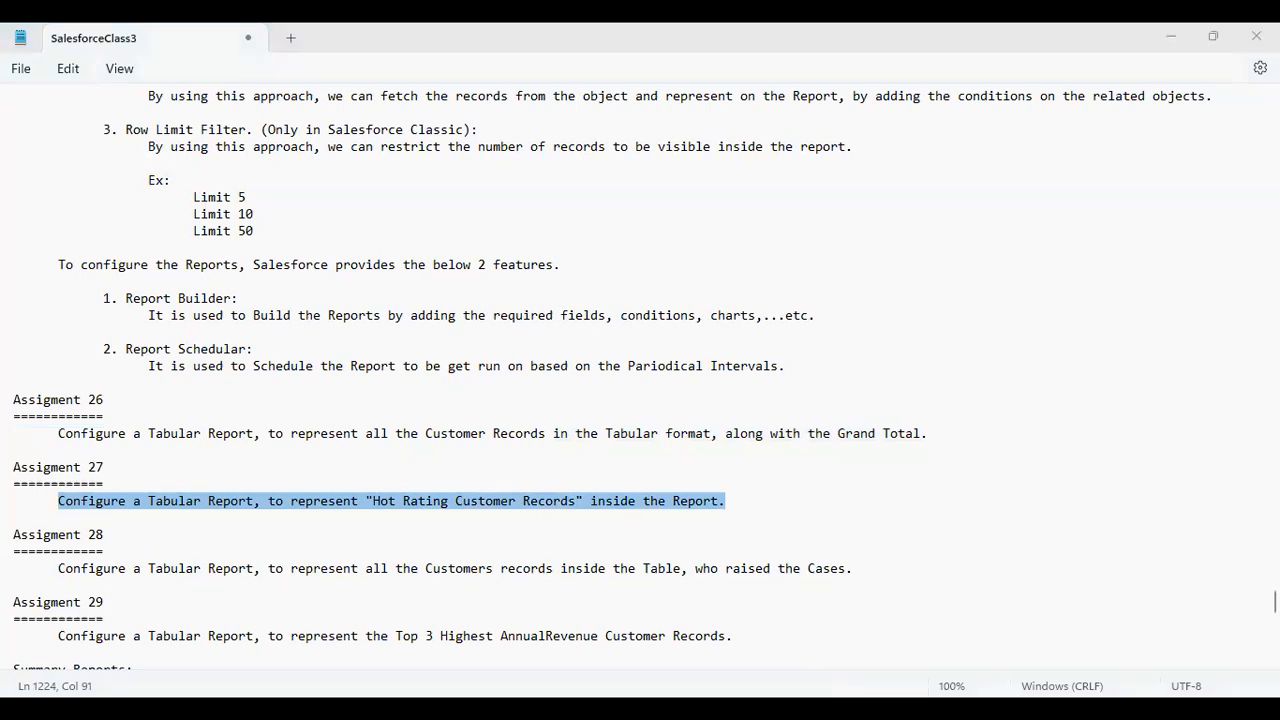
pyautogui.hotkey('alt', 'Tab')
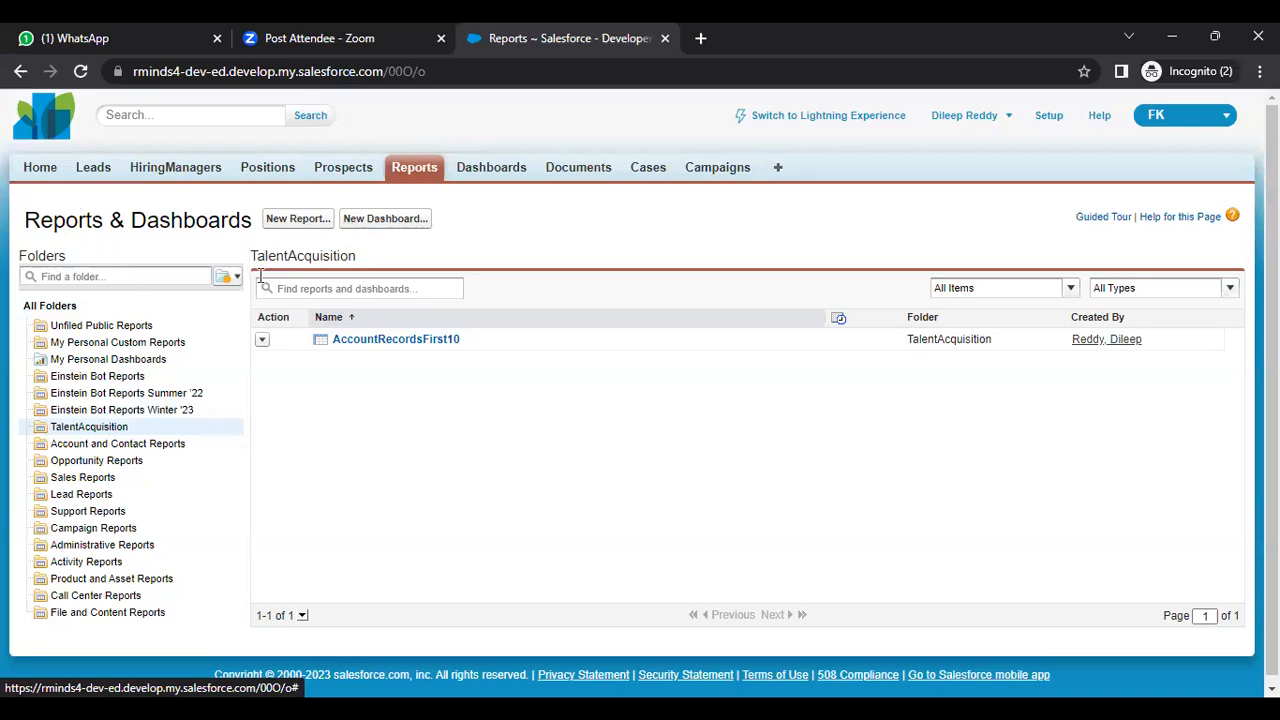
# Create a new report with the Accounts report type from the Accounts & Contacts category.
pyautogui.click(300, 220)
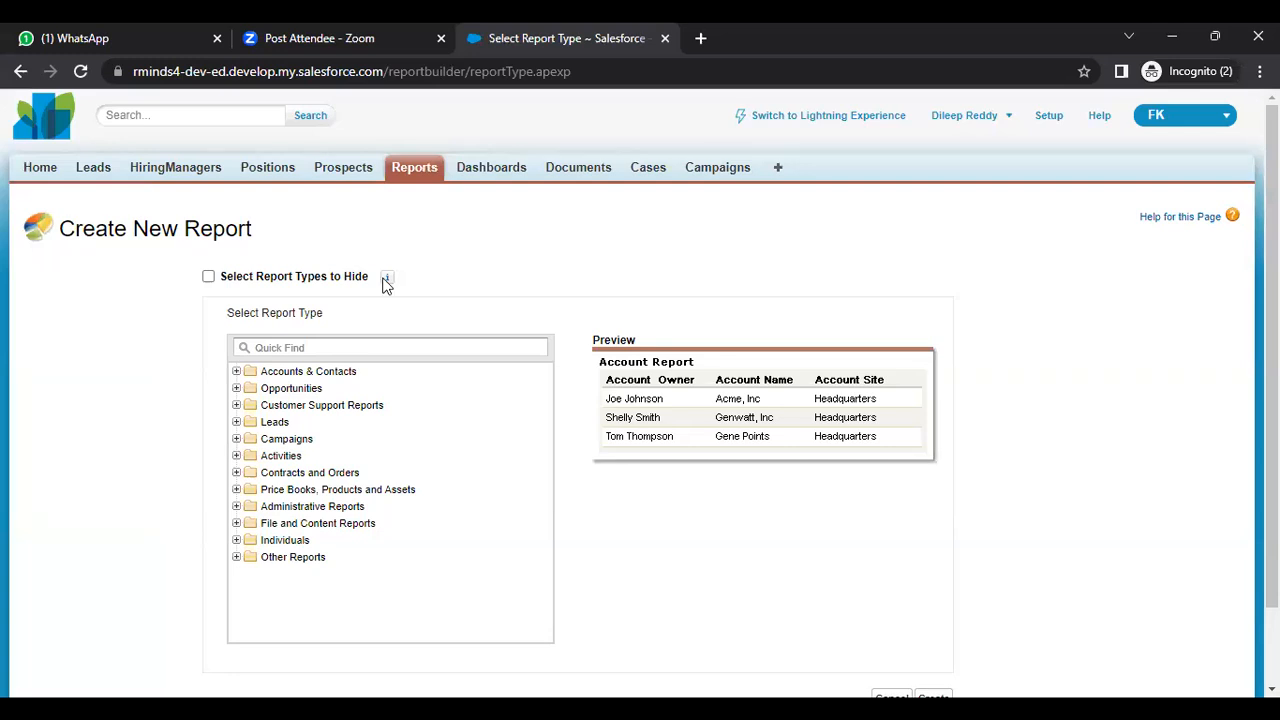
pyautogui.click(237, 372)
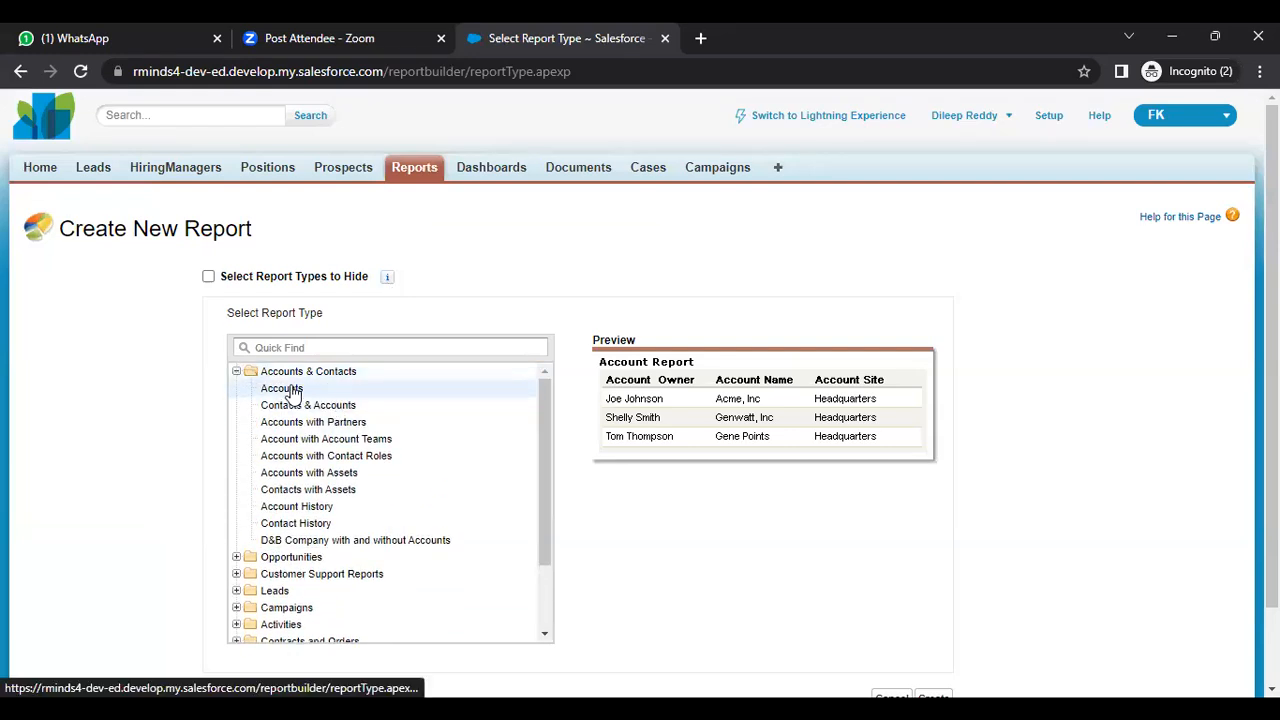
pyautogui.moveTo(547, 403); pyautogui.dragTo(553, 510)
pyautogui.scroll(2, 553, 510)
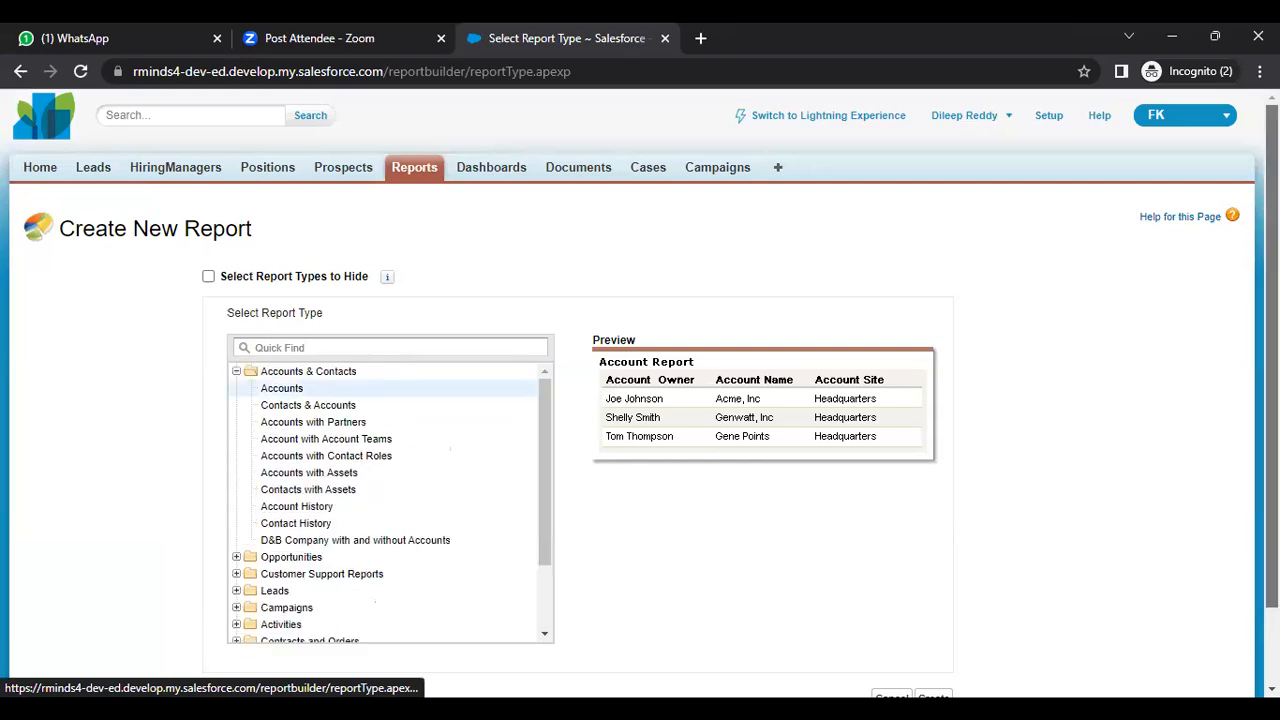
pyautogui.scroll(-1, 1034, 545)
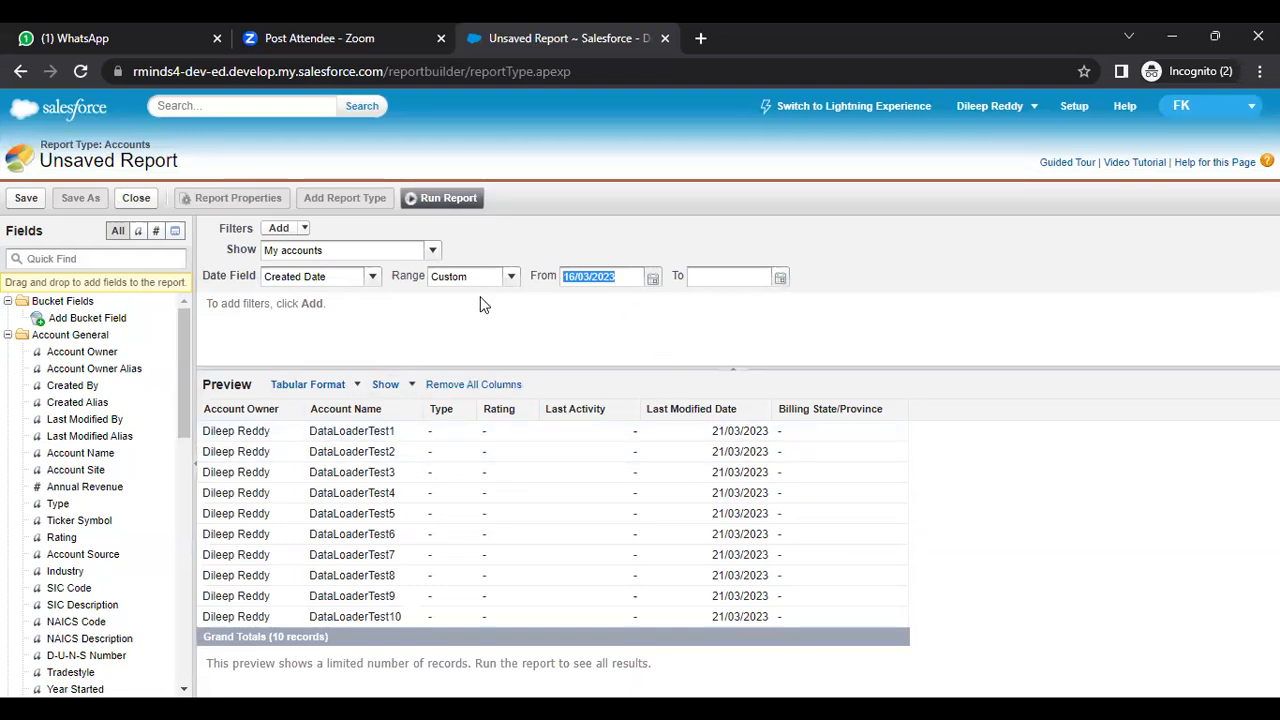
# Sort the report preview by Rating and finally by Type in ascending order, and cancel the removal of all columns.
pyautogui.click(383, 280)
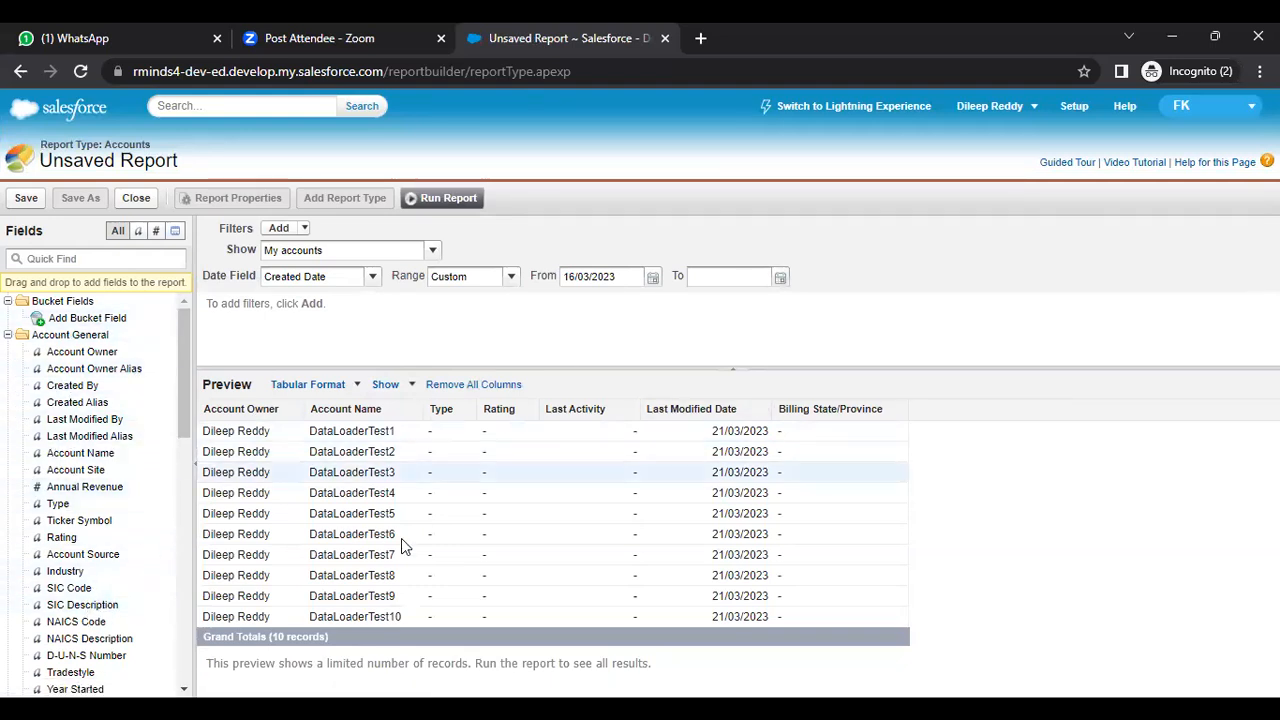
pyautogui.click(497, 407)
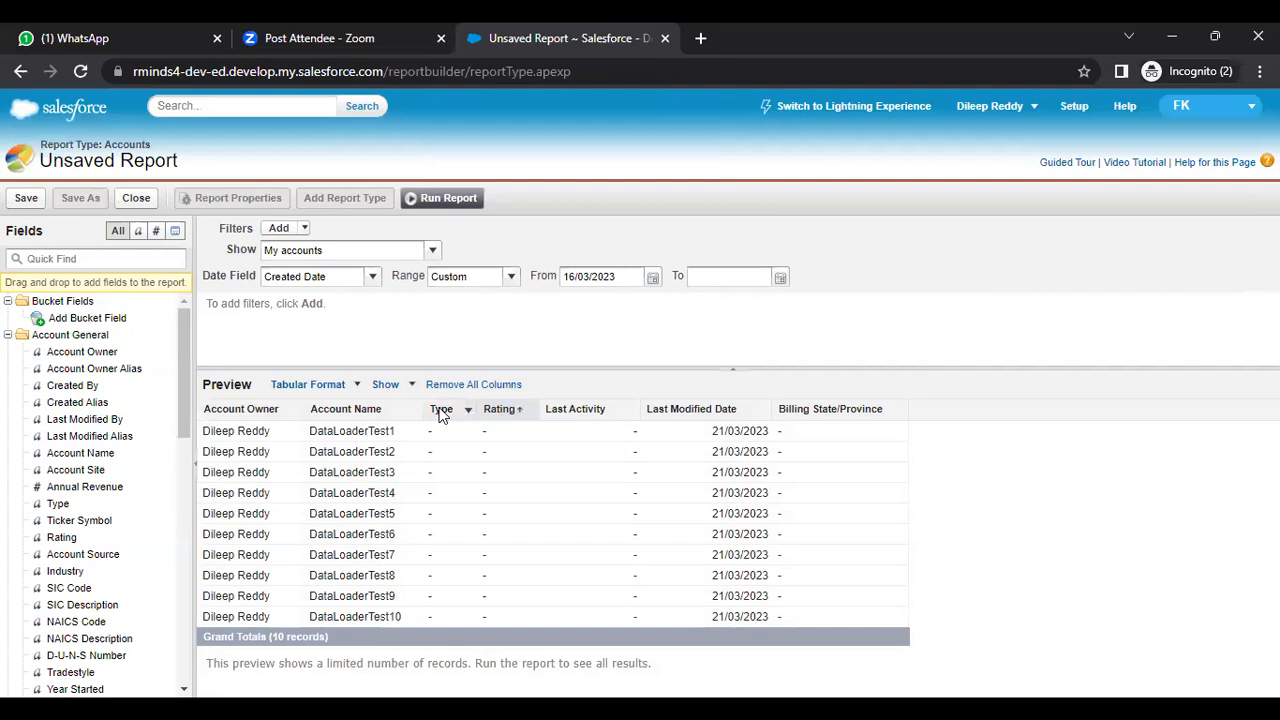
pyautogui.click(441, 412)
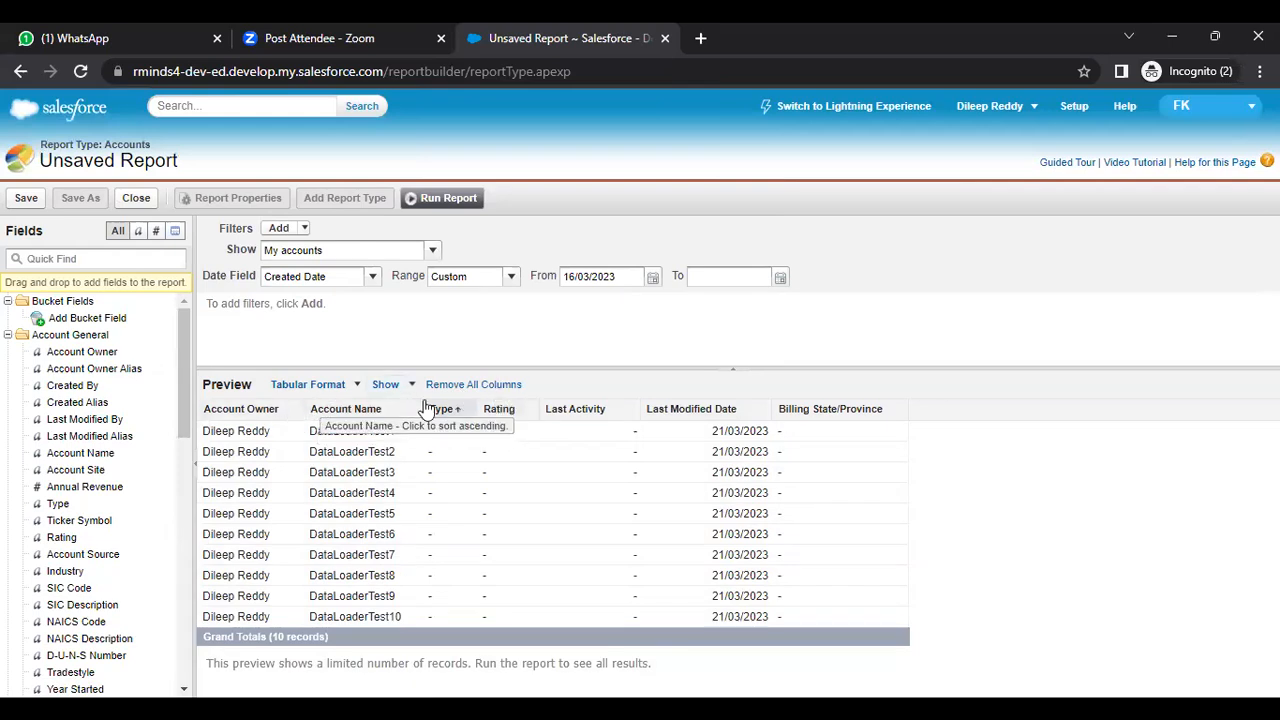
pyautogui.click(493, 385)
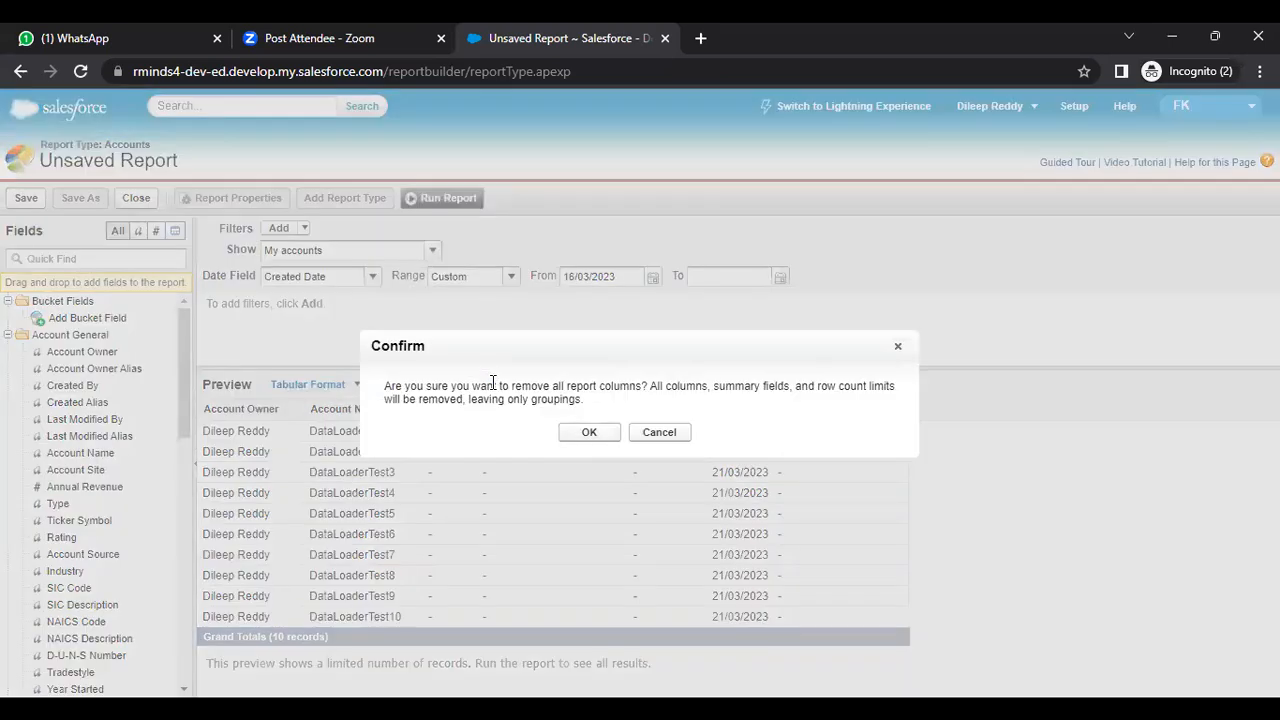
pyautogui.click(660, 431)
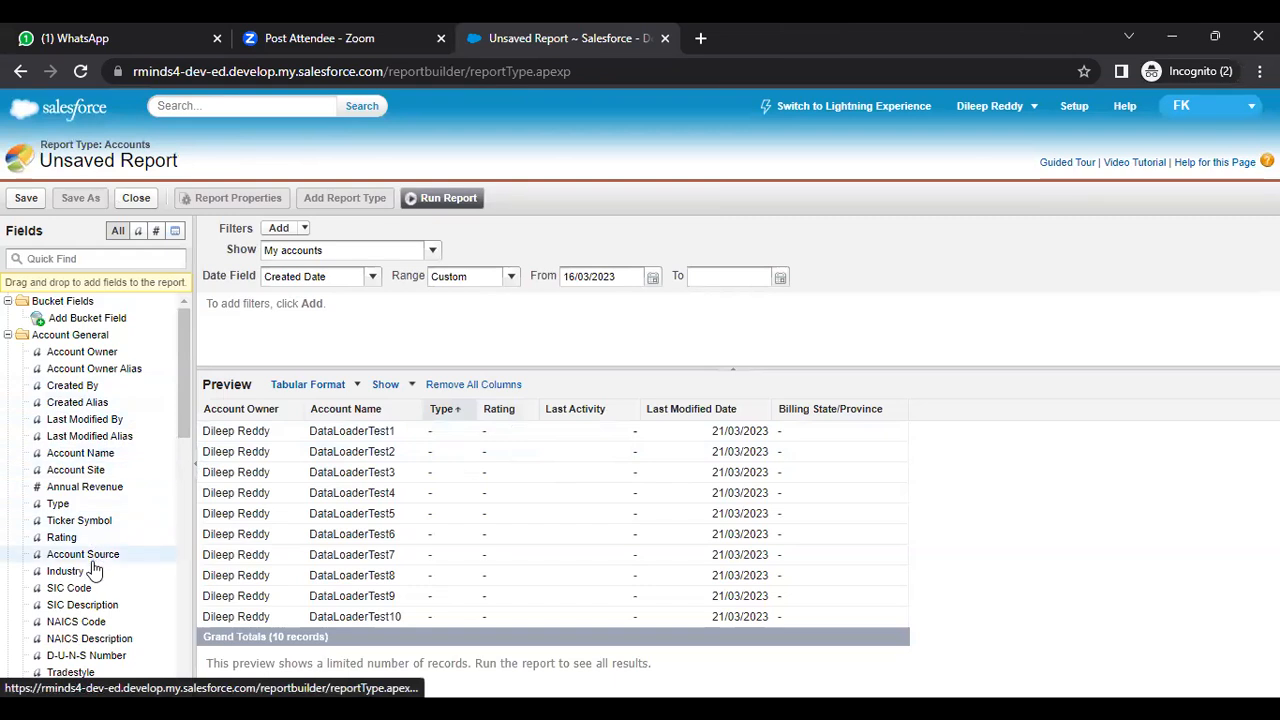
# Add the Created By field as a column between Type and Rating, and check the Rating column's options.
pyautogui.moveTo(62, 537); pyautogui.dragTo(534, 410)
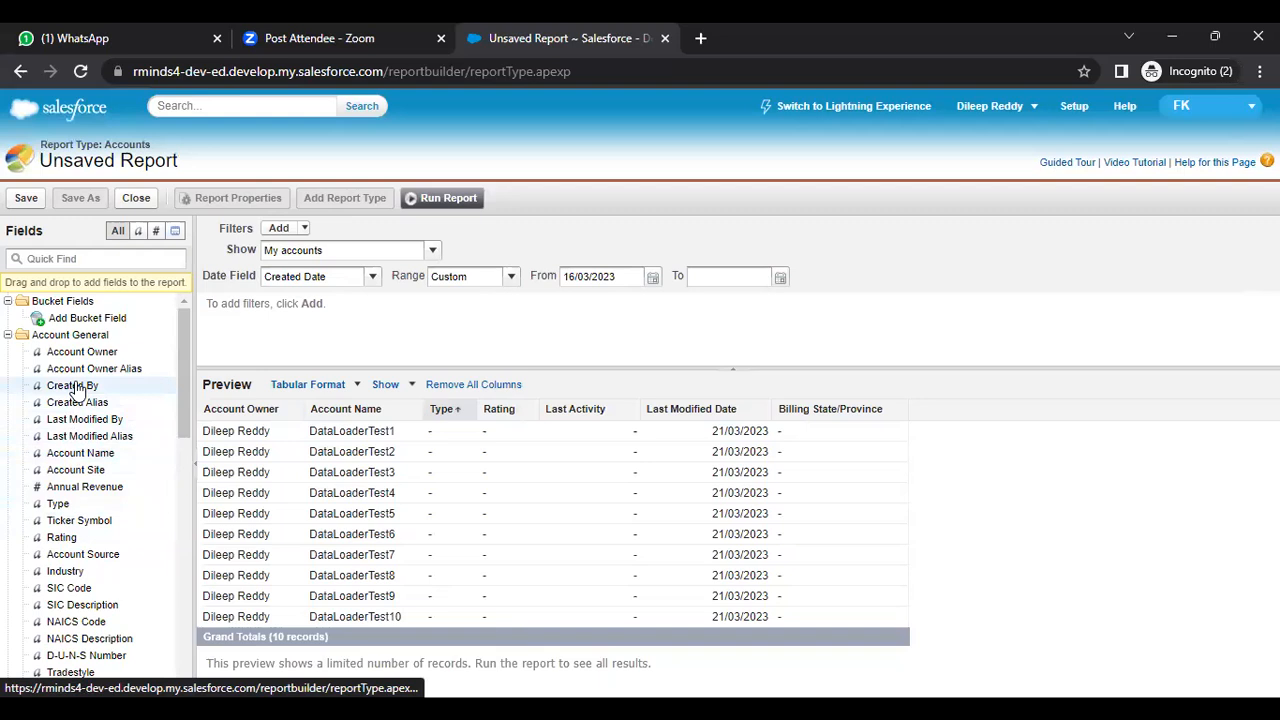
pyautogui.moveTo(75, 388); pyautogui.dragTo(424, 416)
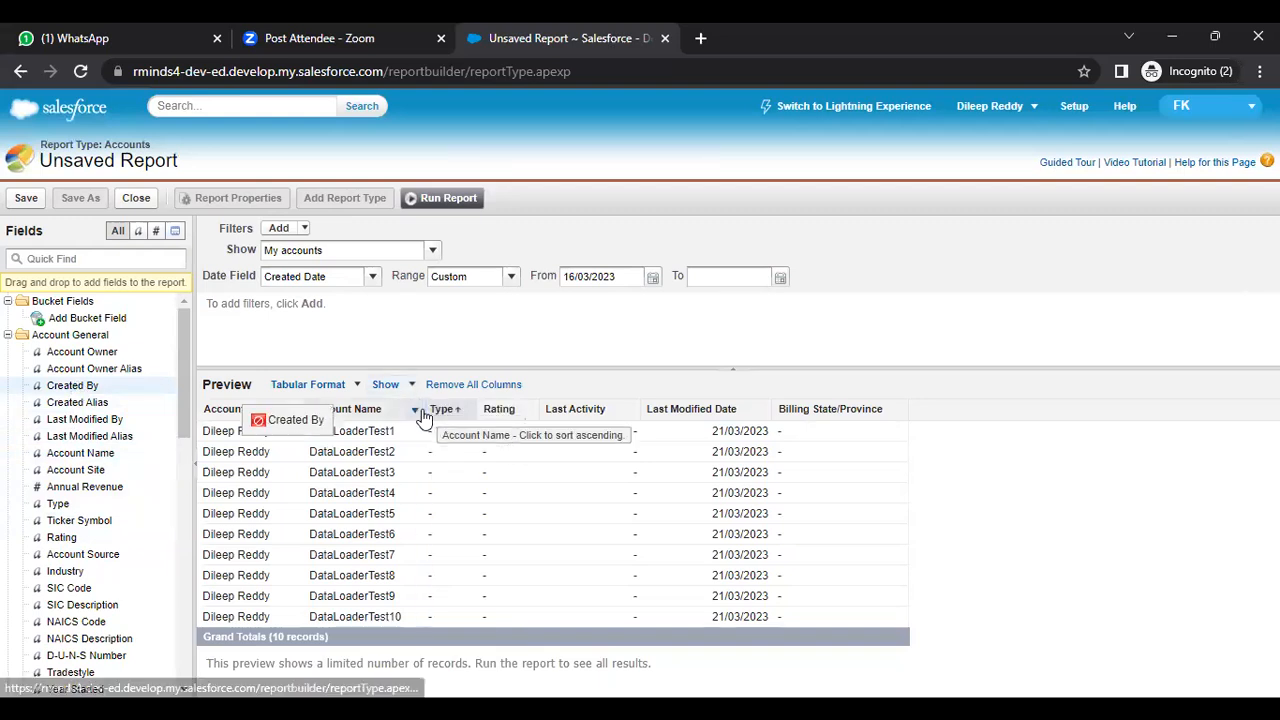
pyautogui.moveTo(77, 389); pyautogui.dragTo(469, 410)
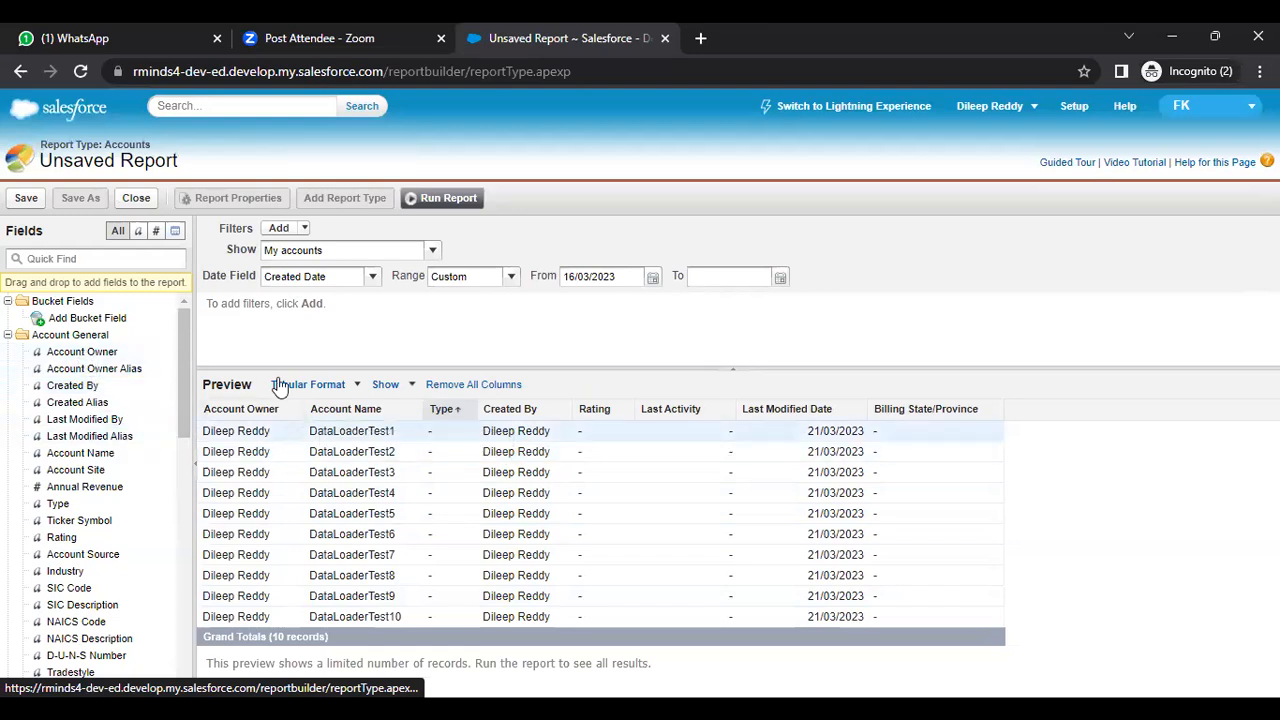
pyautogui.moveTo(188, 428); pyautogui.dragTo(186, 392)
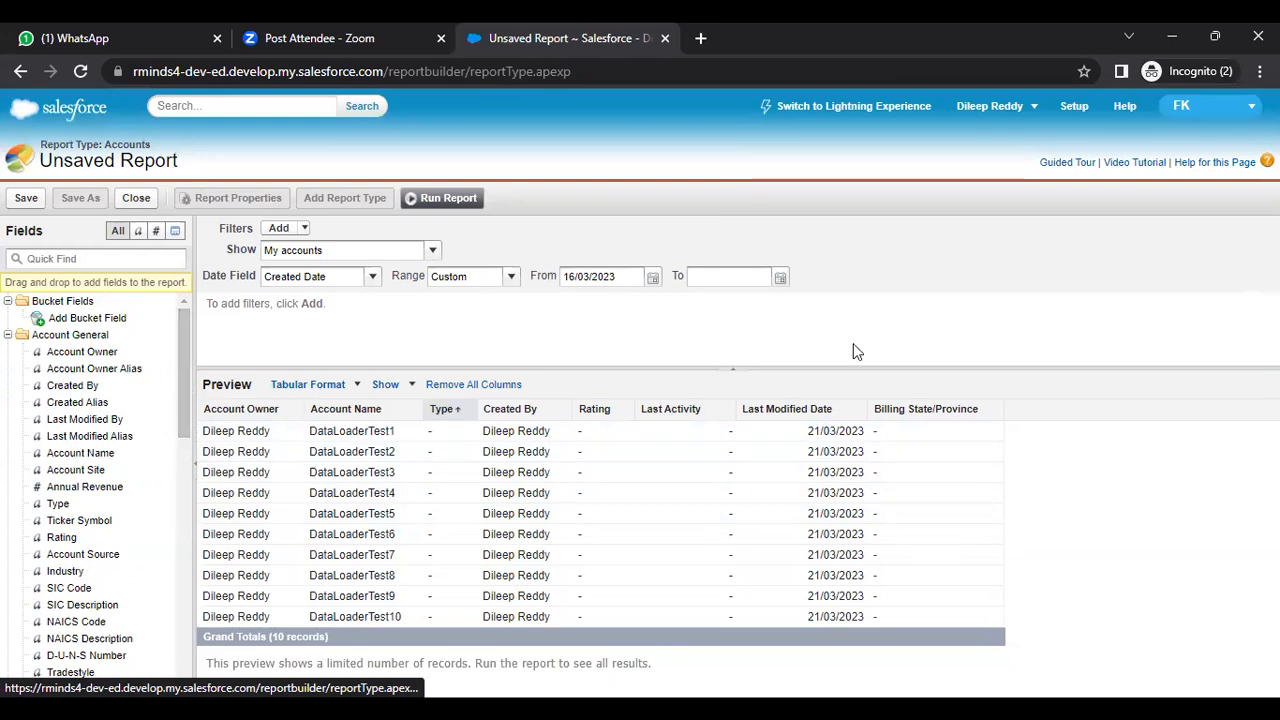
pyautogui.click(625, 410)
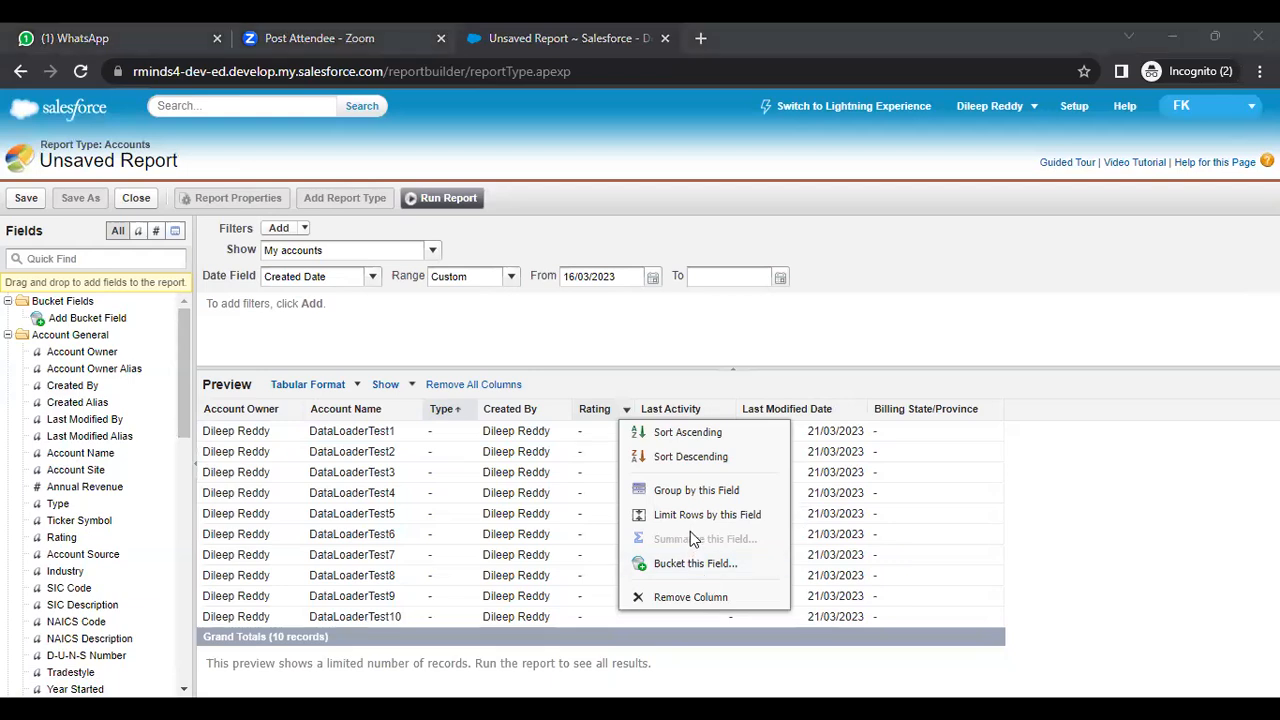
pyautogui.click(570, 320)
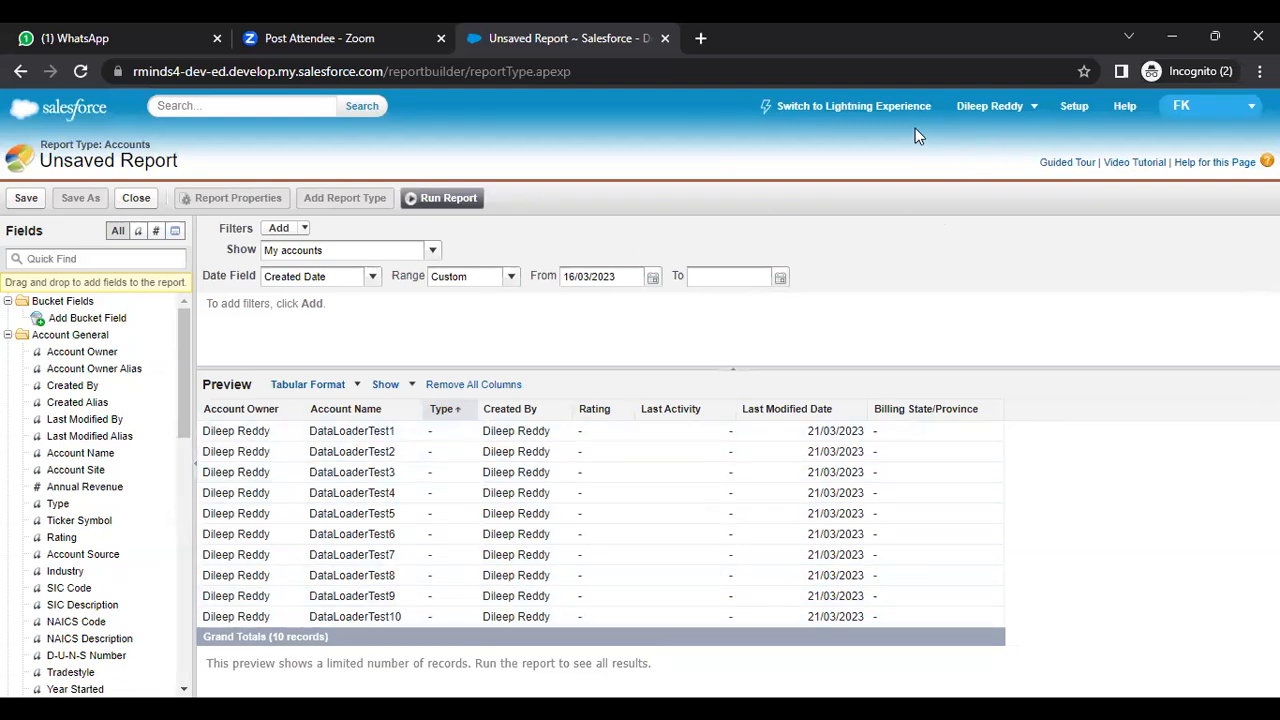
# Switch to Lightning Experience and look at the recently viewed Accounts list.
pyautogui.click(870, 106)
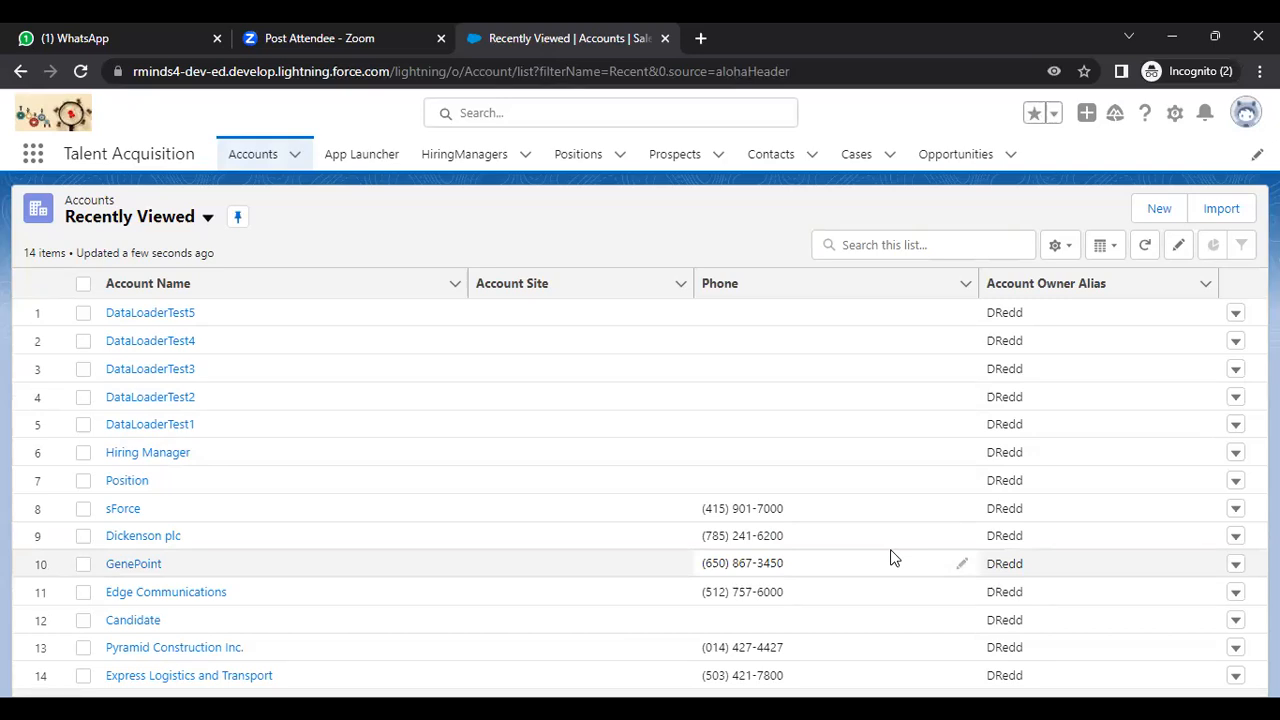
pyautogui.click(272, 158)
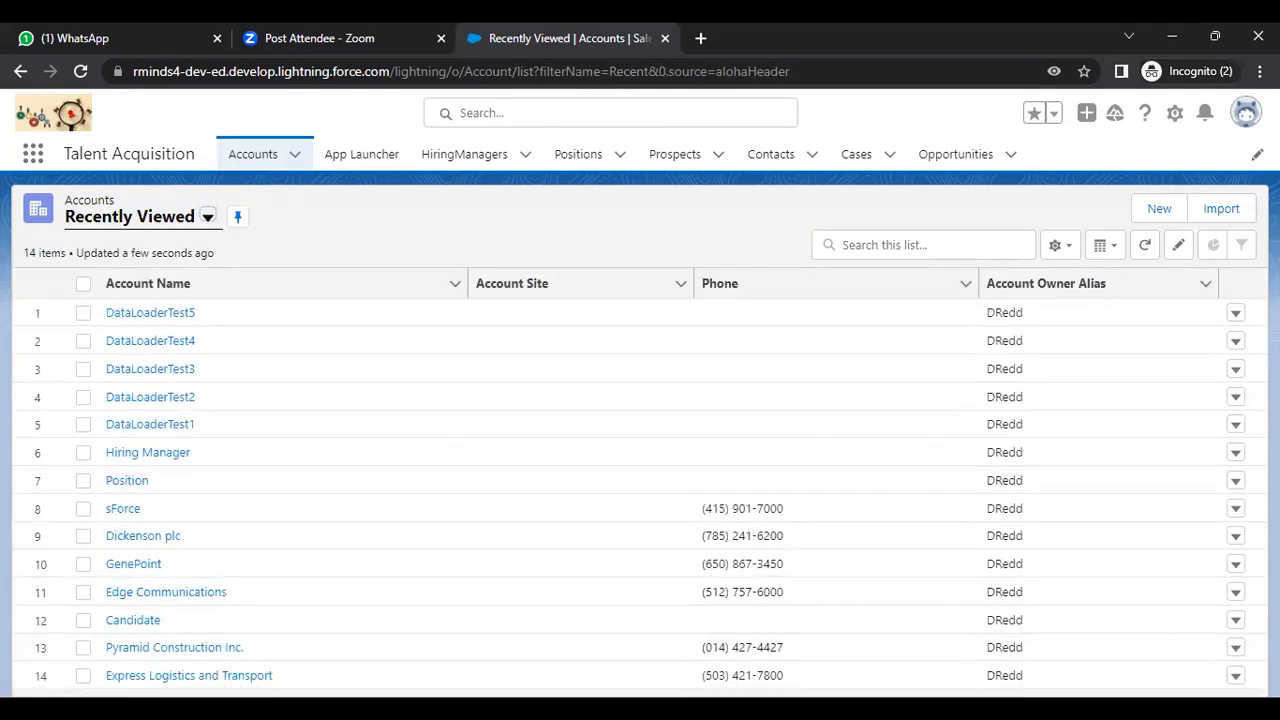
# Switch to Data Loader, start an Export with Password Authentication, and log in by entering the account password.
pyautogui.hotkey('alt', 'Tab')
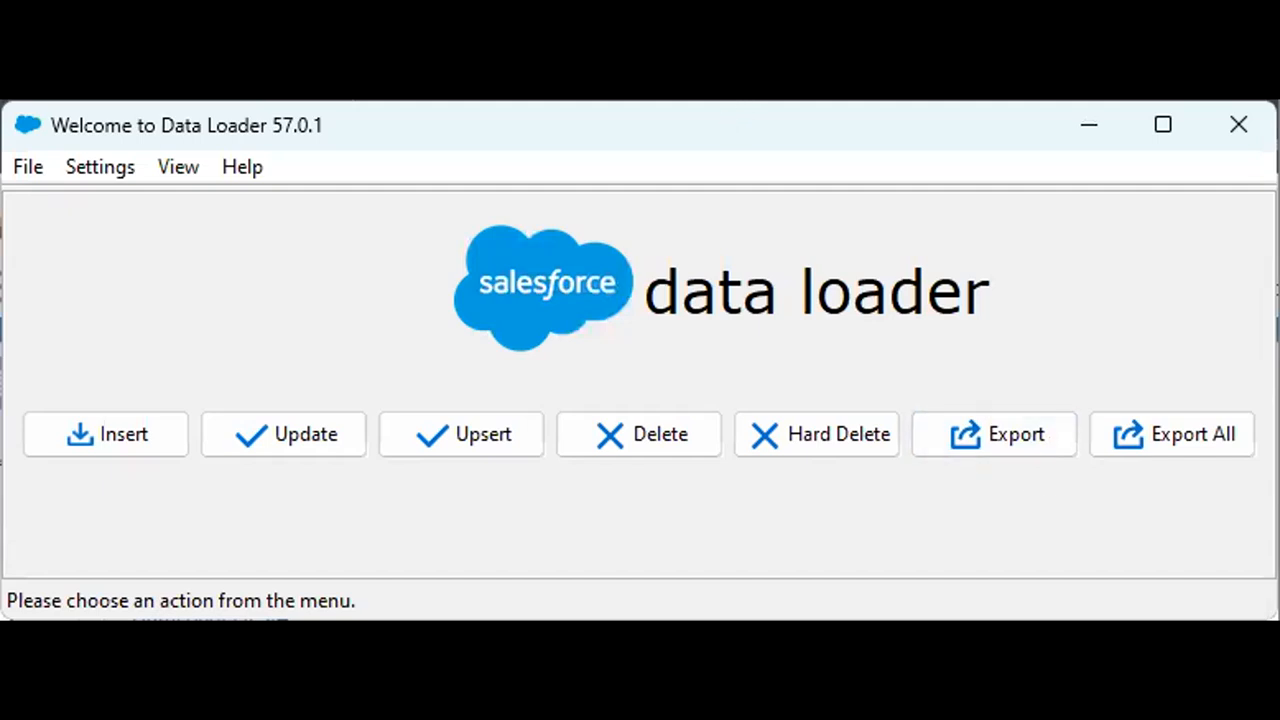
pyautogui.click(1010, 434)
pyautogui.click(399, 427)
pyautogui.click(453, 520)
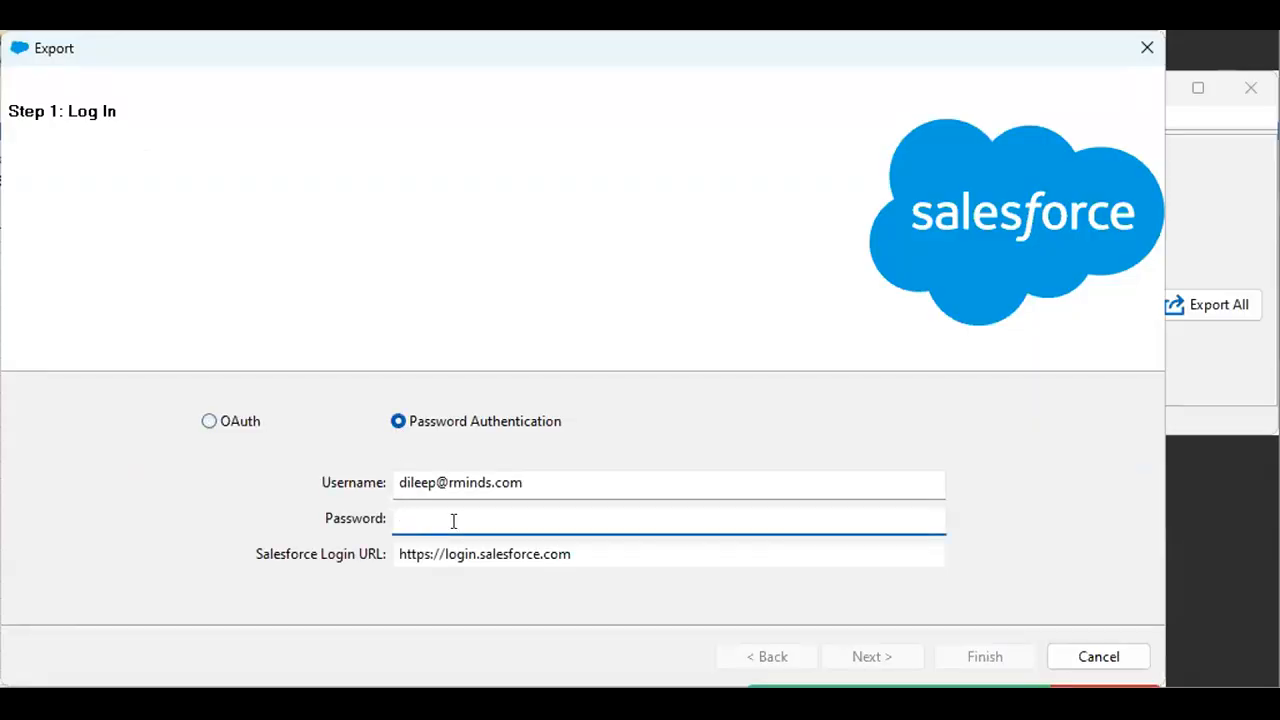
pyautogui.write('**********')
pyautogui.click(879, 651)
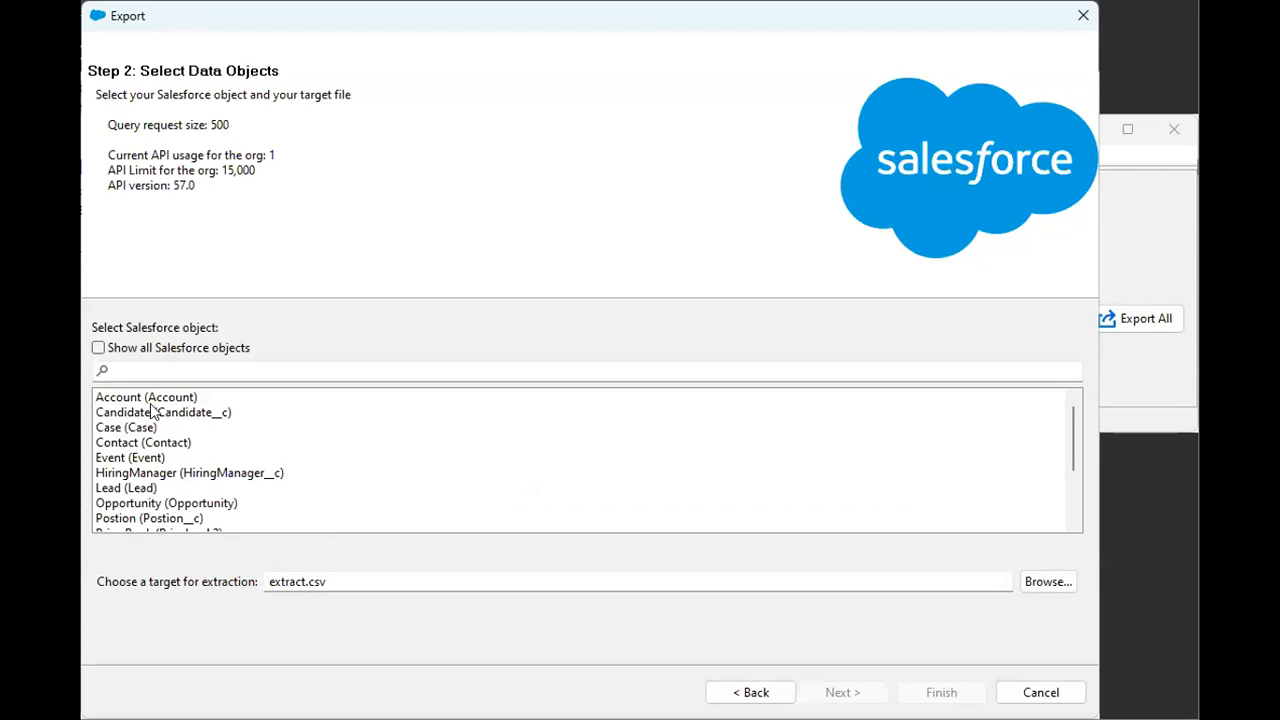
# Select the Account object for the export and set the extraction target to Account_Export_Rating.csv in the DataMgmt folder.
pyautogui.click(150, 401)
pyautogui.click(622, 581)
pyautogui.click(1034, 584)
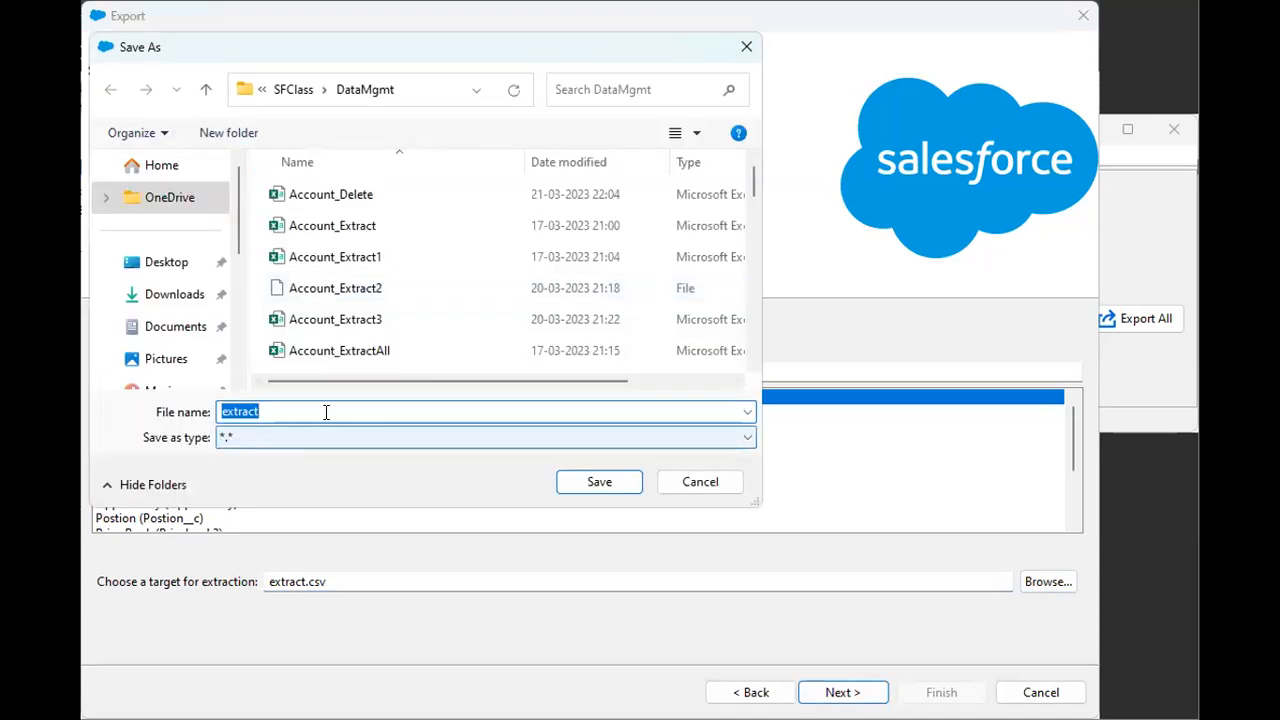
pyautogui.write('Account_')
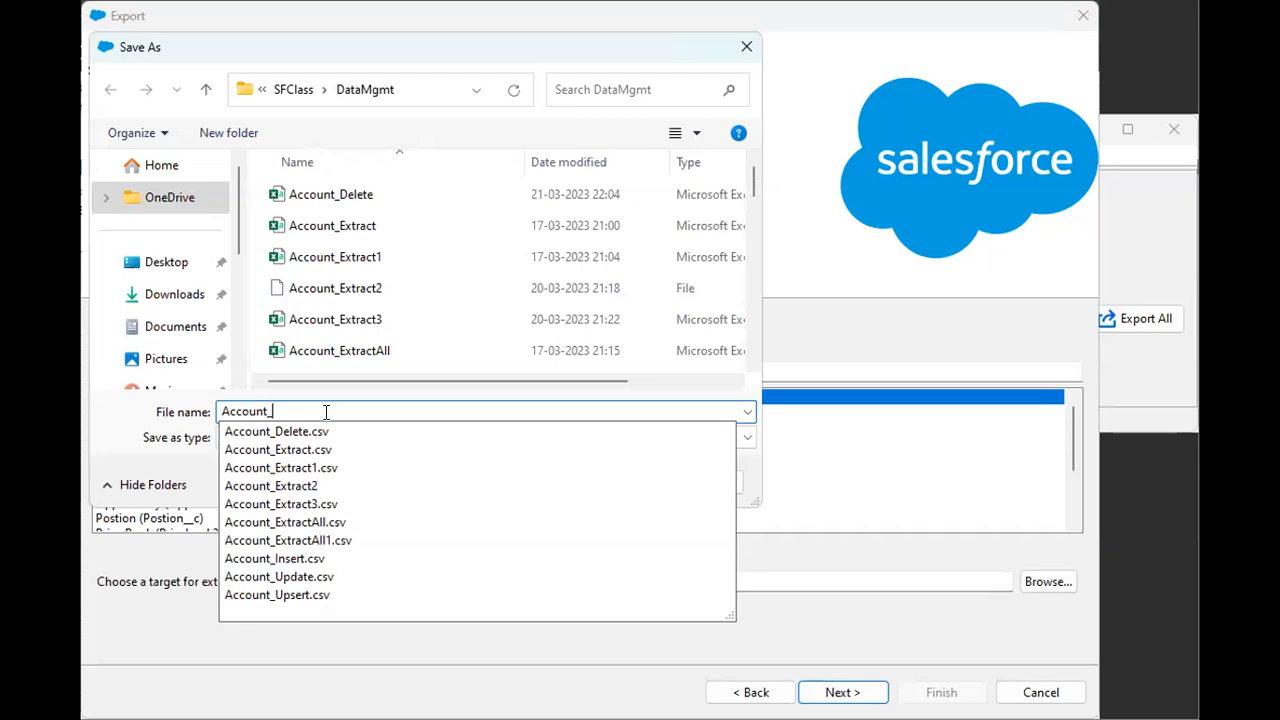
pyautogui.write('Export_')
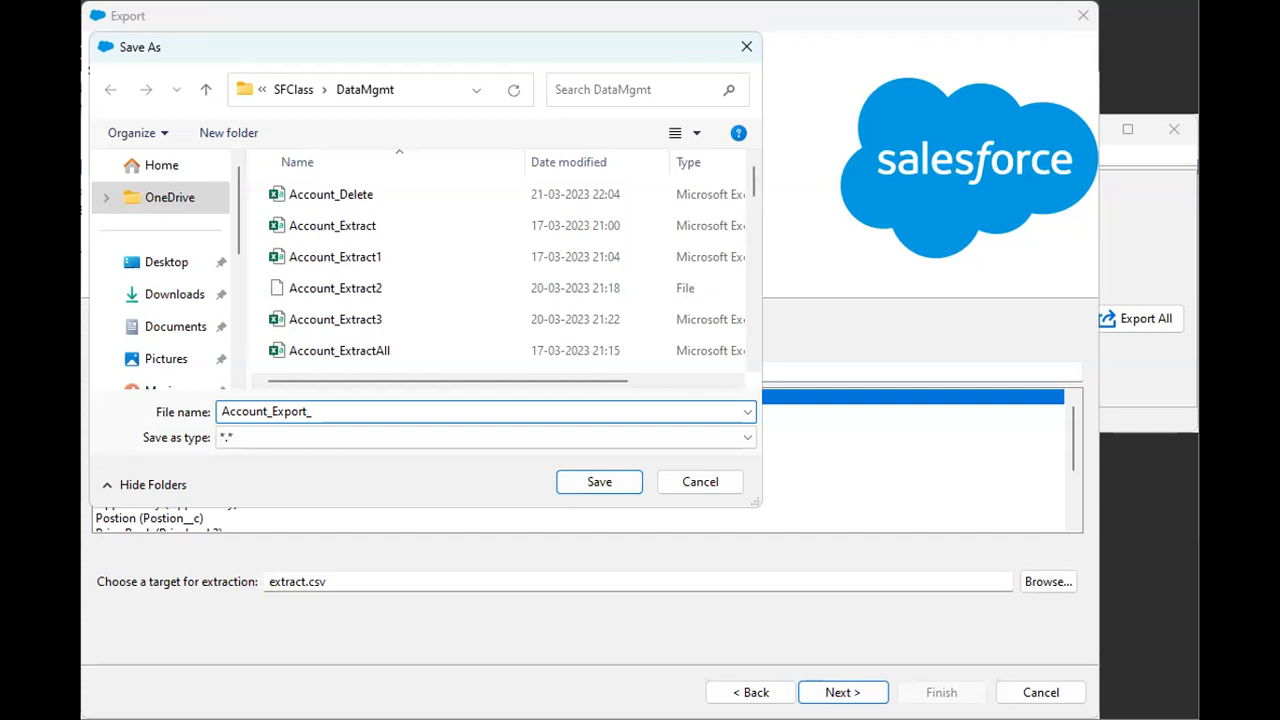
pyautogui.write('Rating.csv')
pyautogui.click(603, 484)
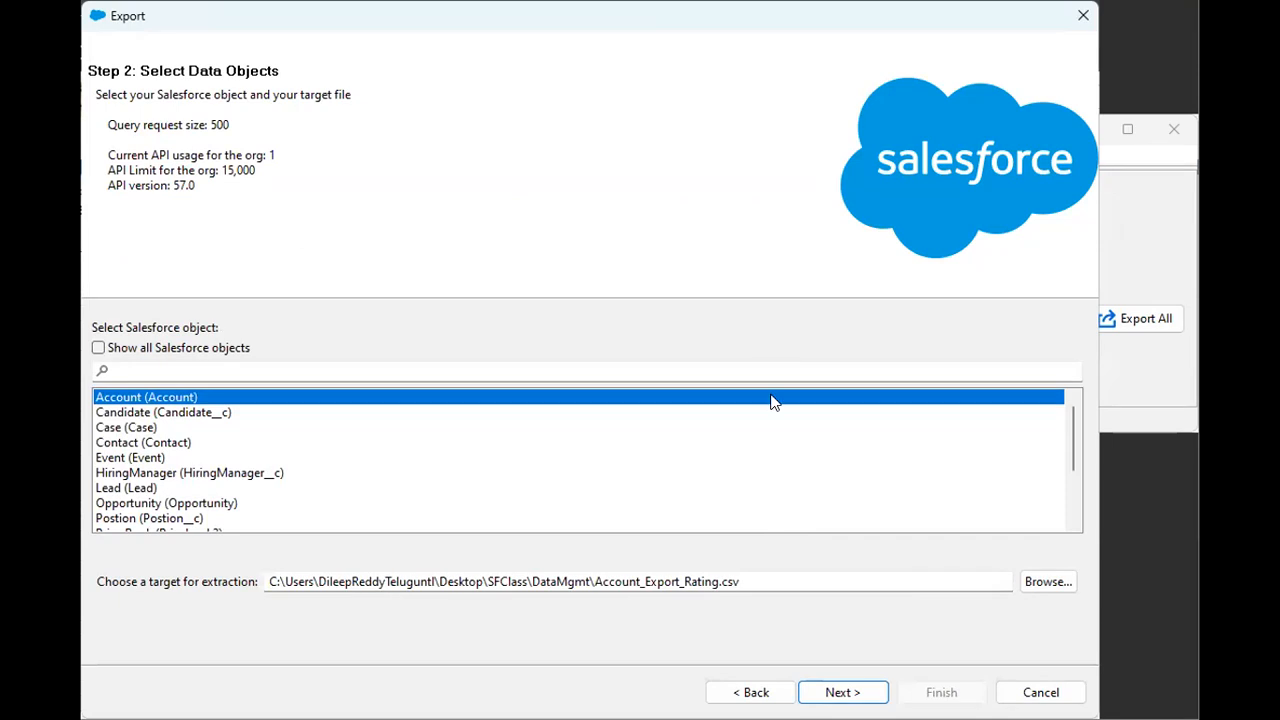
# Proceed to the export query for Account and include the AnnualRevenue, AccountNumber and BillingCity fields.
pyautogui.click(842, 692)
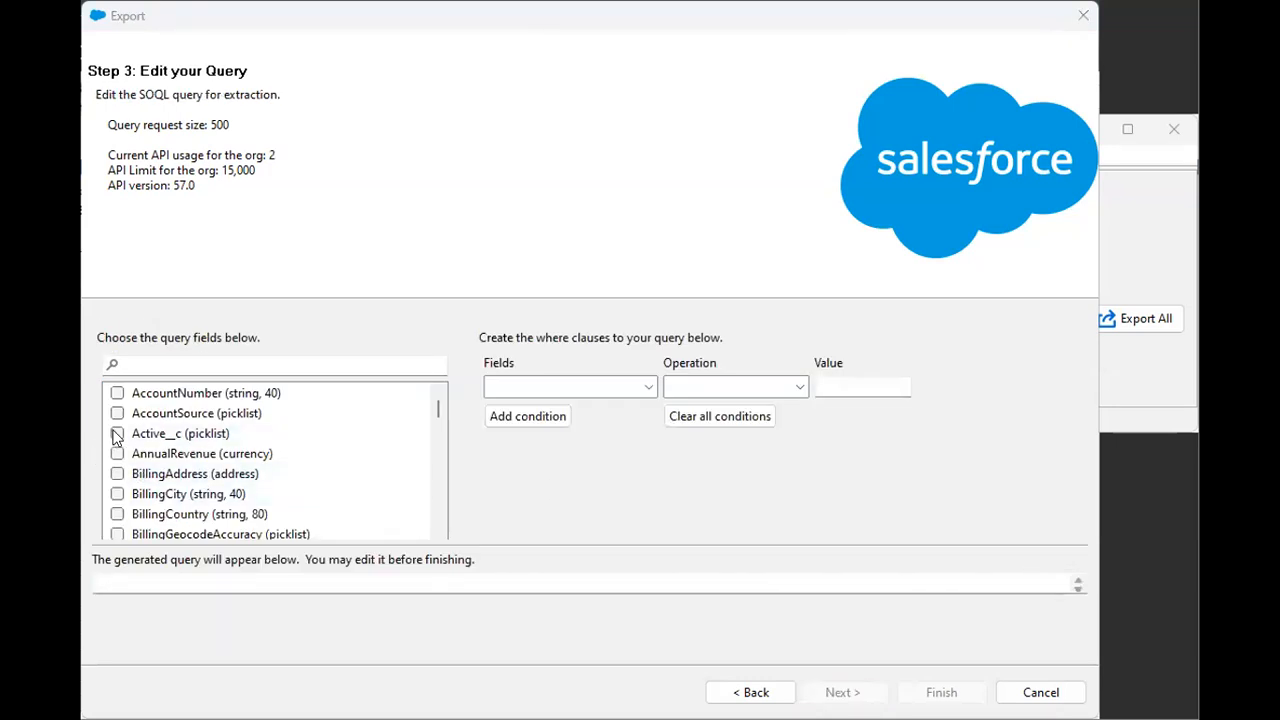
pyautogui.click(117, 453)
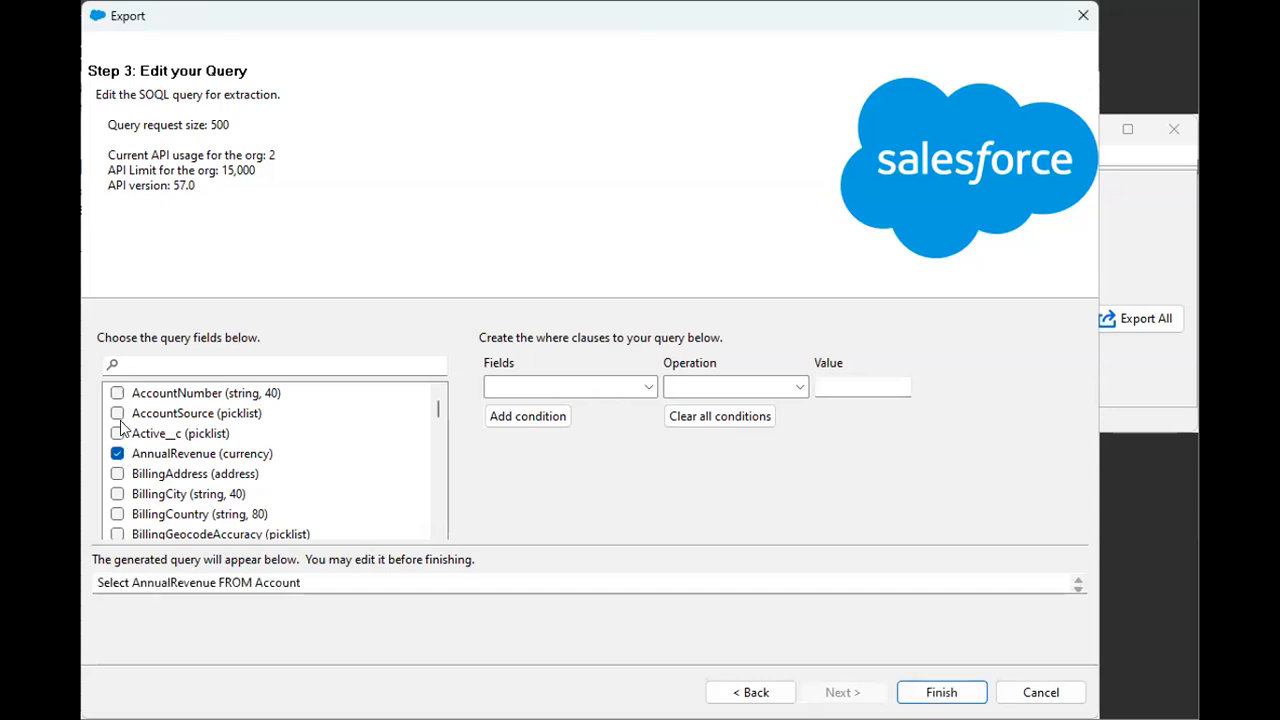
pyautogui.click(117, 395)
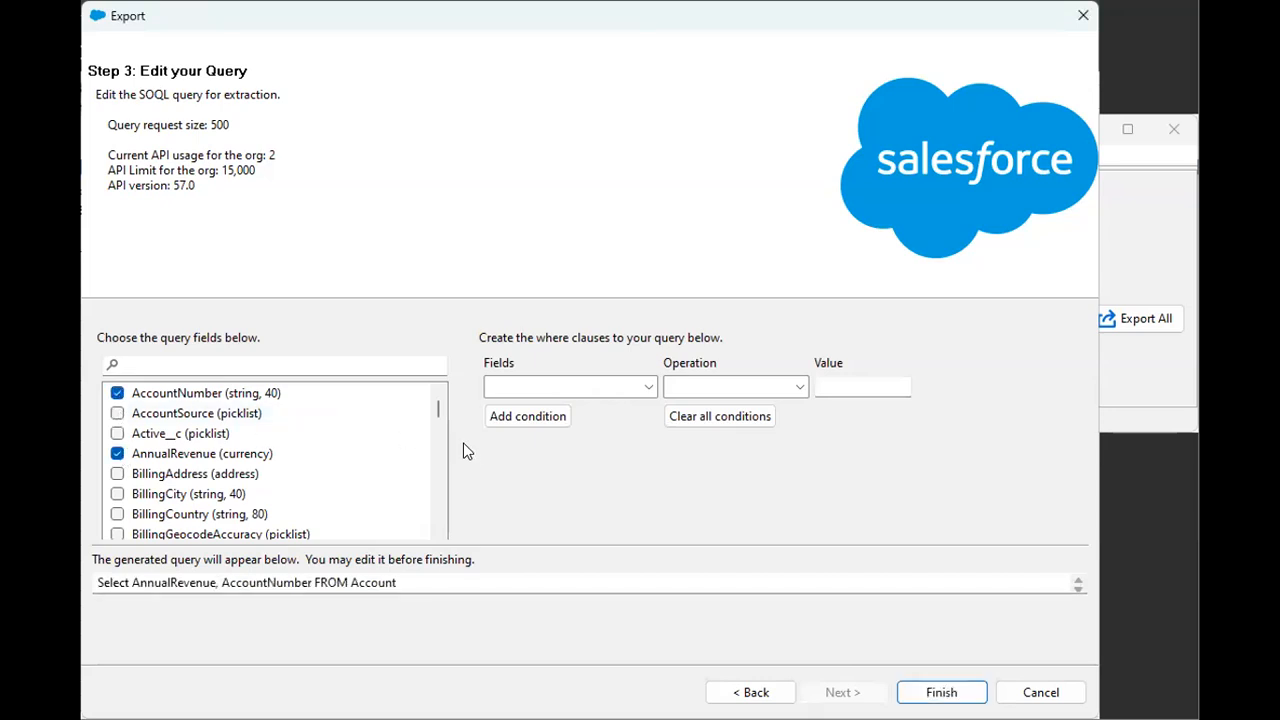
pyautogui.moveTo(440, 415); pyautogui.dragTo(440, 420)
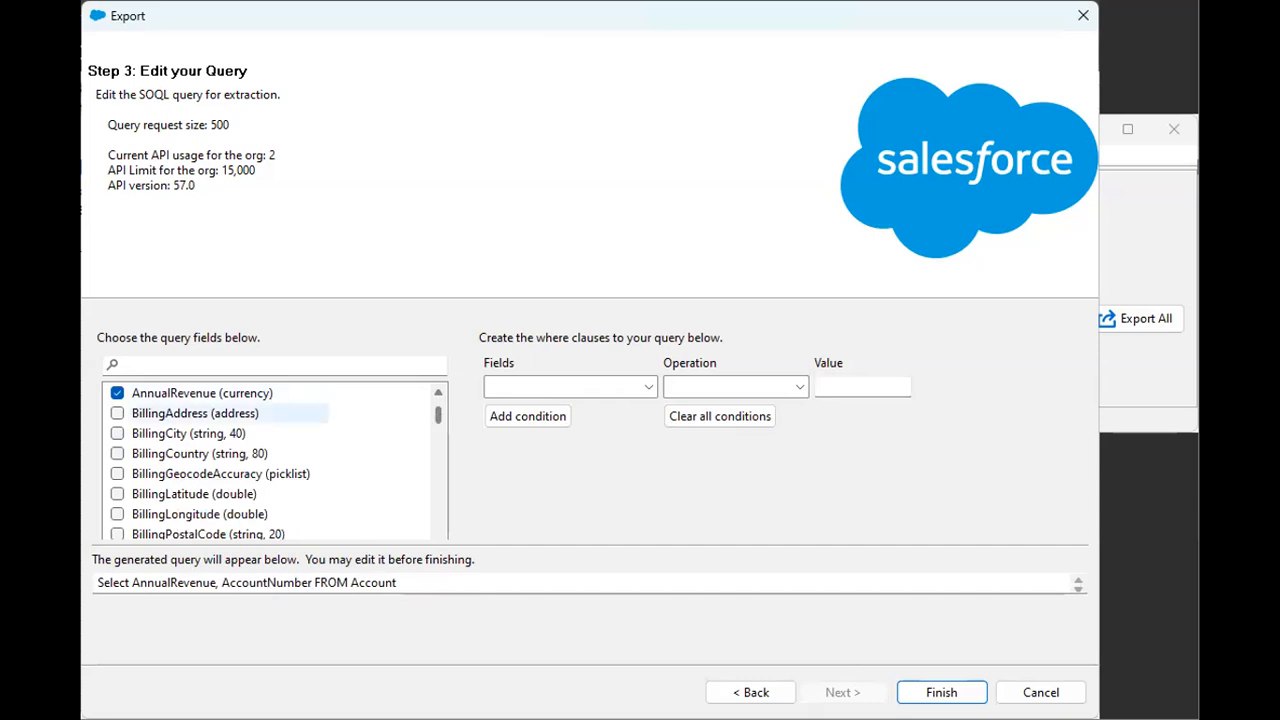
pyautogui.click(117, 433)
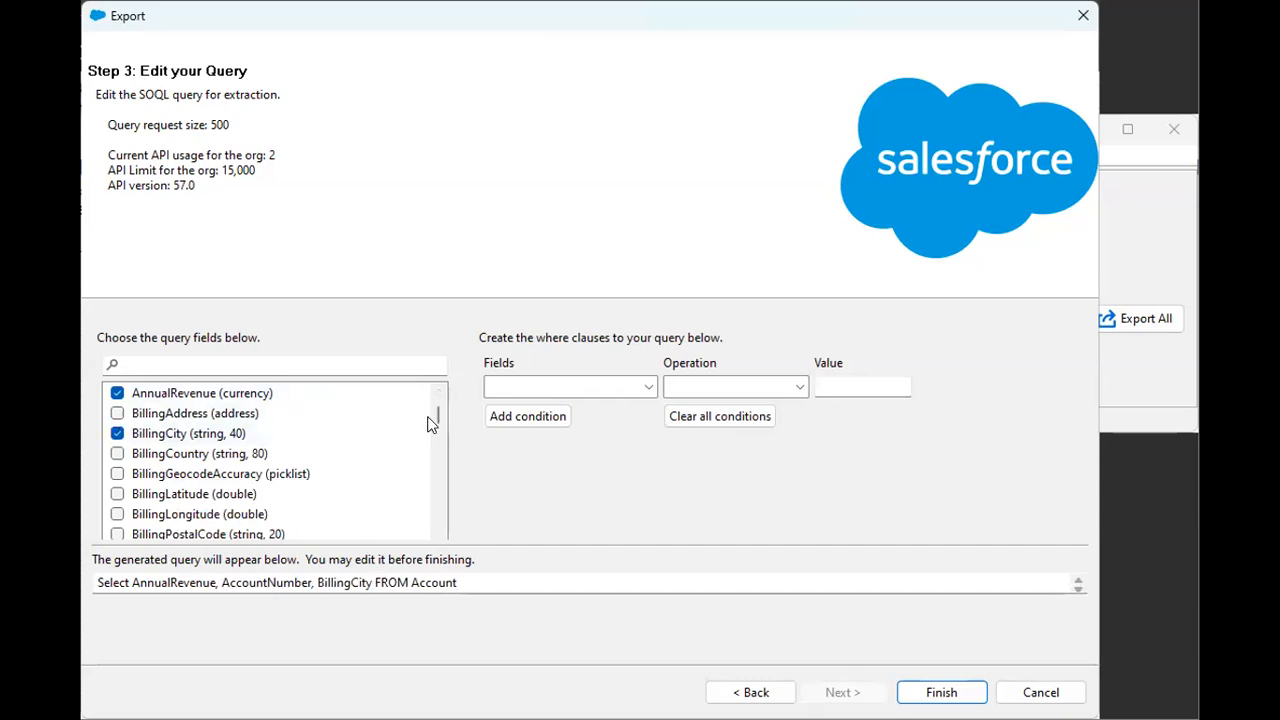
# Add the Id and Rating fields to the Account query and run the export.
pyautogui.scroll(-2, 440, 417)
pyautogui.moveTo(440, 424); pyautogui.dragTo(440, 440)
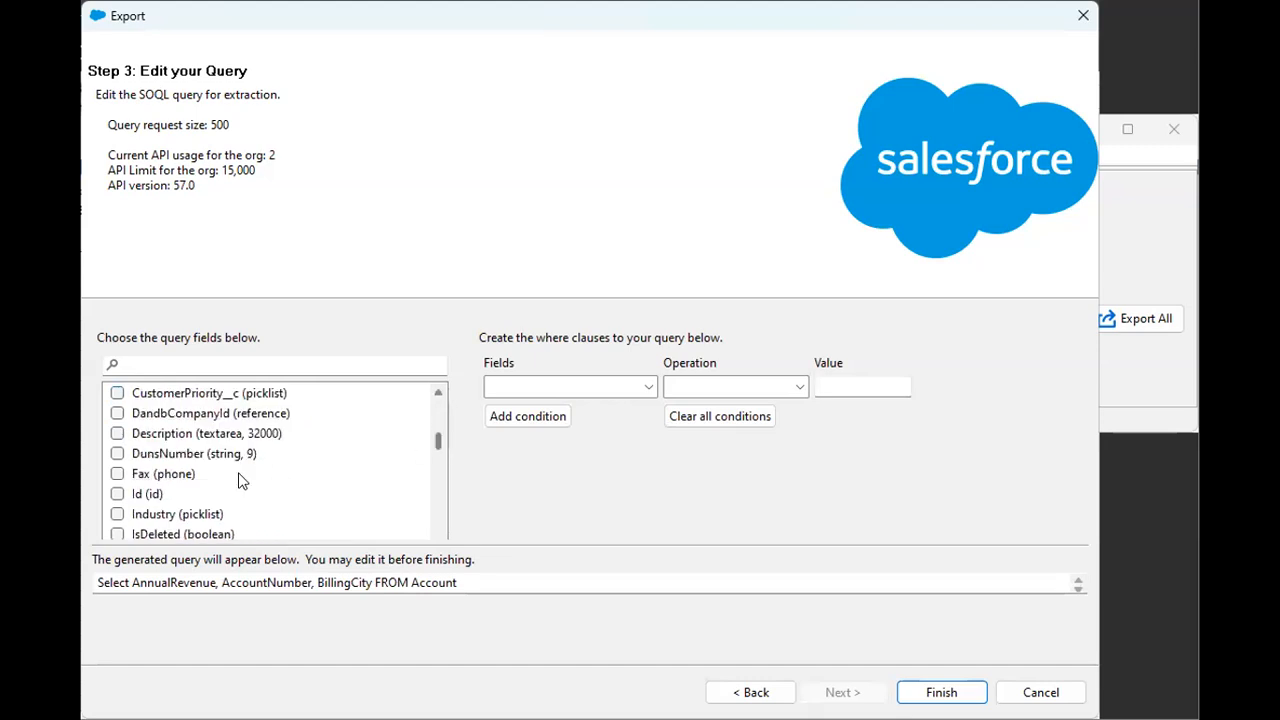
pyautogui.click(117, 494)
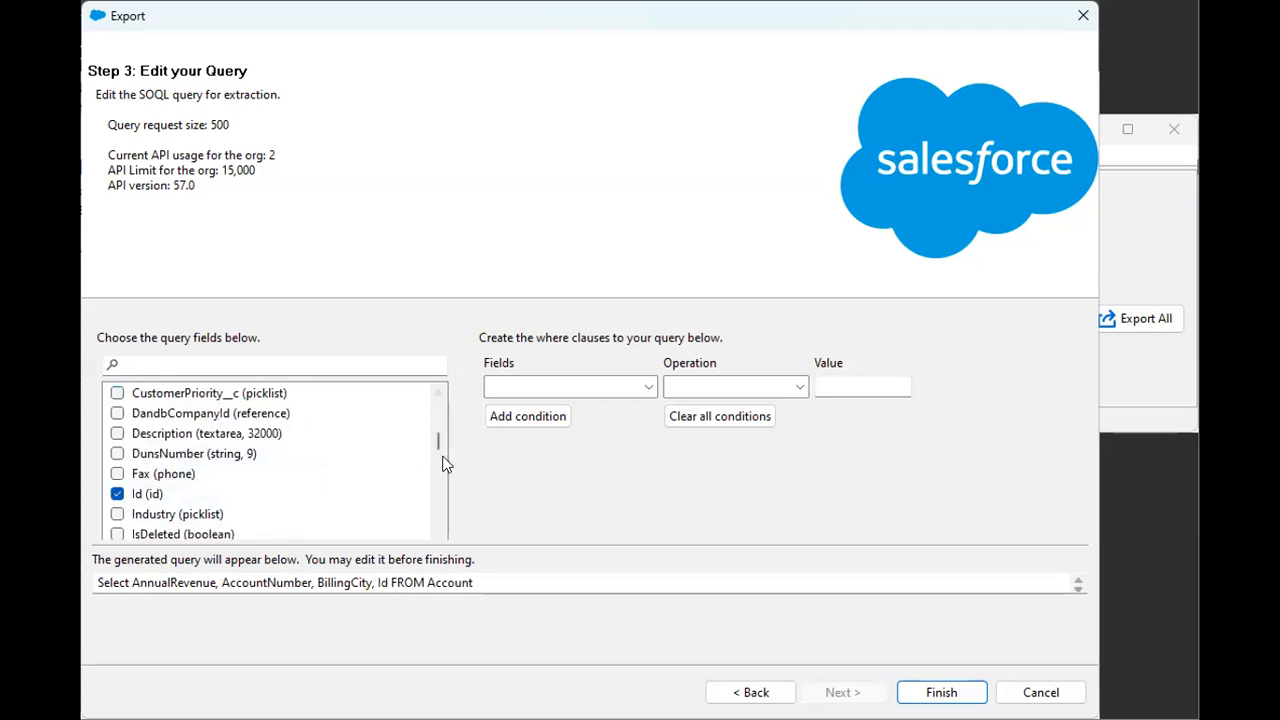
pyautogui.moveTo(437, 439); pyautogui.dragTo(435, 480)
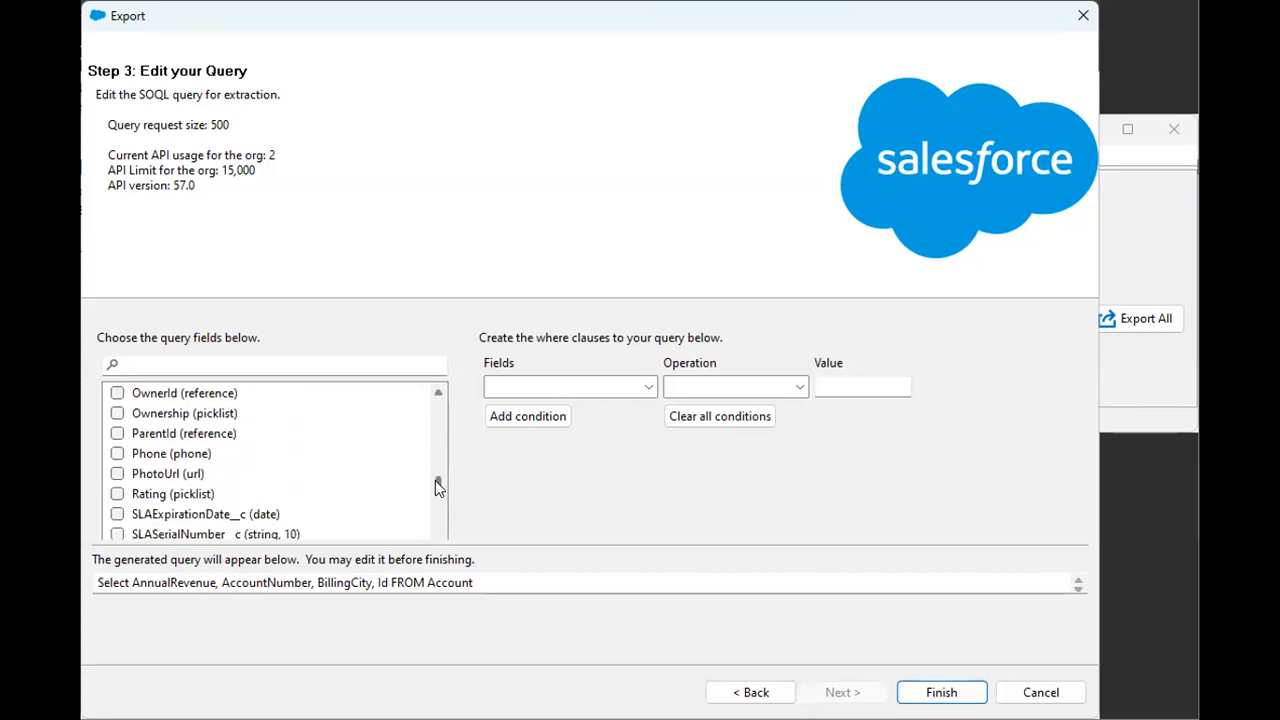
pyautogui.click(118, 495)
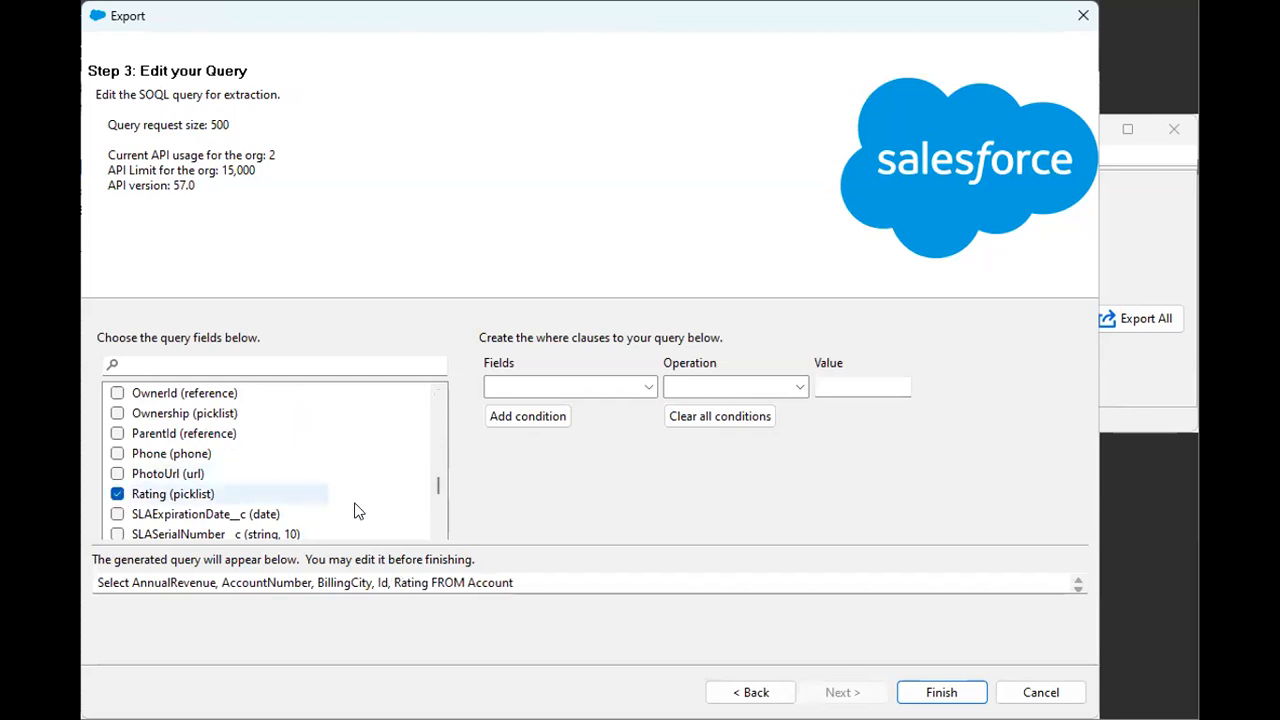
pyautogui.moveTo(437, 486); pyautogui.dragTo(441, 531)
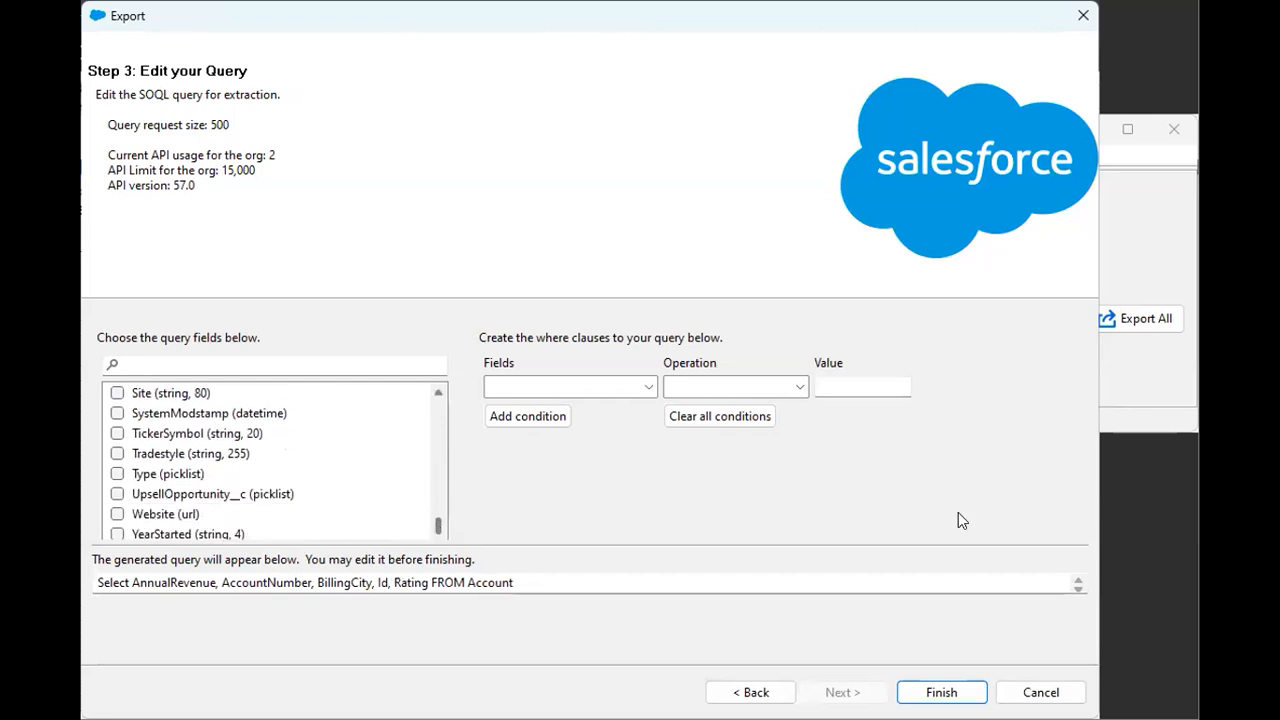
pyautogui.click(941, 692)
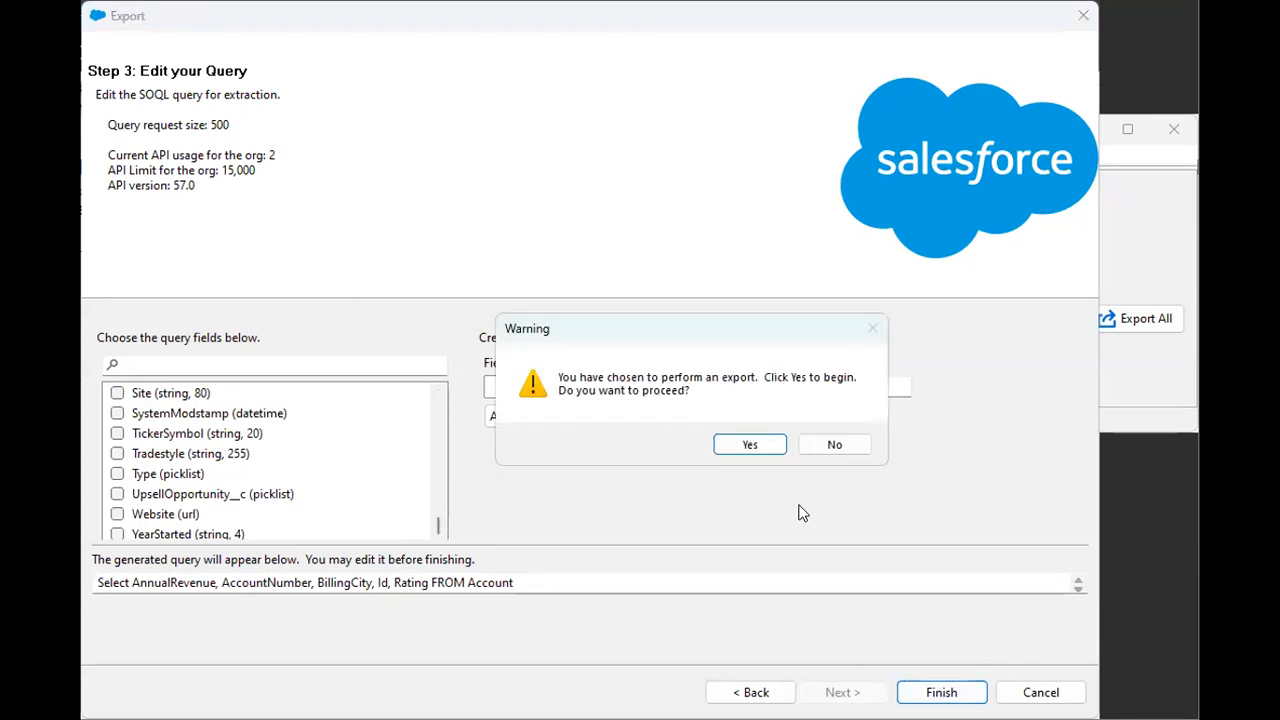
pyautogui.click(757, 446)
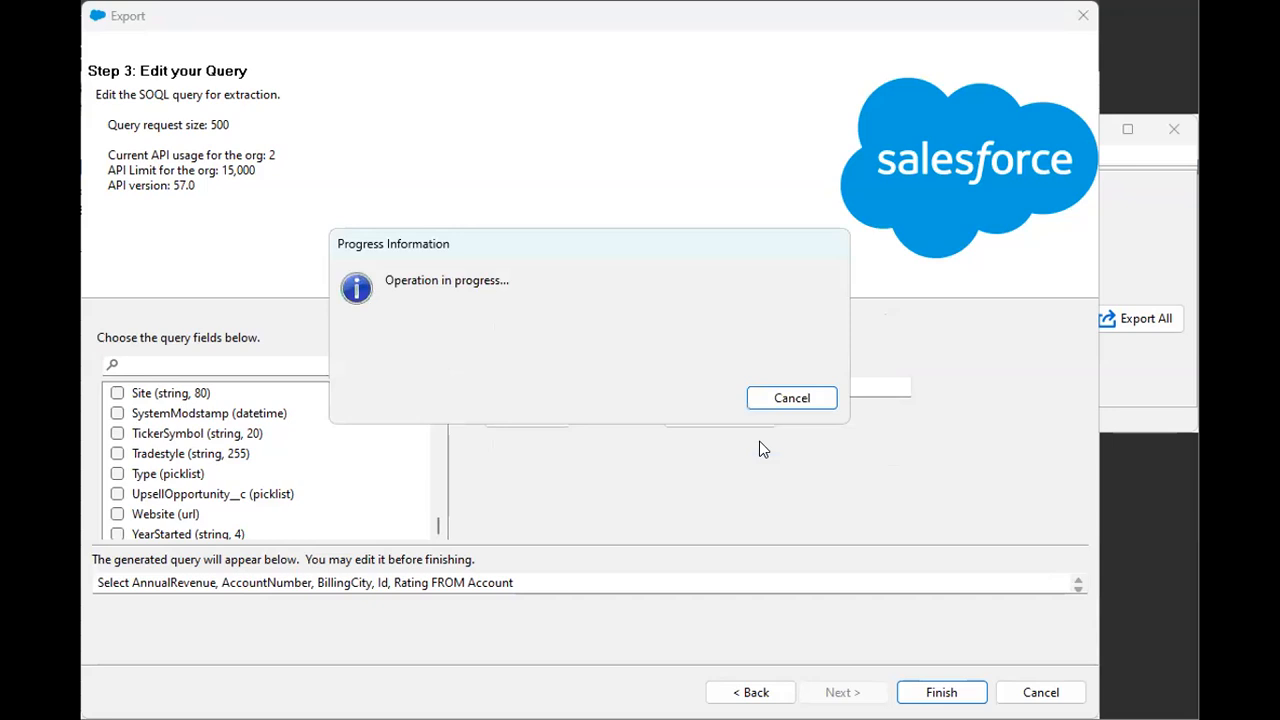
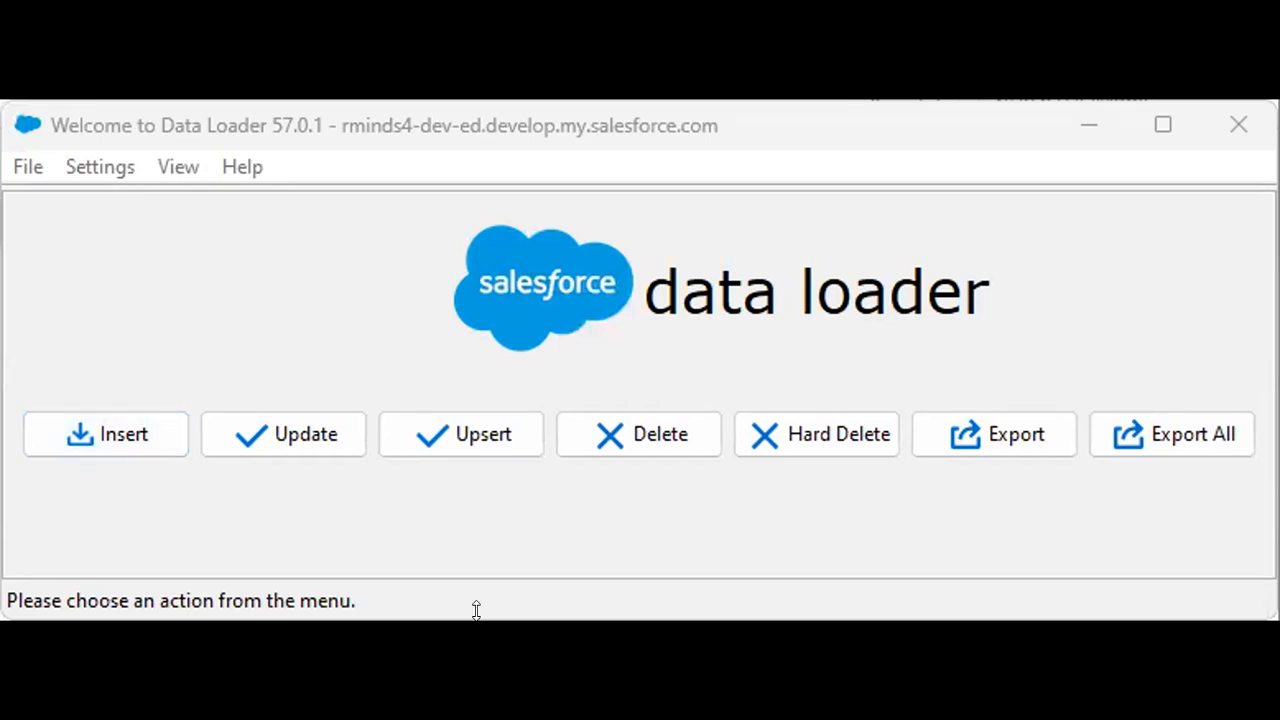
# Start an Update operation on the Account object using Account_Export_Rating.csv from the DataMgmt folder and proceed to the field mapping.
pyautogui.press('Tab')
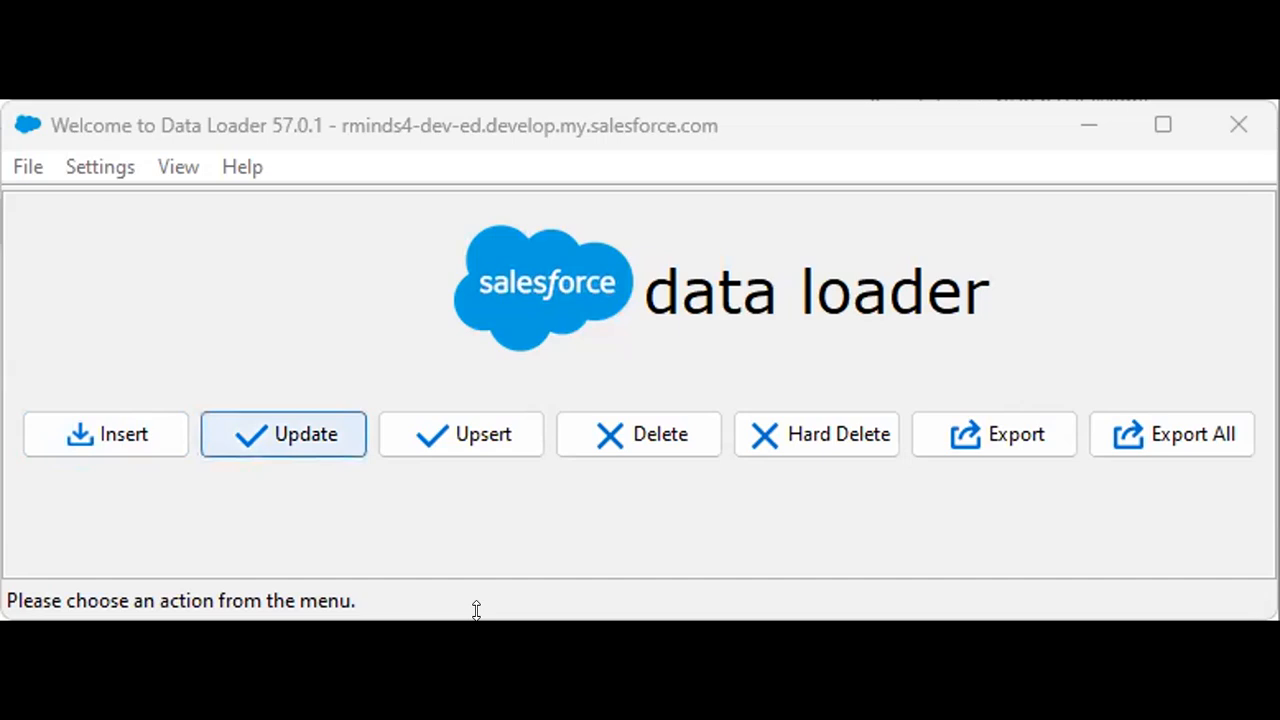
pyautogui.press('Return')
pyautogui.click(185, 398)
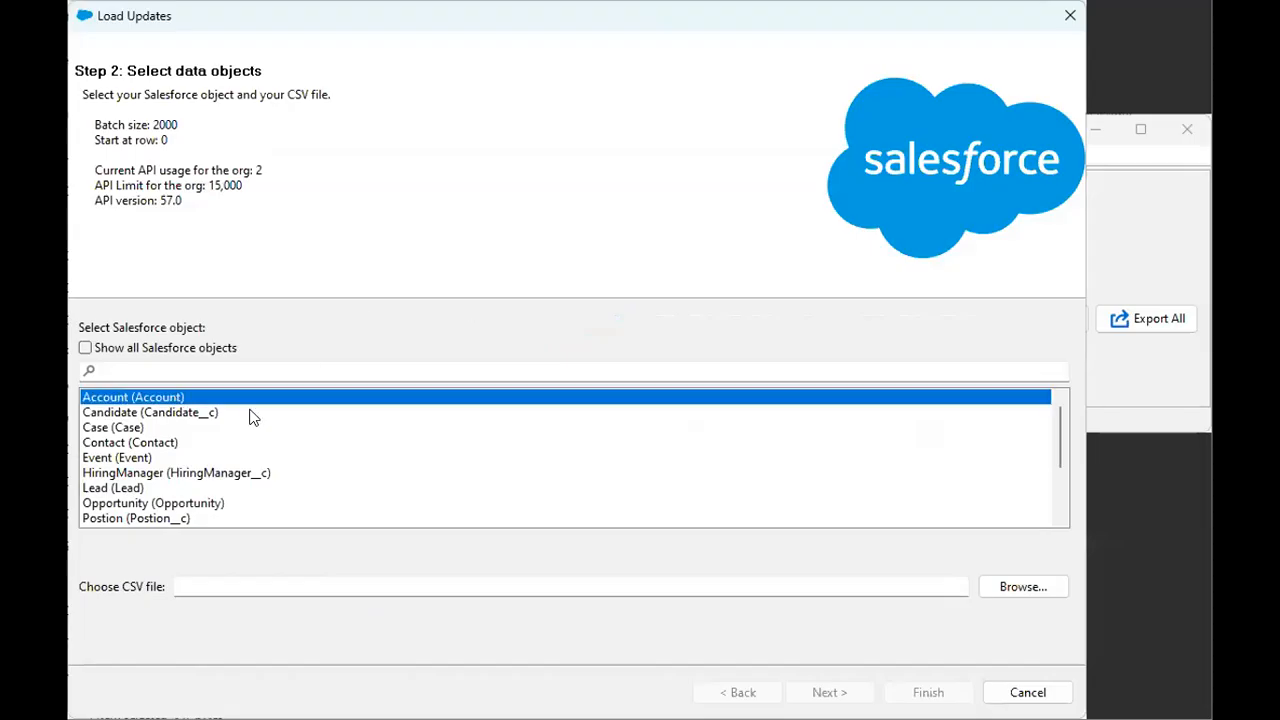
pyautogui.click(1020, 587)
pyautogui.click(379, 228)
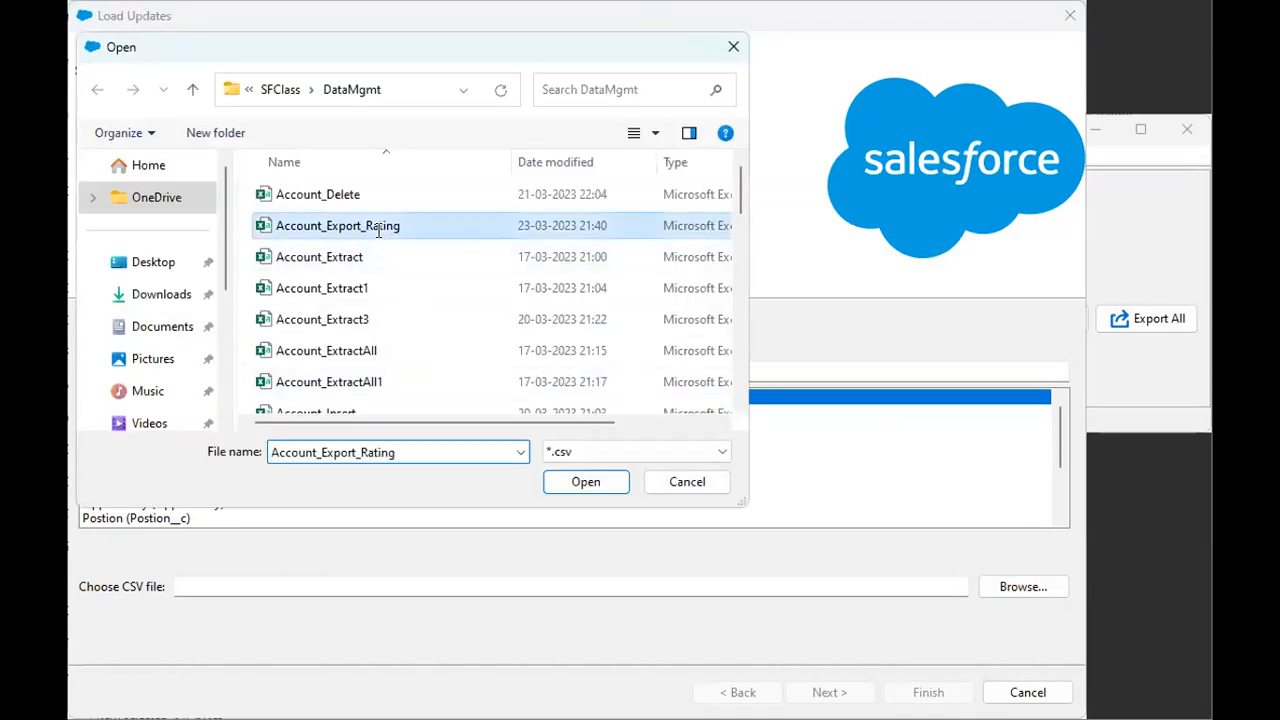
pyautogui.doubleClick(379, 228)
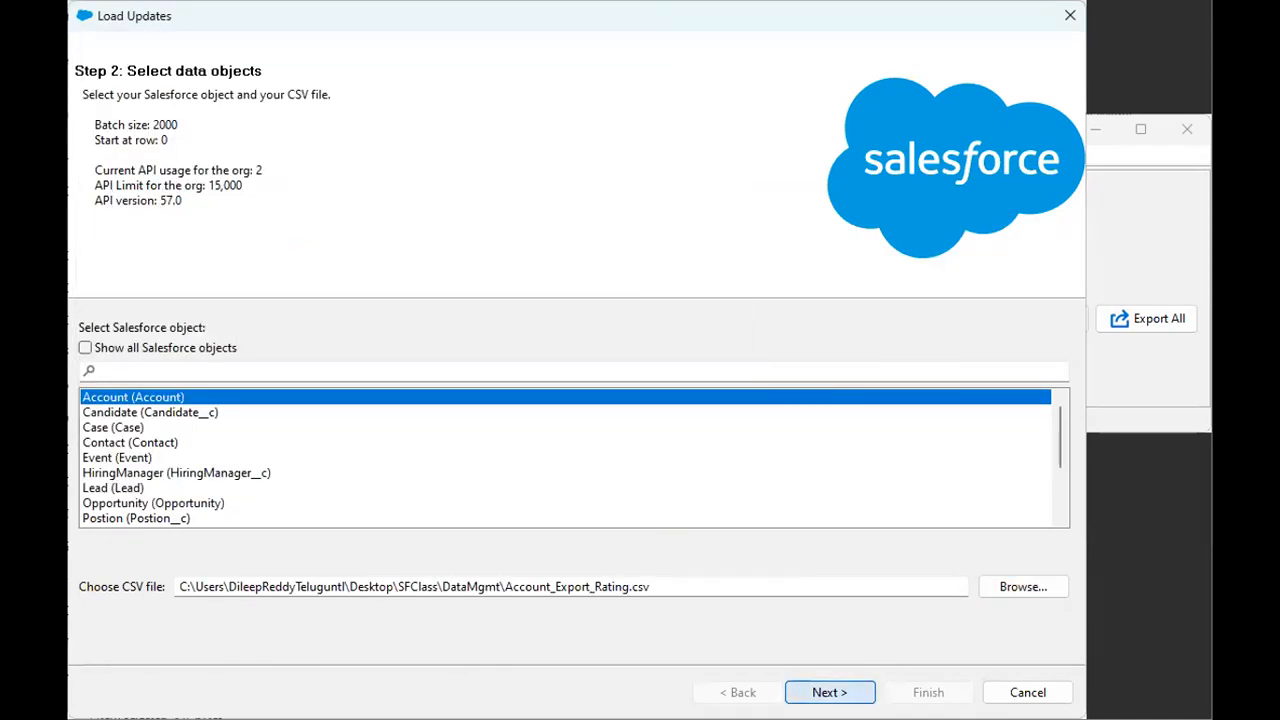
pyautogui.click(829, 692)
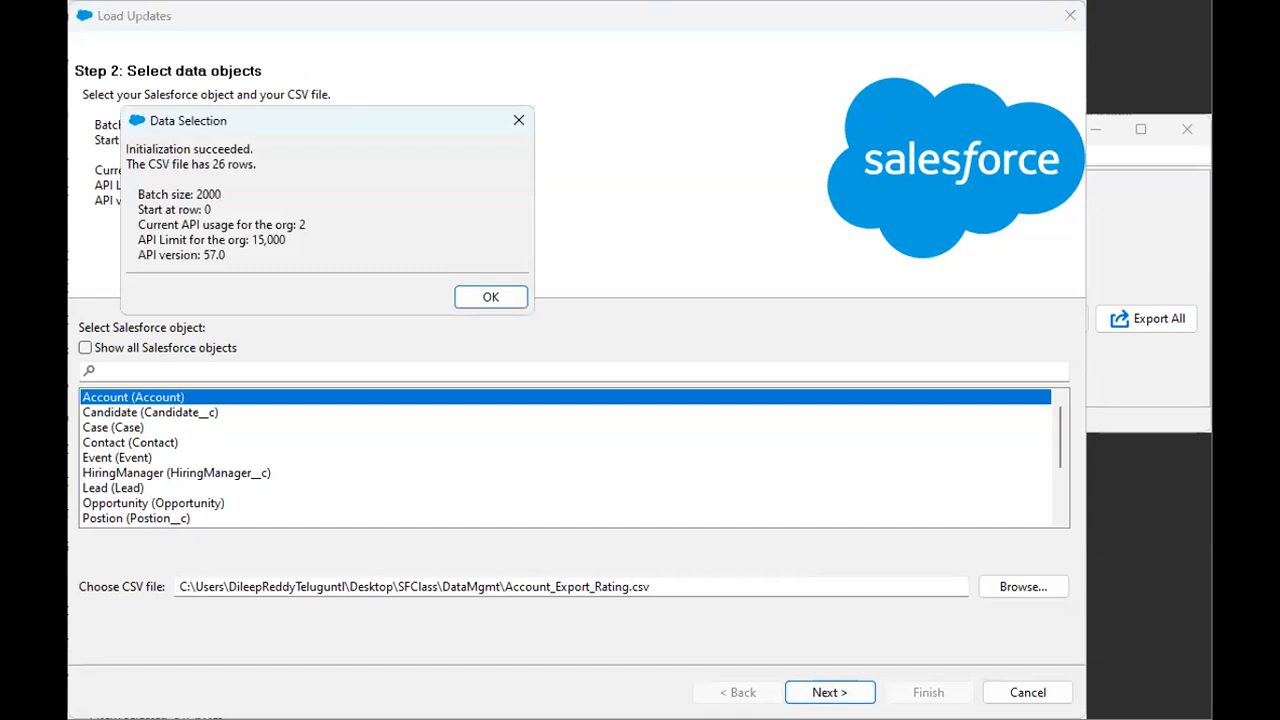
pyautogui.click(480, 300)
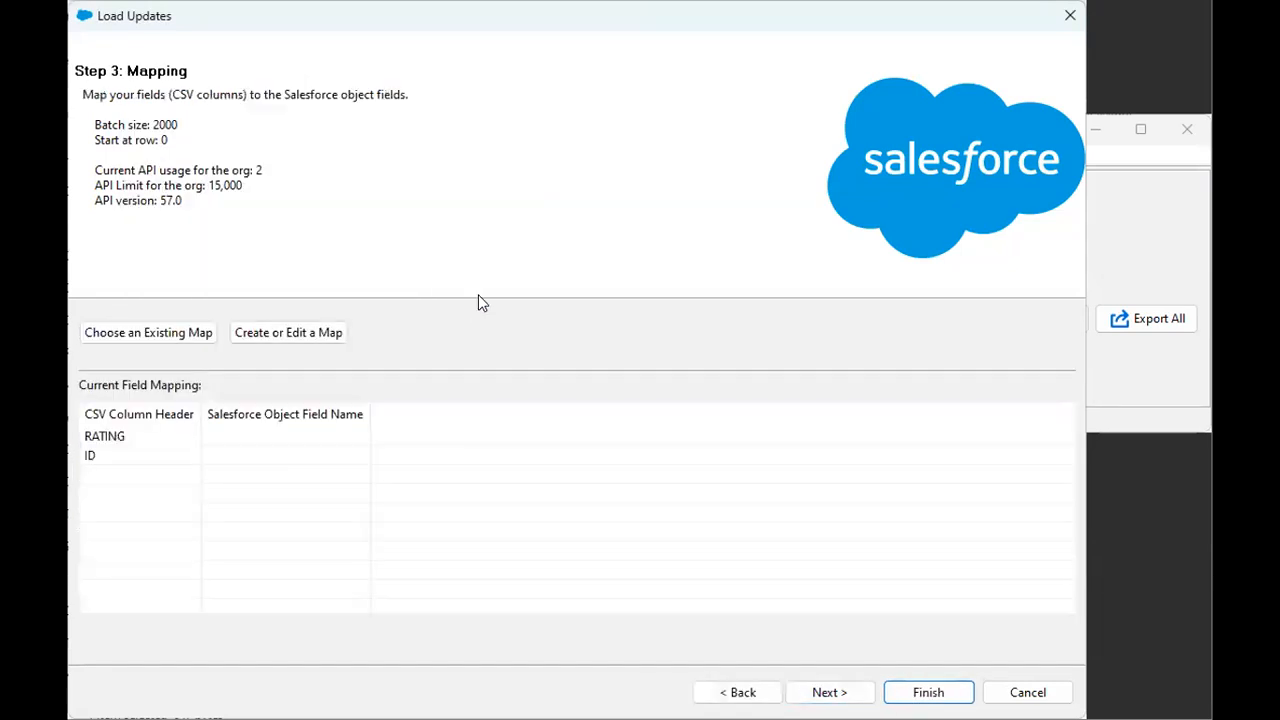
# Create a field map that matches the ID column of the CSV to the Account Id field.
pyautogui.click(290, 336)
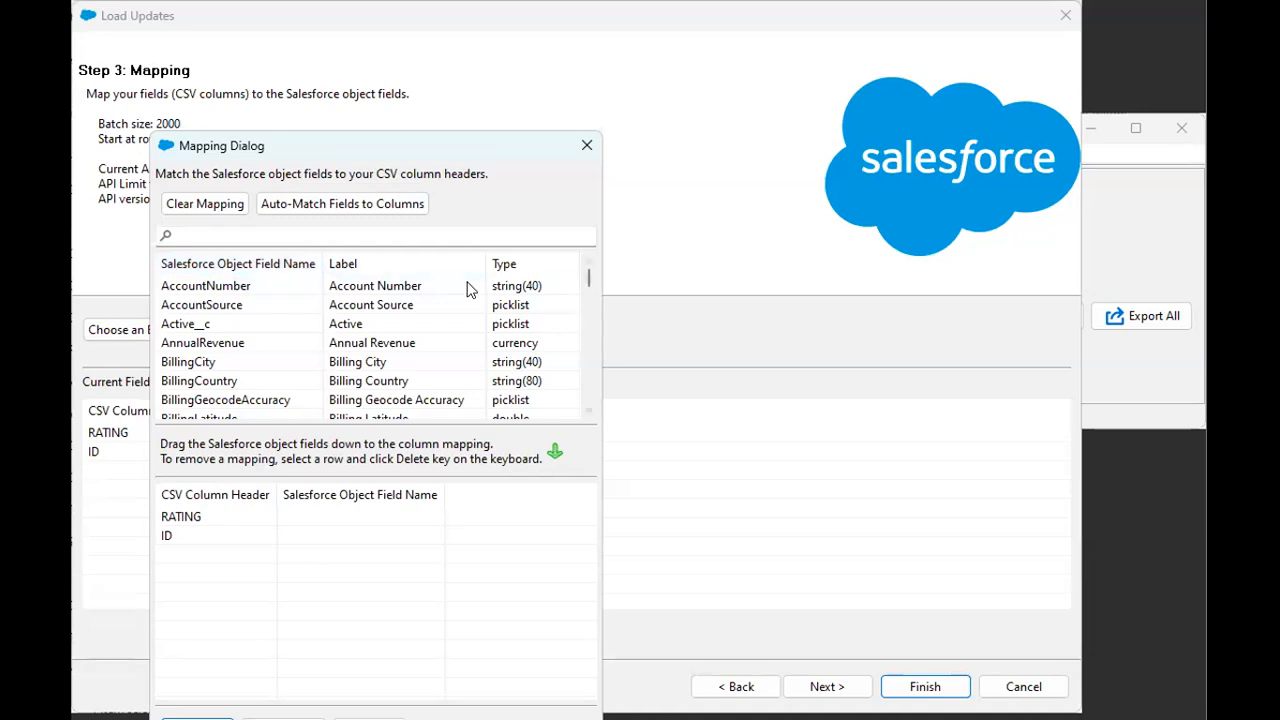
pyautogui.scroll(-1, 591, 285)
pyautogui.scroll(-1, 591, 290)
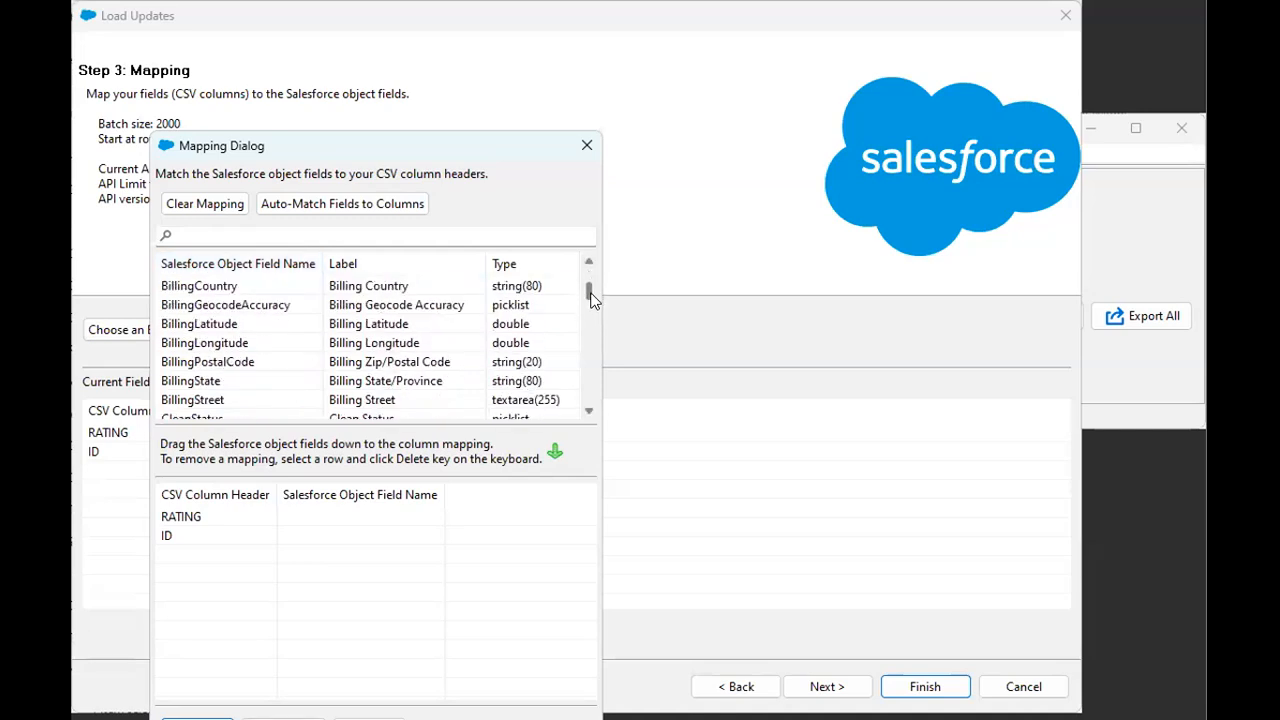
pyautogui.scroll(2, 591, 290)
pyautogui.moveTo(591, 287); pyautogui.dragTo(592, 312)
pyautogui.moveTo(214, 380); pyautogui.dragTo(358, 540)
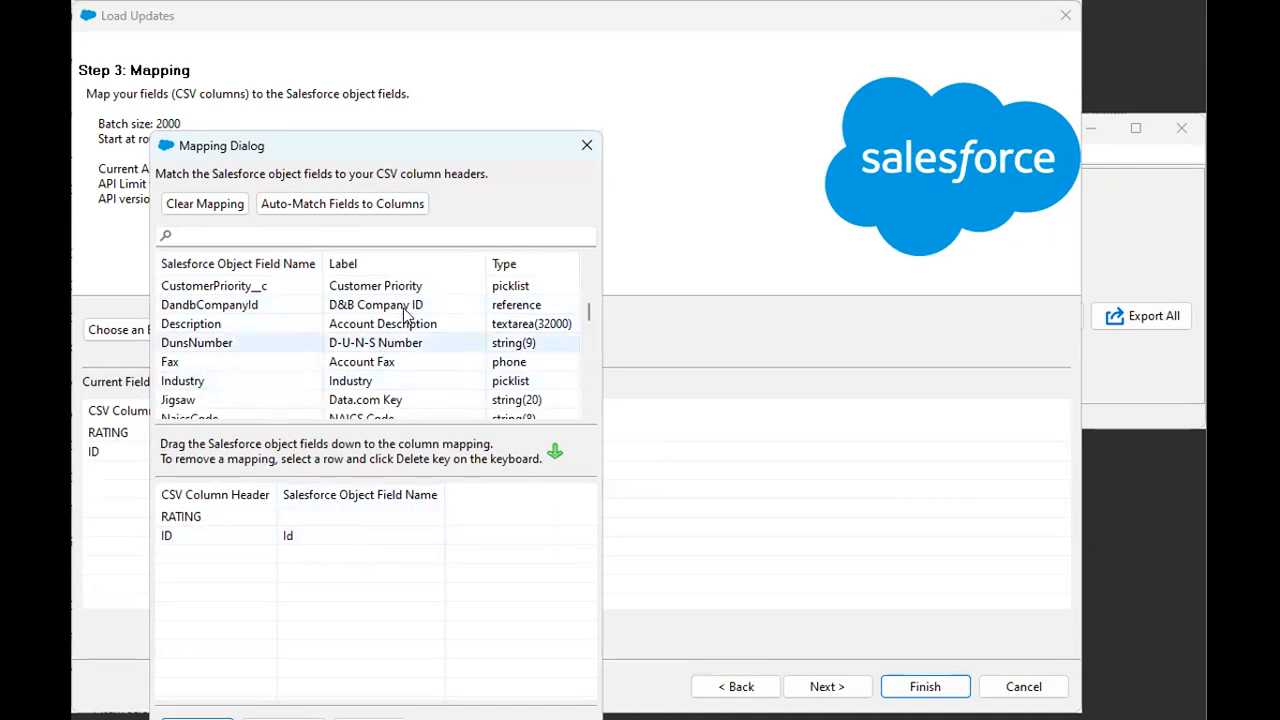
# Map the RATING column to the Rating field, accept the mapping, and run the account update.
pyautogui.scroll(-1, 405, 315)
pyautogui.scroll(-2, 406, 316)
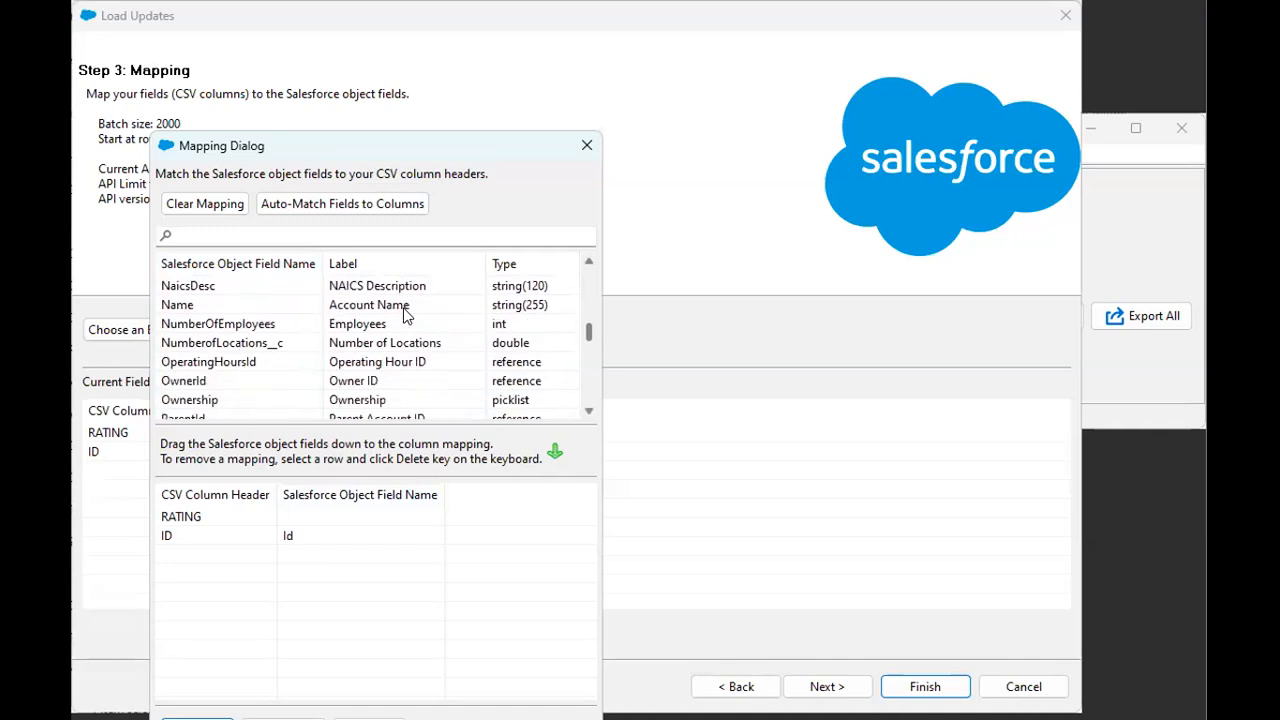
pyautogui.scroll(-1, 405, 315)
pyautogui.moveTo(200, 400); pyautogui.dragTo(332, 520)
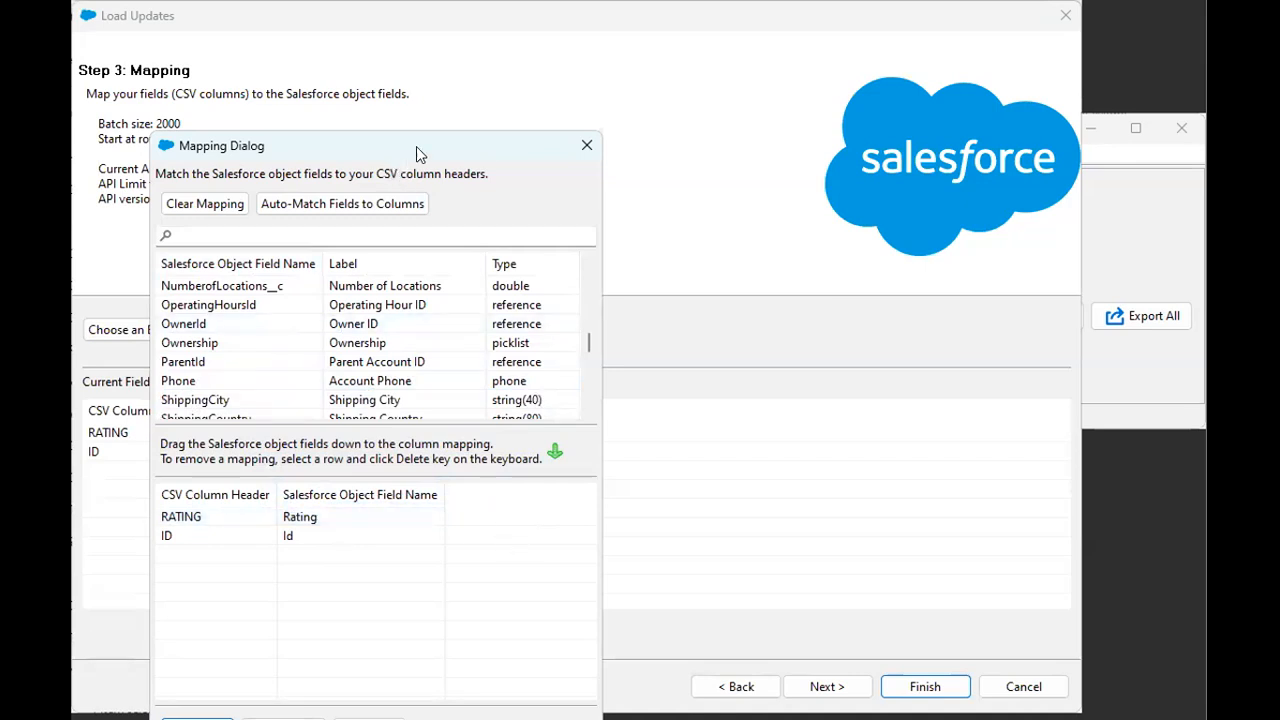
pyautogui.click(198, 674)
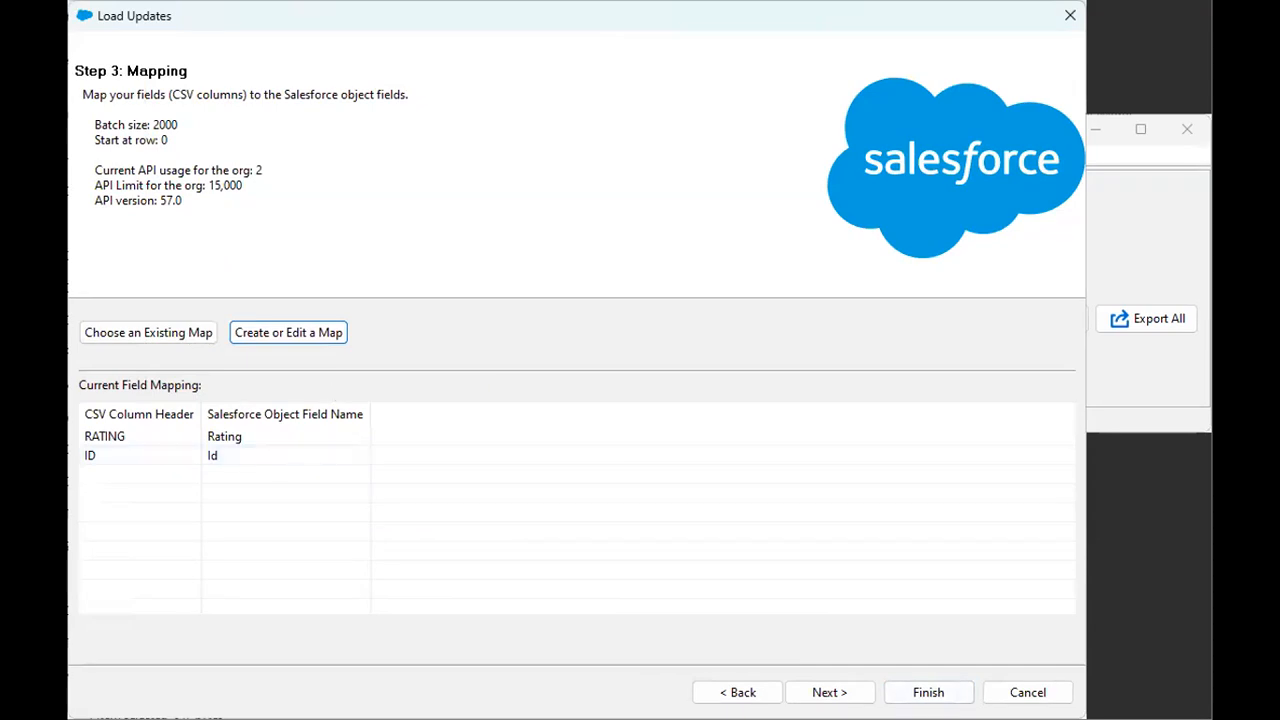
pyautogui.click(928, 692)
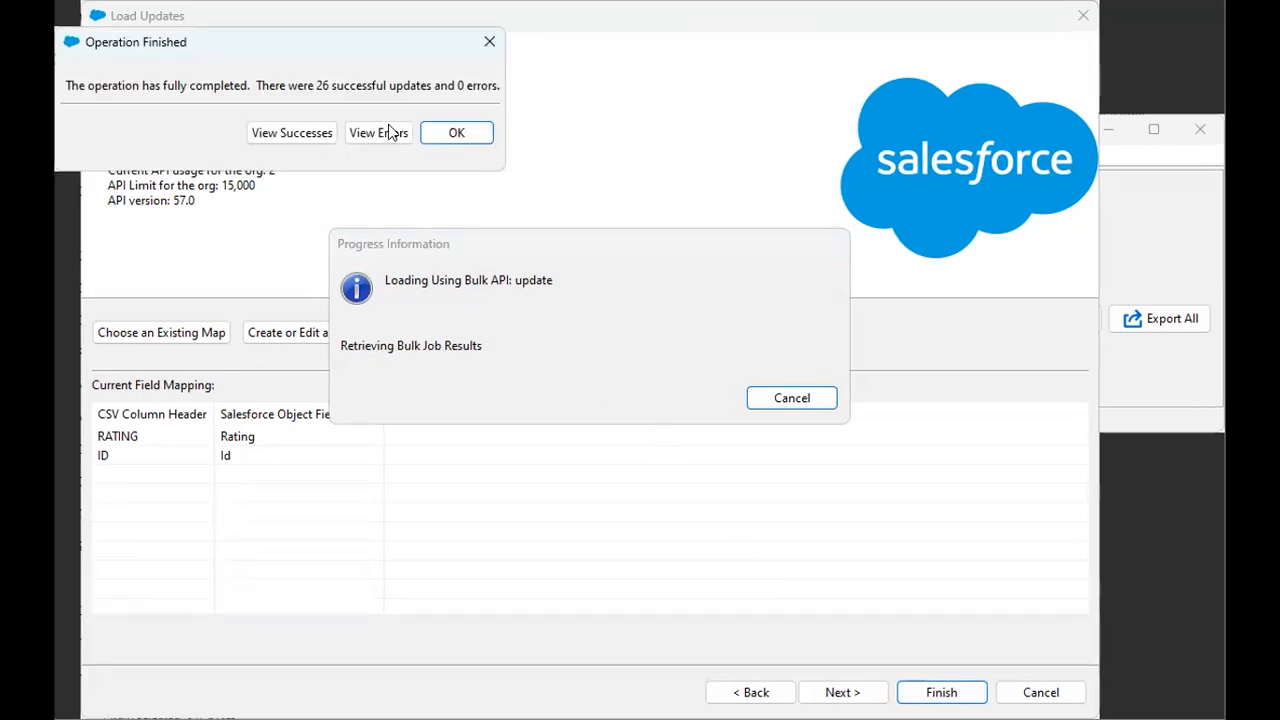
pyautogui.click(455, 135)
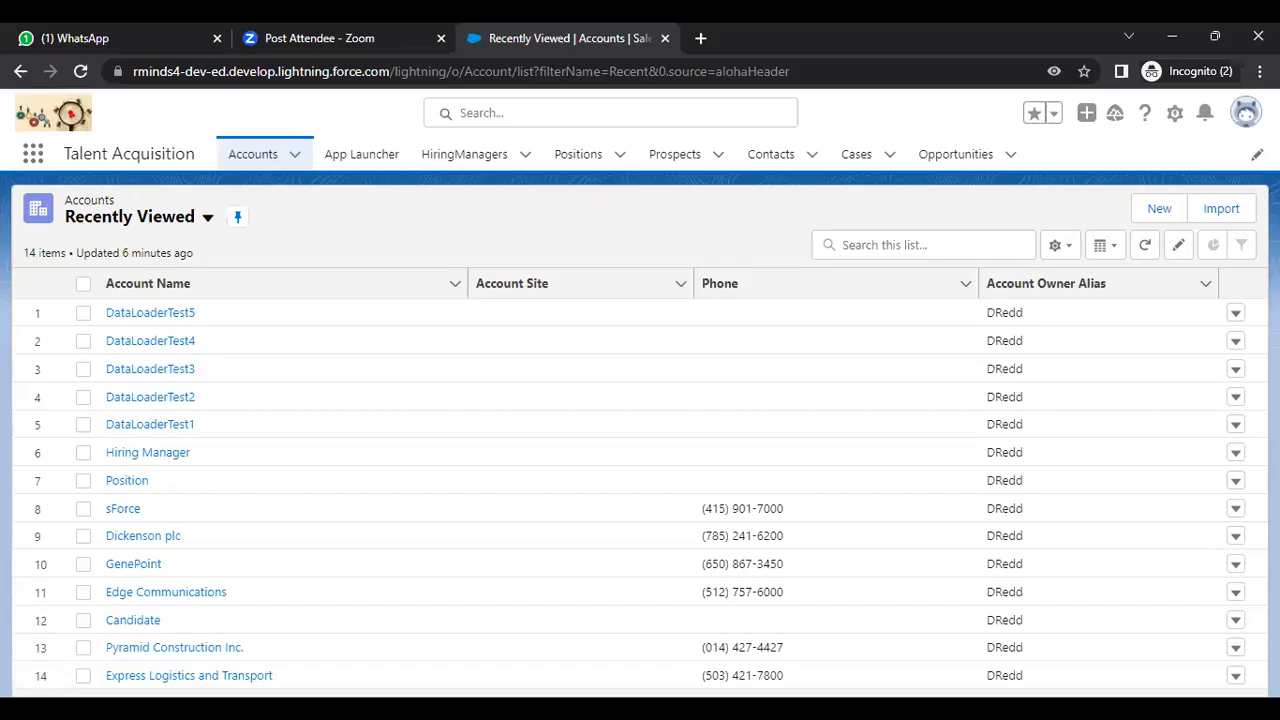
# Switch to Salesforce in the browser, refresh the Recently Viewed accounts list, and check the list view controls.
pyautogui.click(1068, 250)
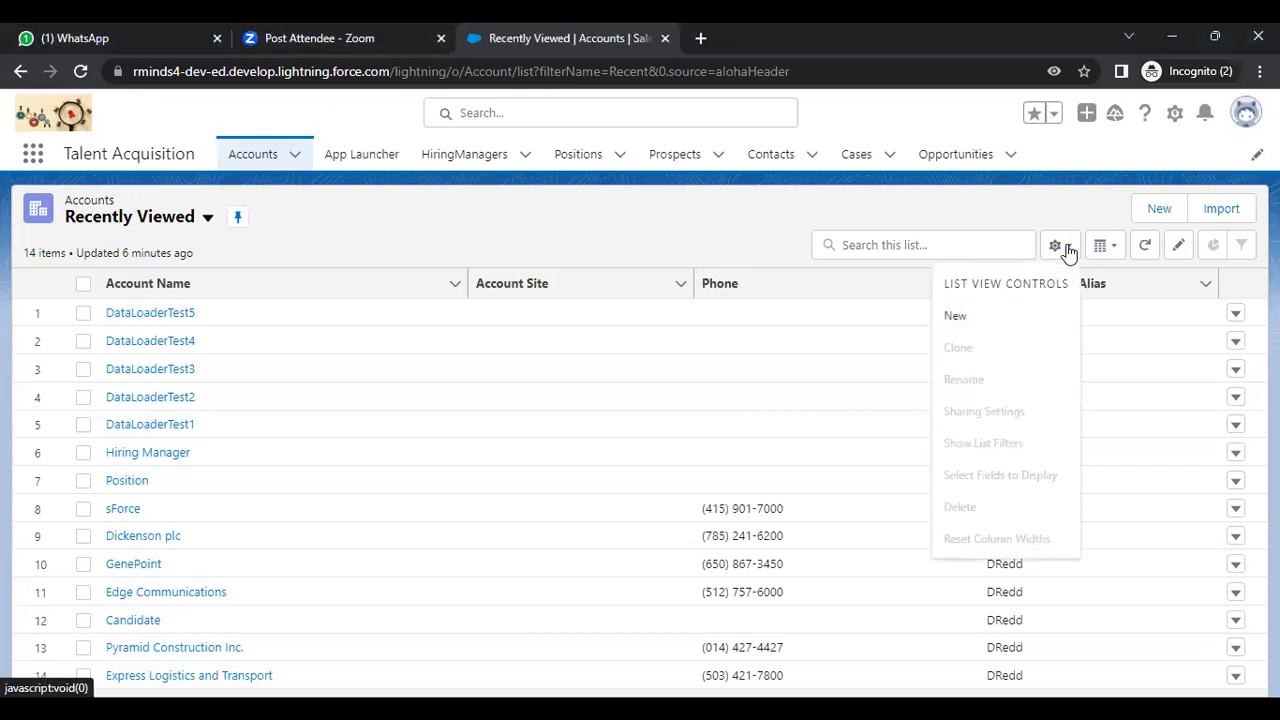
pyautogui.click(680, 240)
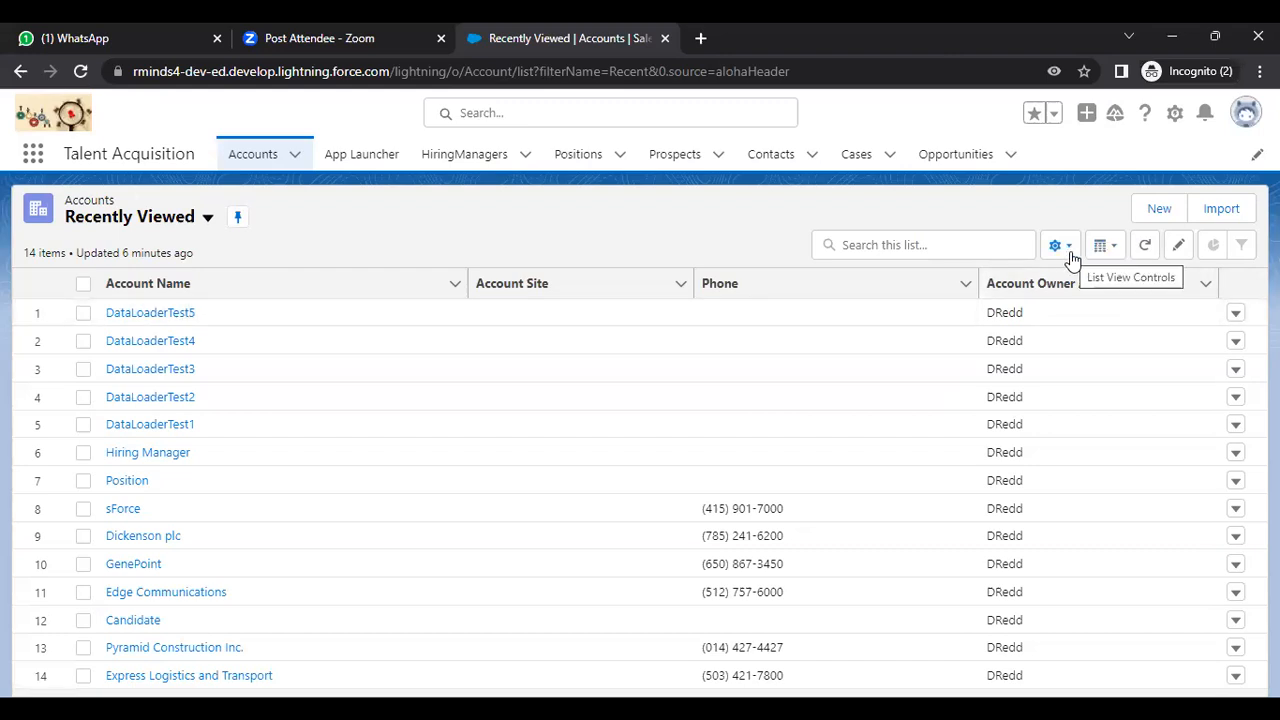
pyautogui.click(1143, 258)
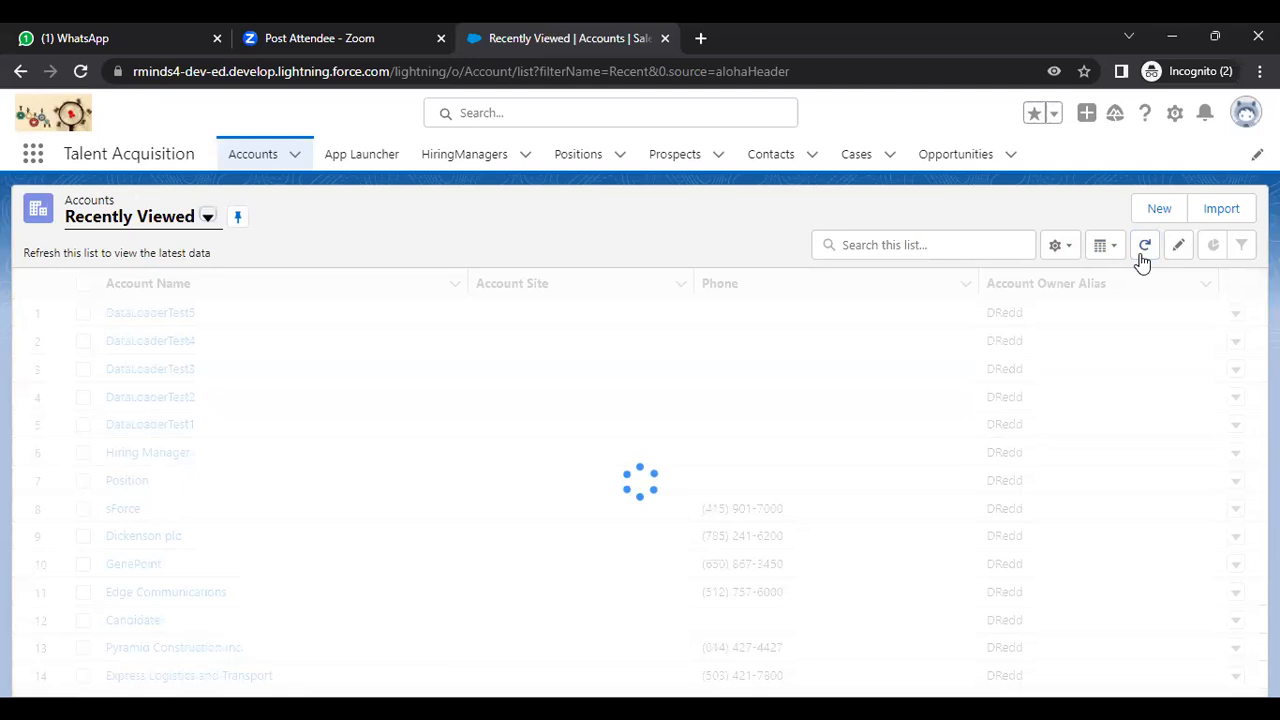
pyautogui.click(1062, 248)
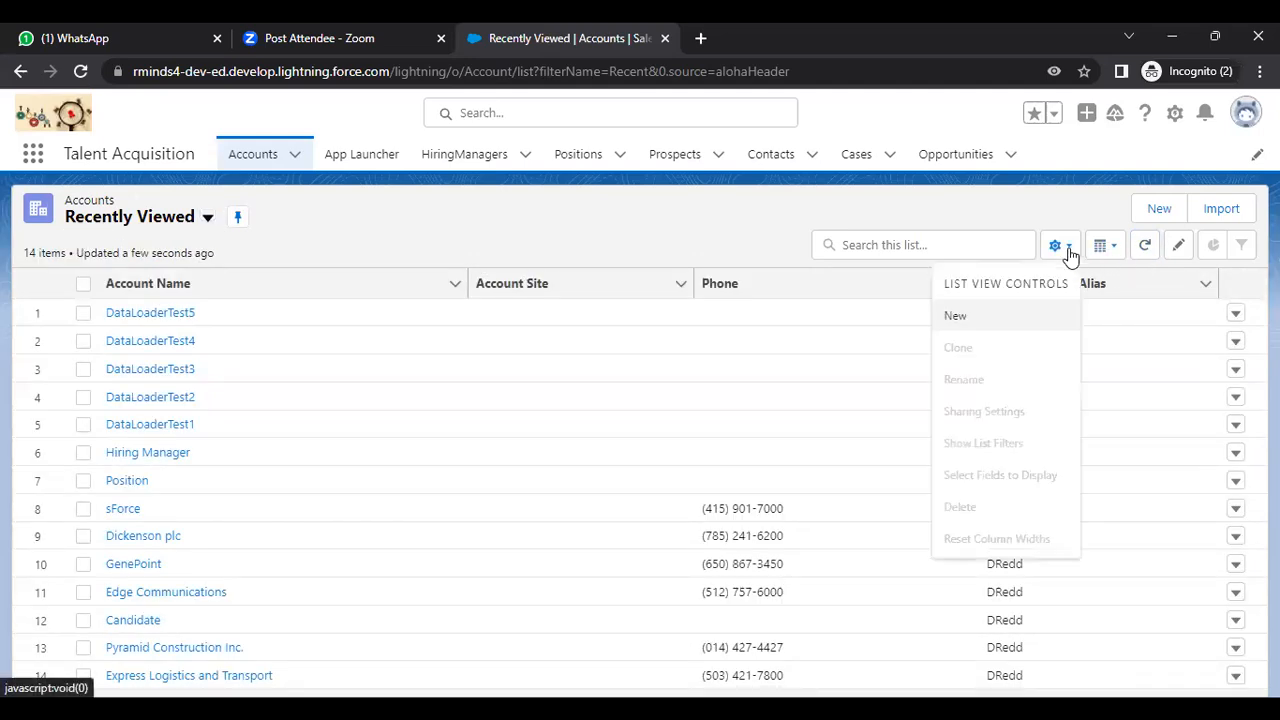
pyautogui.click(604, 199)
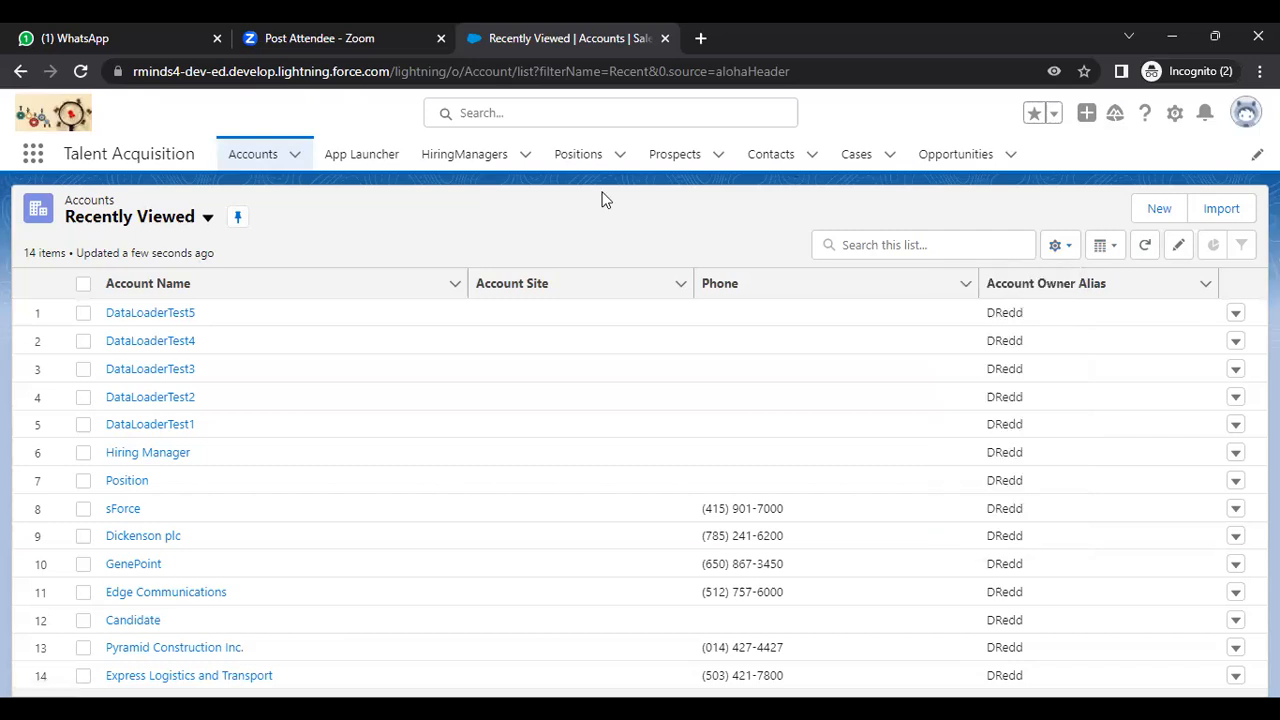
# Reload the accounts page and switch the list view to All Accounts.
pyautogui.click(81, 72)
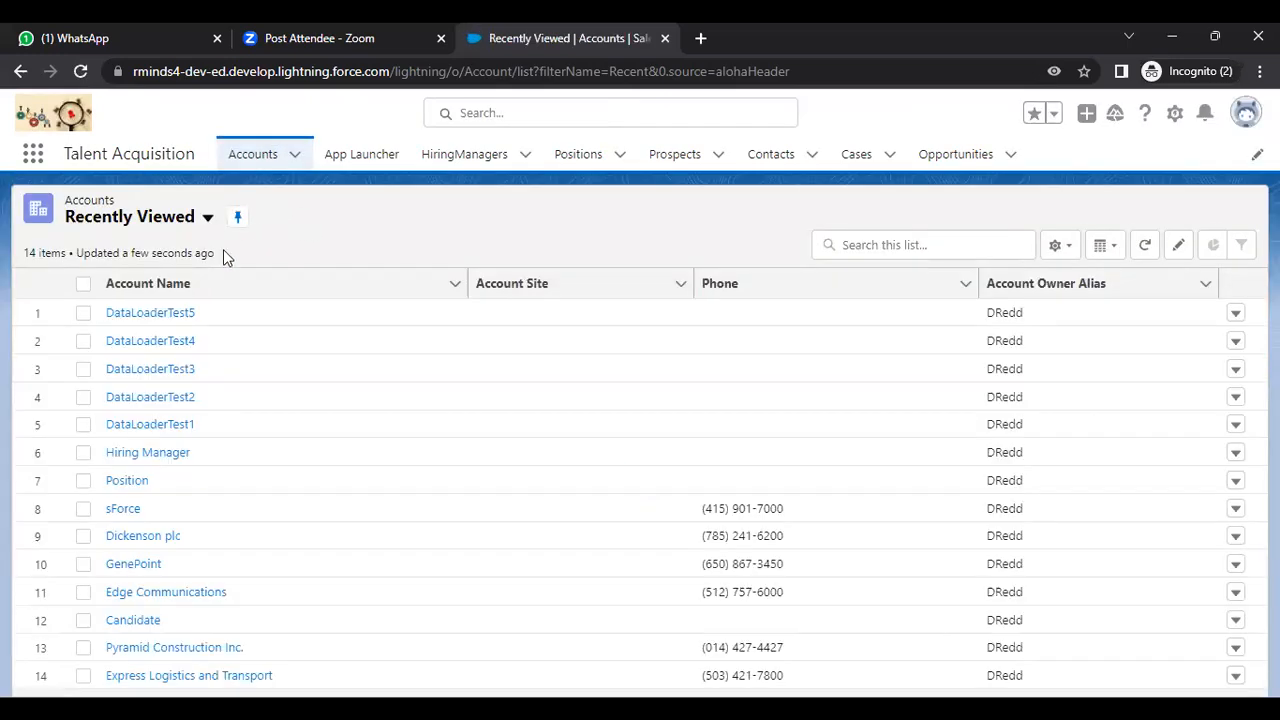
pyautogui.click(206, 219)
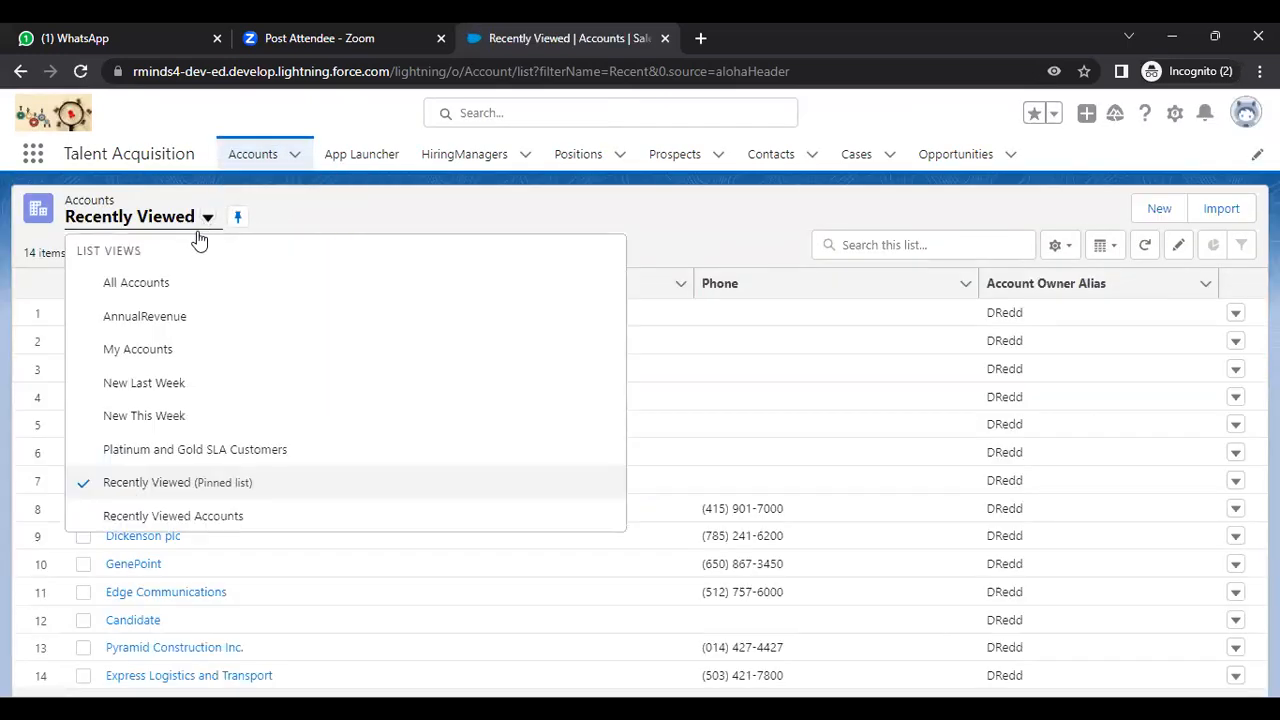
pyautogui.click(143, 285)
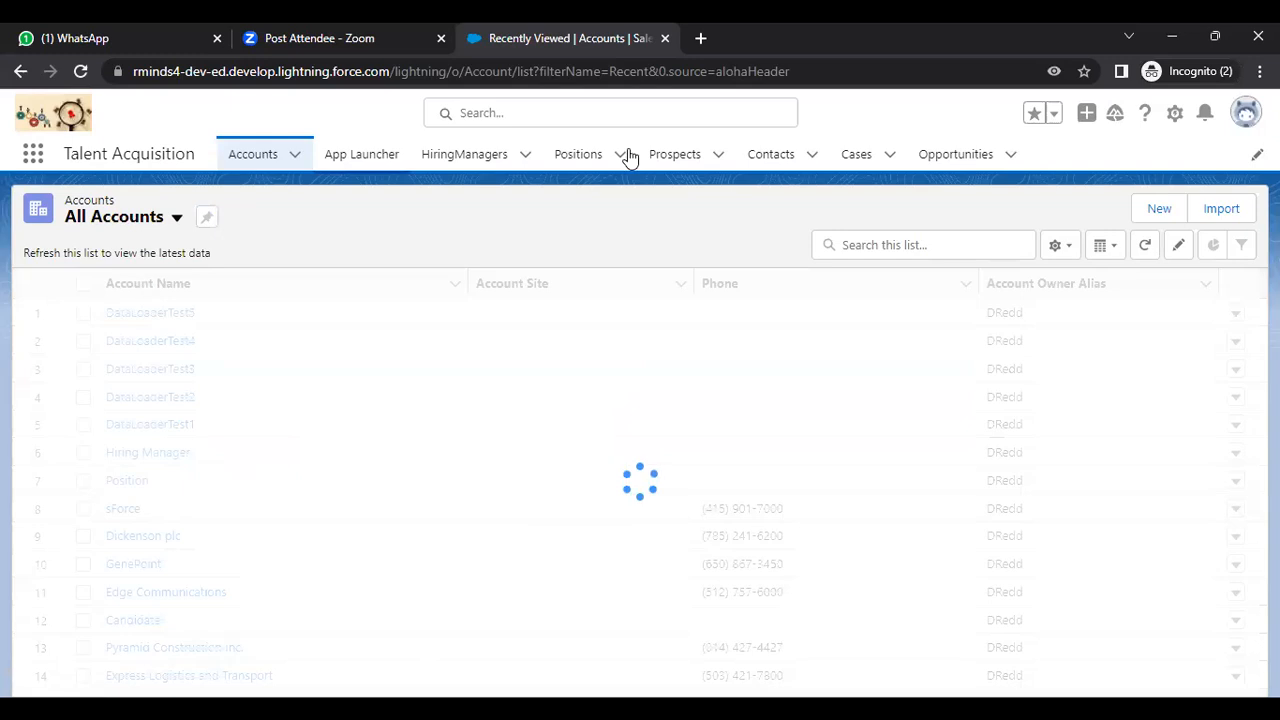
# Open the displayed-fields selection for the All Accounts list view and add Rating to the visible fields.
pyautogui.click(1073, 253)
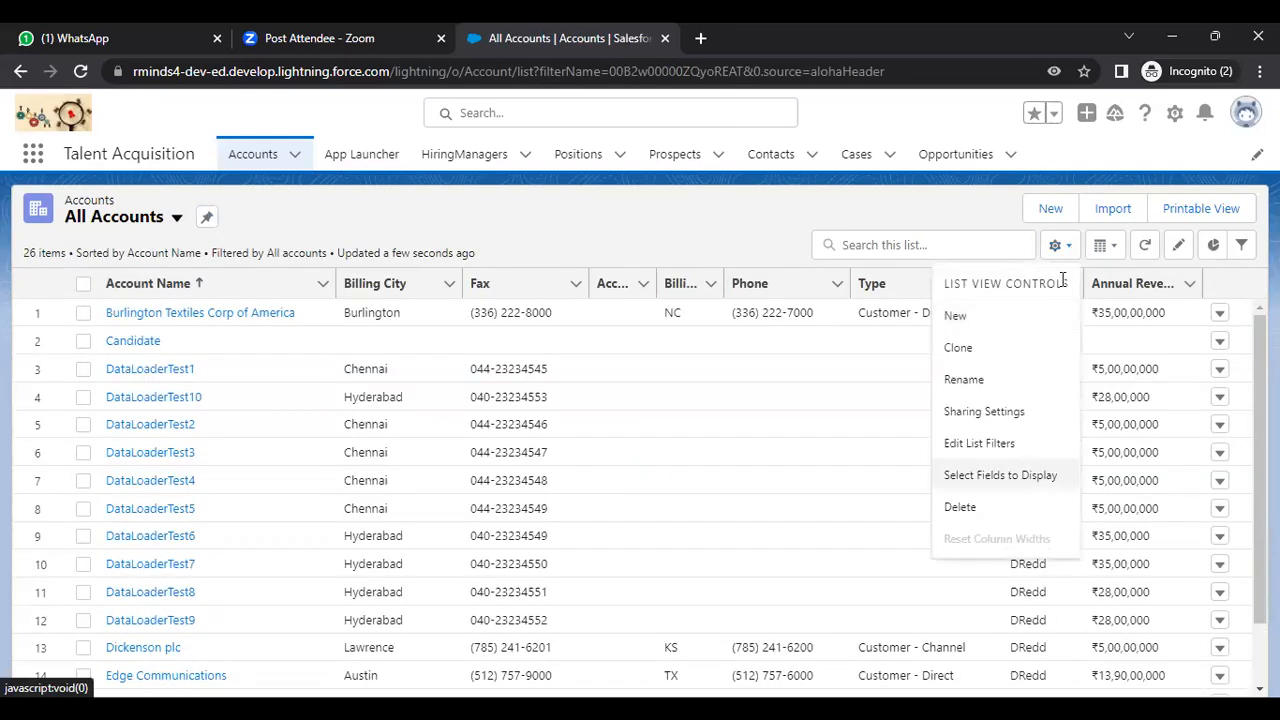
pyautogui.press('Return')
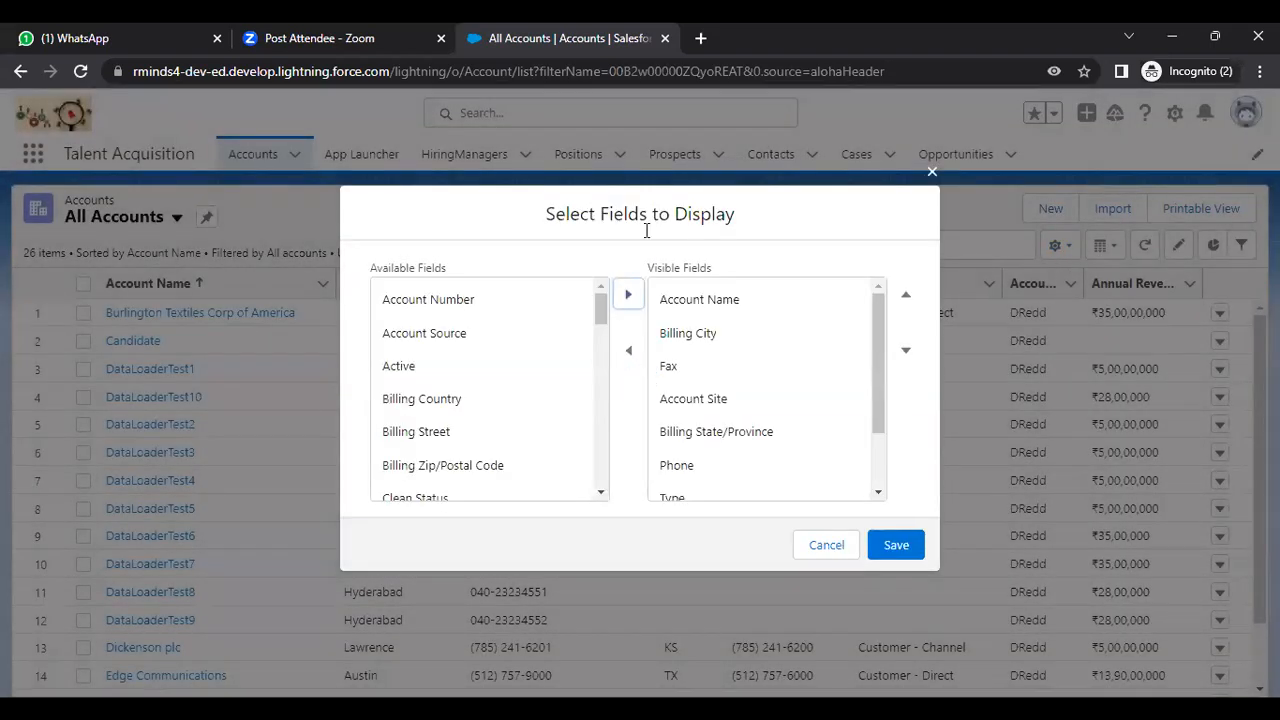
pyautogui.moveTo(646, 218); pyautogui.dragTo(356, 210)
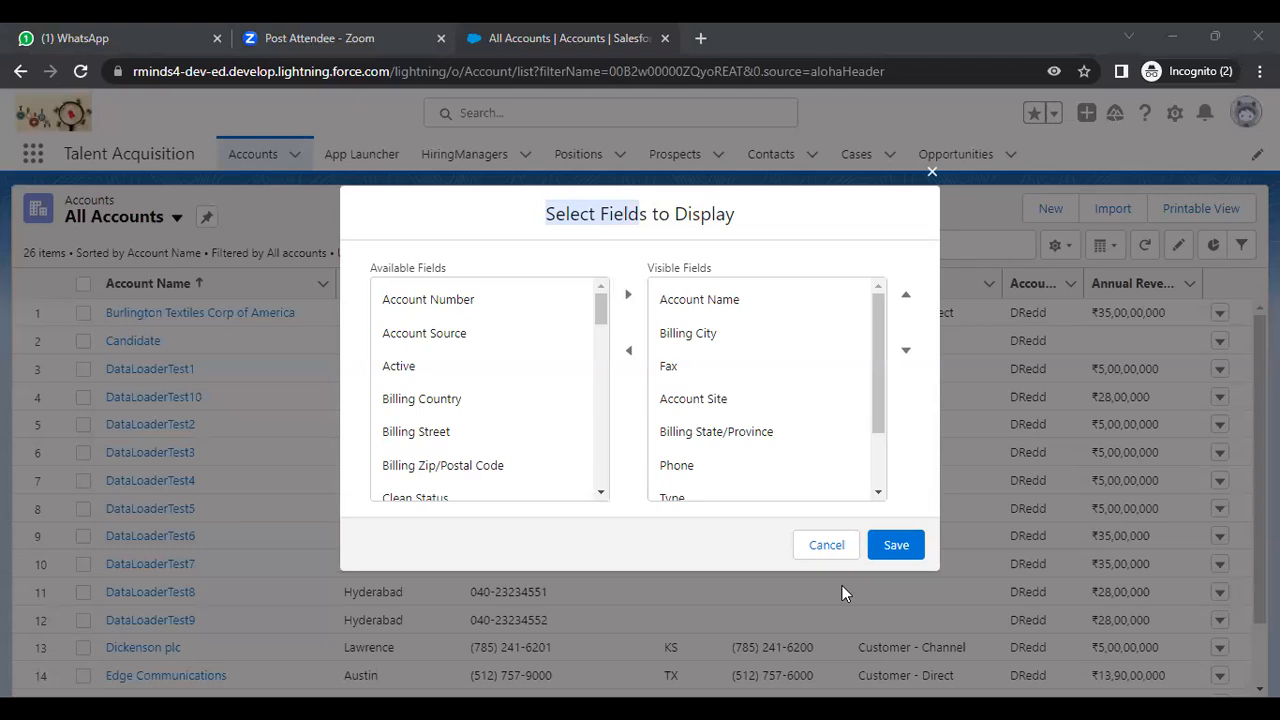
pyautogui.click(874, 298)
pyautogui.moveTo(600, 308); pyautogui.dragTo(609, 407)
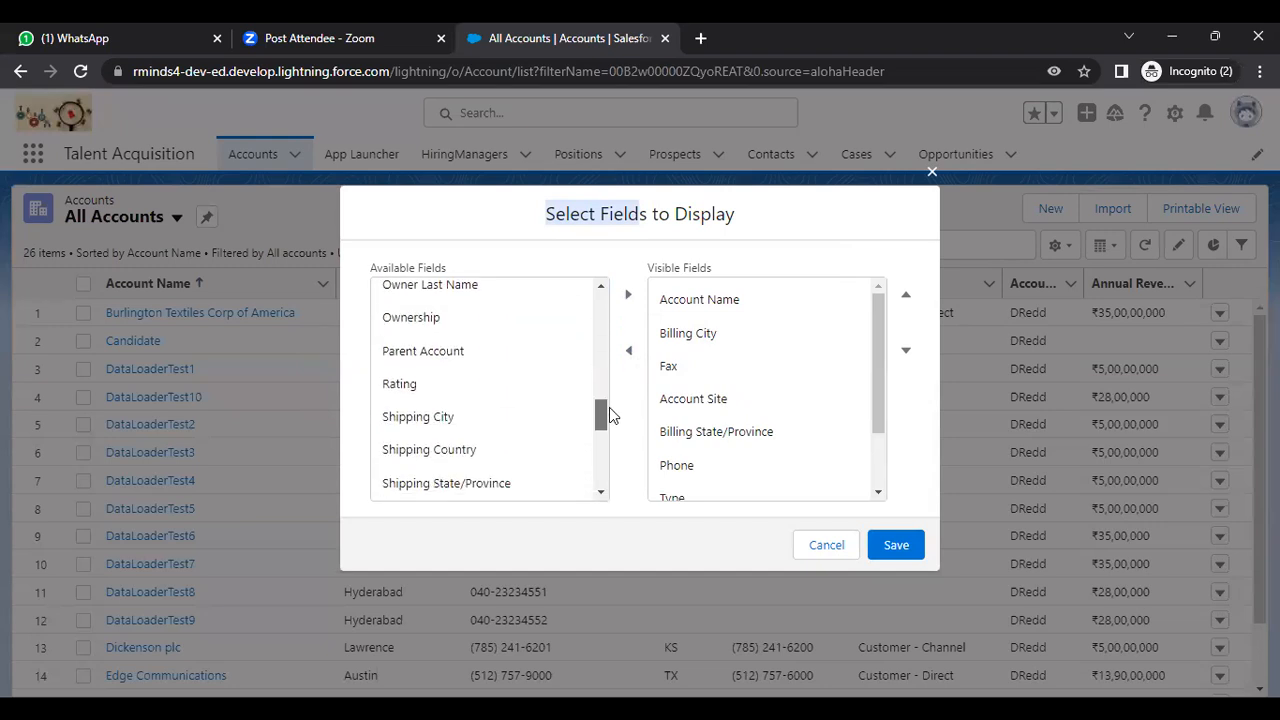
pyautogui.click(455, 388)
pyautogui.click(628, 294)
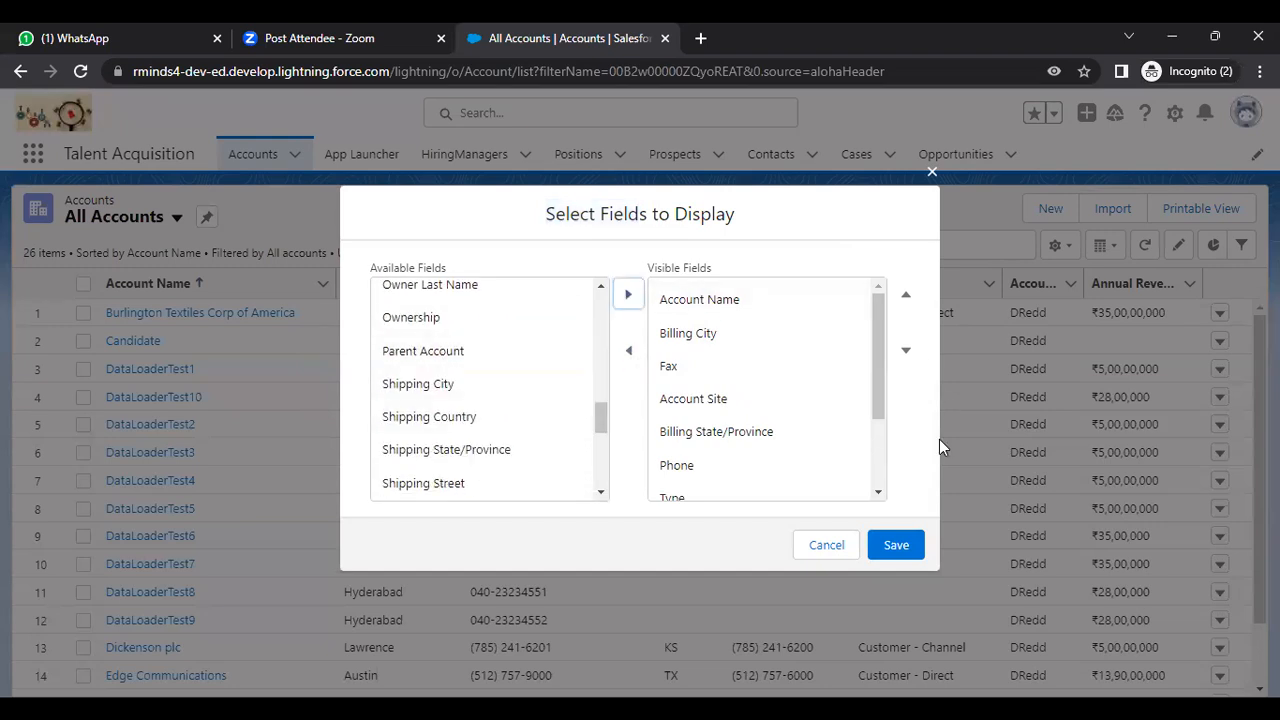
# Move Rating directly below Billing City in the visible fields, save the list view, and review the account ratings.
pyautogui.moveTo(877, 403); pyautogui.dragTo(881, 500)
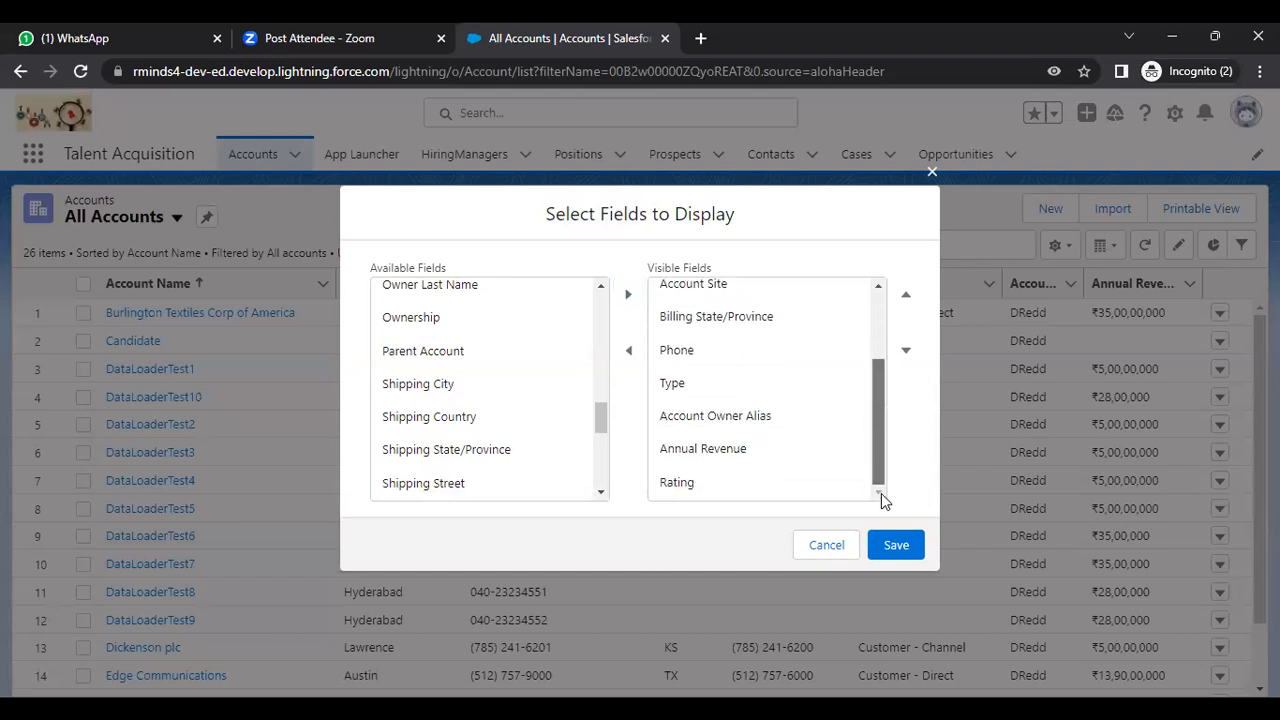
pyautogui.click(760, 484)
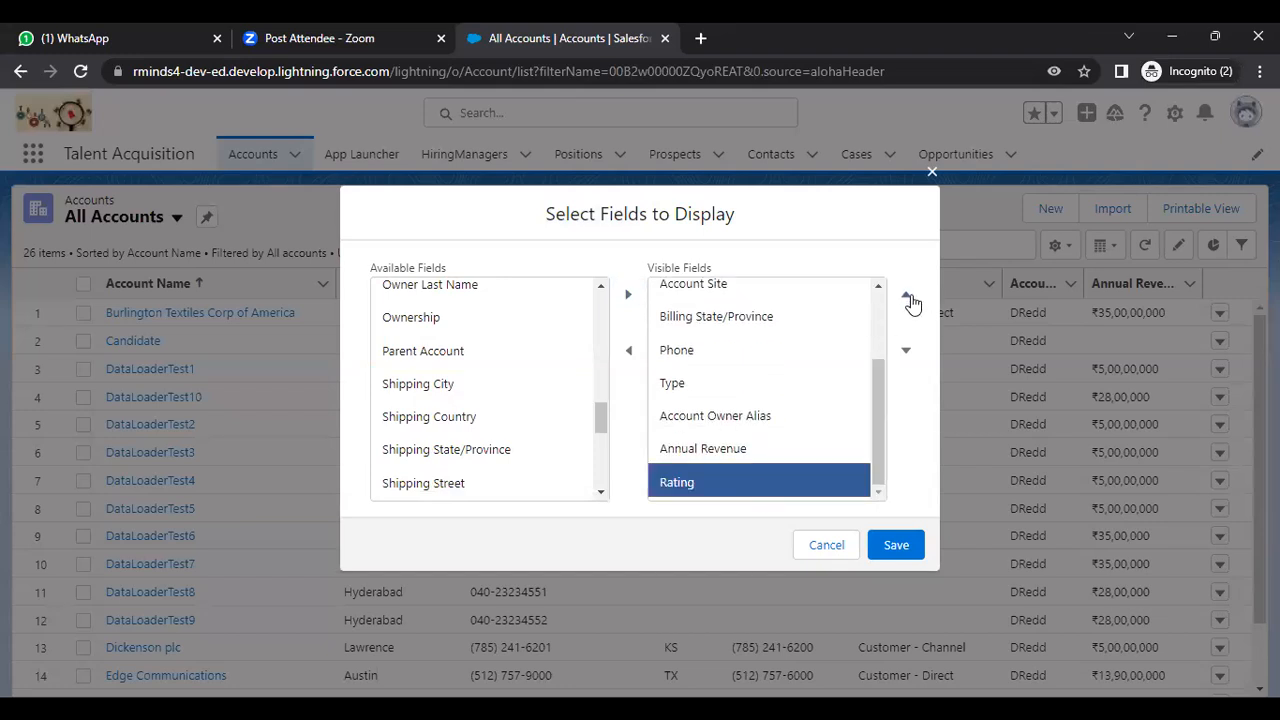
pyautogui.click(910, 300)
pyautogui.click(910, 300)
pyautogui.click(910, 300)
pyautogui.click(910, 300)
pyautogui.click(910, 300)
pyautogui.click(910, 300)
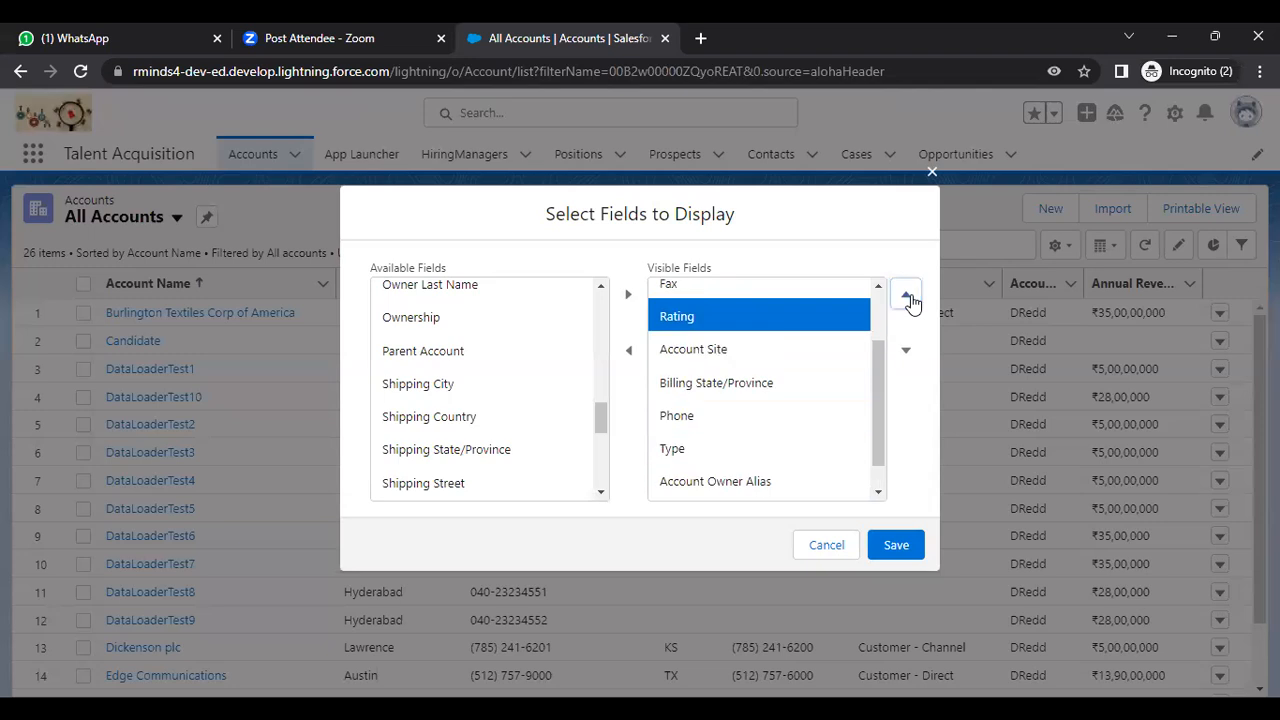
pyautogui.click(907, 298)
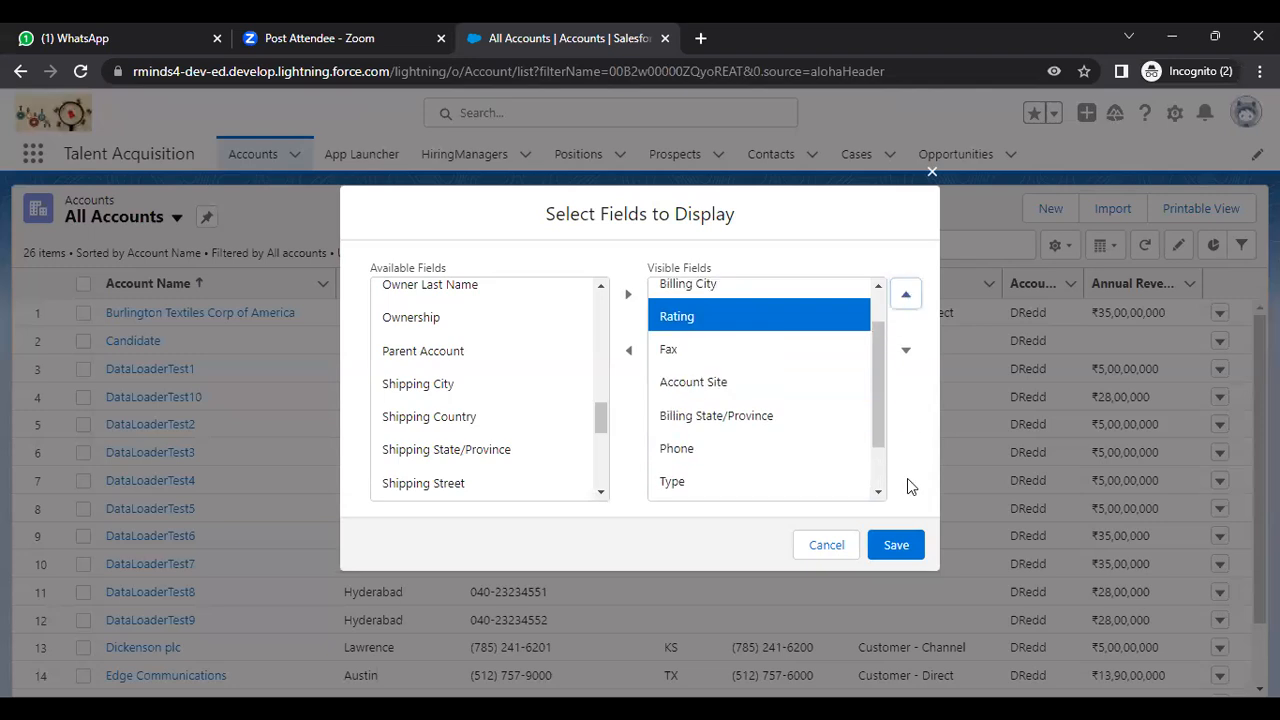
pyautogui.click(918, 544)
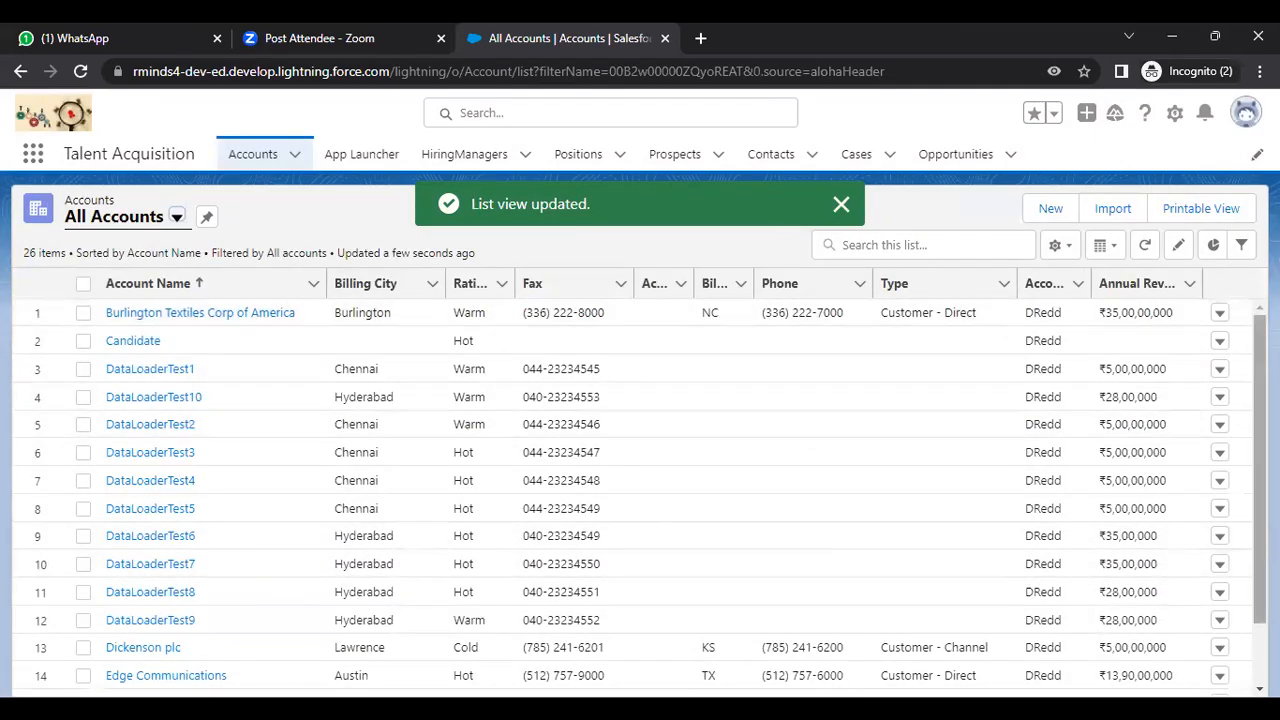
pyautogui.scroll(-4, 640, 500)
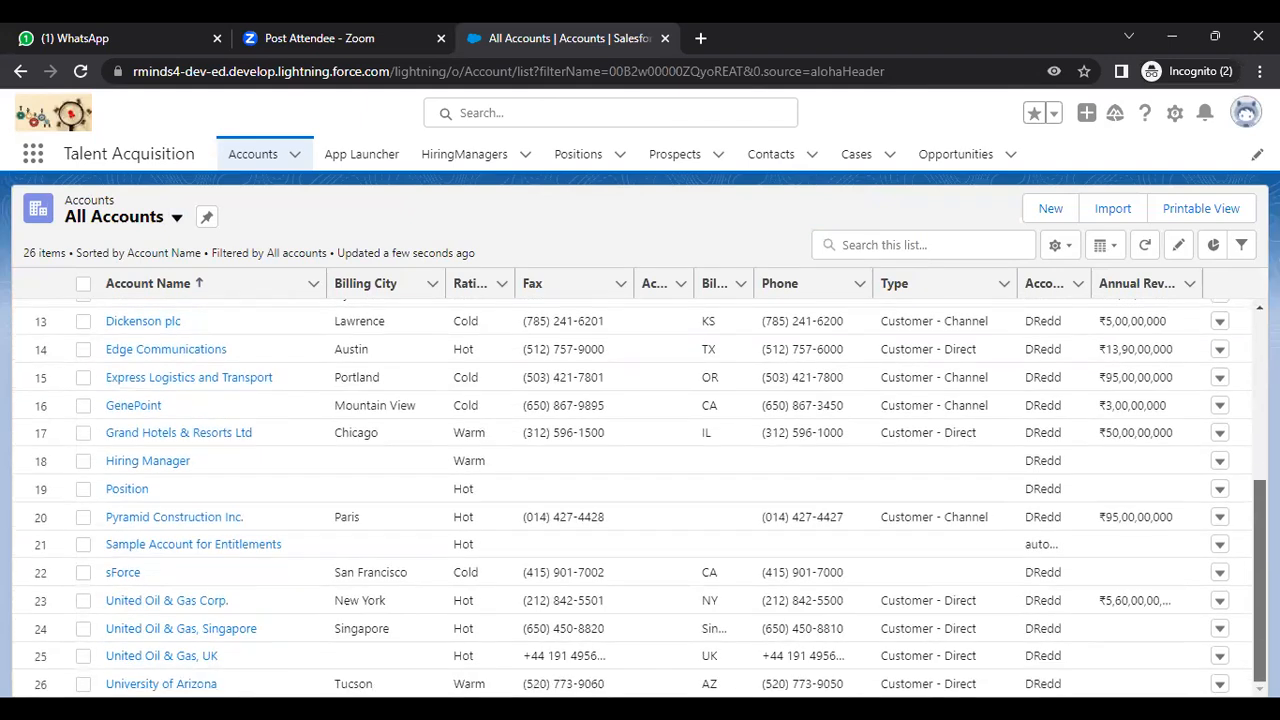
pyautogui.scroll(4, 640, 500)
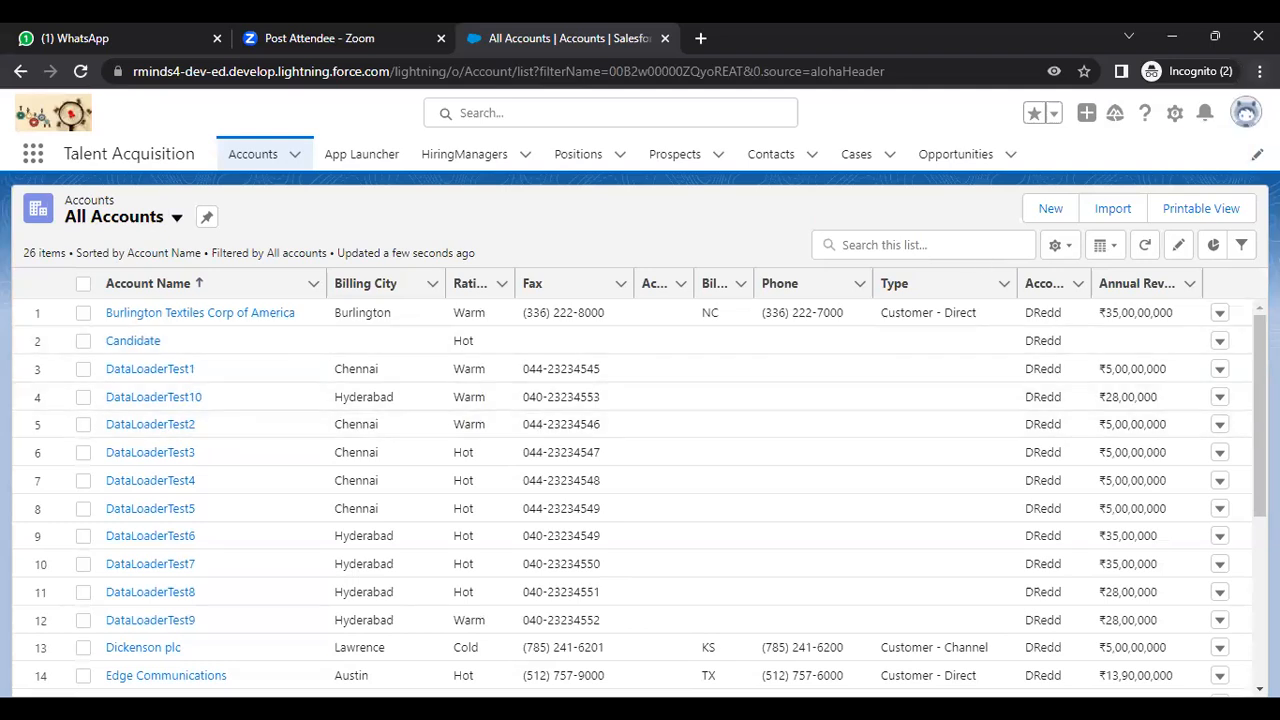
# Switch from Lightning Experience to Salesforce Classic and go to the reports and dashboards page.
pyautogui.click(1245, 112)
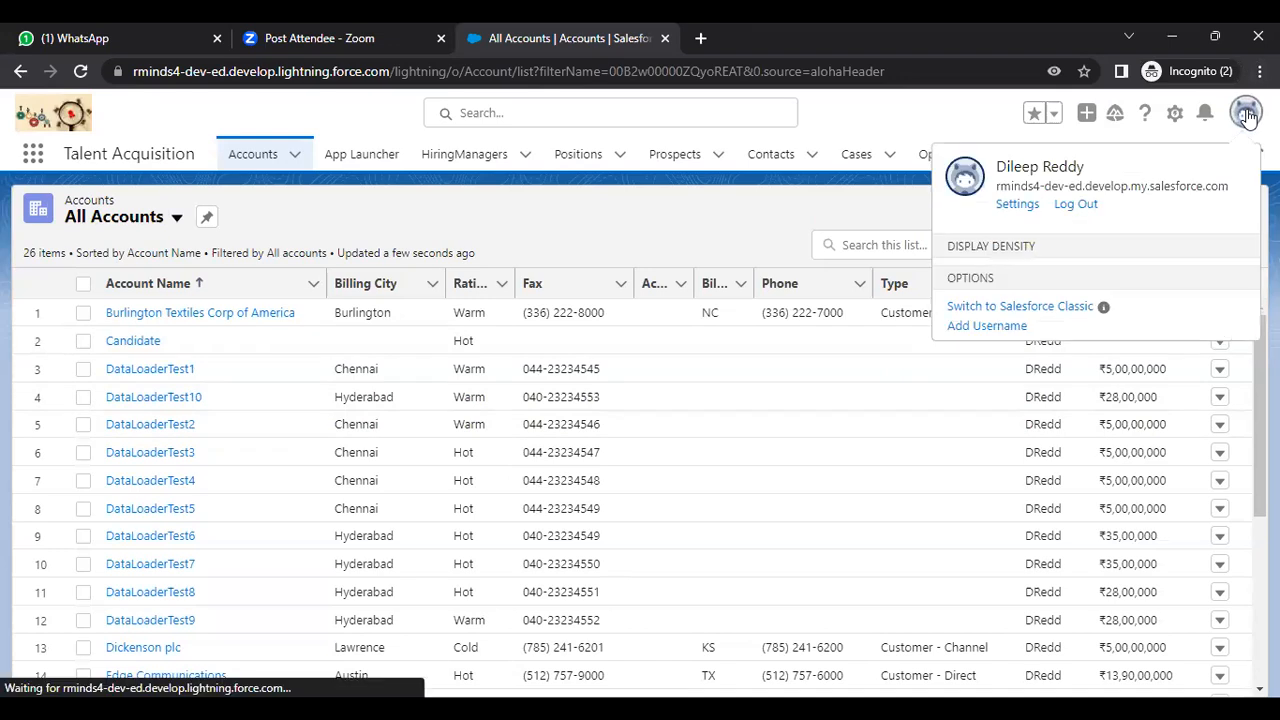
pyautogui.click(1050, 308)
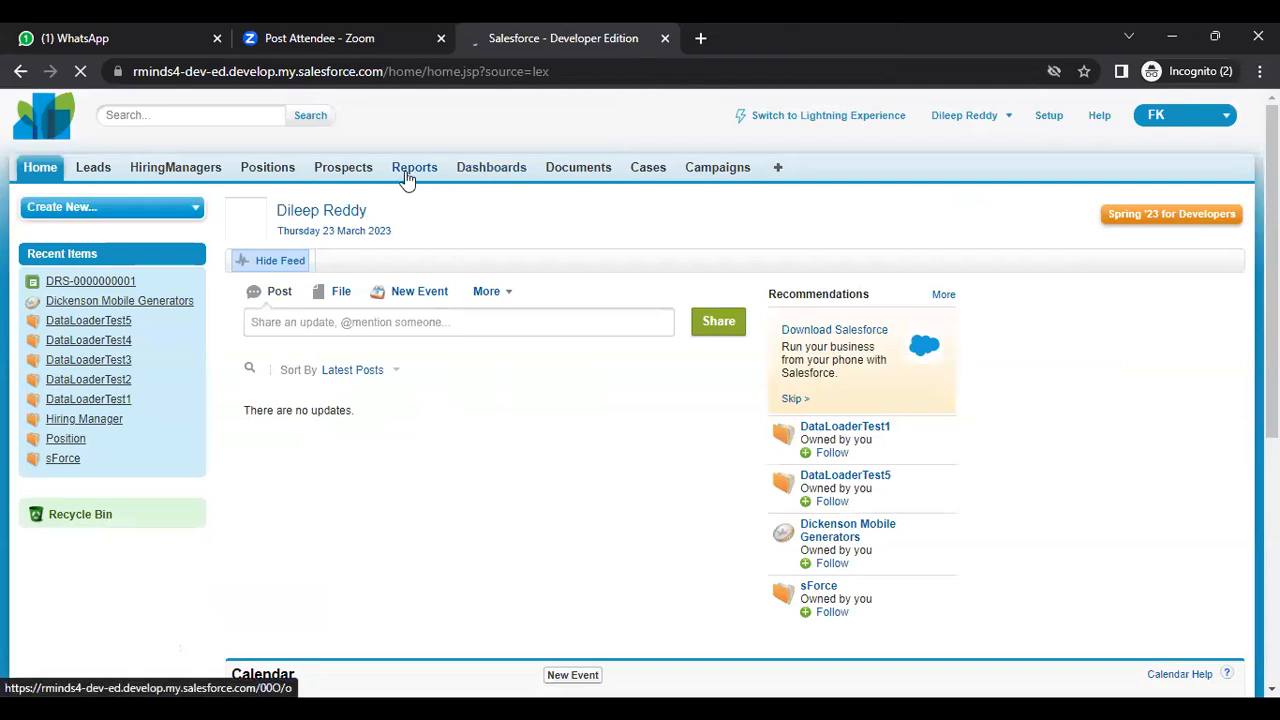
pyautogui.click(407, 177)
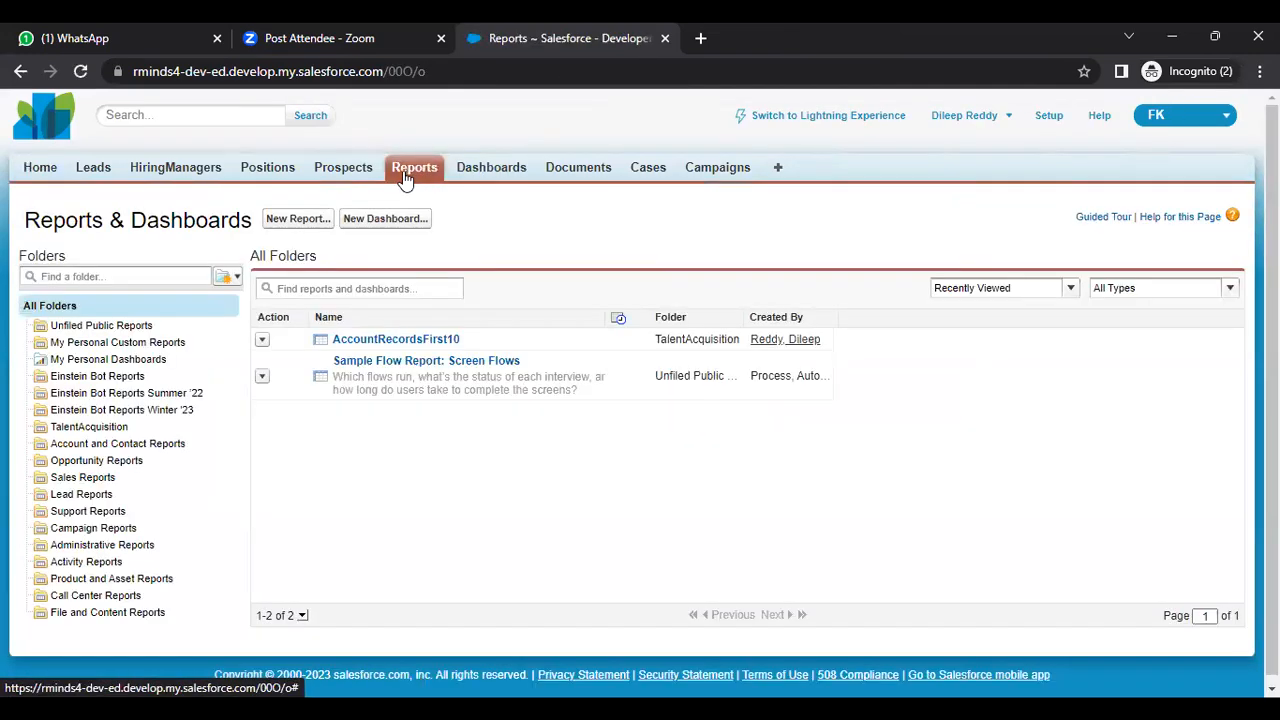
# Create a new report of the Accounts type and set its scope to All accounts.
pyautogui.click(297, 219)
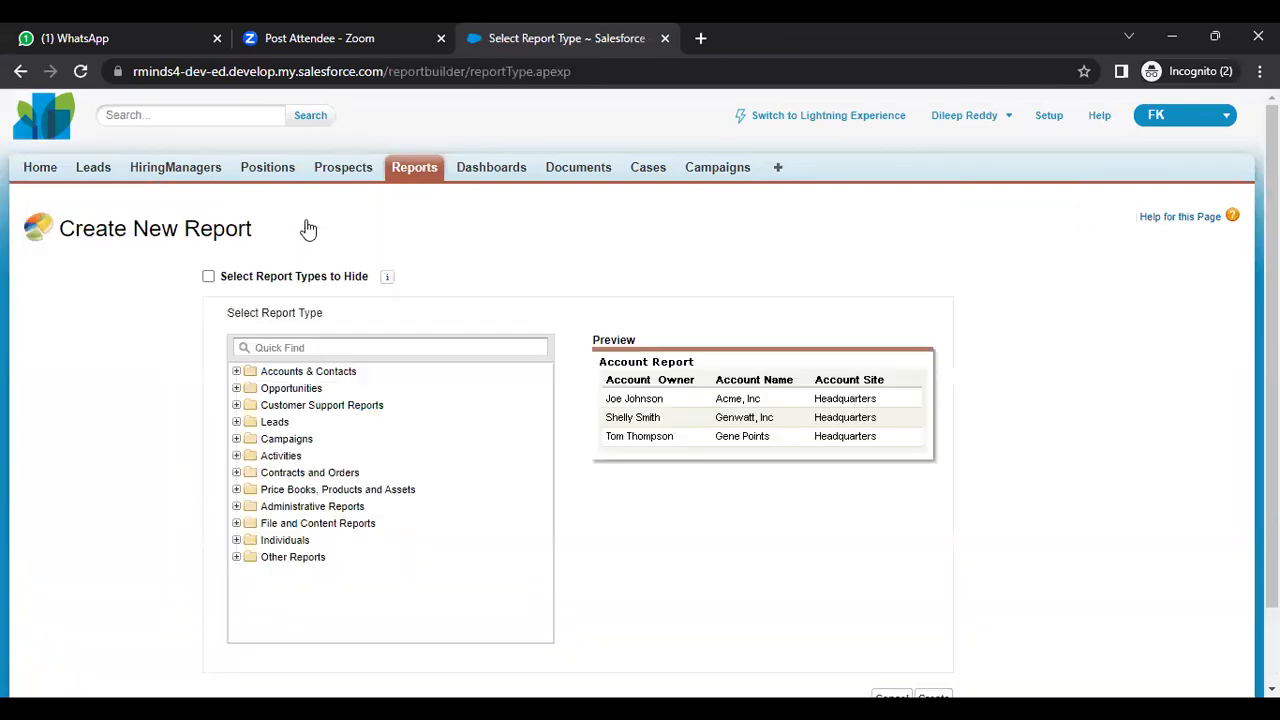
pyautogui.click(237, 372)
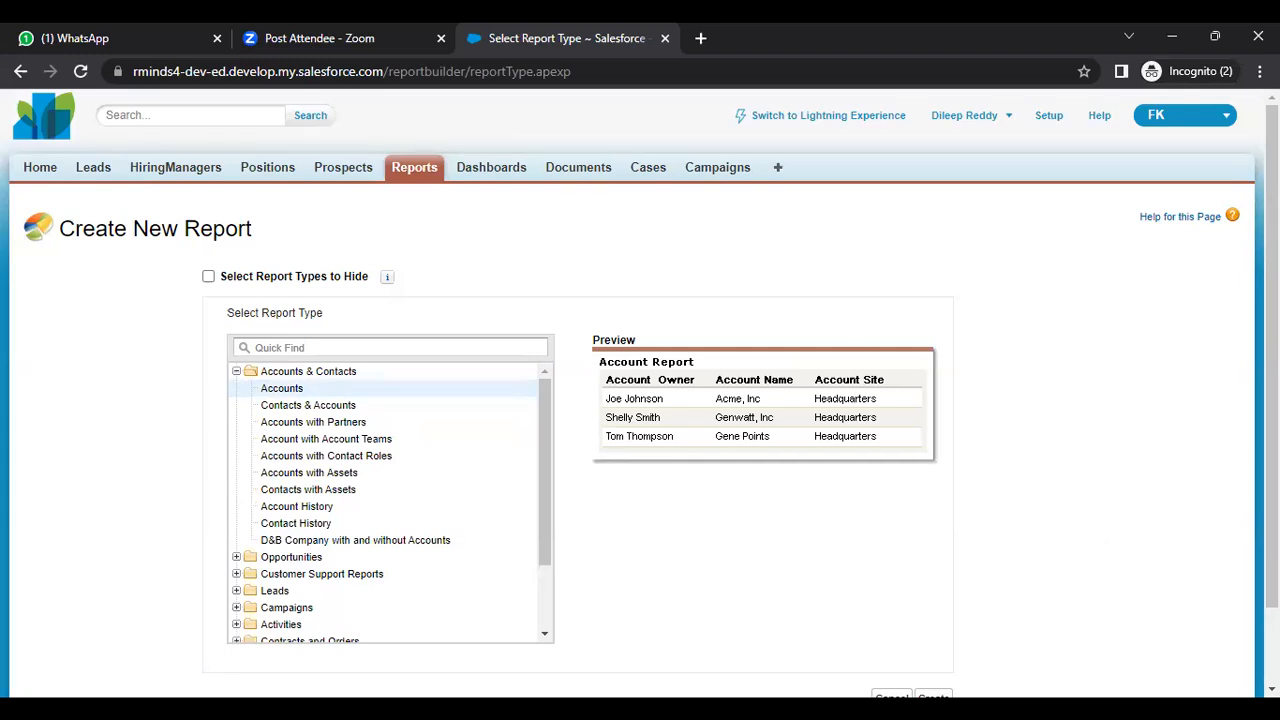
pyautogui.scroll(-1, 933, 600)
pyautogui.click(933, 627)
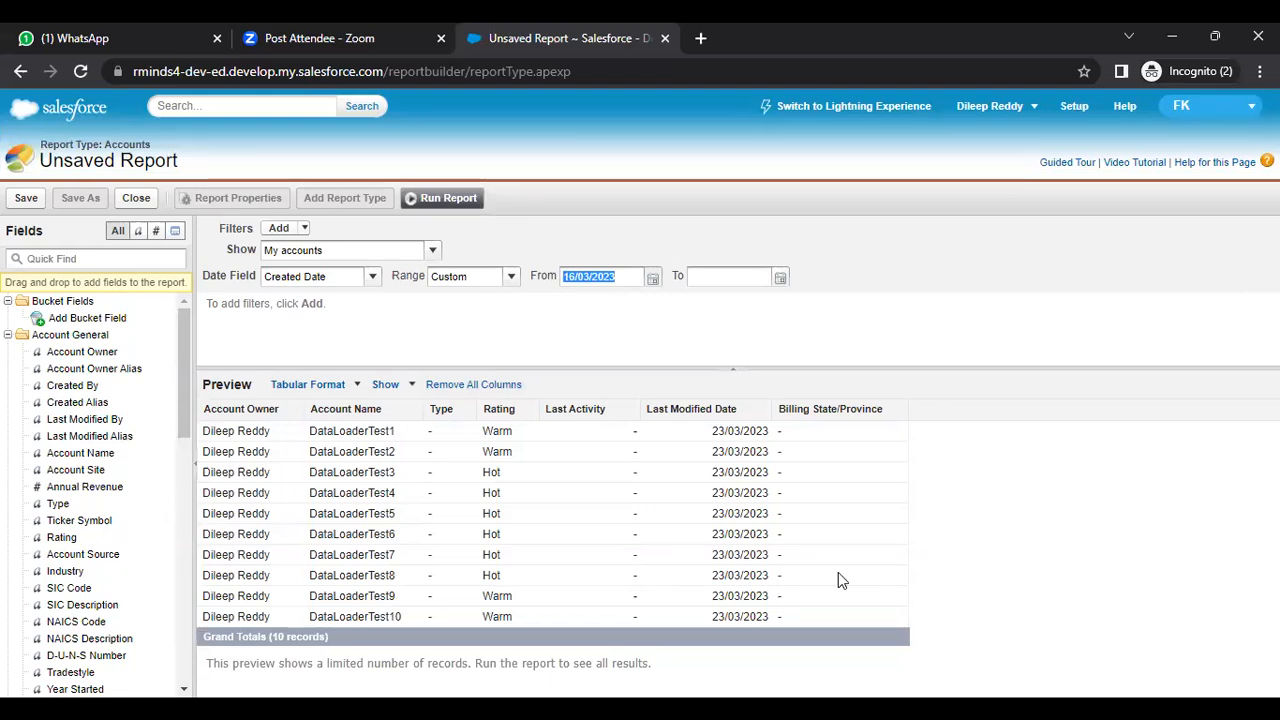
pyautogui.click(375, 254)
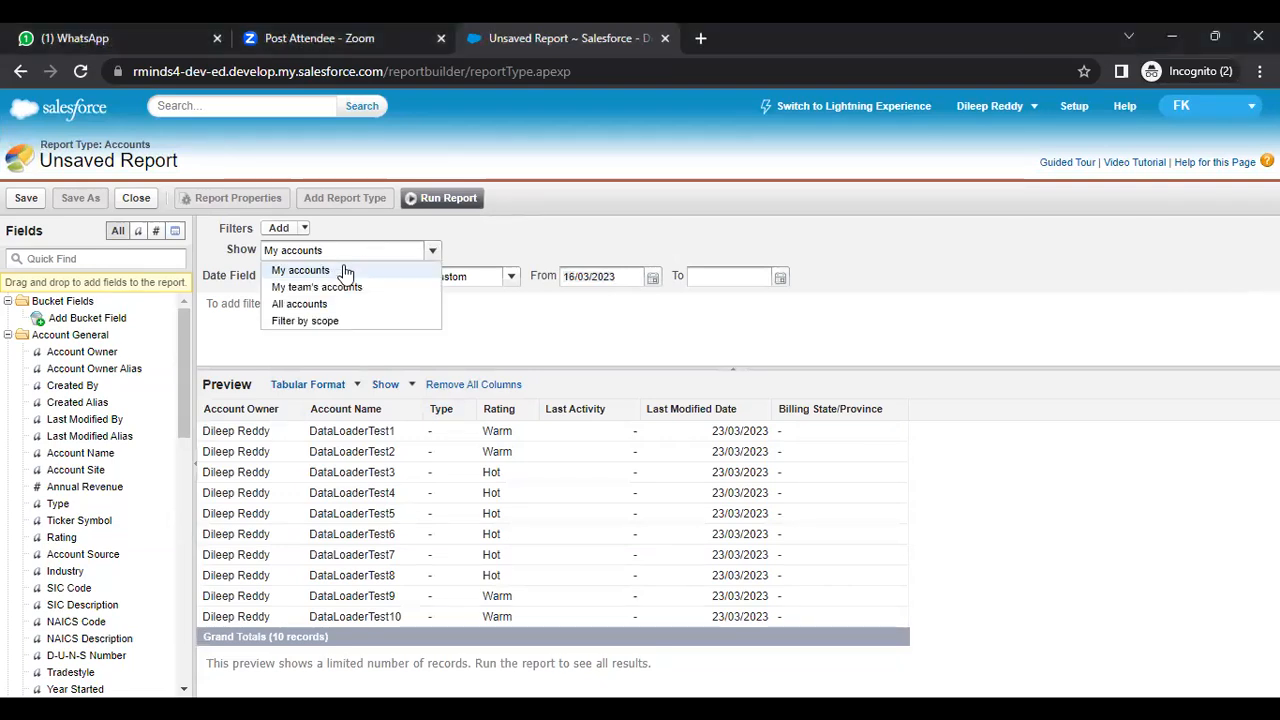
pyautogui.click(300, 304)
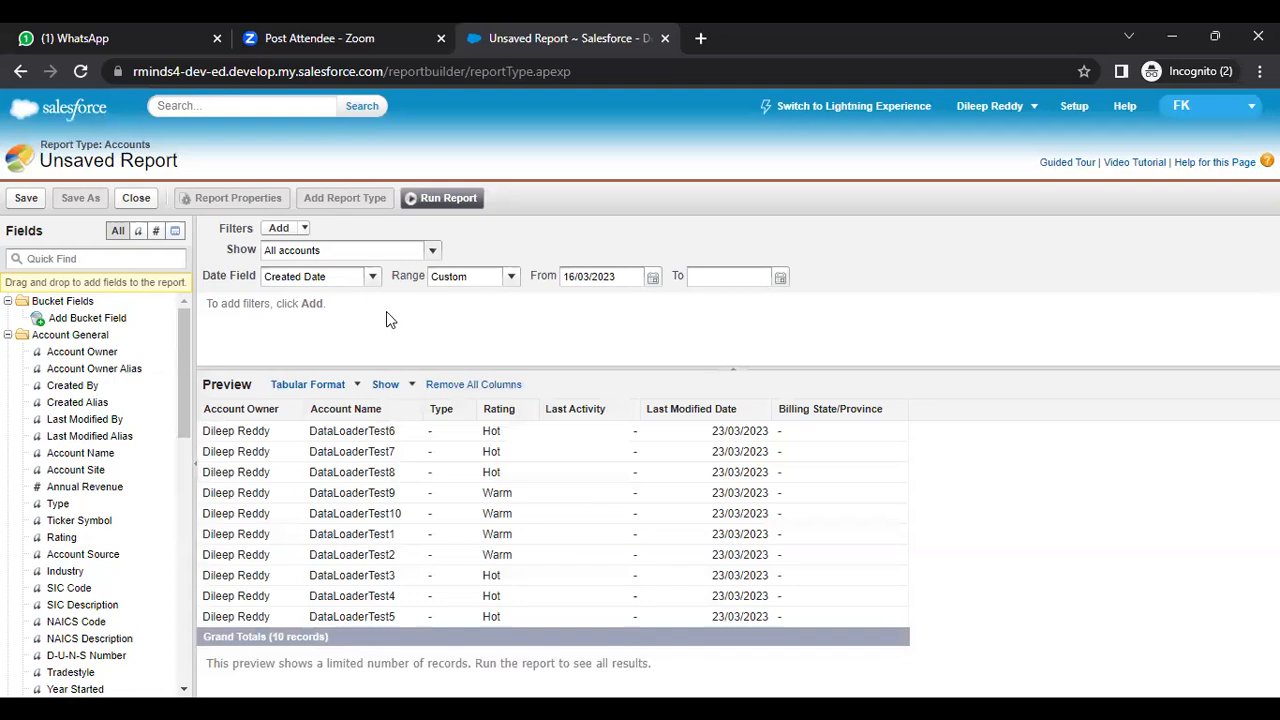
# Remove the Type, Last Activity, Last Modified Date, and Billing State/Province columns from the report preview.
pyautogui.click(468, 412)
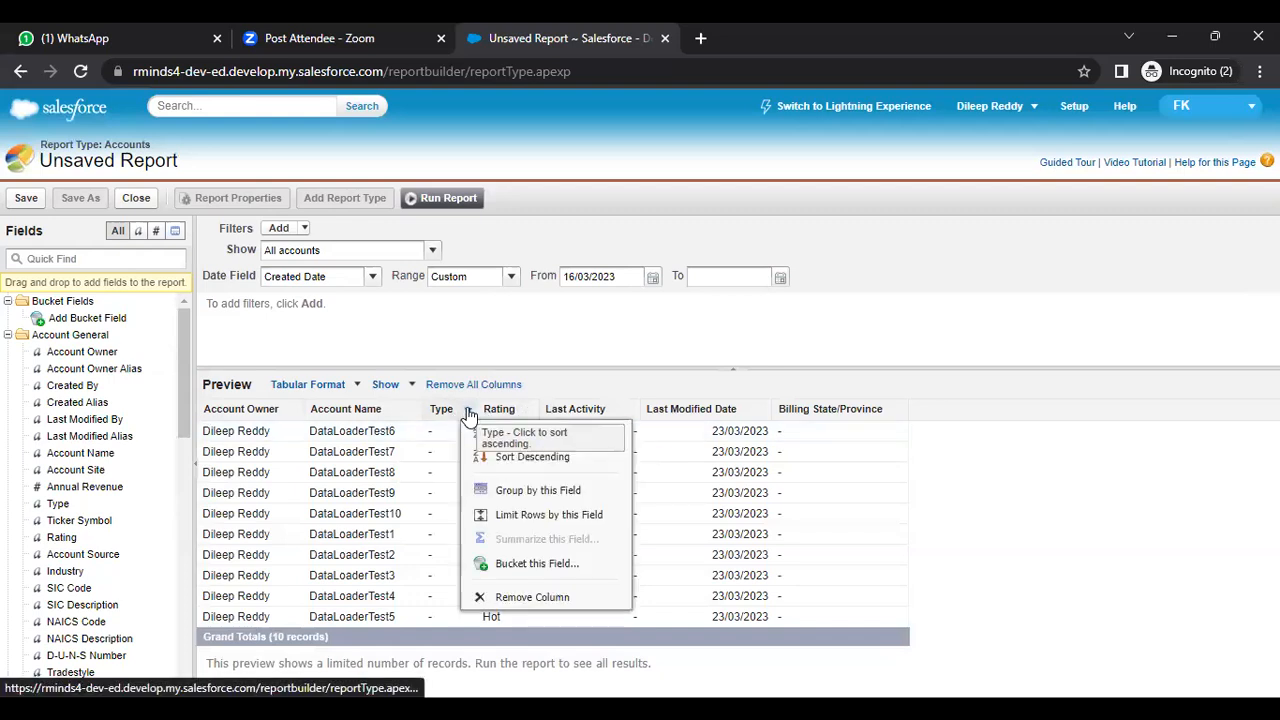
pyautogui.click(532, 597)
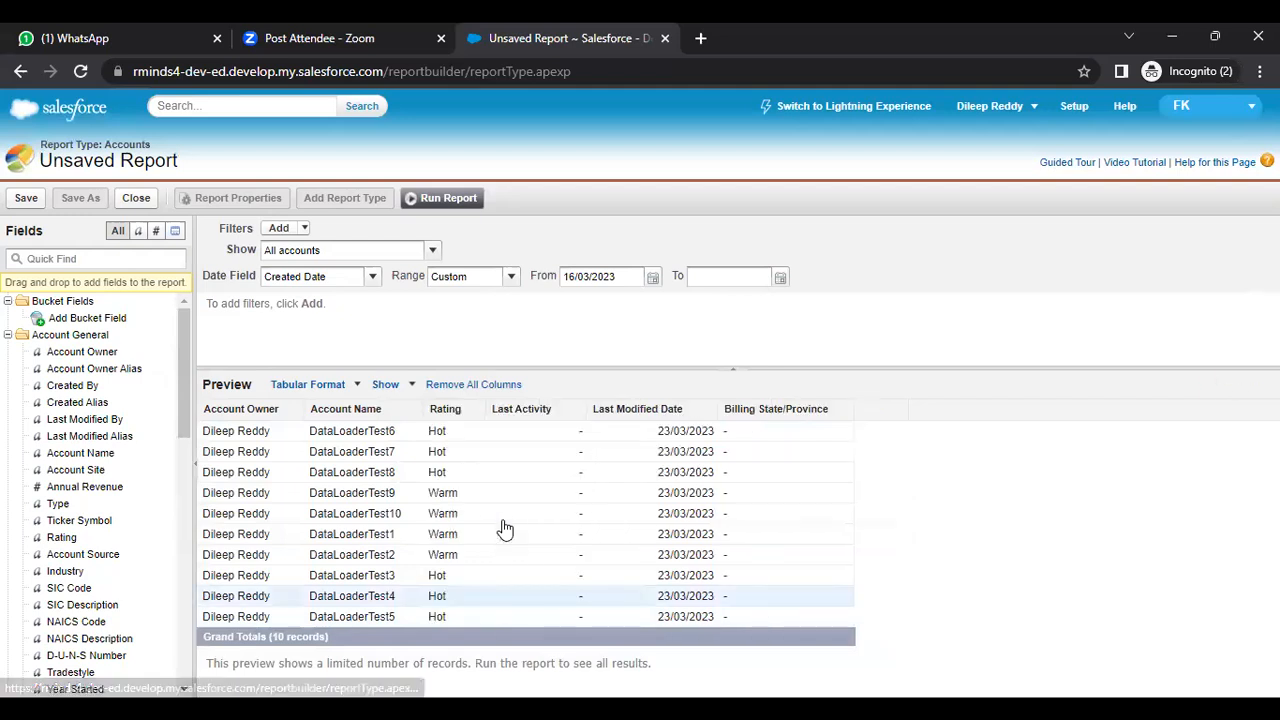
pyautogui.click(578, 412)
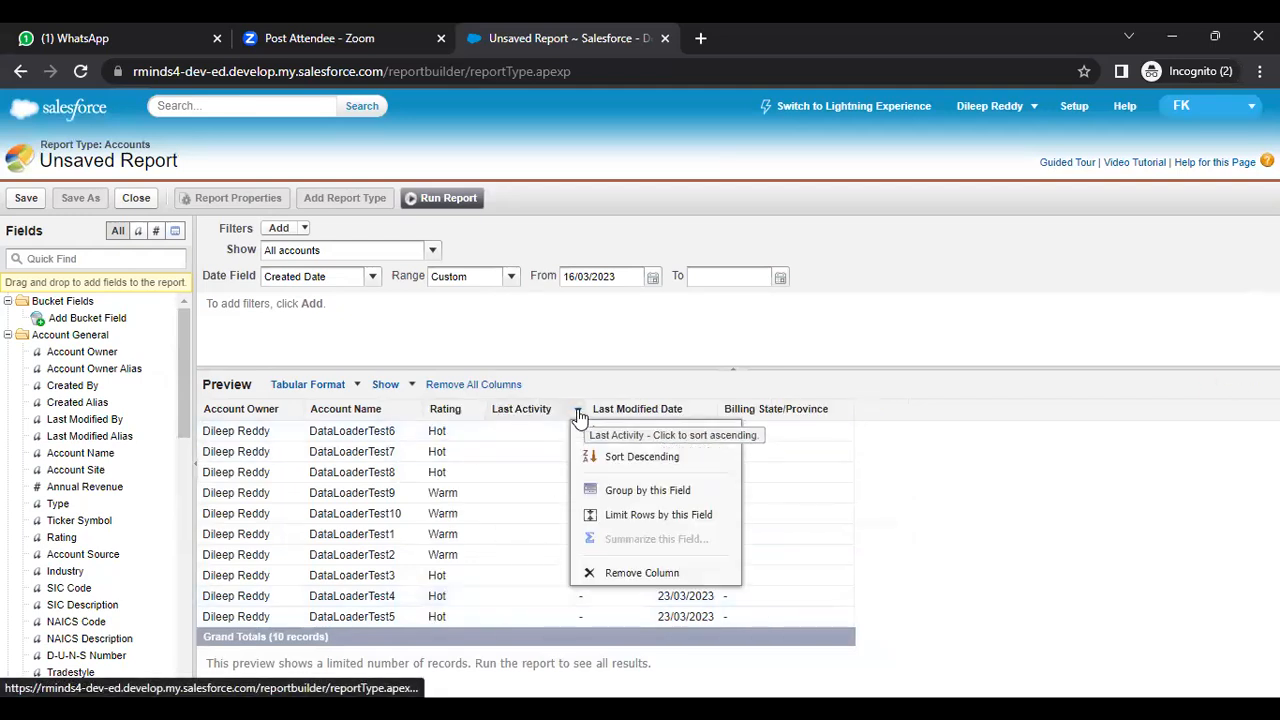
pyautogui.click(595, 572)
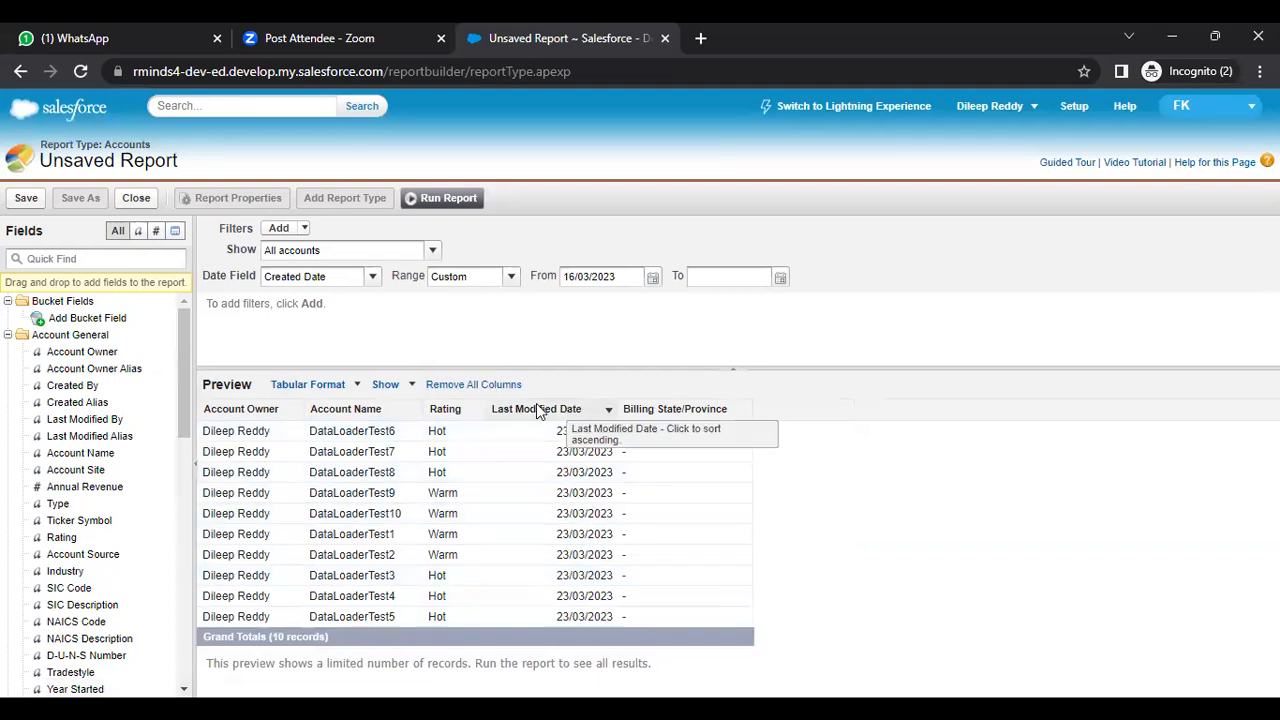
pyautogui.click(608, 410)
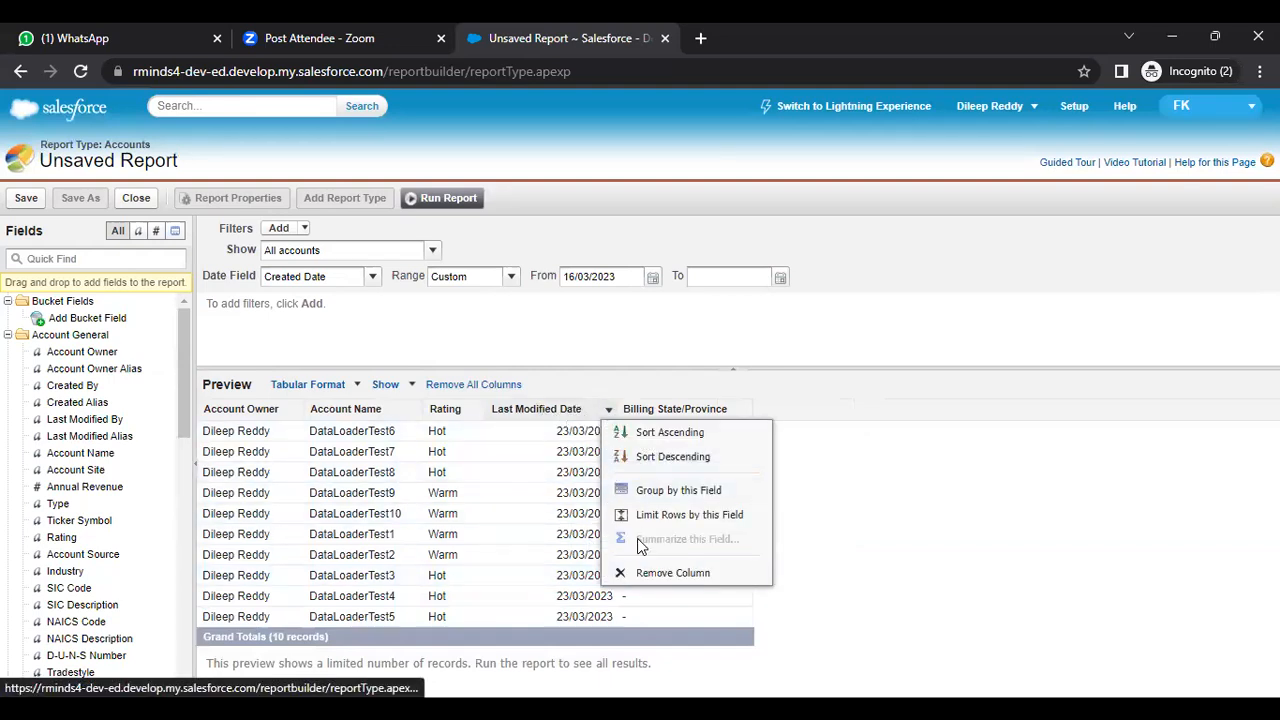
pyautogui.click(665, 572)
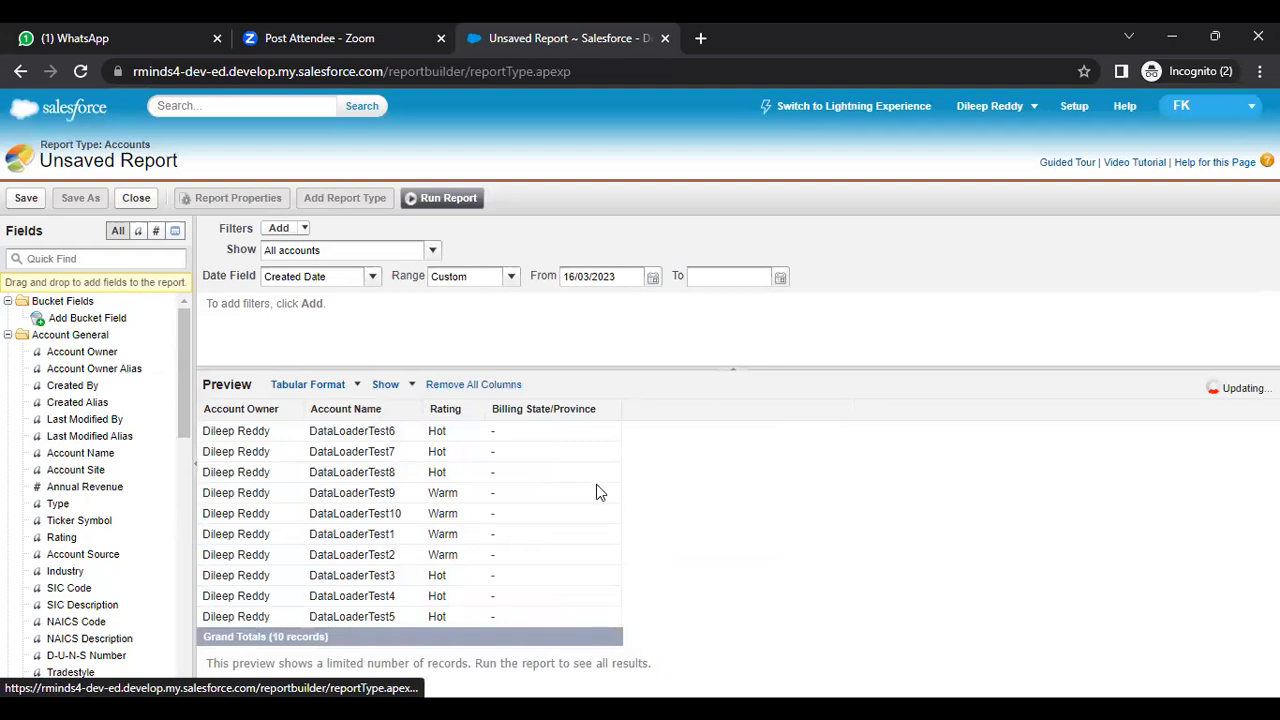
pyautogui.click(615, 411)
pyautogui.click(660, 597)
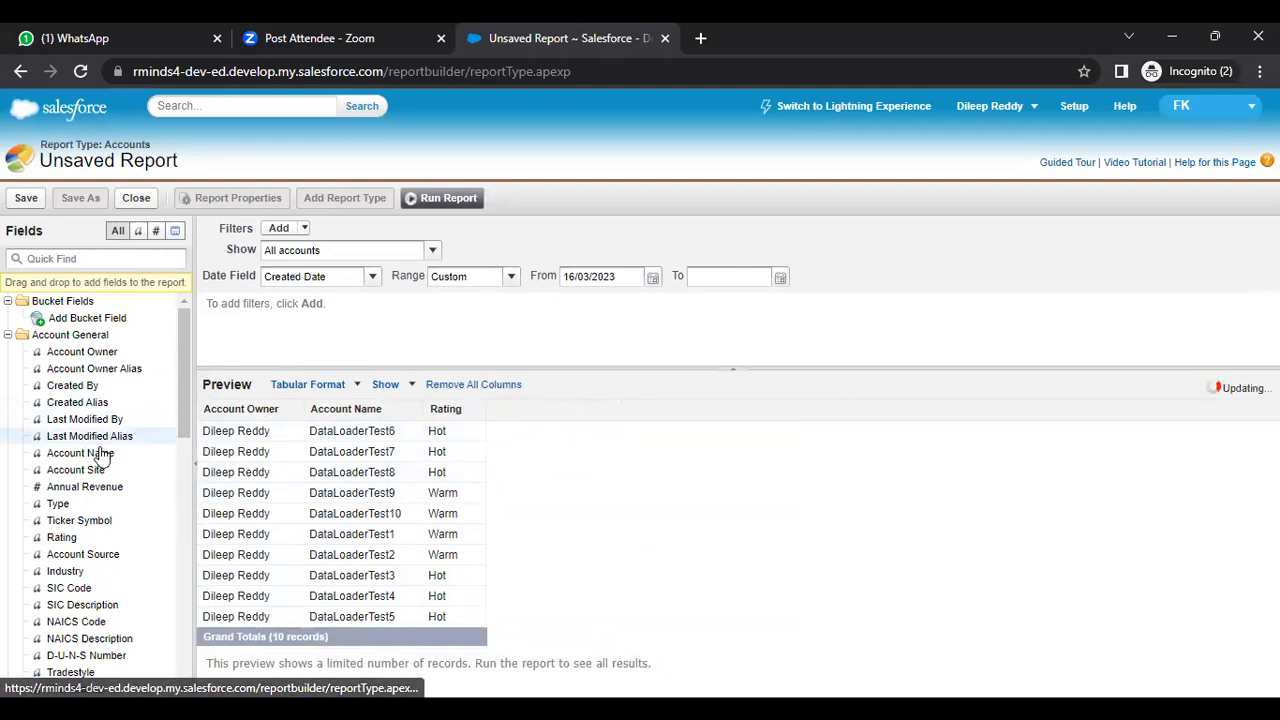
# Add the Billing City and Annual Revenue fields as columns after Rating in the report preview.
pyautogui.moveTo(184, 358); pyautogui.dragTo(189, 523)
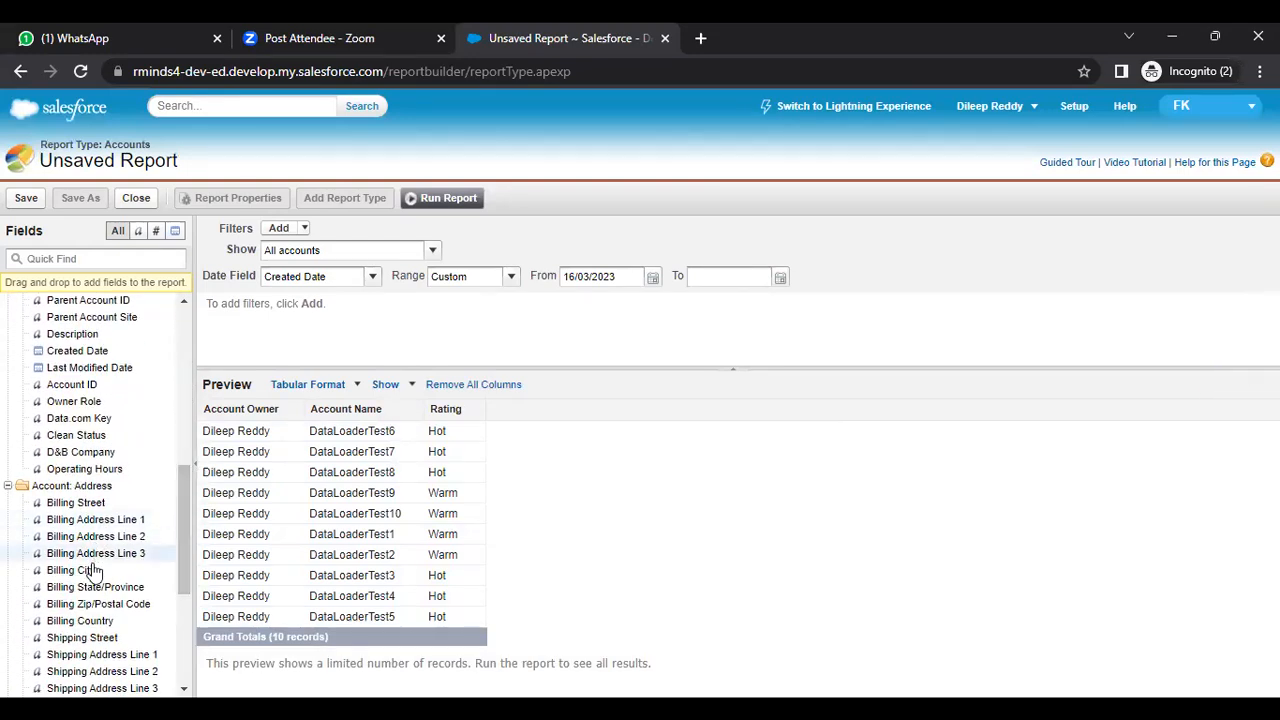
pyautogui.moveTo(88, 570); pyautogui.dragTo(490, 415)
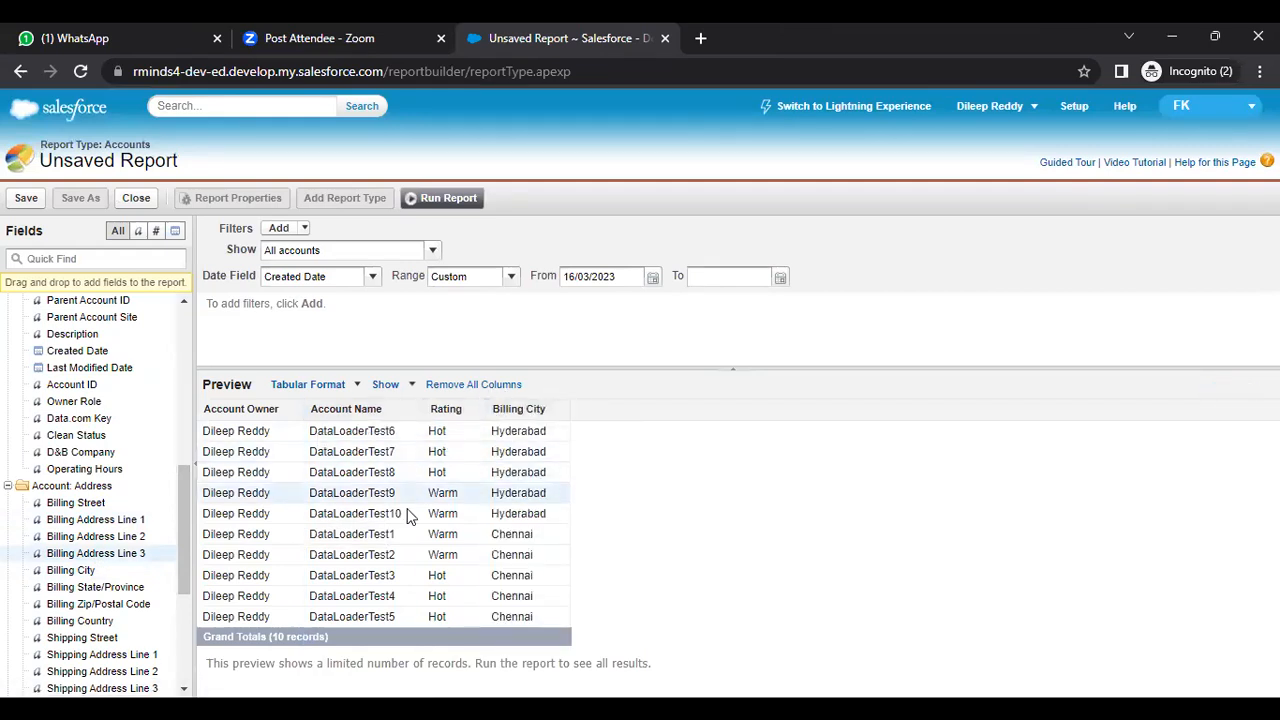
pyautogui.moveTo(180, 505); pyautogui.dragTo(182, 351)
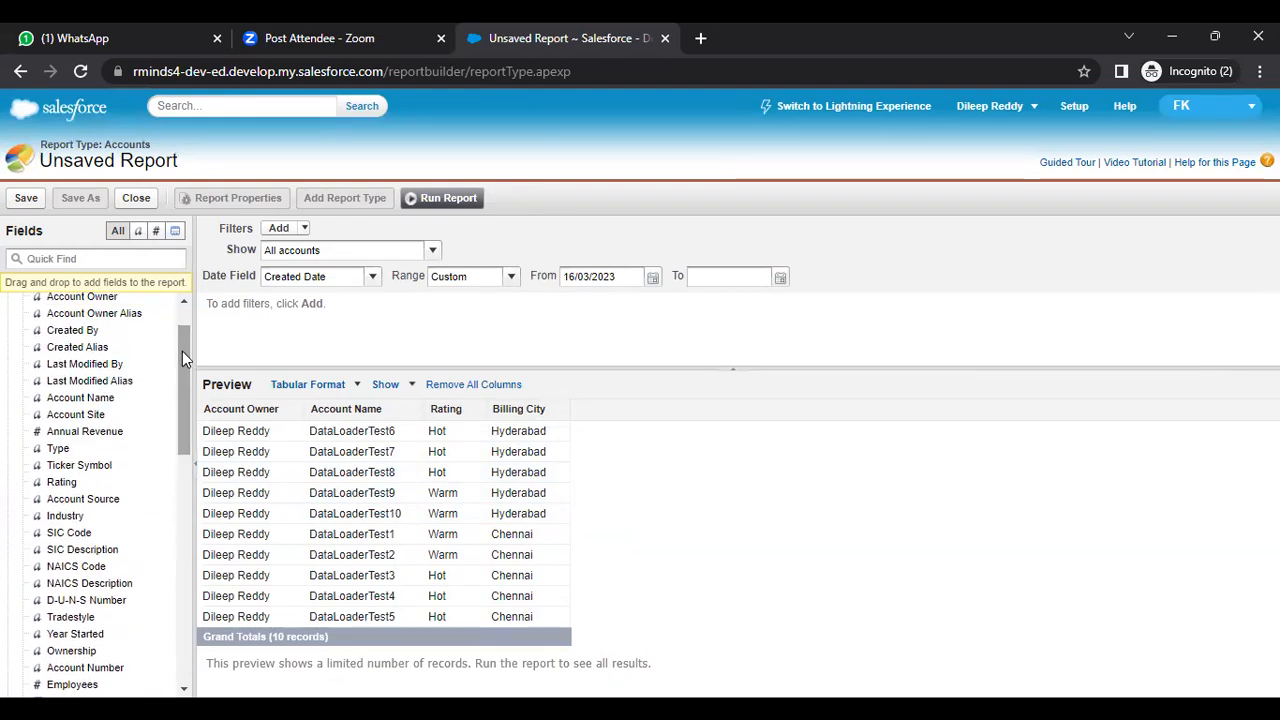
pyautogui.moveTo(76, 436); pyautogui.dragTo(572, 411)
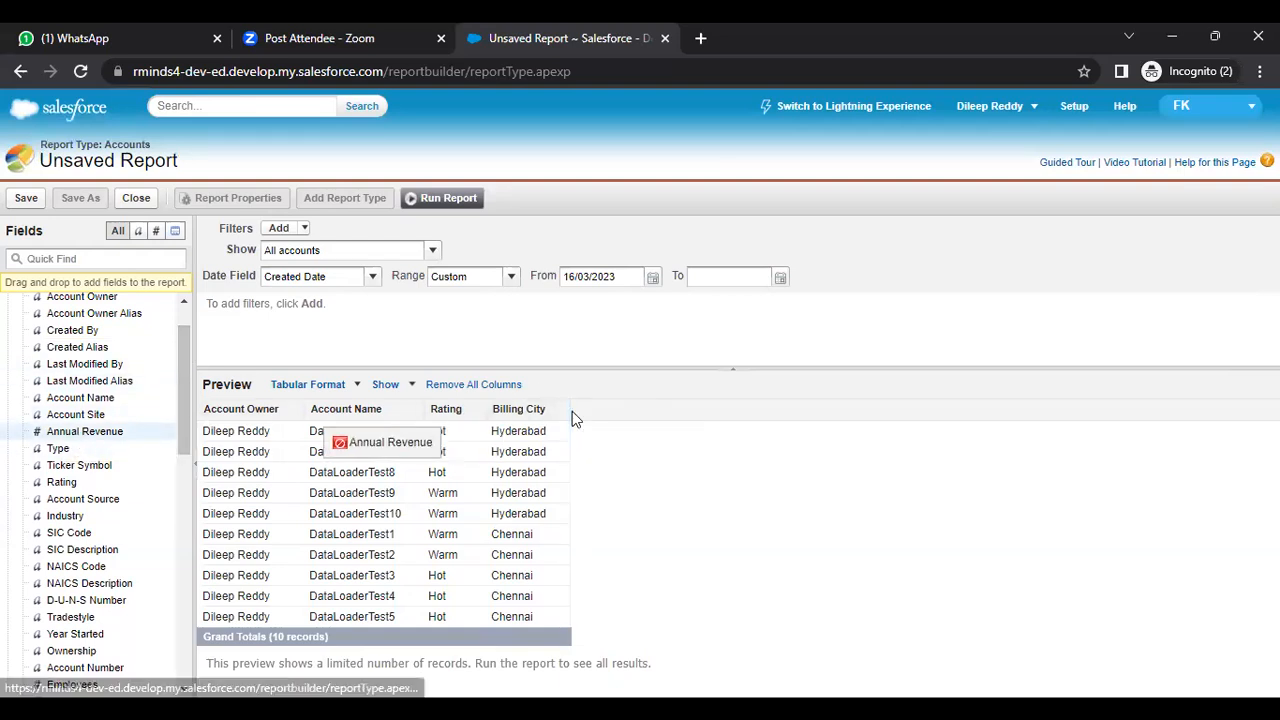
pyautogui.moveTo(87, 432); pyautogui.dragTo(578, 424)
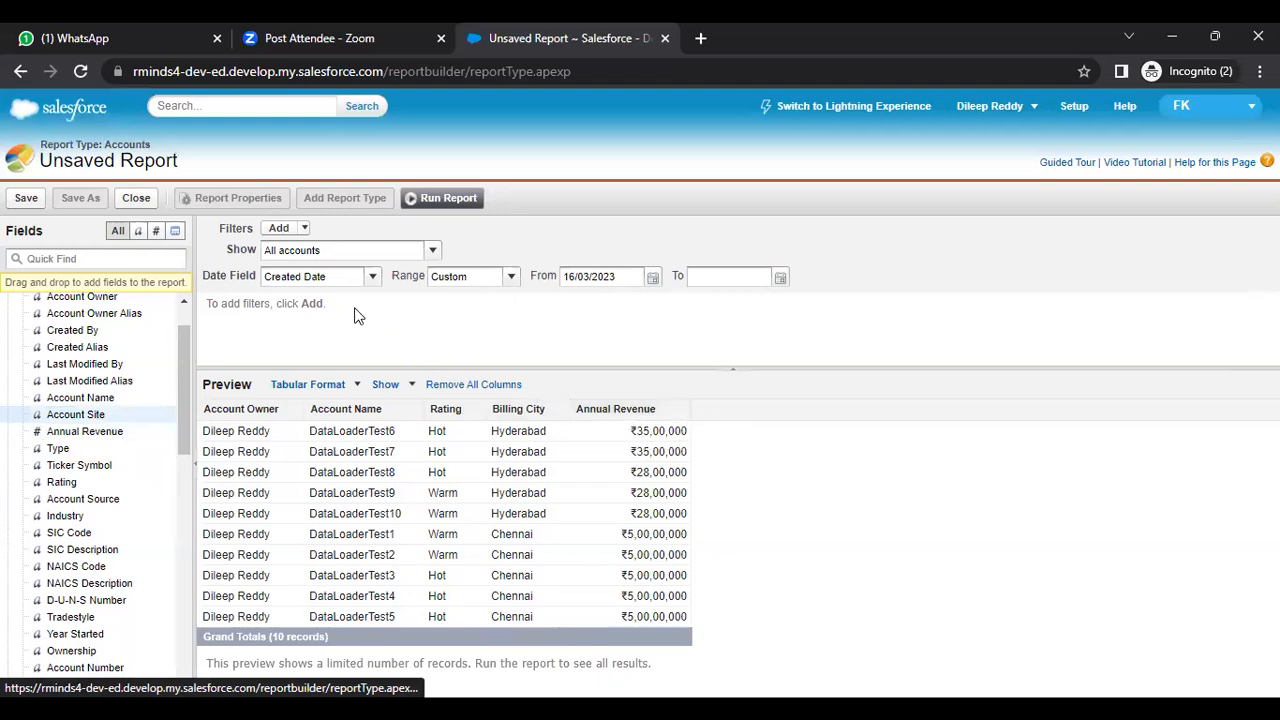
# Try to set up a field filter on the report where Rating equals Hot.
pyautogui.click(373, 279)
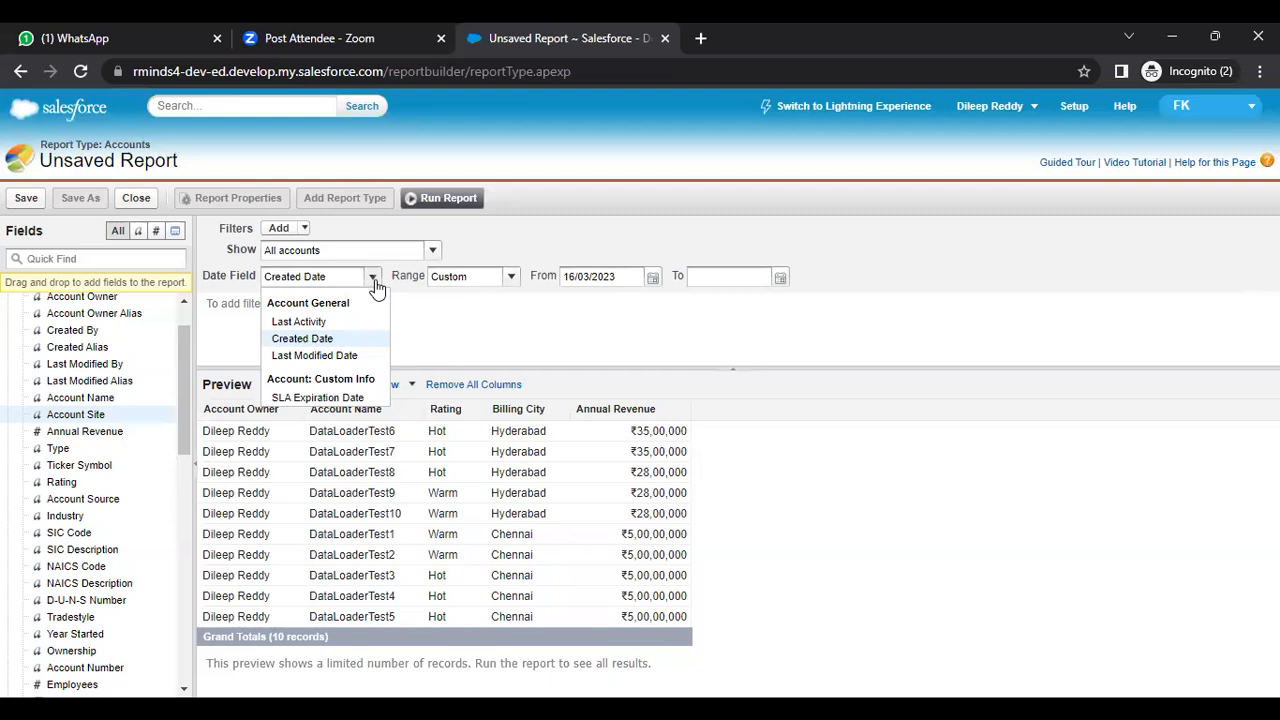
pyautogui.click(373, 283)
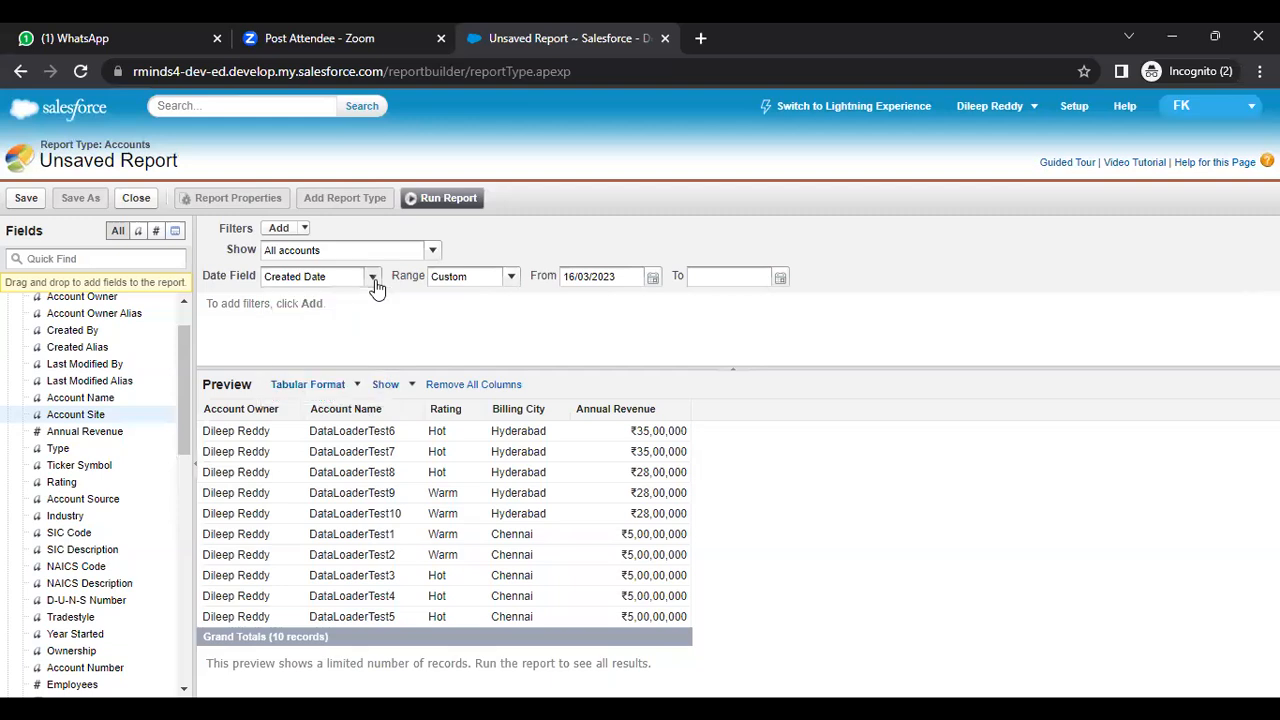
pyautogui.click(305, 230)
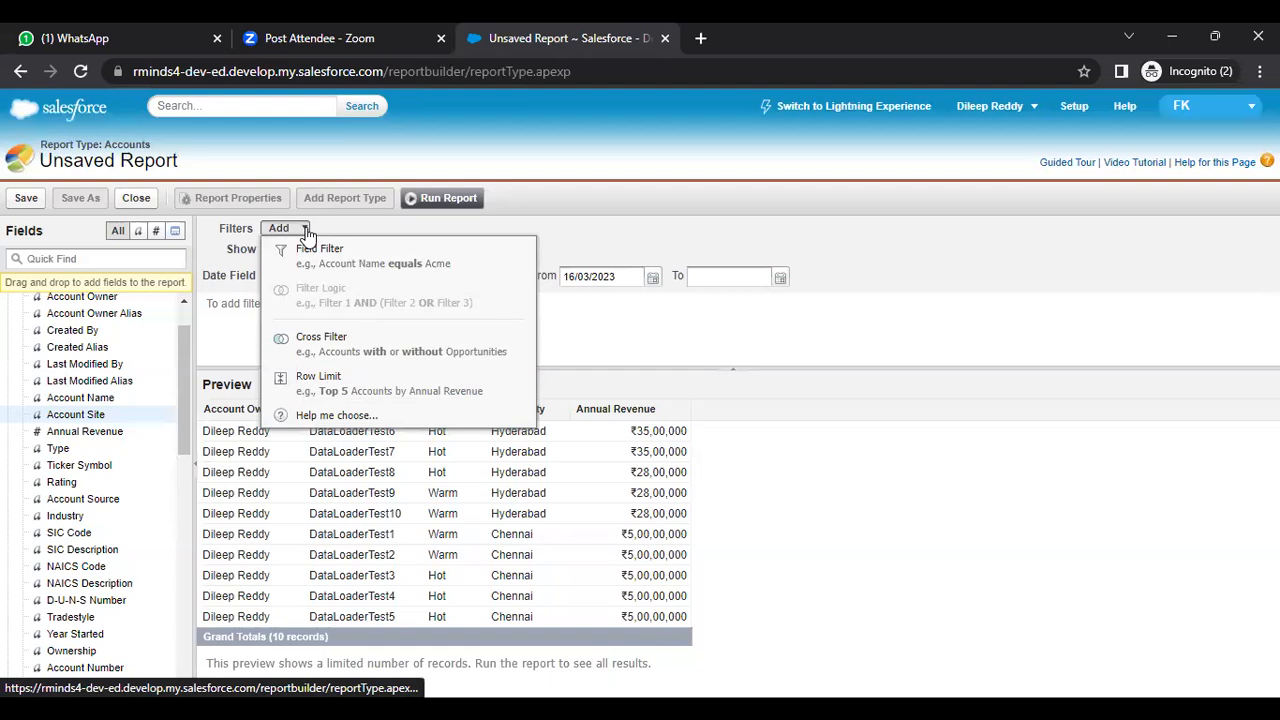
pyautogui.click(358, 260)
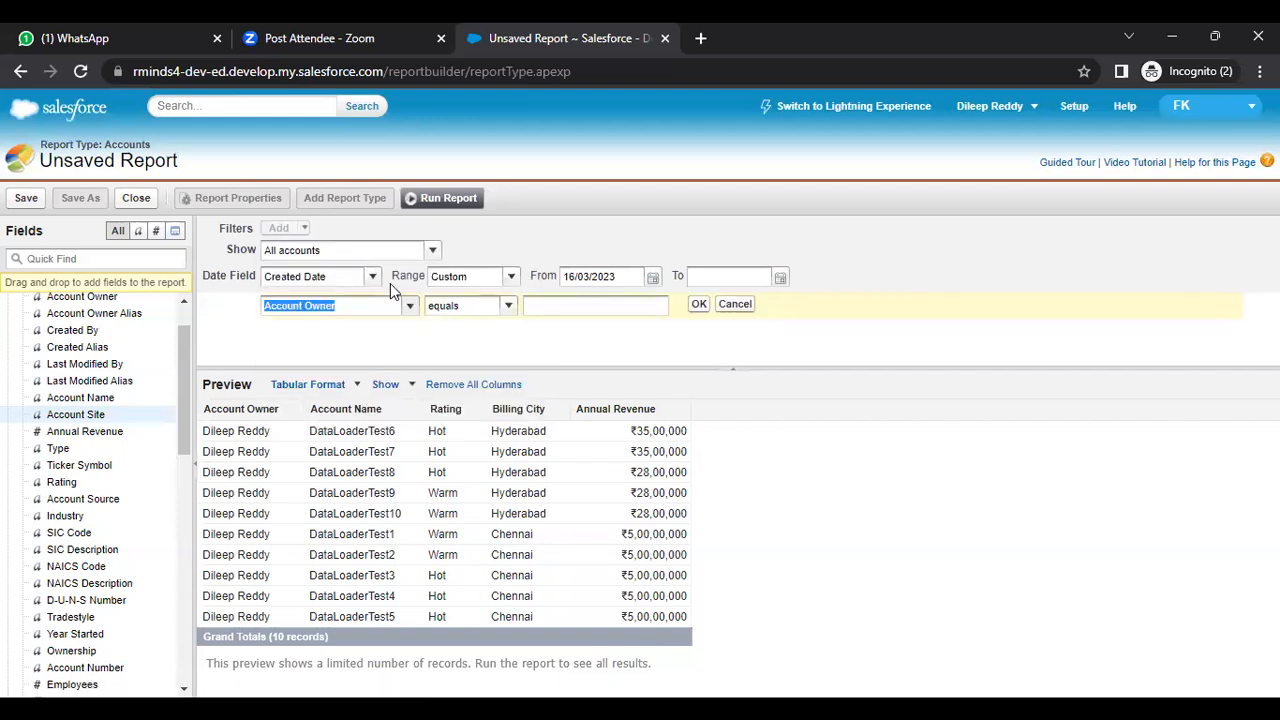
pyautogui.click(410, 307)
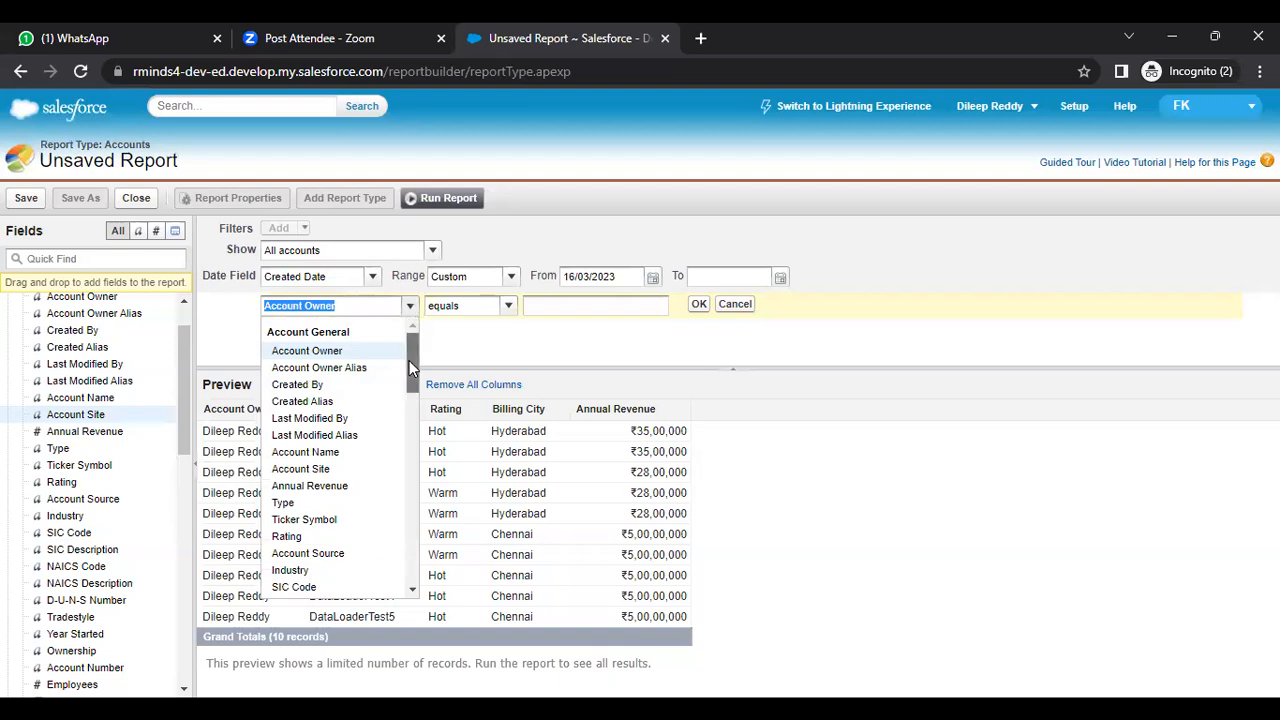
pyautogui.moveTo(409, 360); pyautogui.dragTo(407, 375)
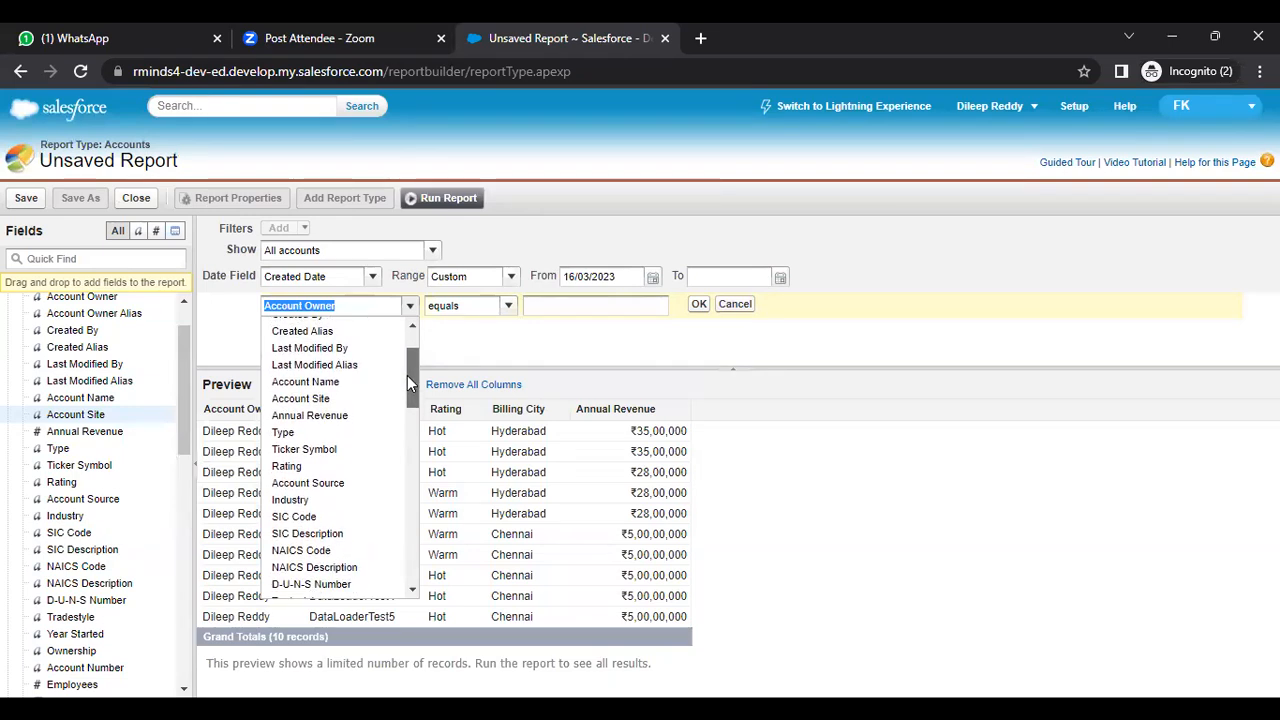
pyautogui.moveTo(407, 375); pyautogui.dragTo(403, 448)
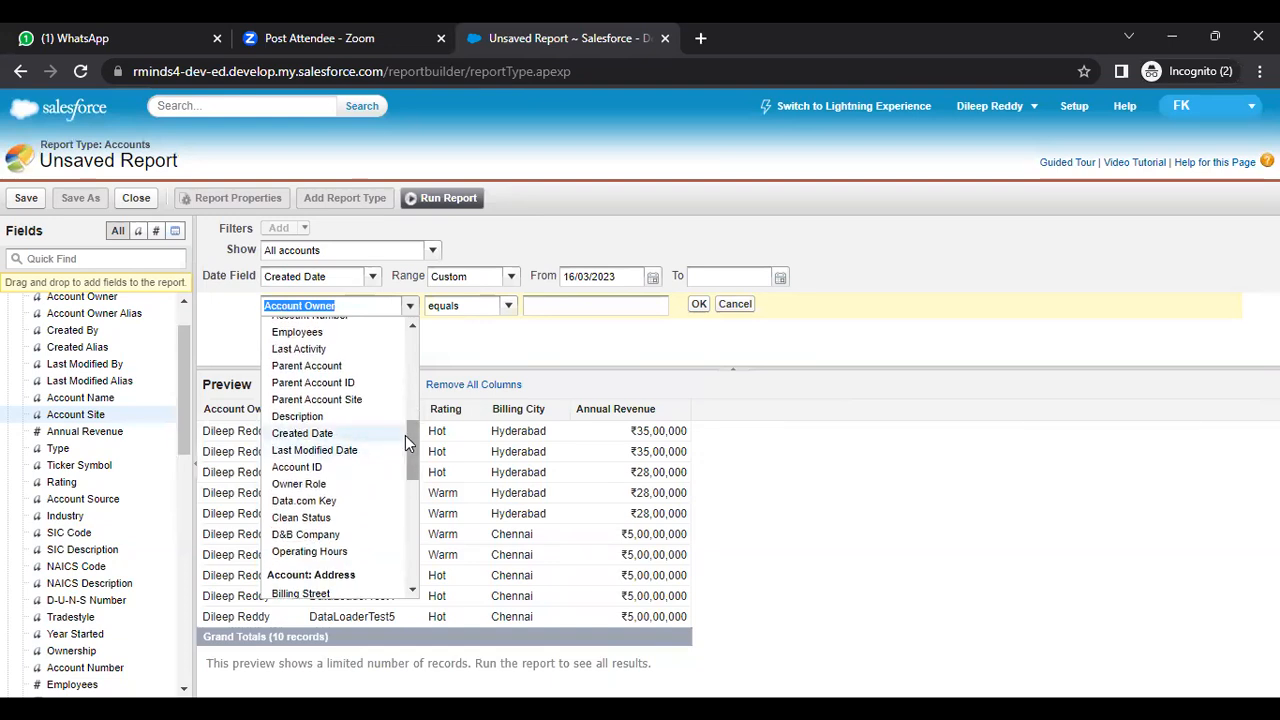
pyautogui.moveTo(417, 443); pyautogui.dragTo(415, 345)
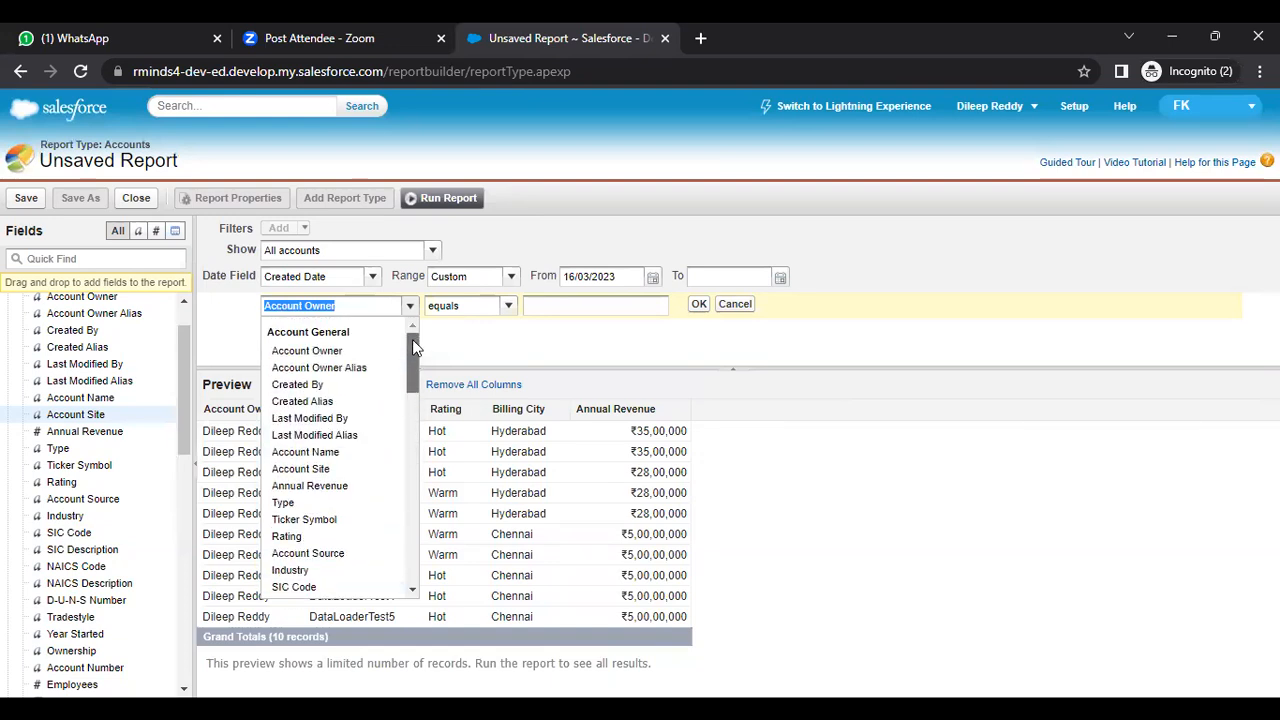
pyautogui.click(313, 541)
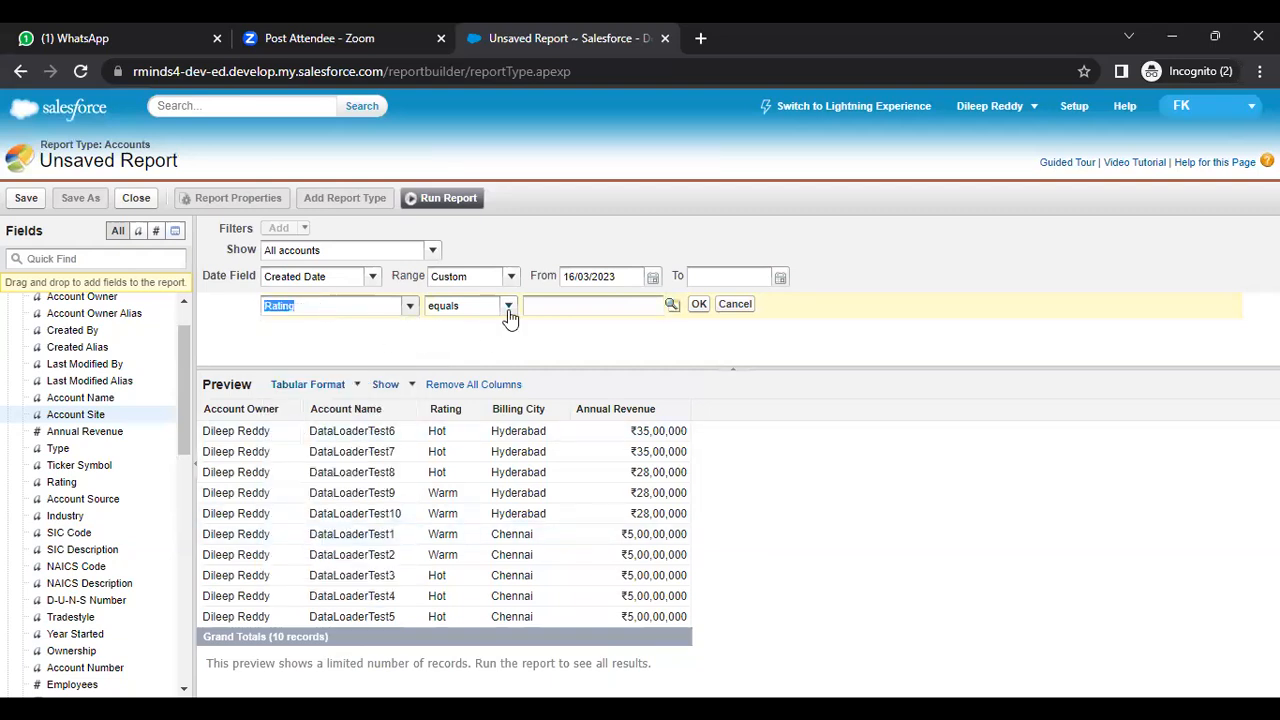
pyautogui.click(645, 308)
pyautogui.click(672, 304)
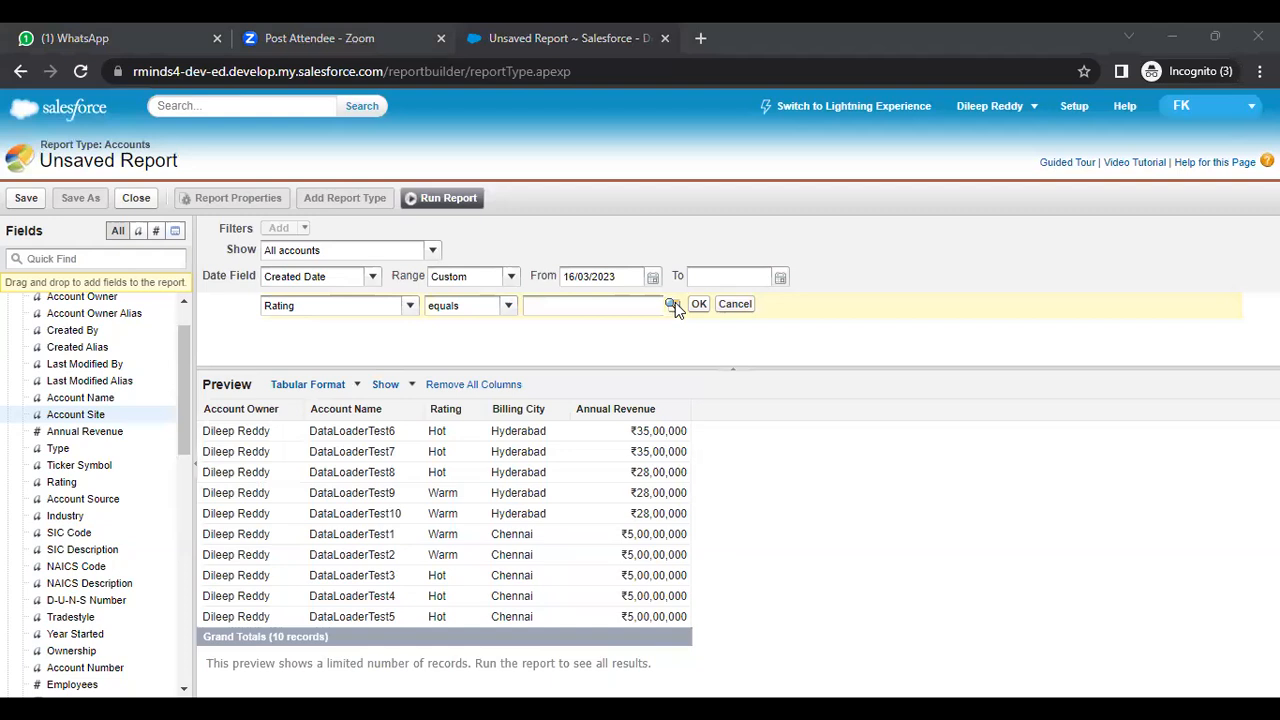
pyautogui.click(697, 331)
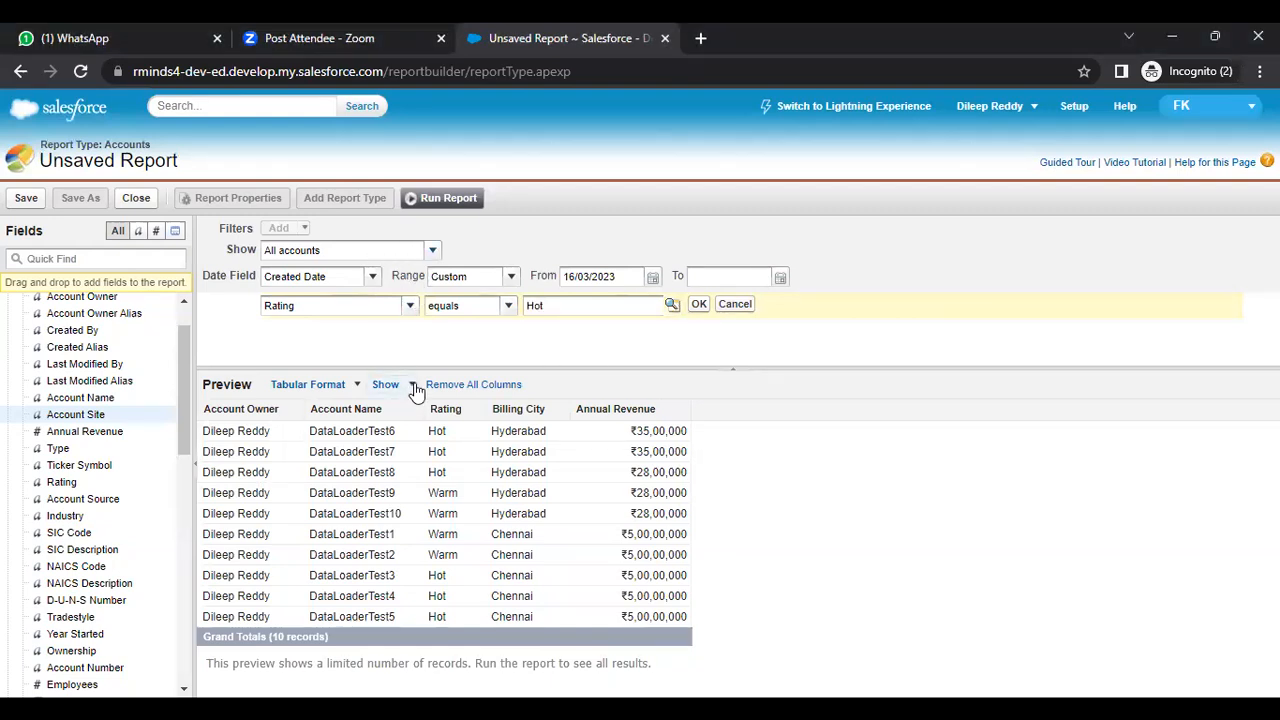
# Set the Created Date range to All Time and add a field filter where Rating equals Hot.
pyautogui.click(510, 277)
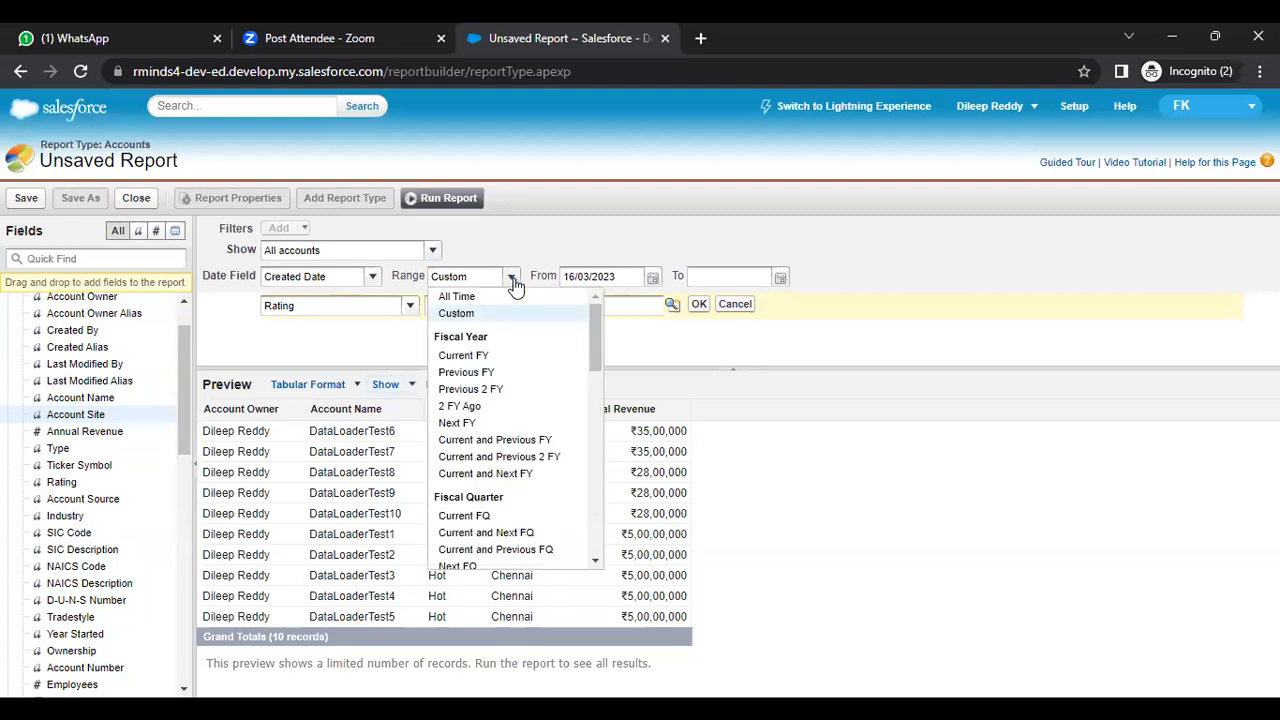
pyautogui.click(493, 298)
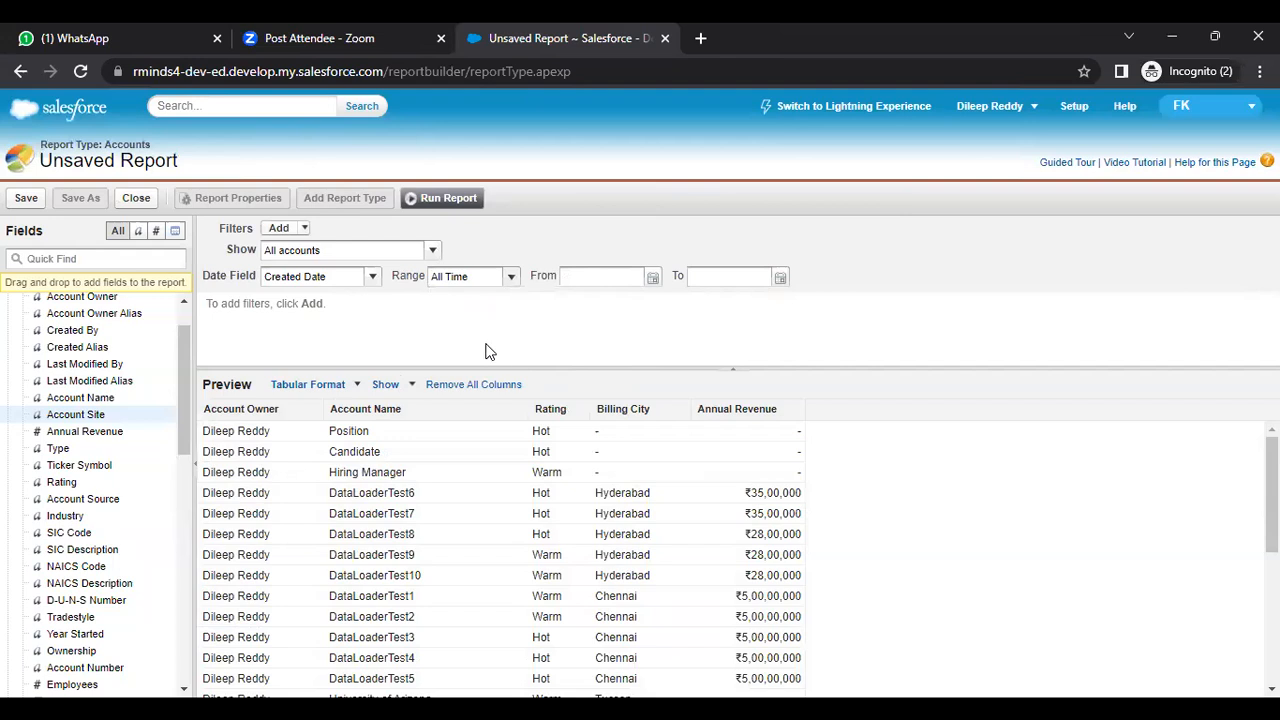
pyautogui.click(302, 229)
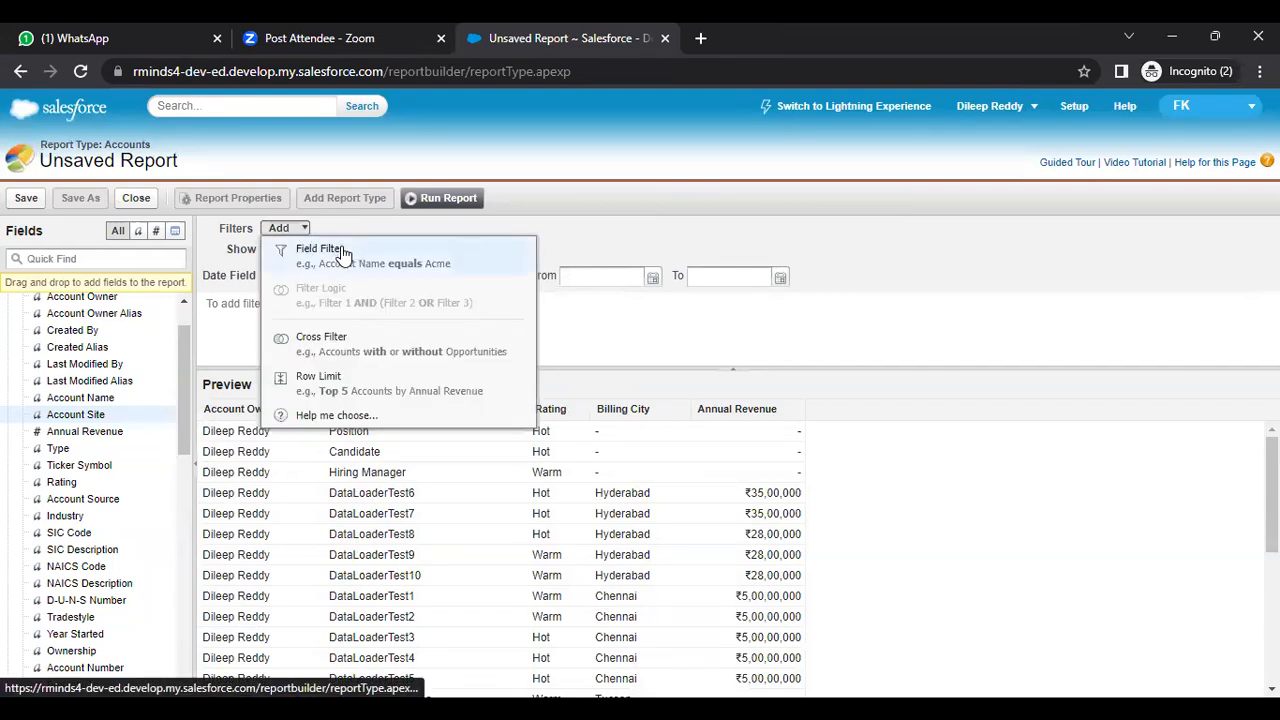
pyautogui.click(343, 255)
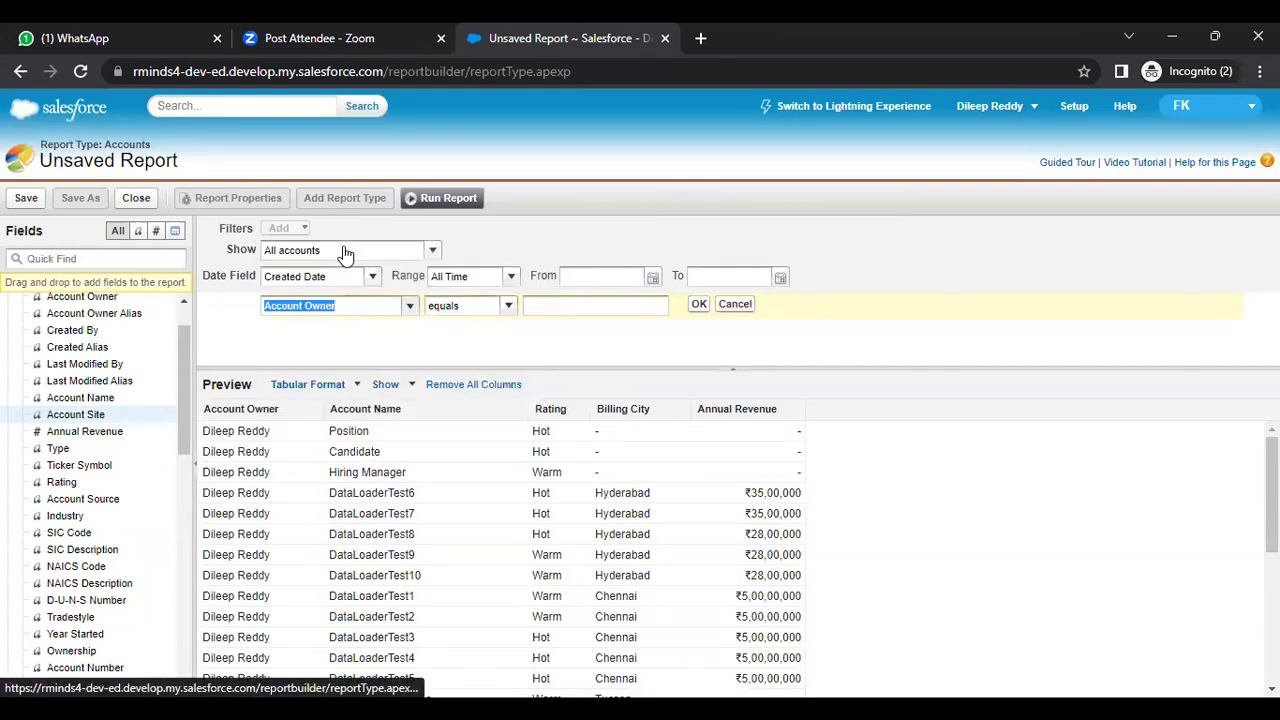
pyautogui.click(407, 308)
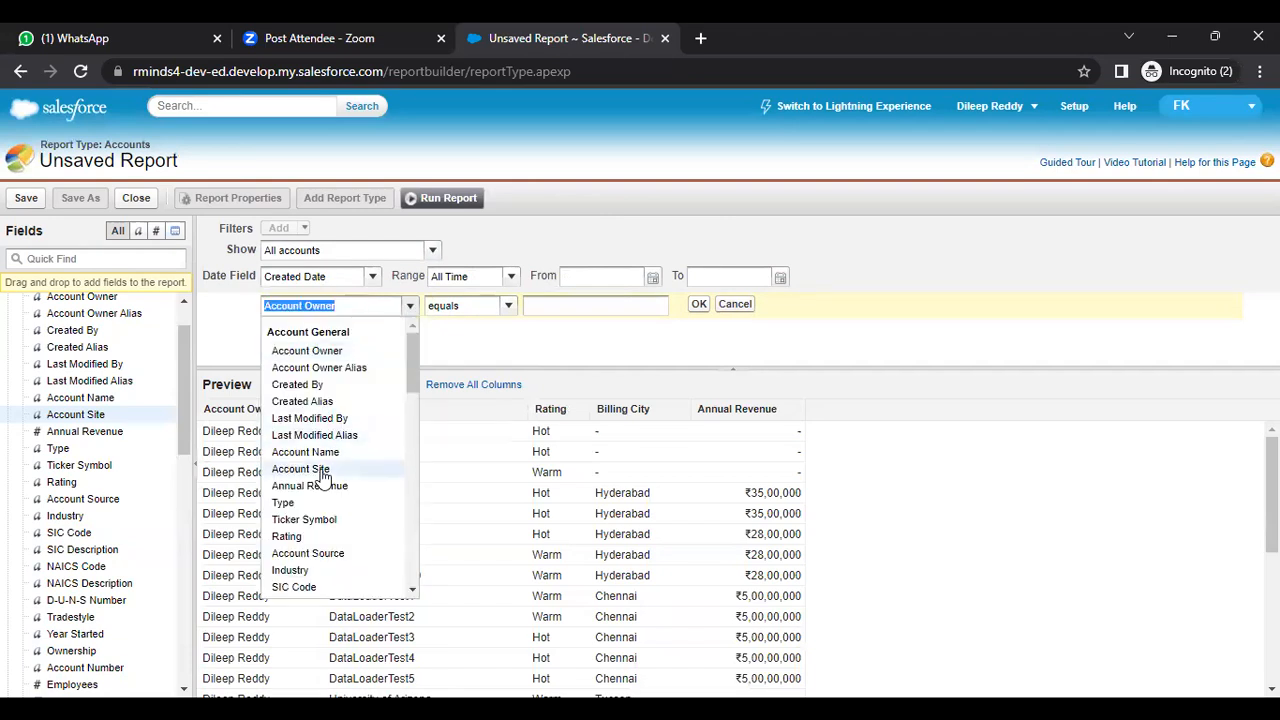
pyautogui.click(300, 536)
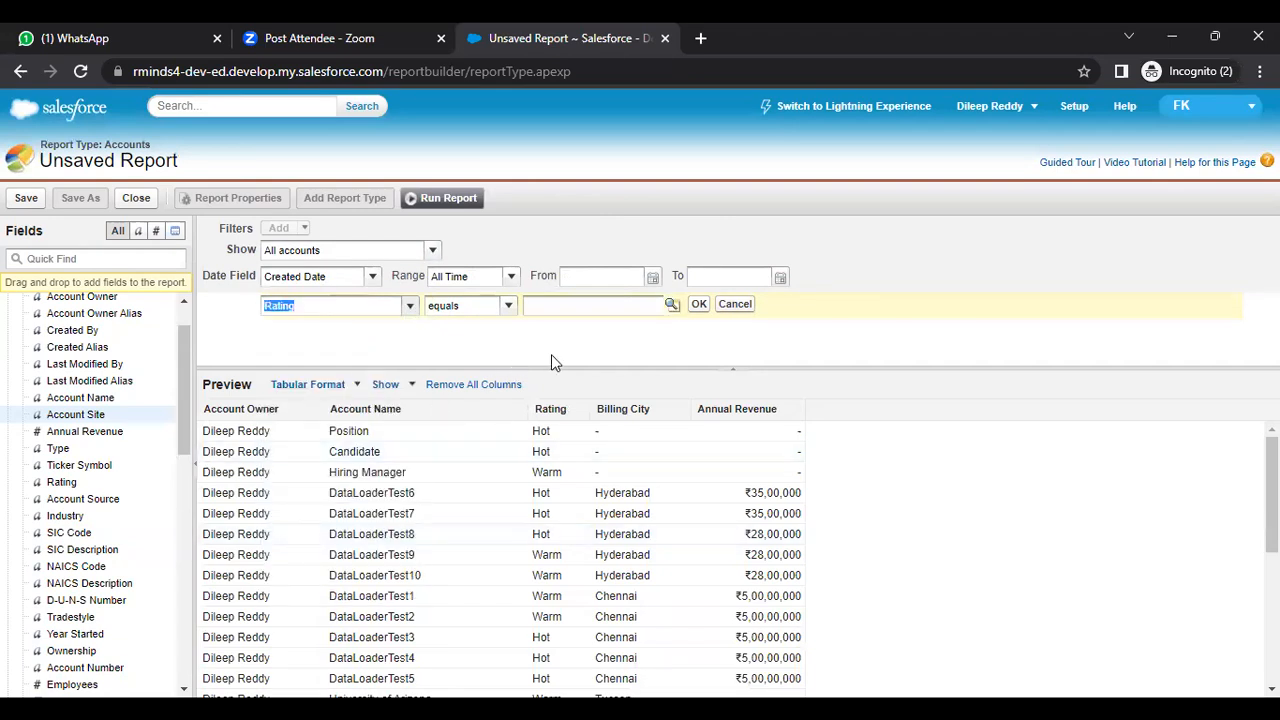
pyautogui.click(677, 307)
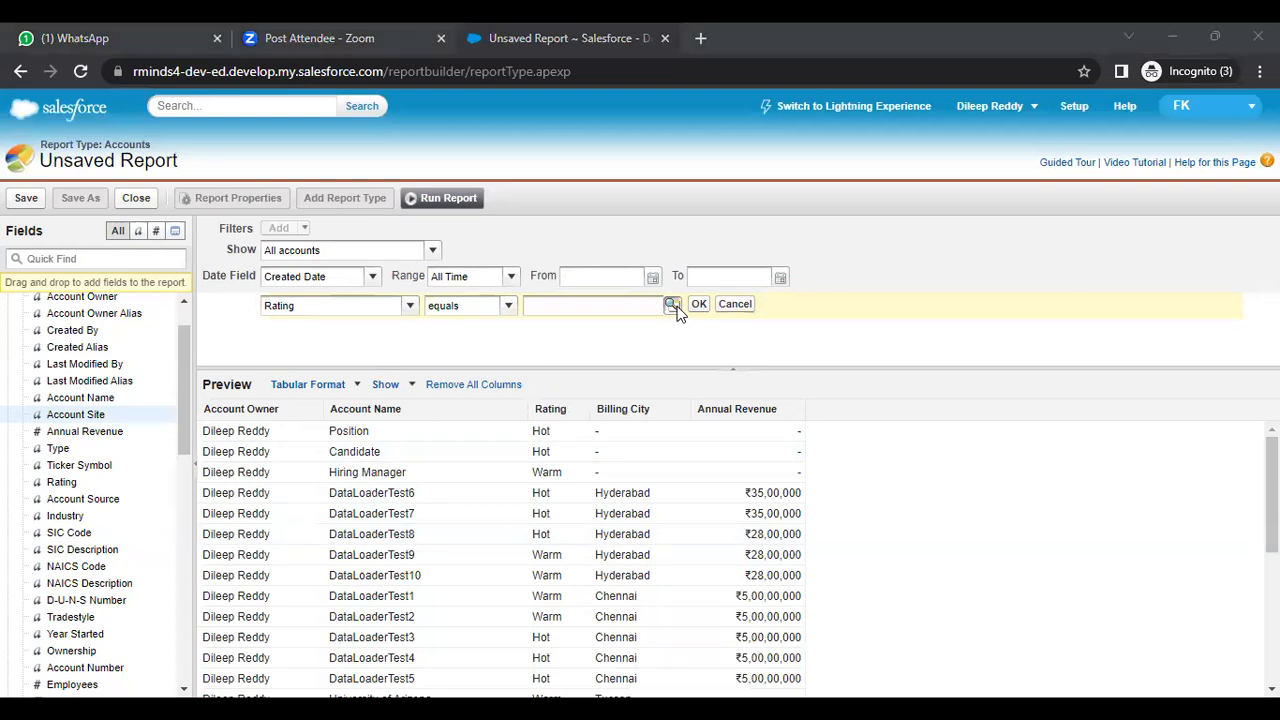
pyautogui.click(650, 432)
pyautogui.click(652, 346)
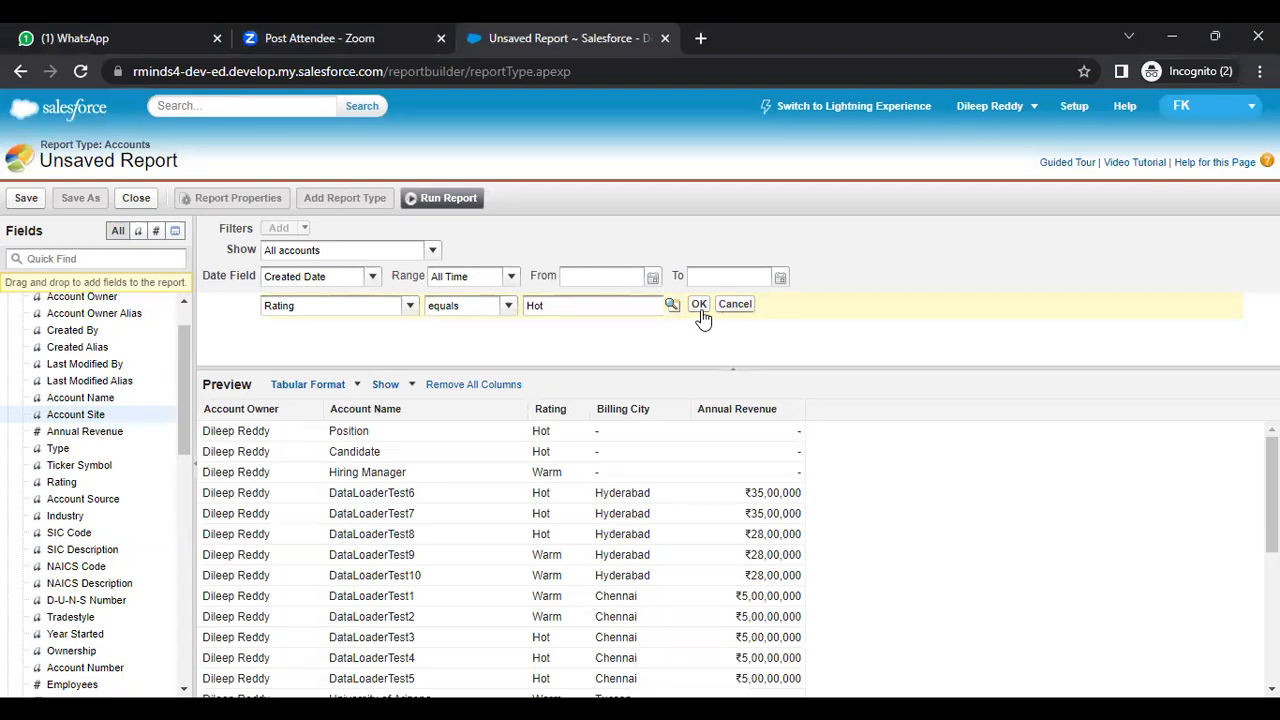
pyautogui.click(700, 309)
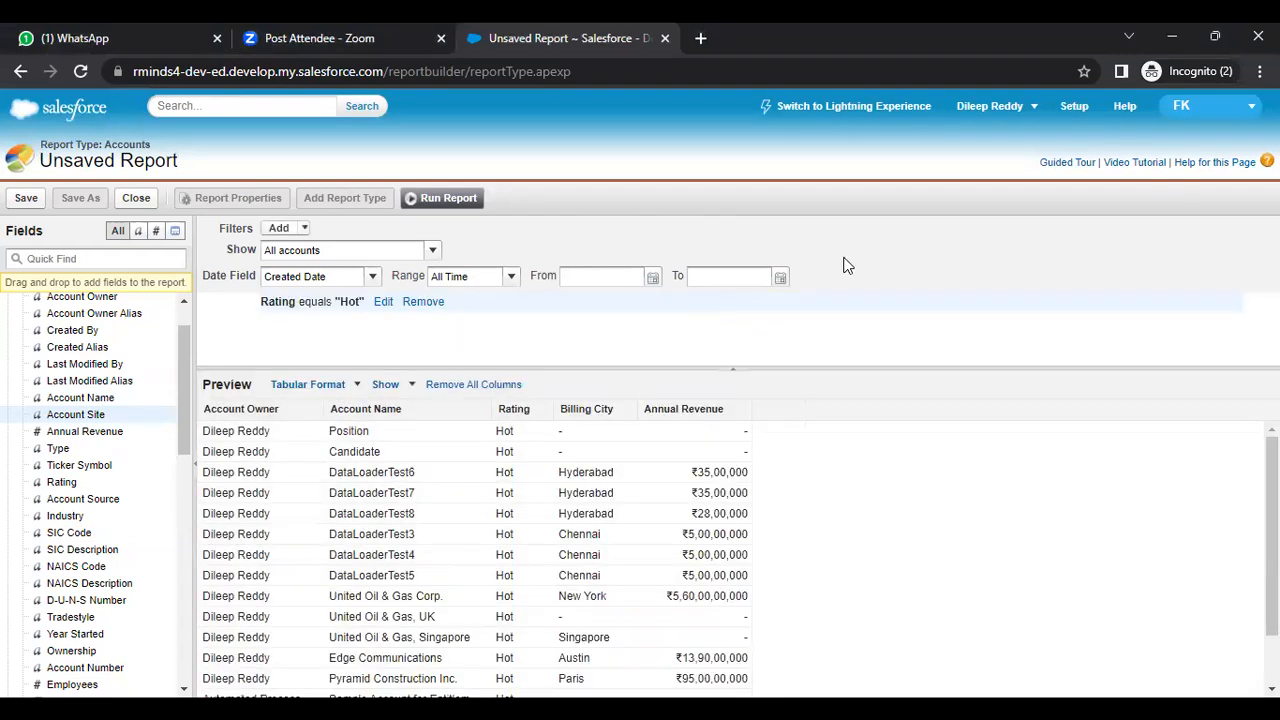
# Run the filtered Accounts report and review its rows down to the grand totals.
pyautogui.scroll(-2, 475, 550)
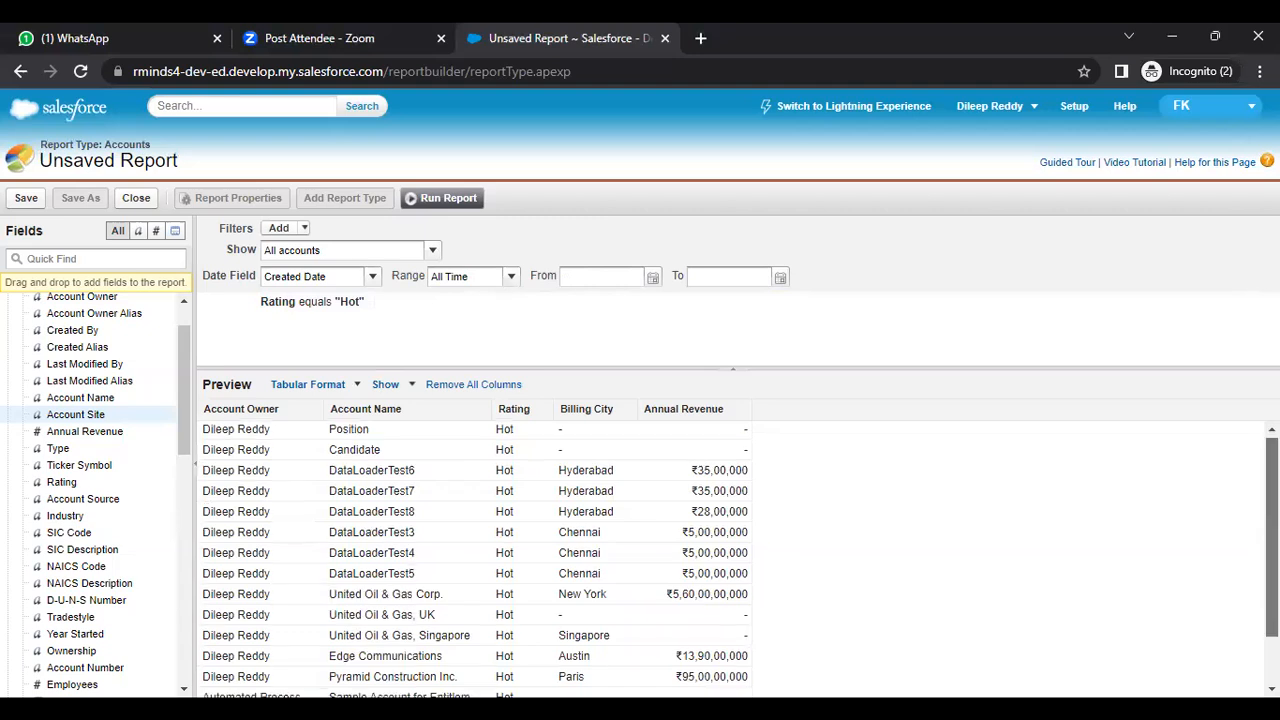
pyautogui.scroll(2, 475, 550)
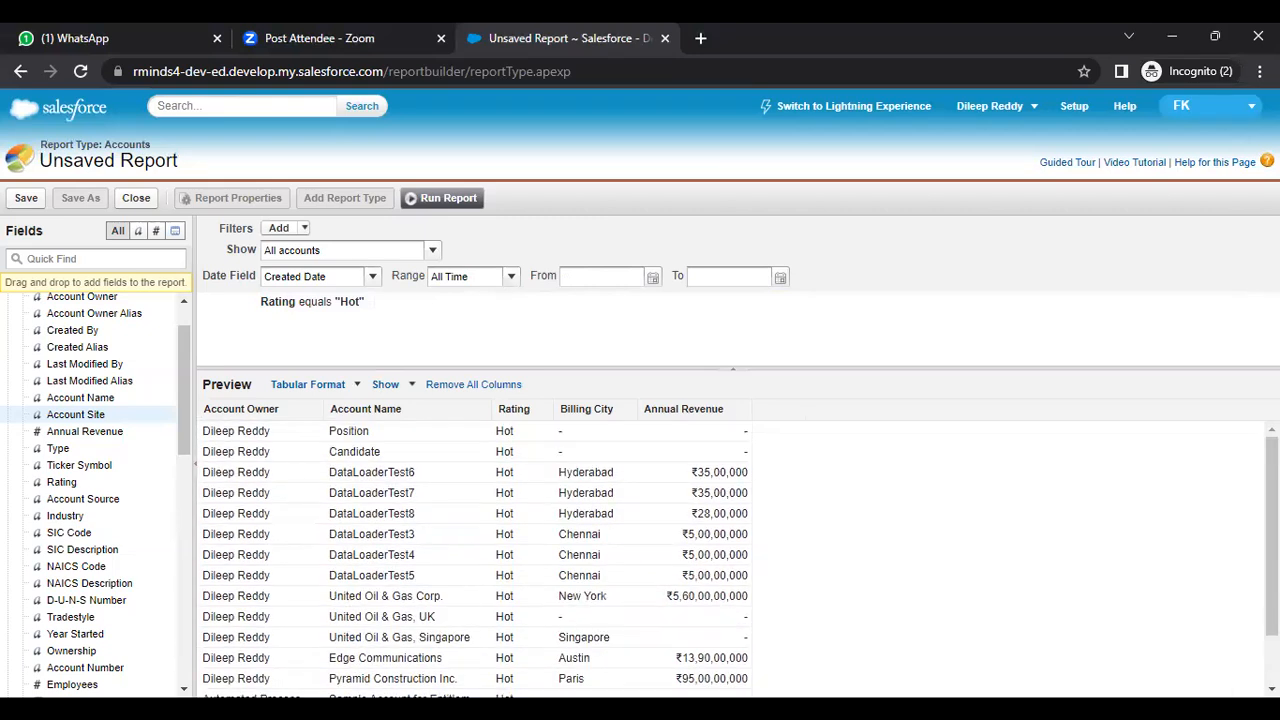
pyautogui.click(430, 196)
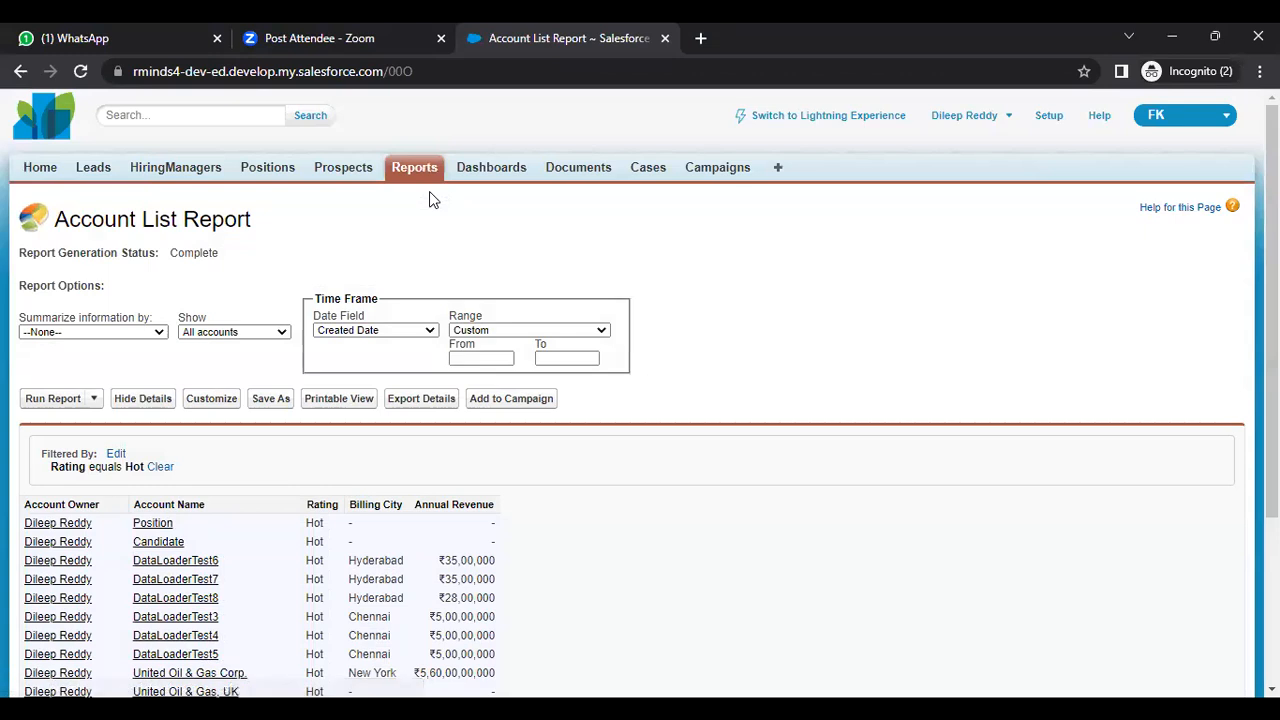
pyautogui.scroll(-2, 362, 644)
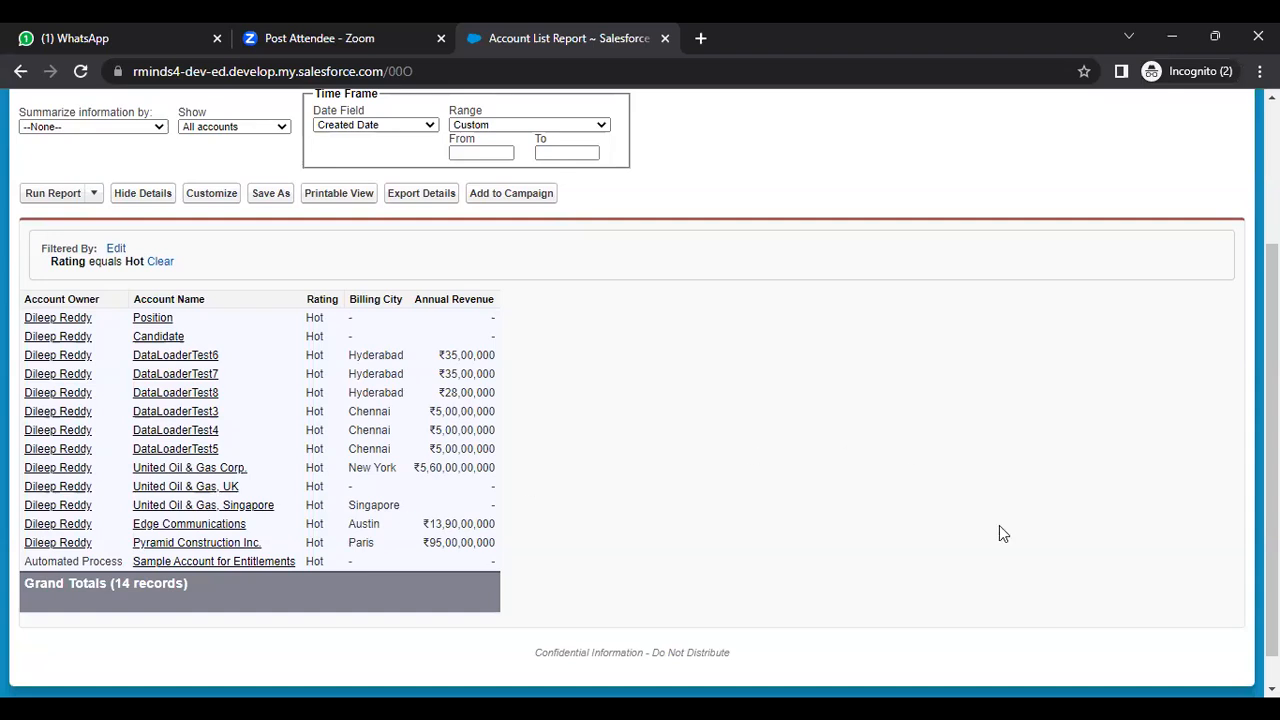
pyautogui.hotkey('alt', 'Tab')
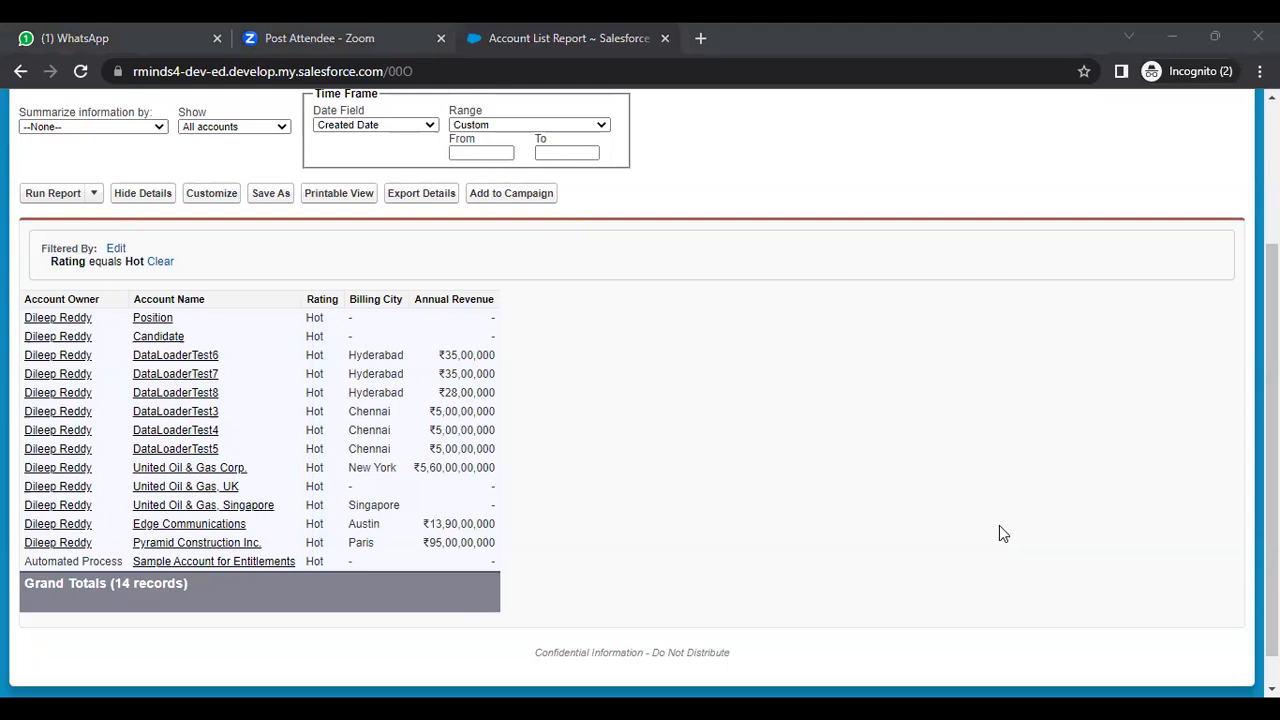
pyautogui.click(165, 224)
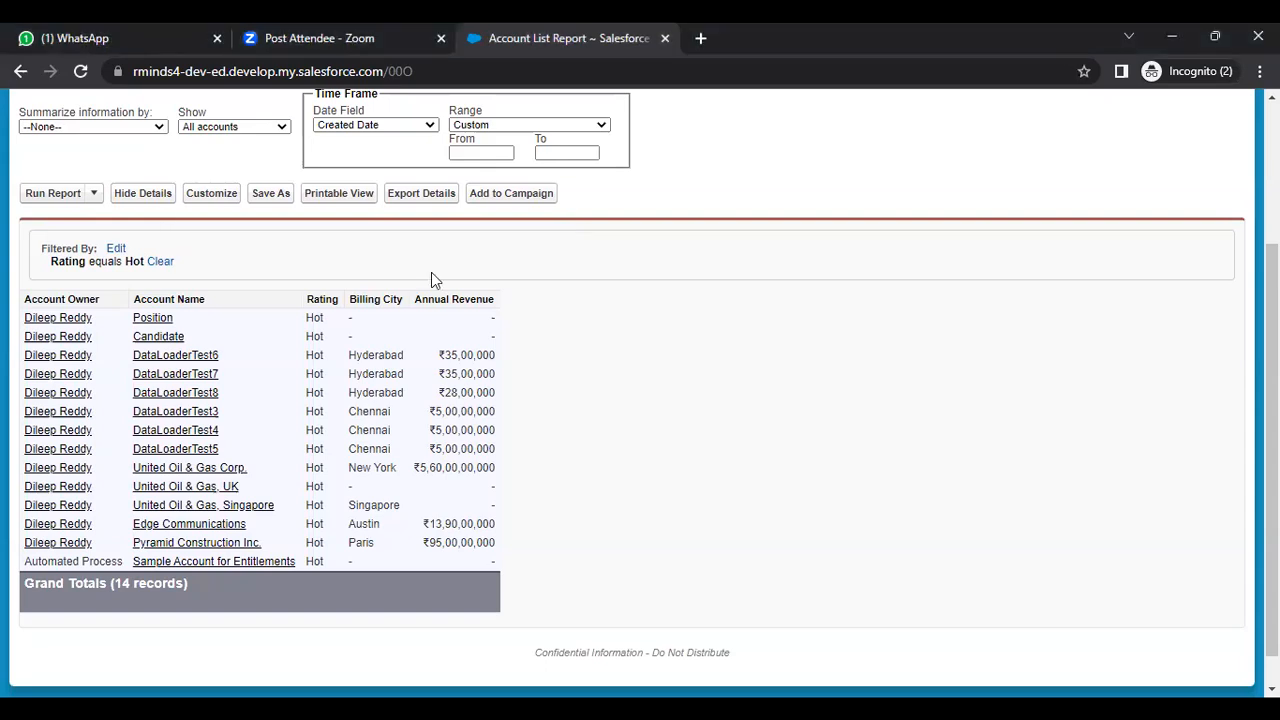
# Save the report as HotRatingCustomers in the TalentAcquisition report folder.
pyautogui.click(270, 194)
pyautogui.write('HotRat')
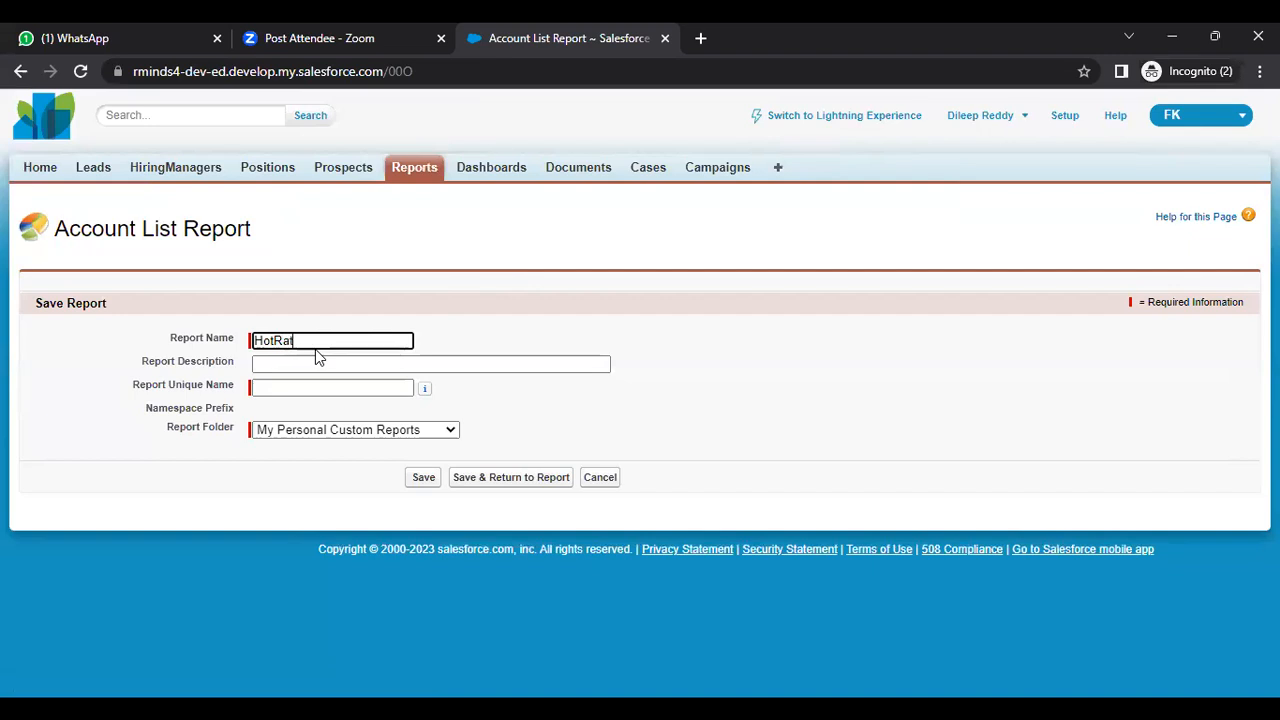
pyautogui.write('ingCustomers')
pyautogui.click(316, 365)
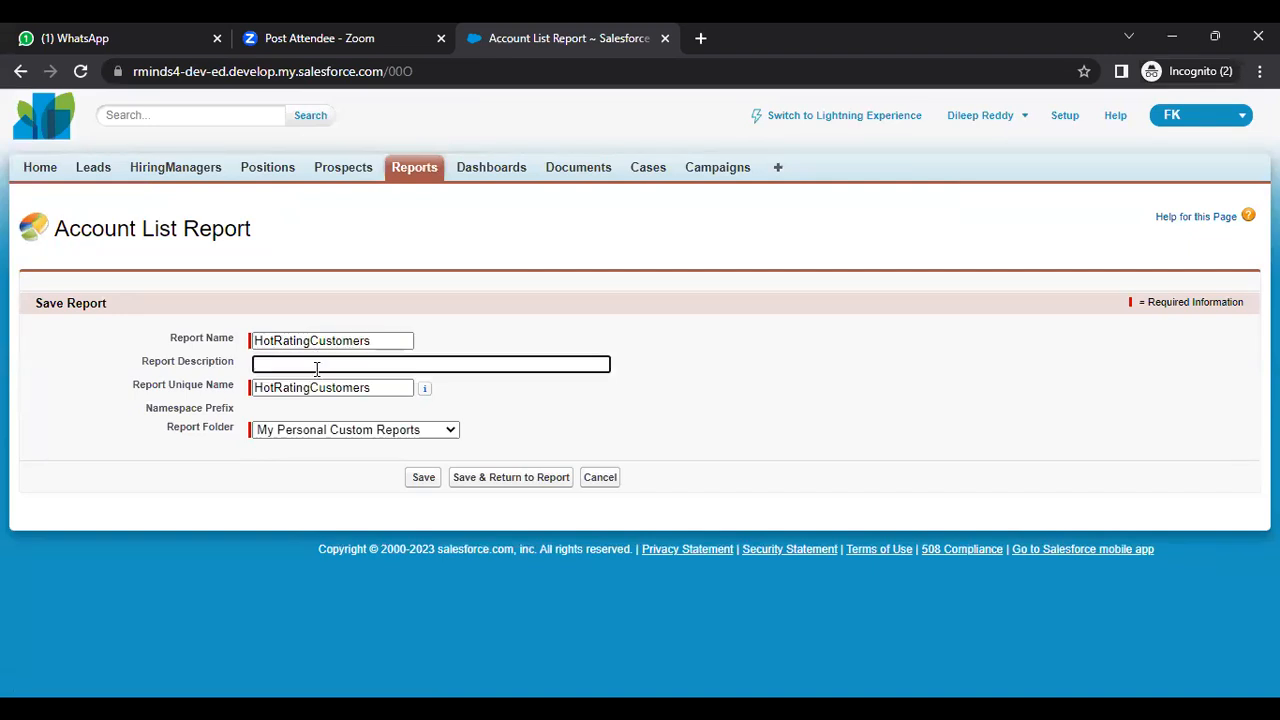
pyautogui.click(433, 431)
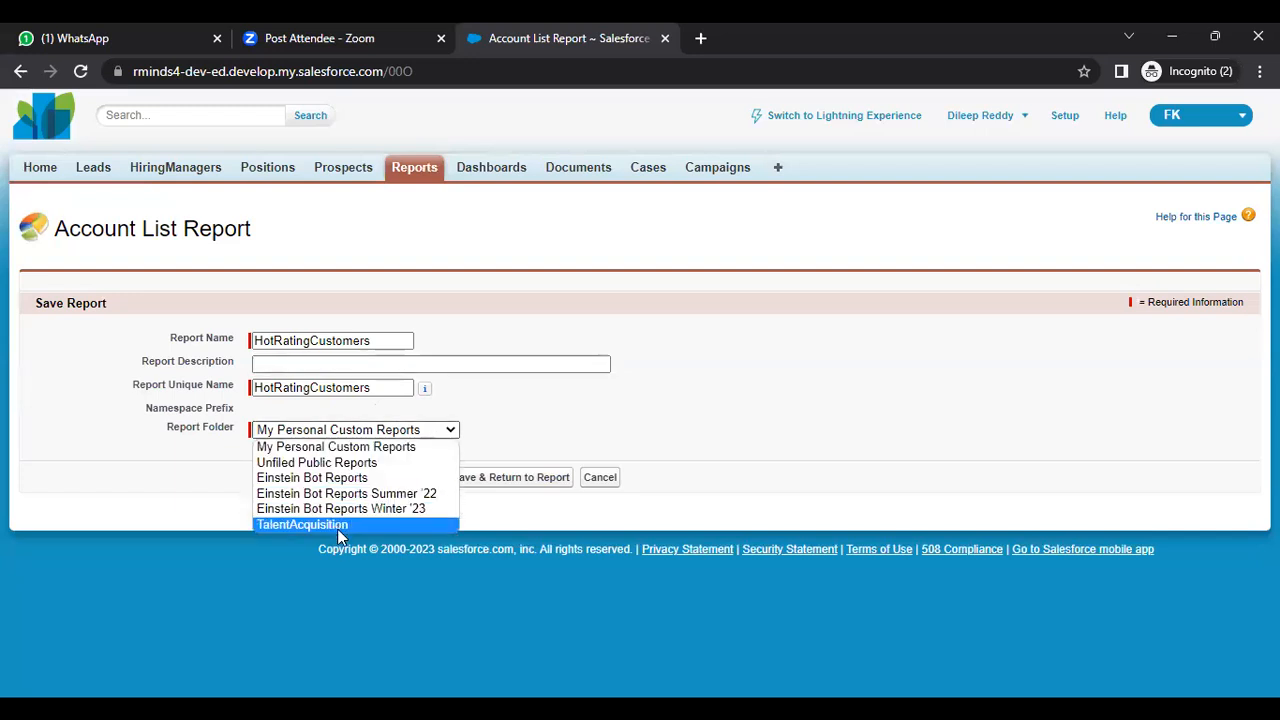
pyautogui.click(341, 525)
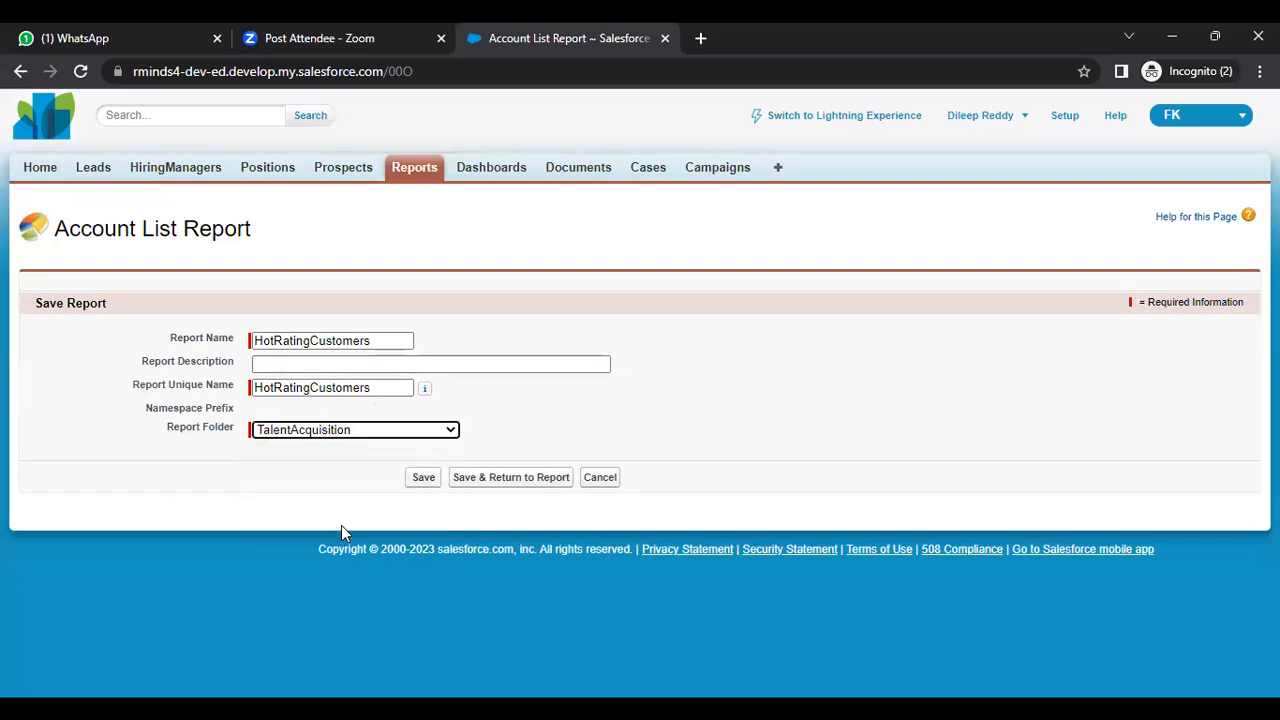
pyautogui.click(423, 478)
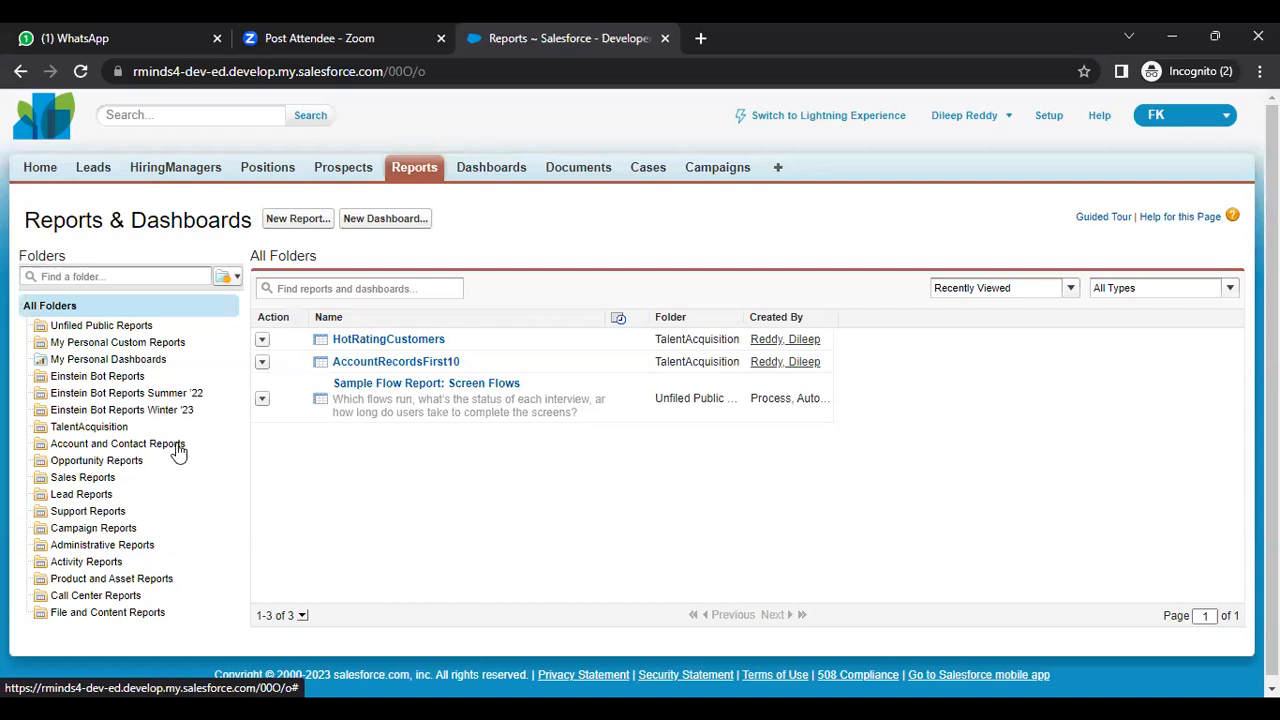
# Open the HotRatingCustomers report from the TalentAcquisition folder and review its account rows.
pyautogui.click(101, 430)
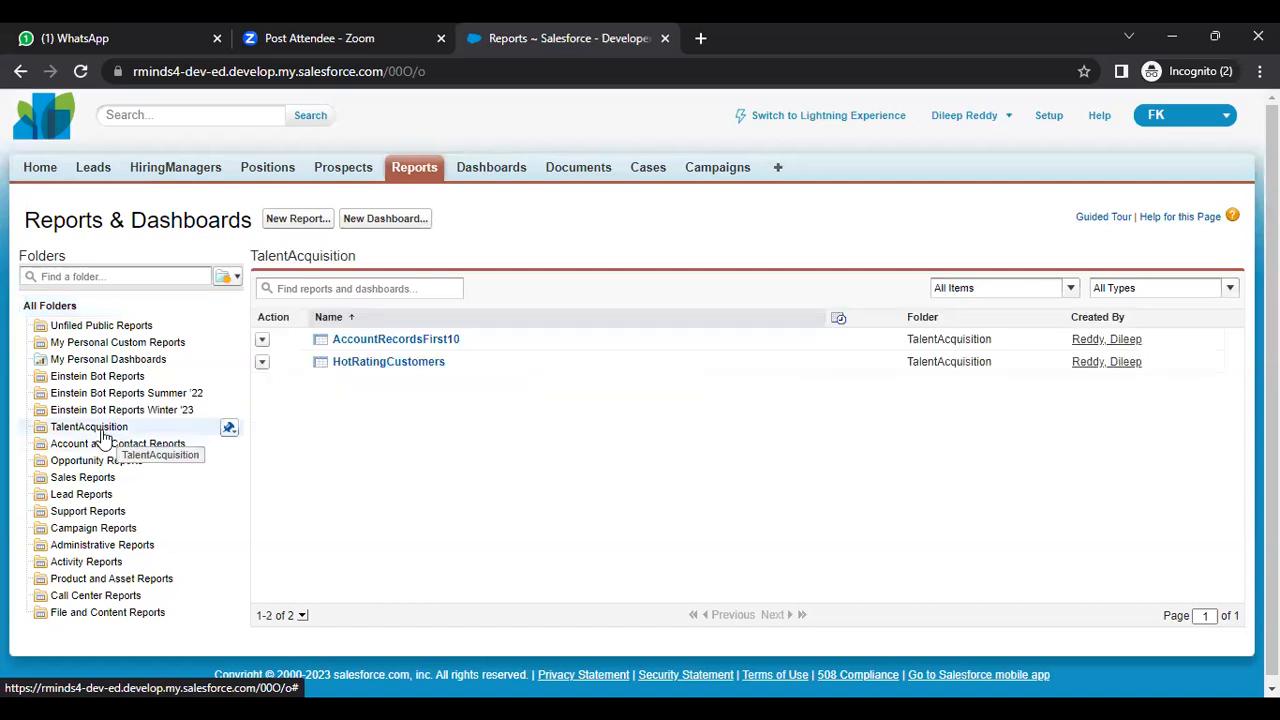
pyautogui.click(419, 366)
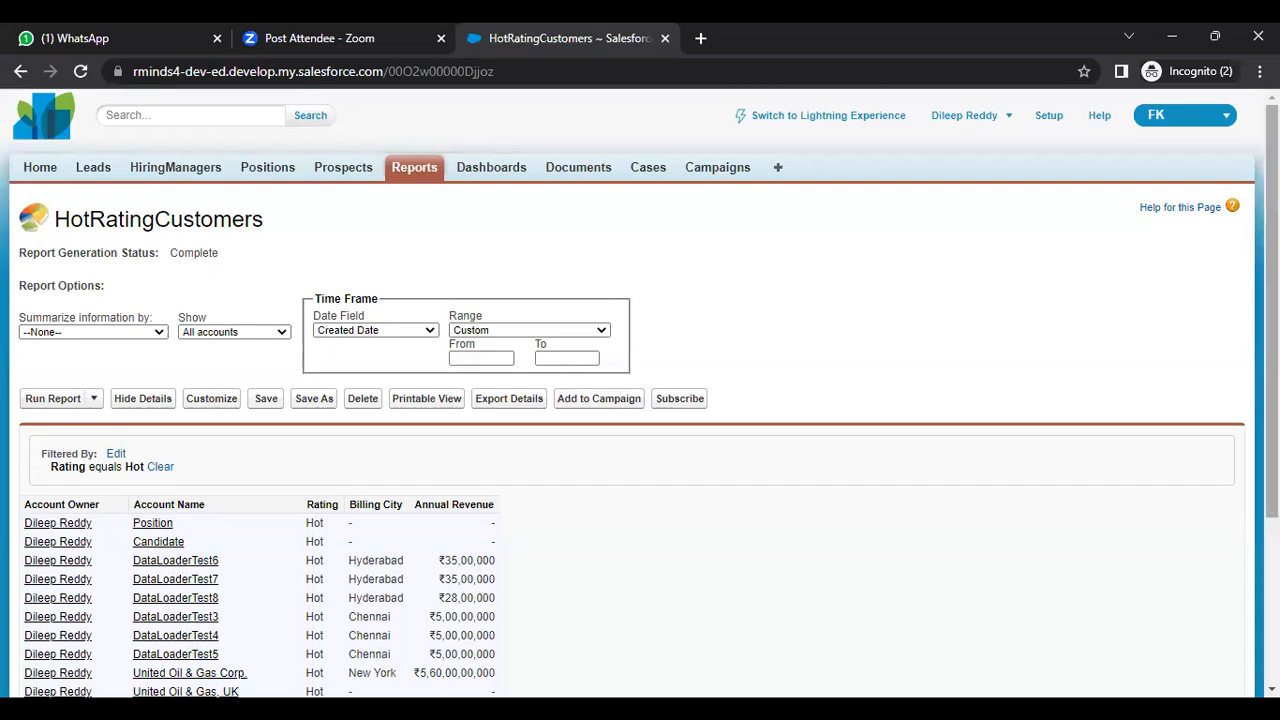
pyautogui.scroll(-2, 1272, 300)
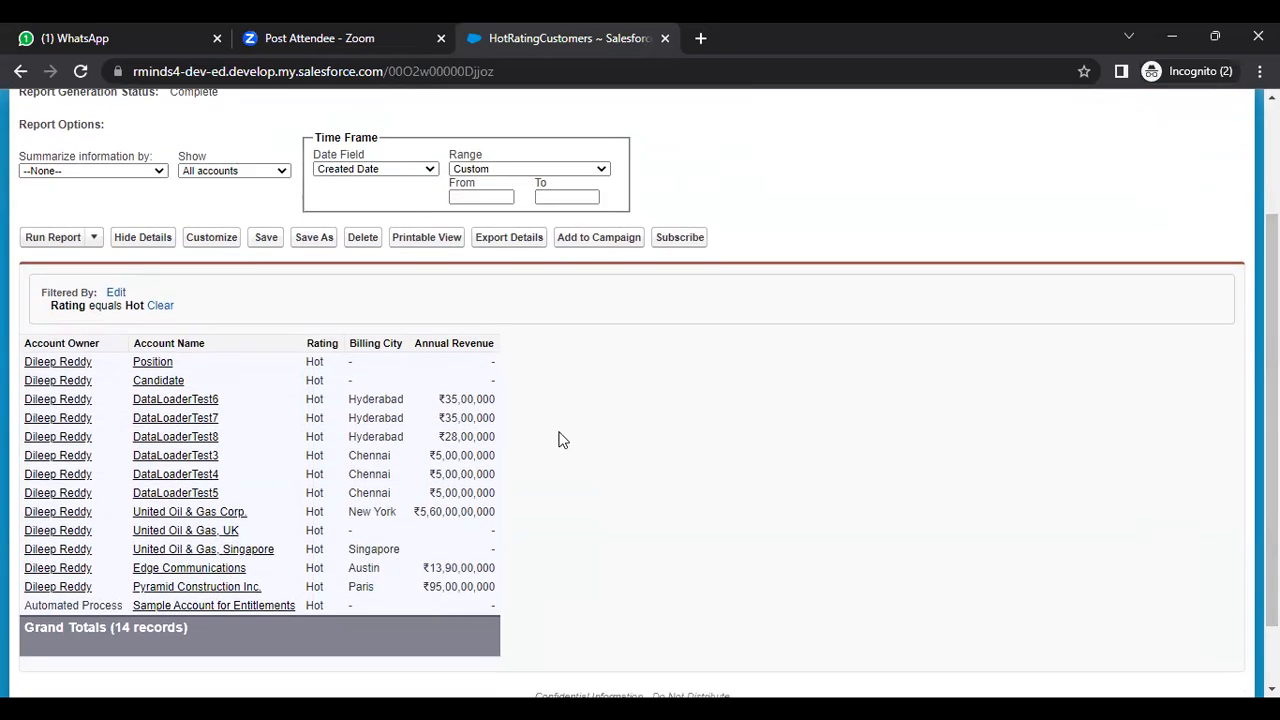
pyautogui.scroll(2, 1272, 420)
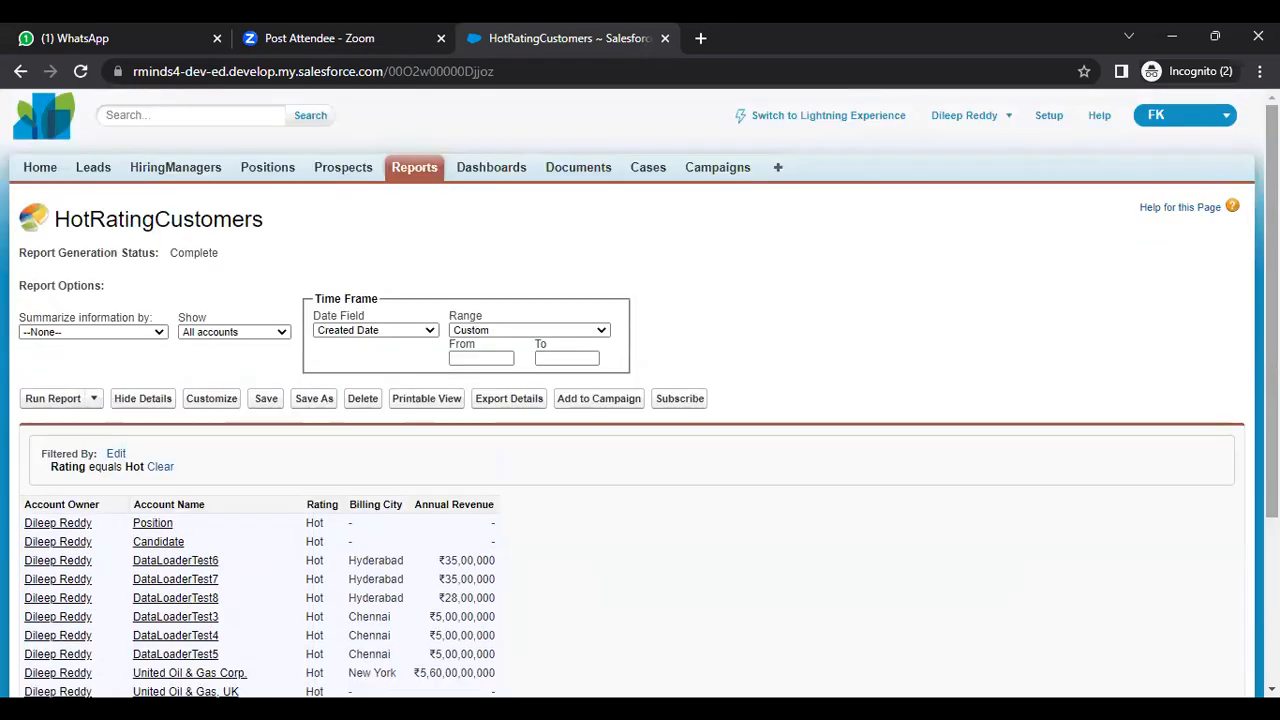
# Switch to Lightning Experience and show the All Accounts list view.
pyautogui.click(882, 120)
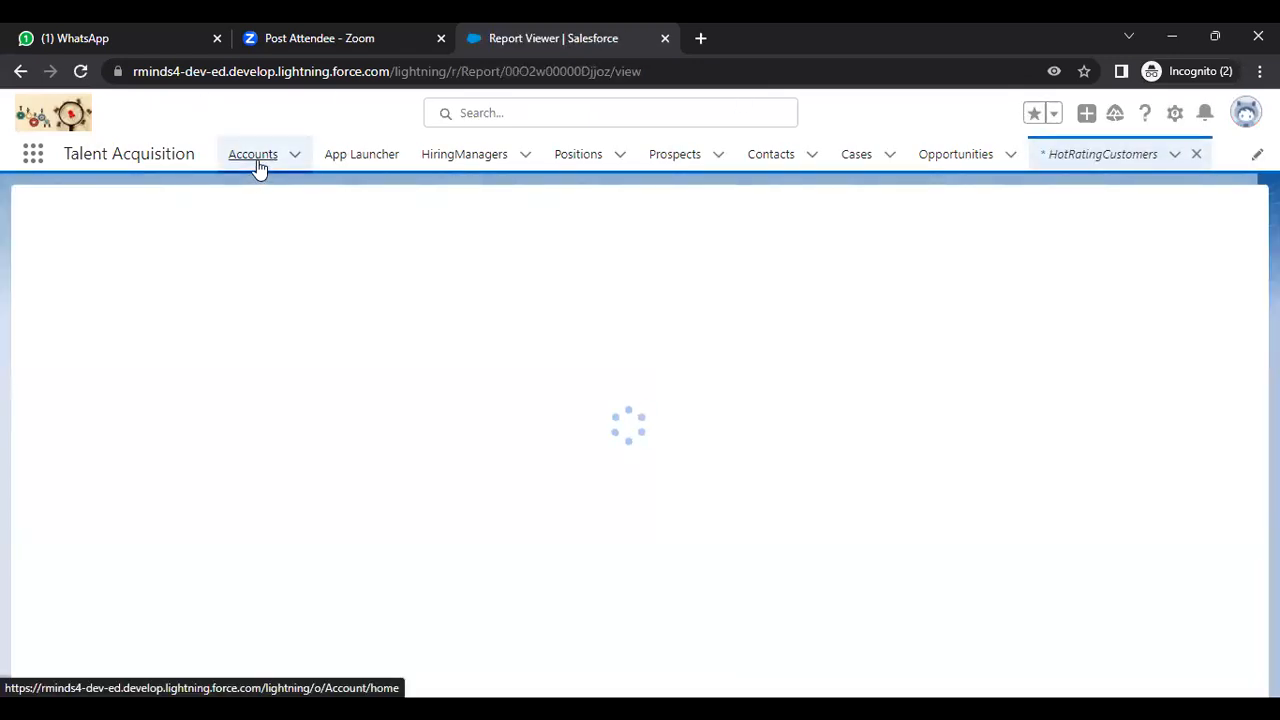
pyautogui.click(254, 155)
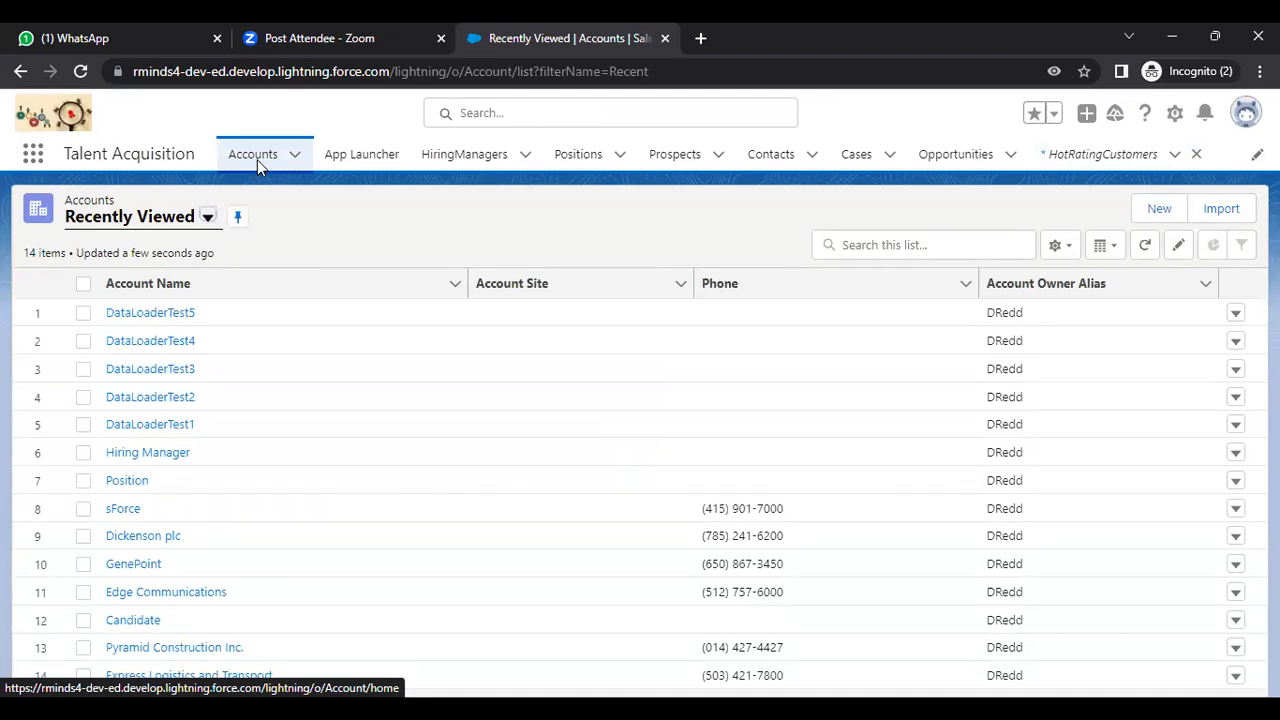
pyautogui.click(208, 215)
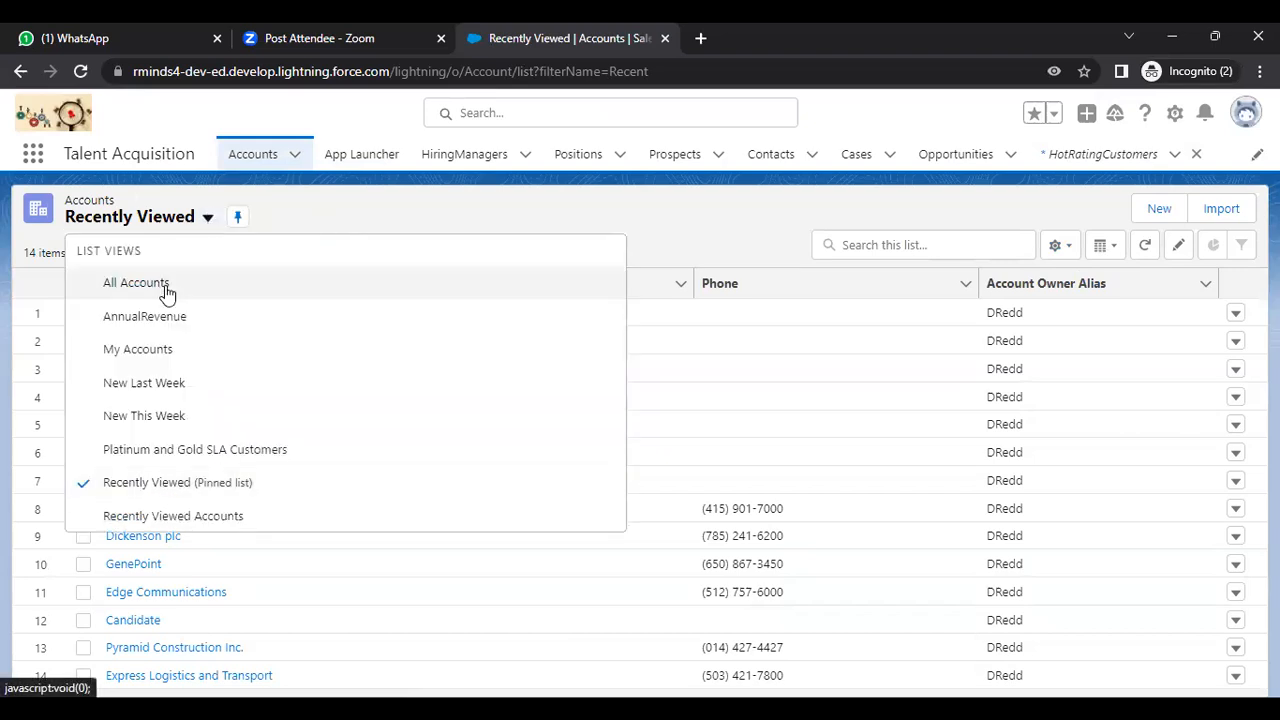
pyautogui.click(167, 290)
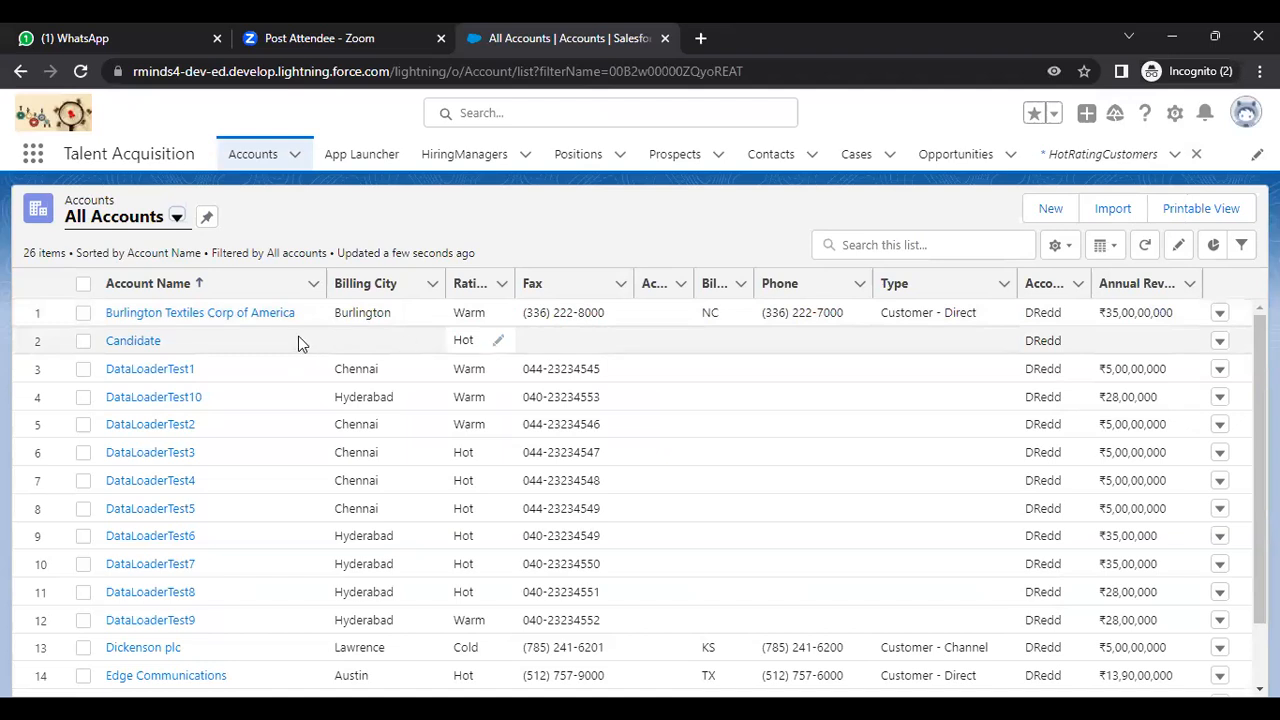
pyautogui.click(498, 344)
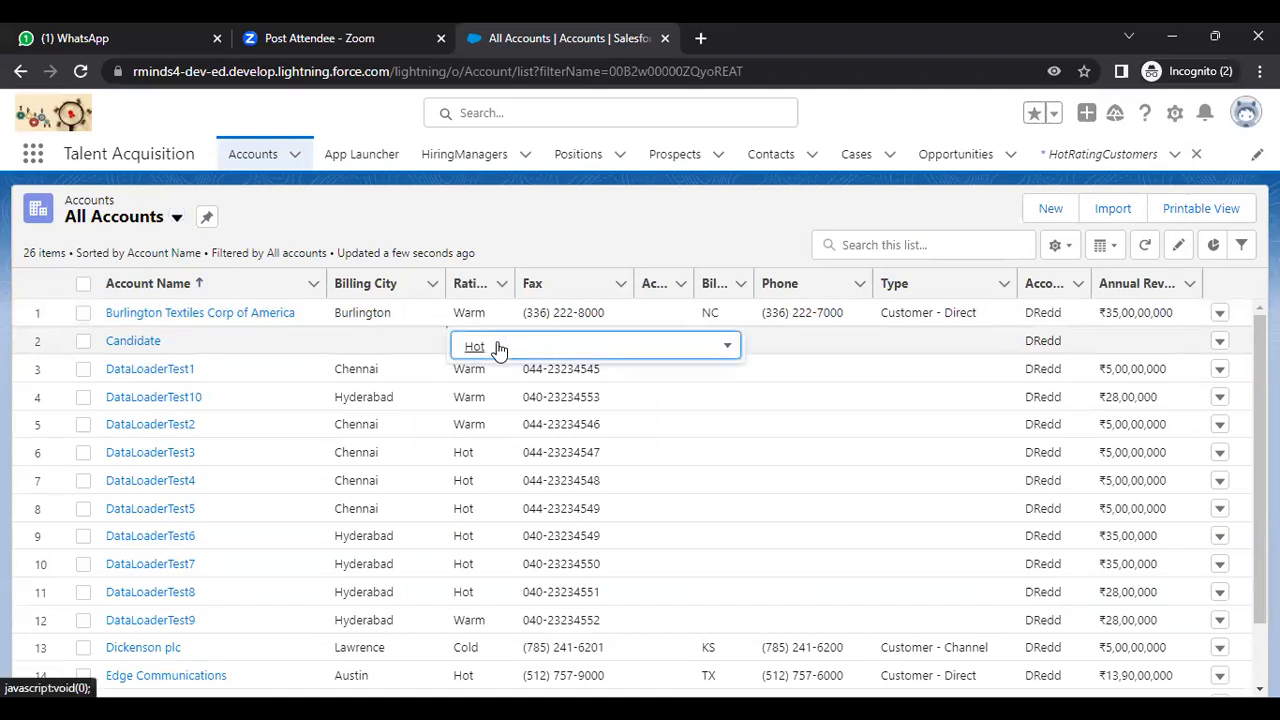
pyautogui.click(730, 350)
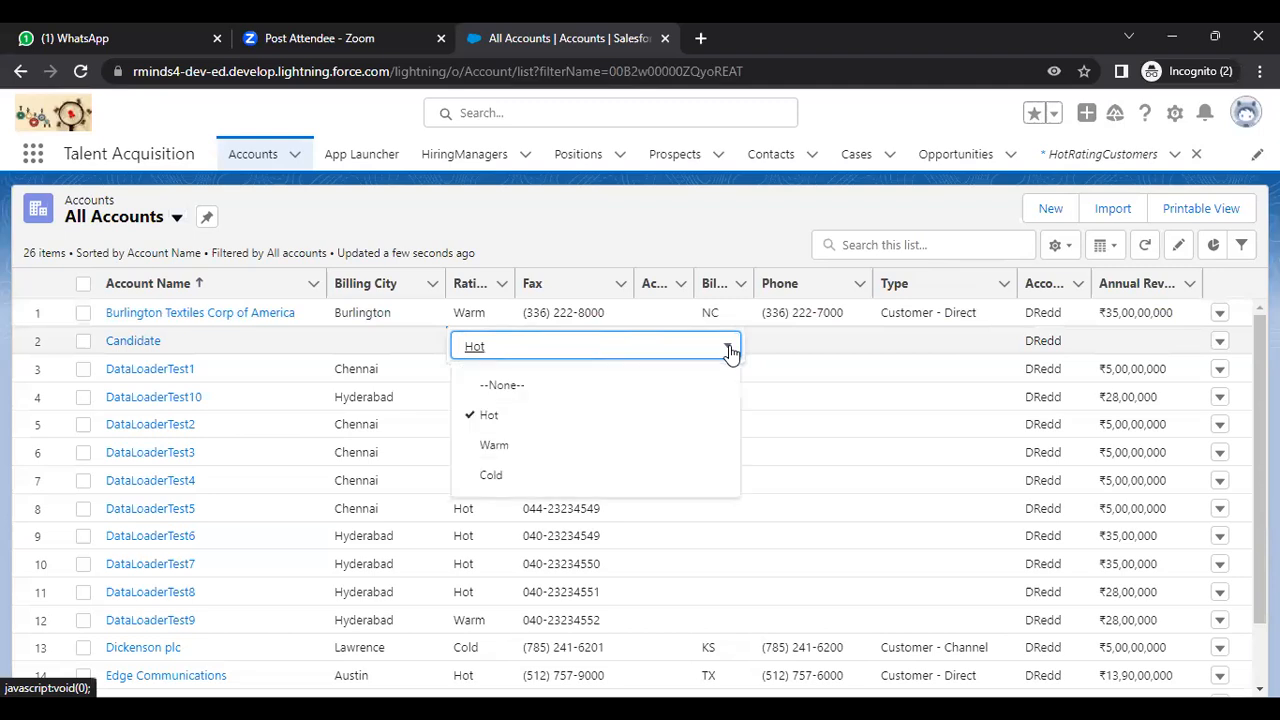
pyautogui.click(580, 446)
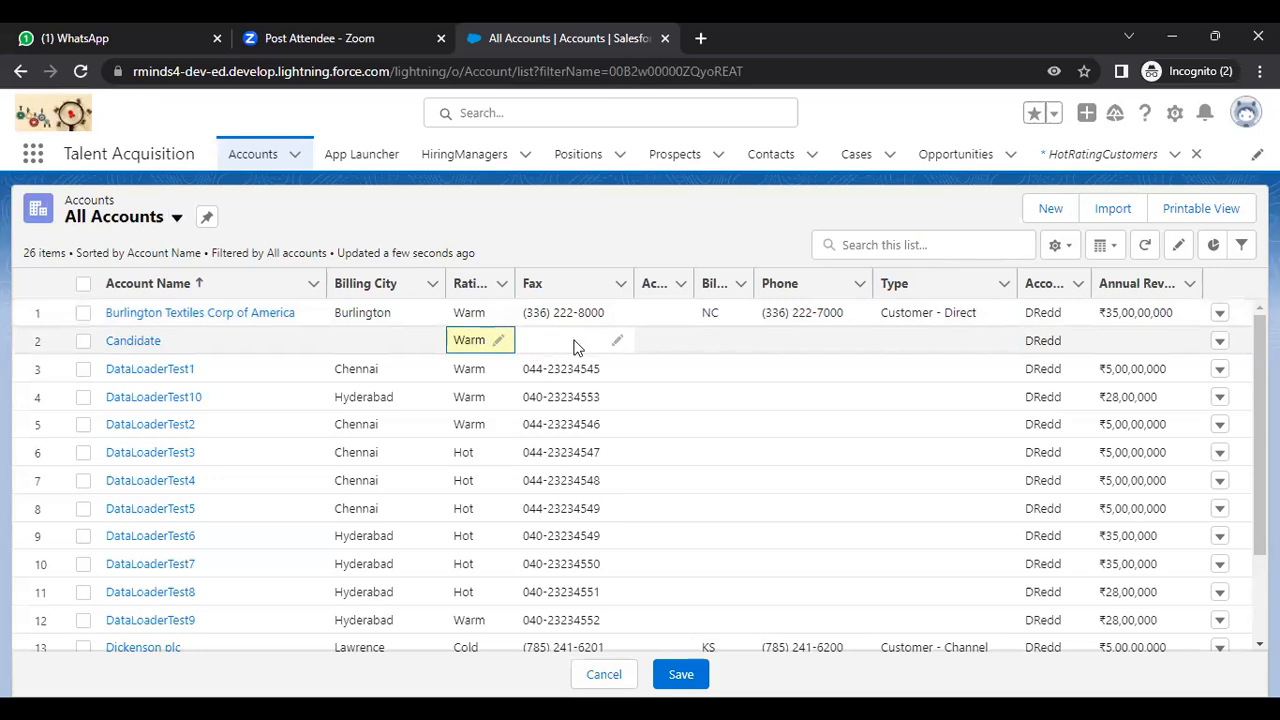
pyautogui.press('Return')
pyautogui.click(602, 248)
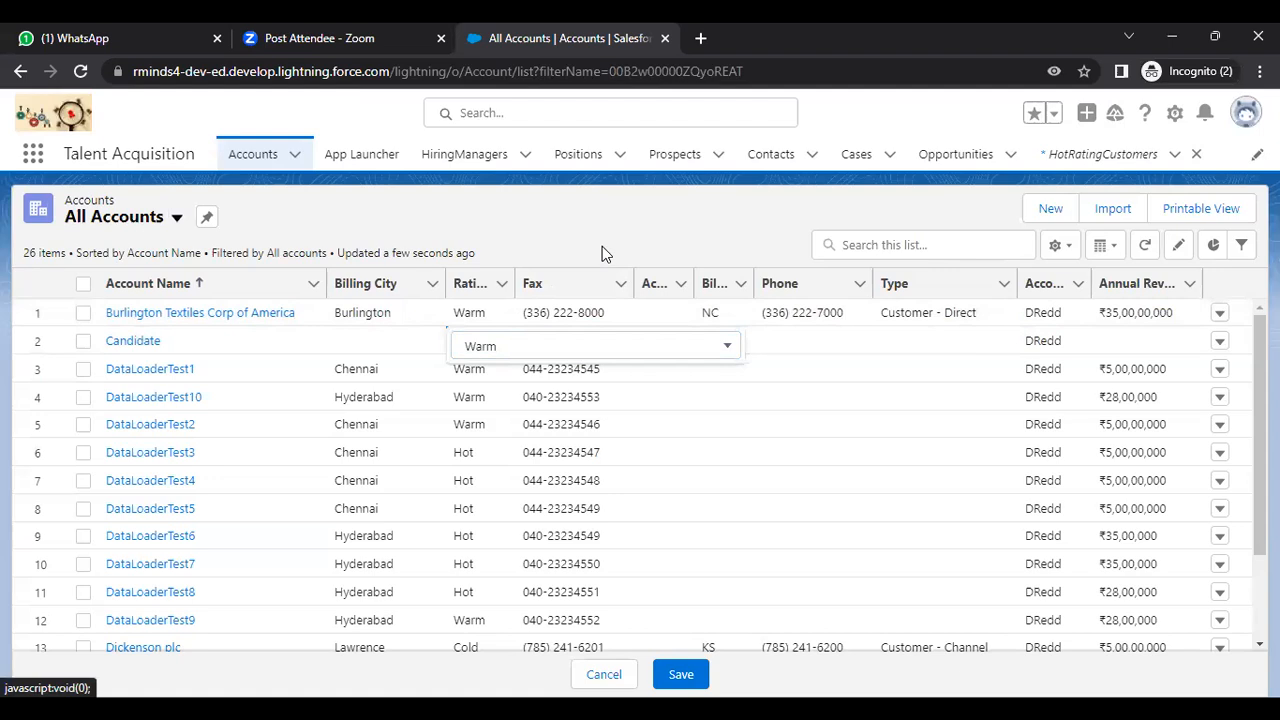
pyautogui.click(1145, 245)
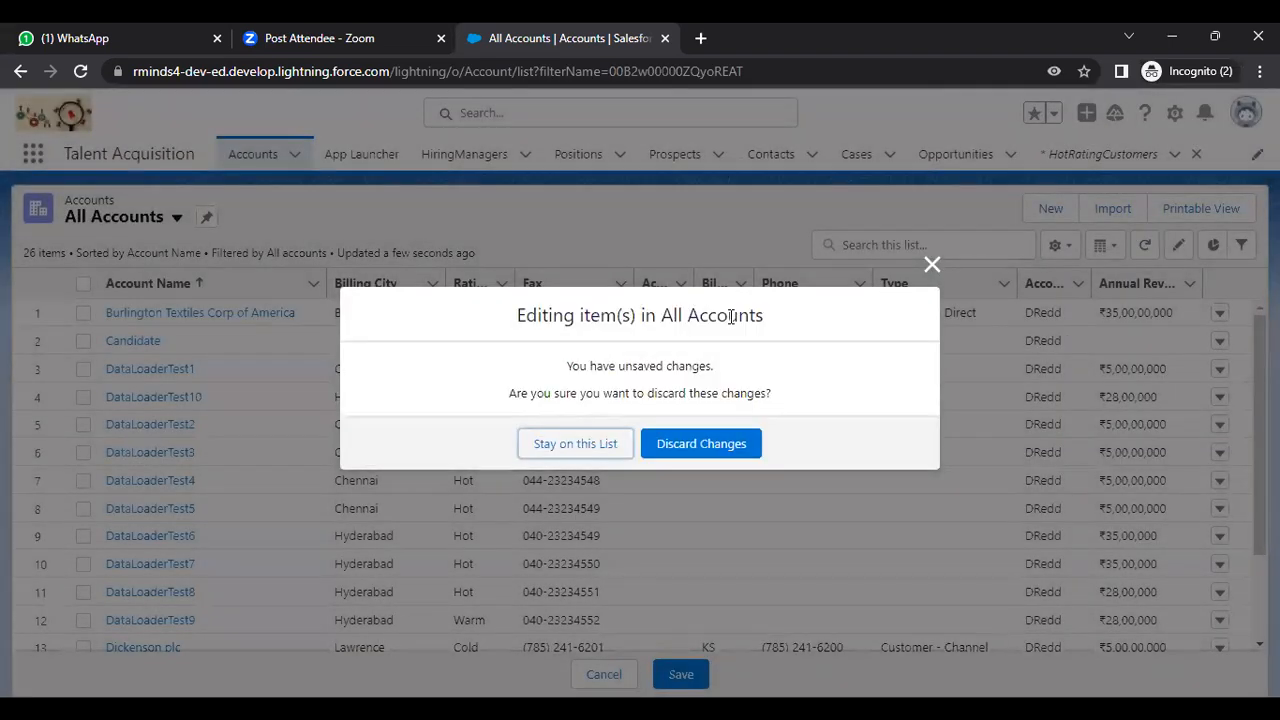
pyautogui.click(737, 449)
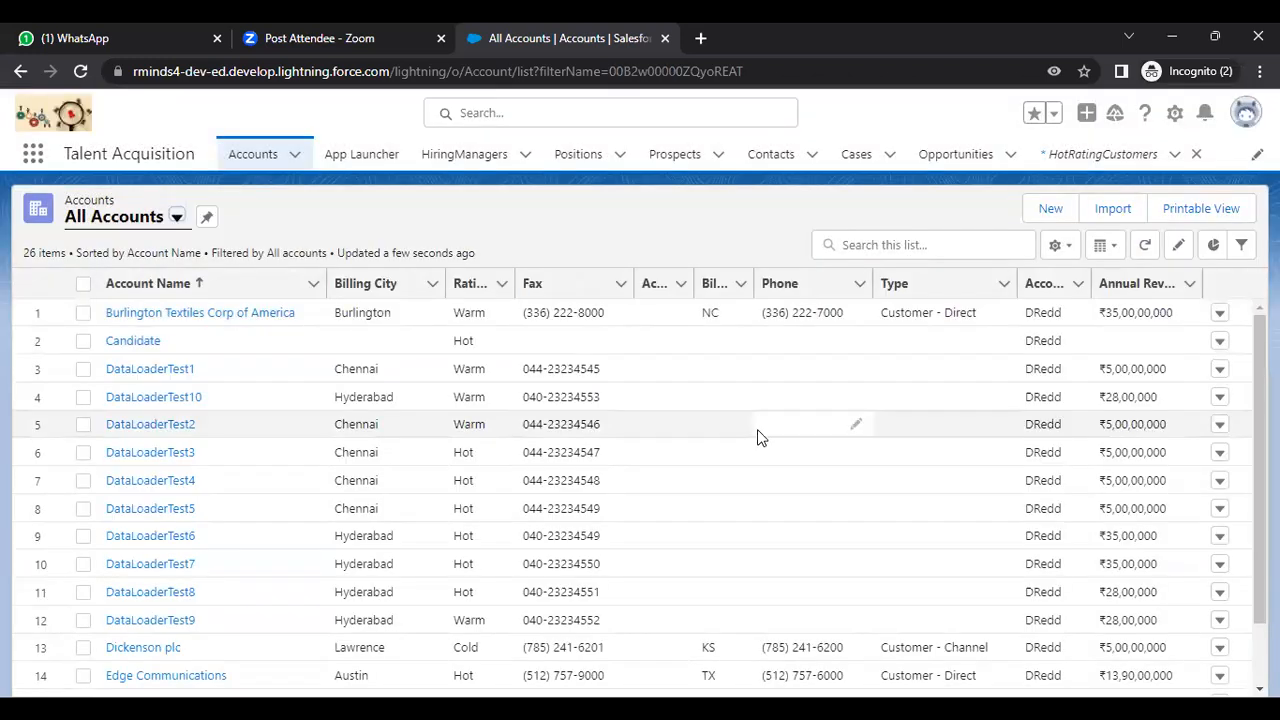
# Change the Candidate account's Rating to Warm, save the change and refresh the list.
pyautogui.click(497, 342)
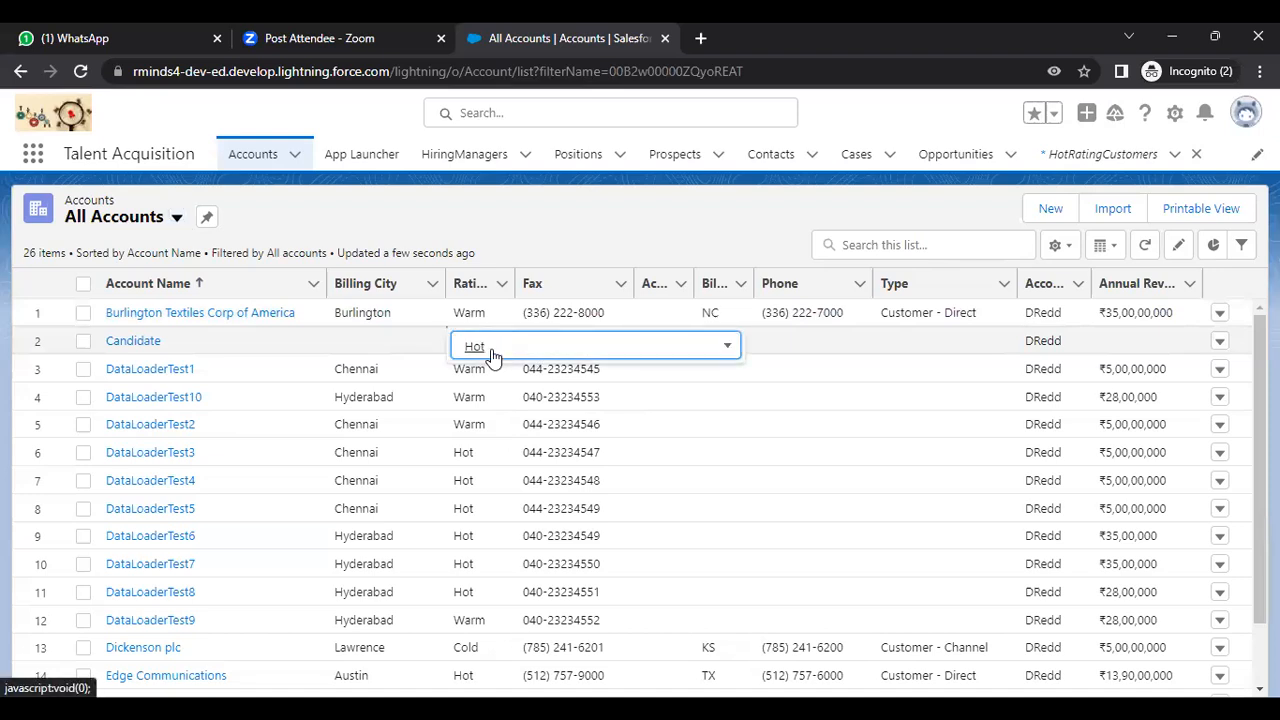
pyautogui.click(732, 347)
pyautogui.click(537, 446)
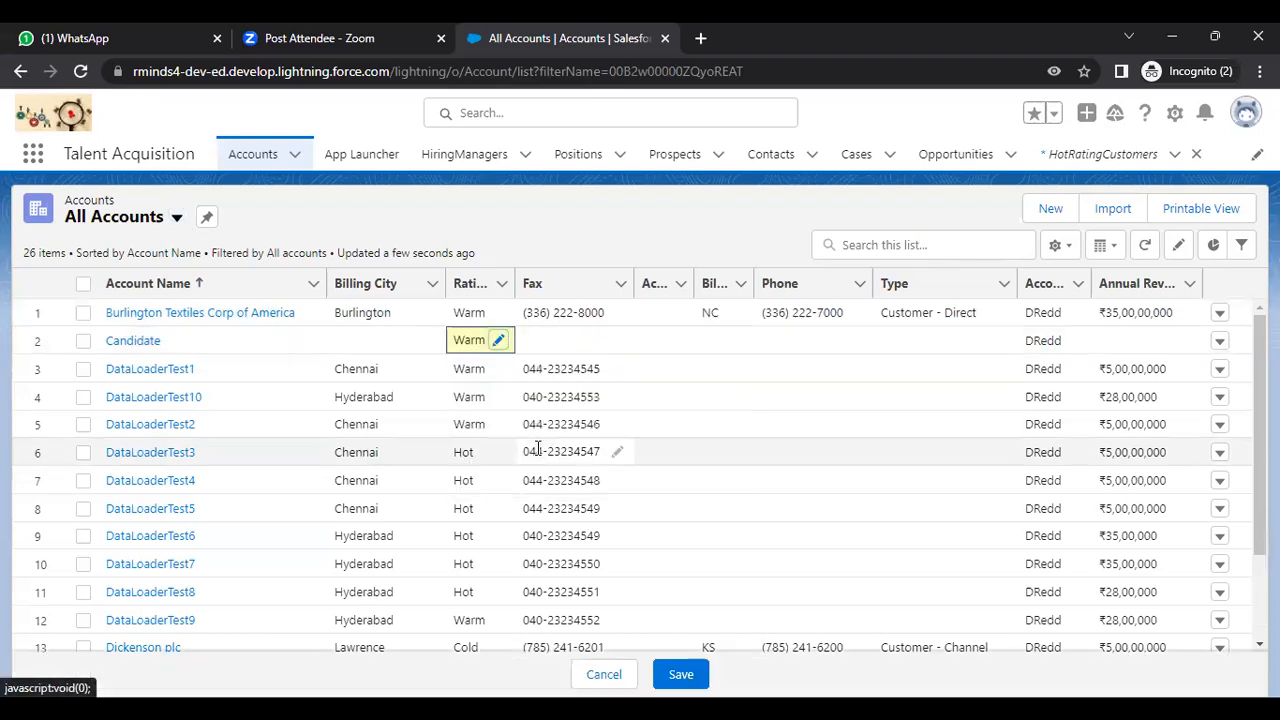
pyautogui.click(681, 674)
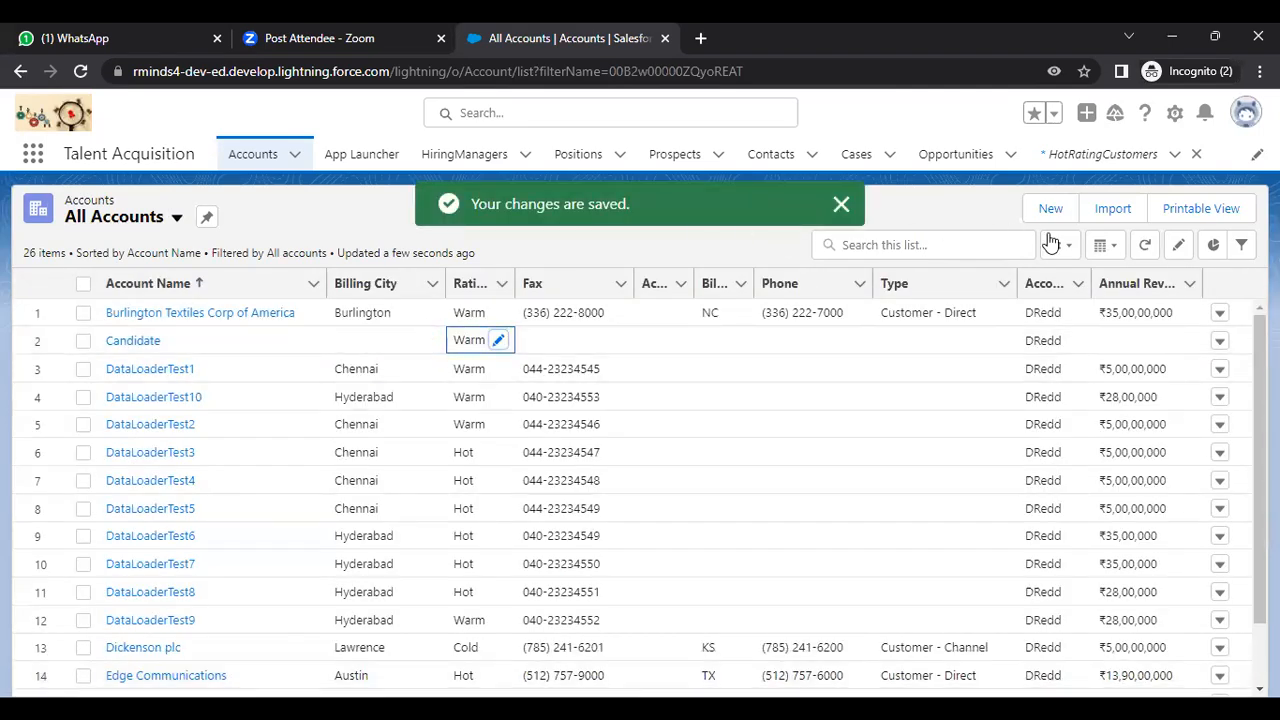
pyautogui.click(1141, 245)
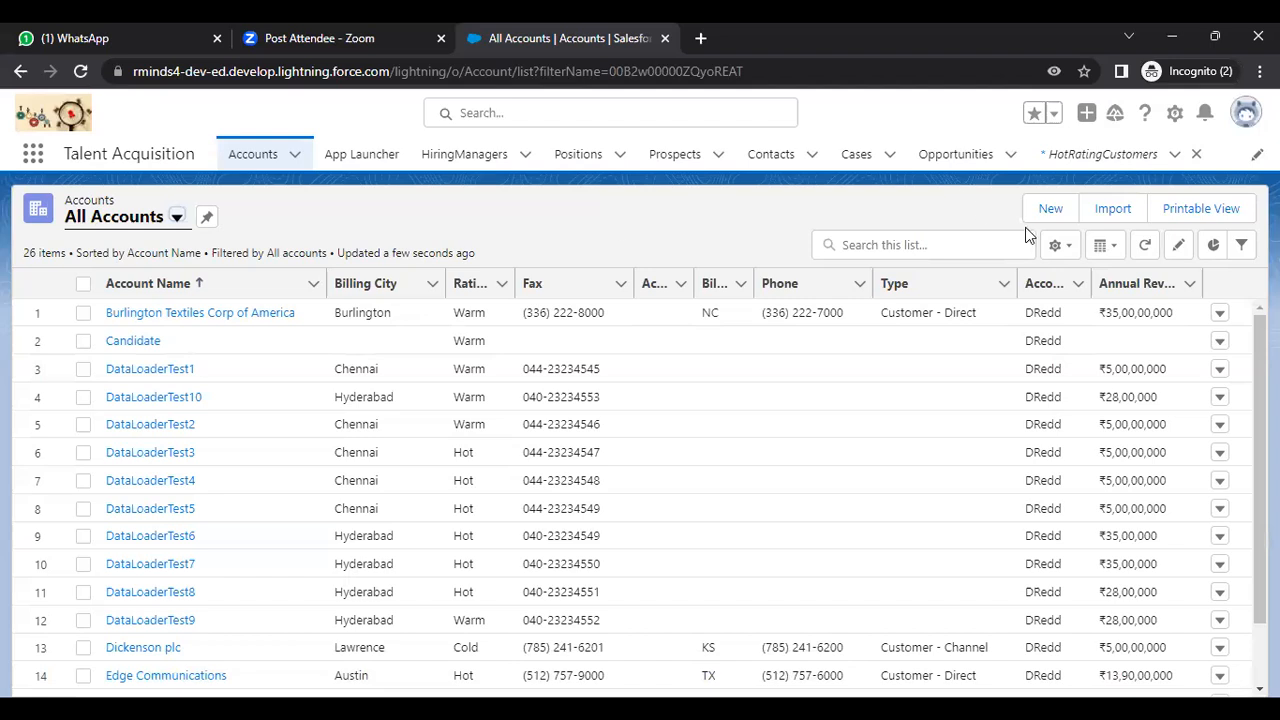
# Switch back to Salesforce Classic, open the HotRatingCustomers report from the TalentAcquisition folder and review its rows.
pyautogui.click(1245, 115)
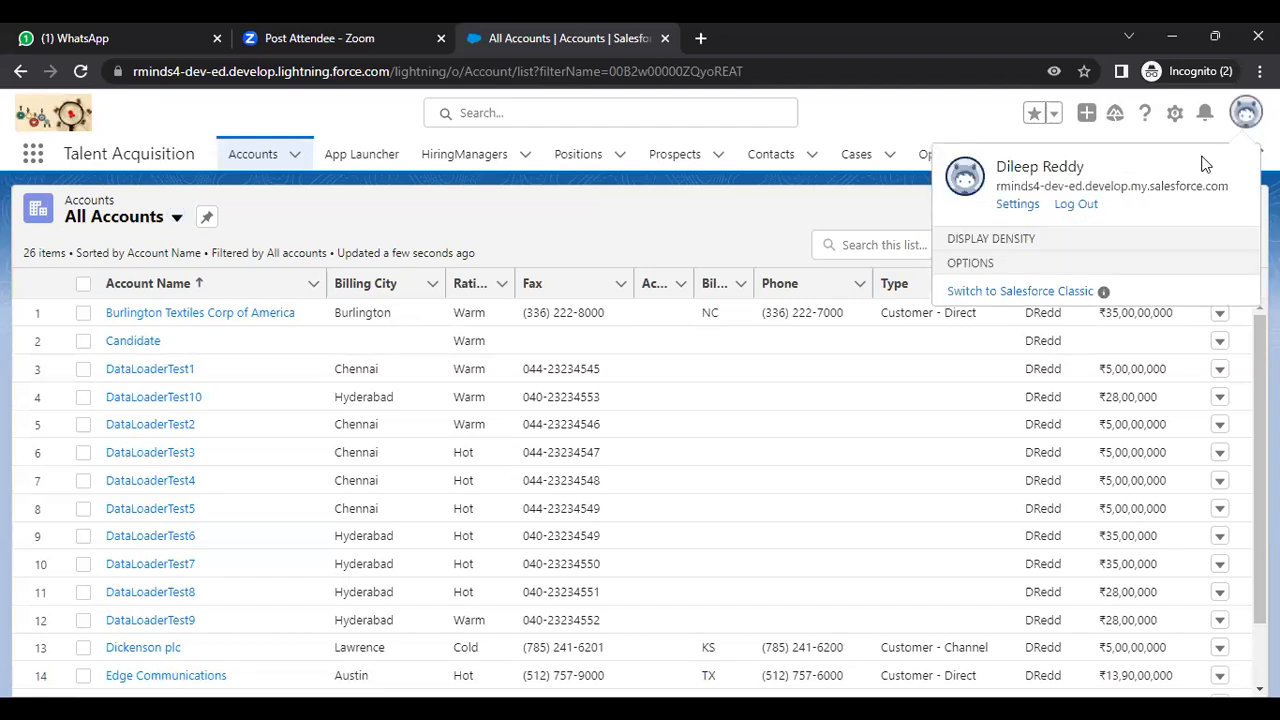
pyautogui.click(1036, 373)
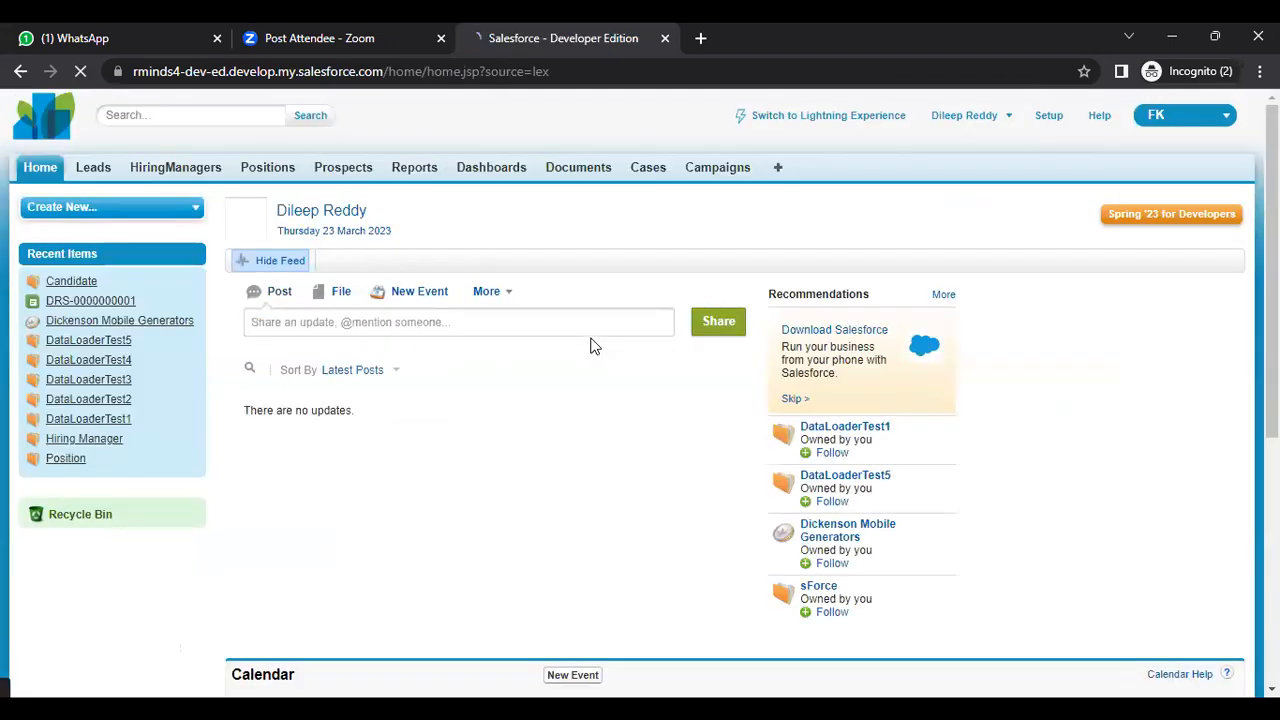
pyautogui.click(415, 170)
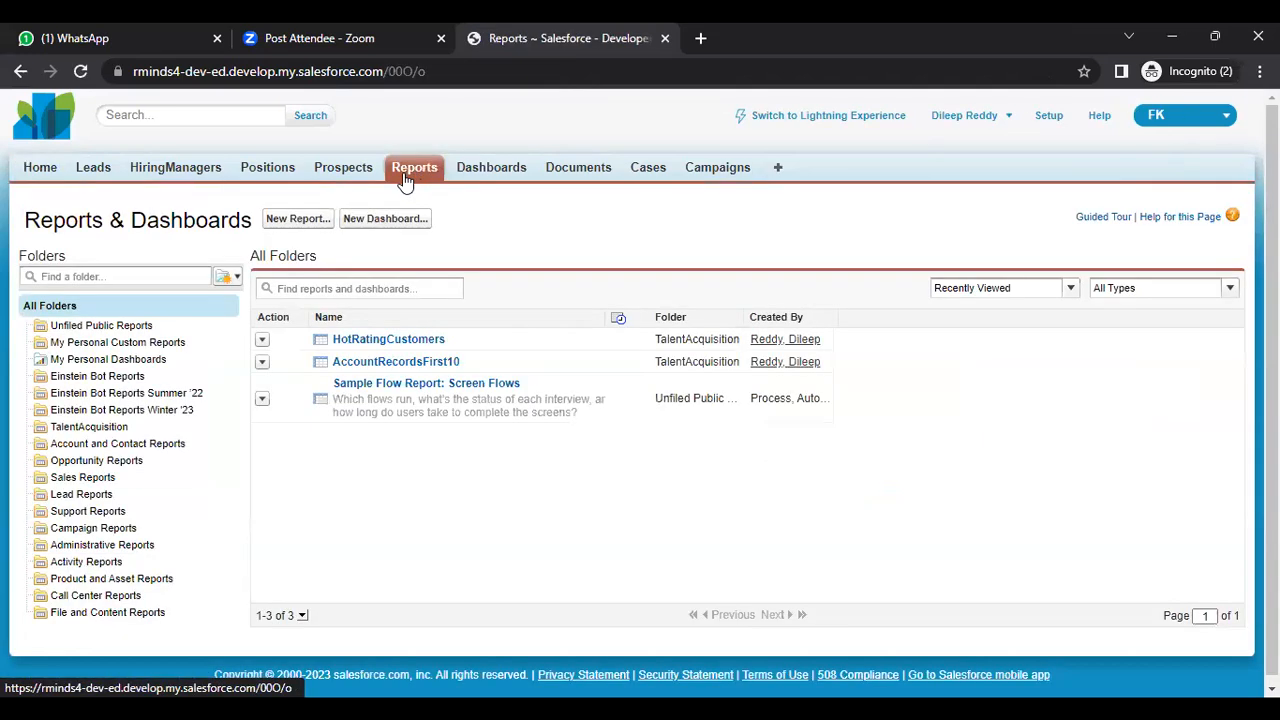
pyautogui.click(97, 431)
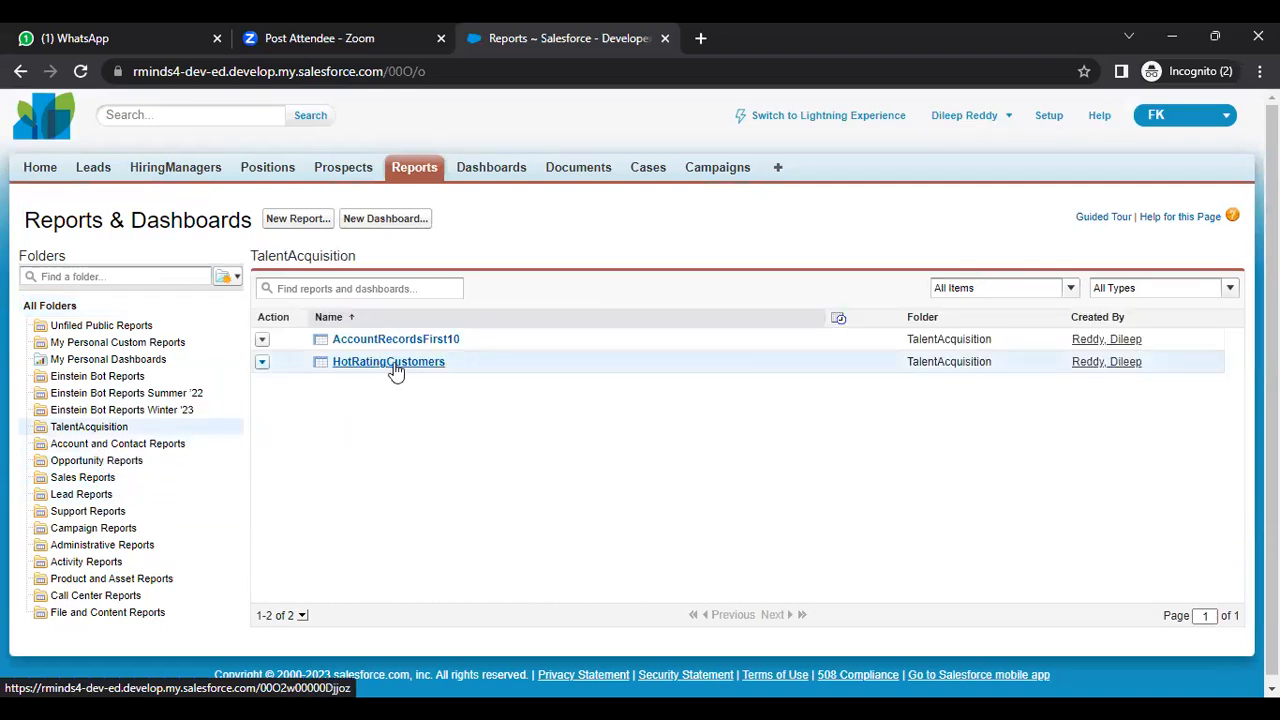
pyautogui.click(262, 363)
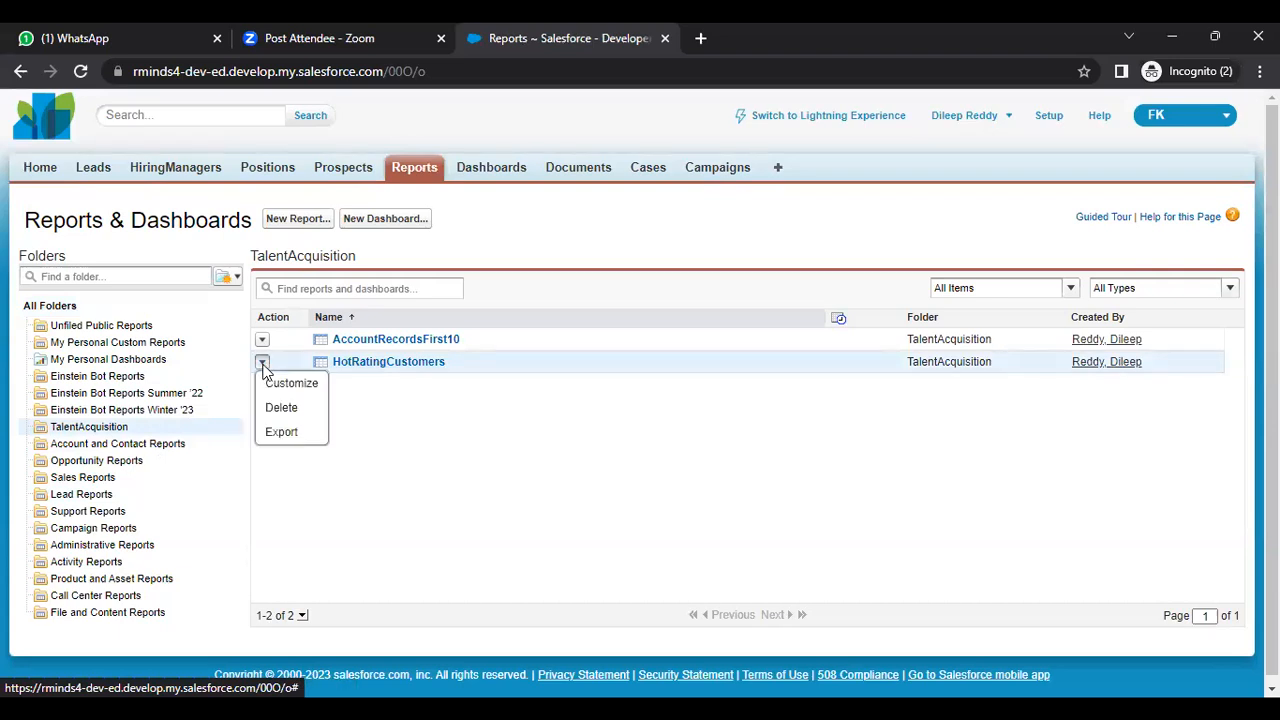
pyautogui.click(380, 366)
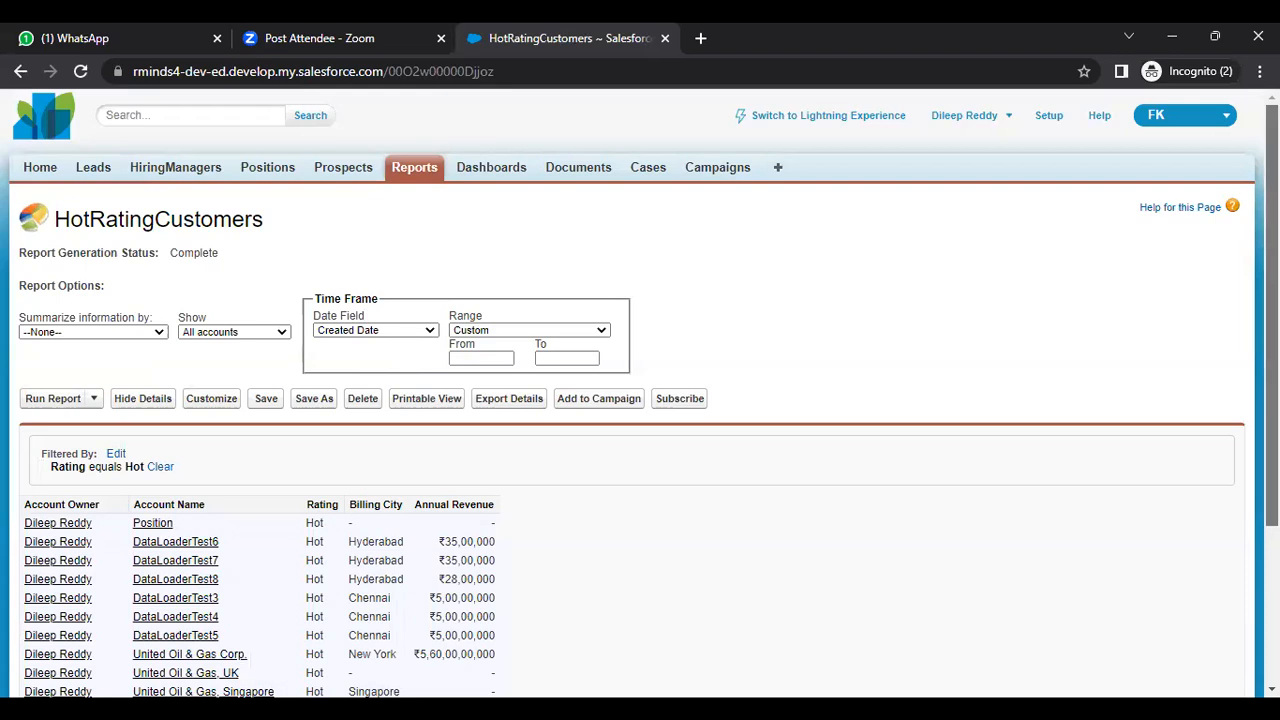
pyautogui.scroll(-2, 380, 366)
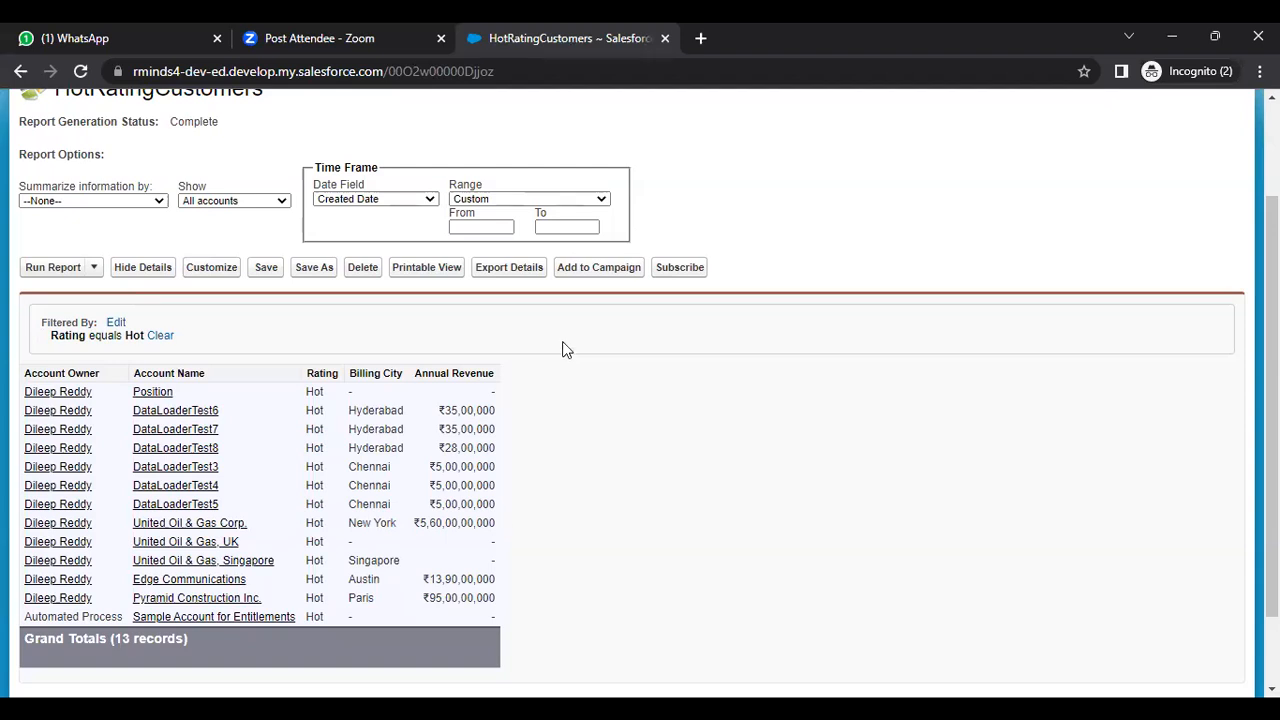
# Export the HotRatingCustomers report details in Excel Format .xls with ISO-8859-1 encoding.
pyautogui.click(527, 272)
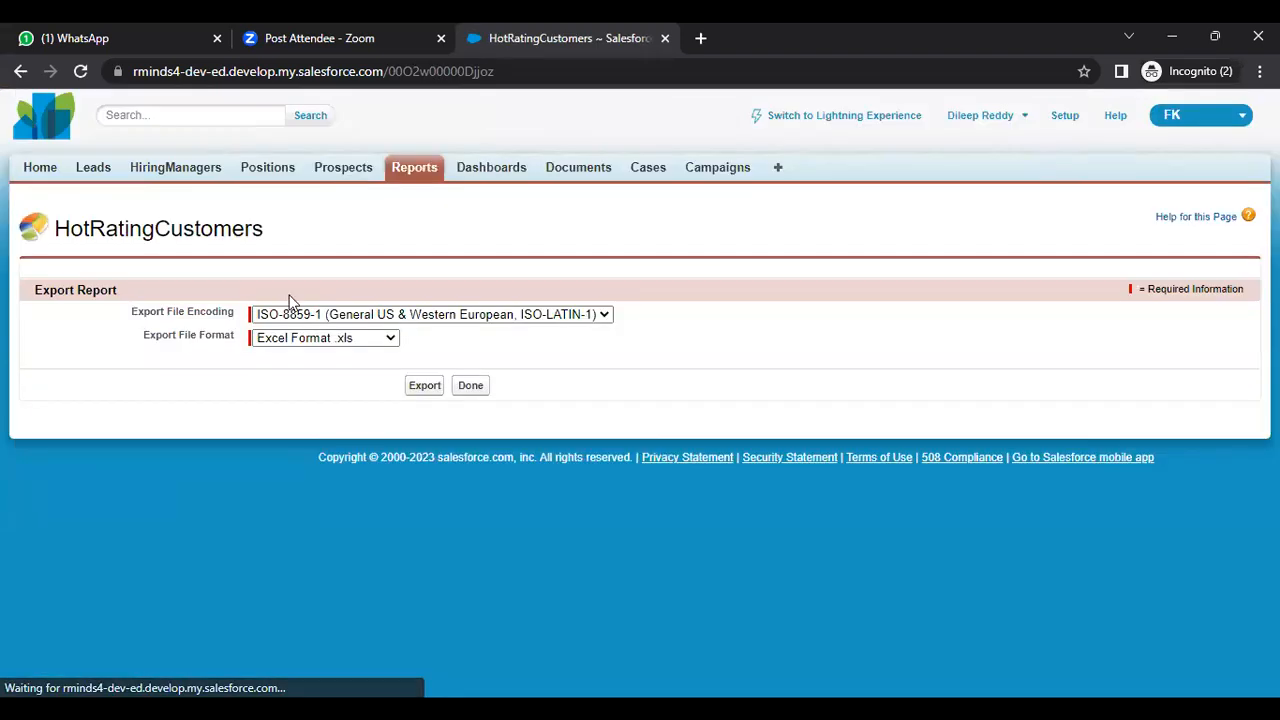
pyautogui.click(388, 340)
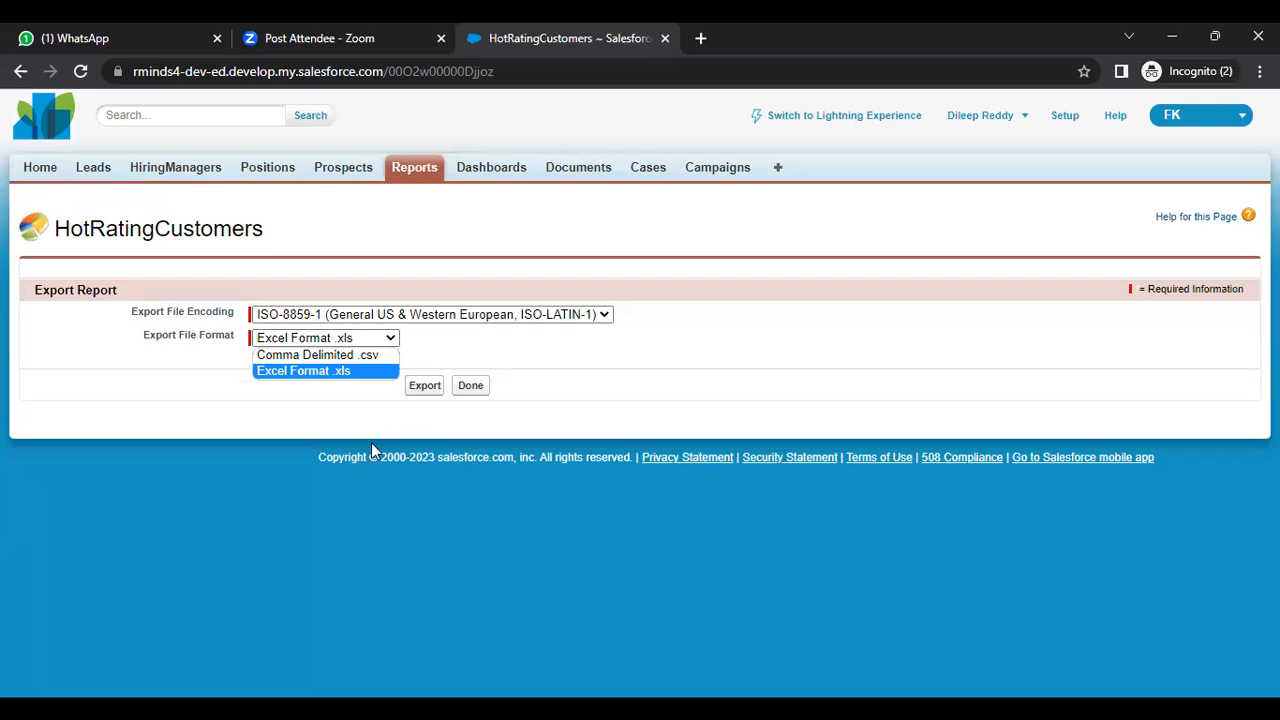
pyautogui.click(427, 390)
pyautogui.click(429, 391)
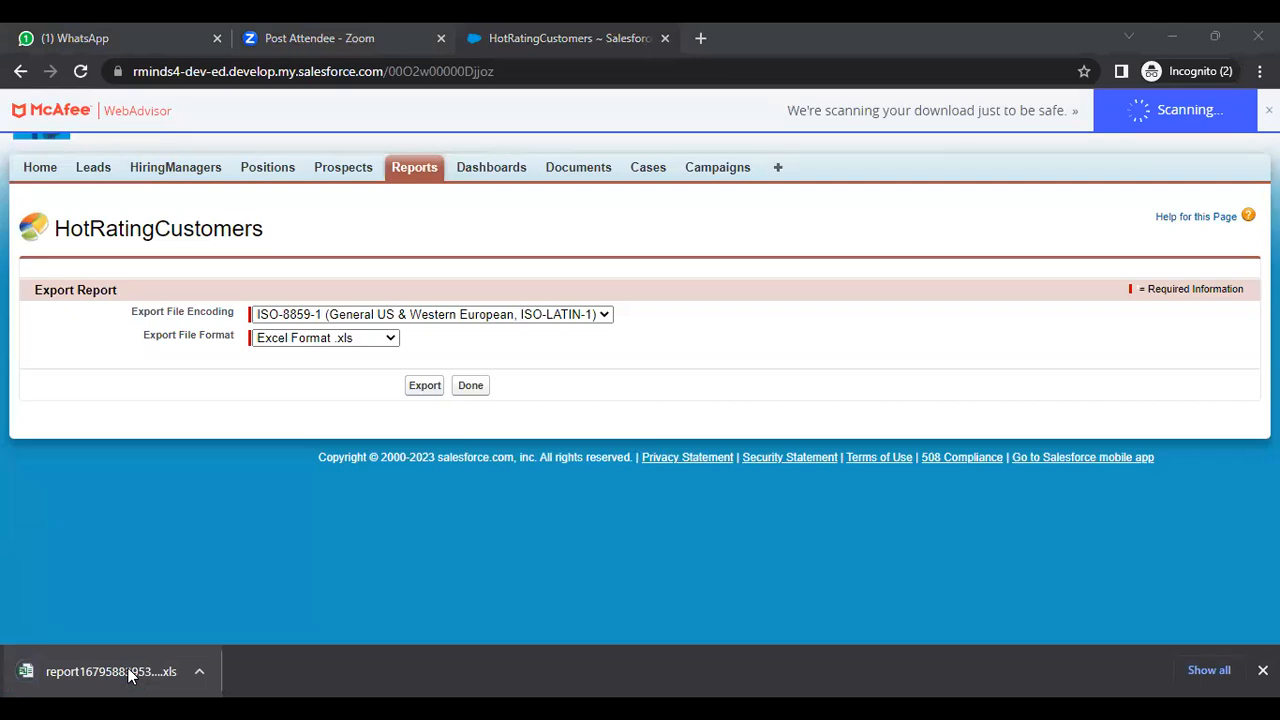
# Open the exported report in Excel with editing enabled, examine its account rows and footer lines, then close it and return to Salesforce.
pyautogui.click(128, 675)
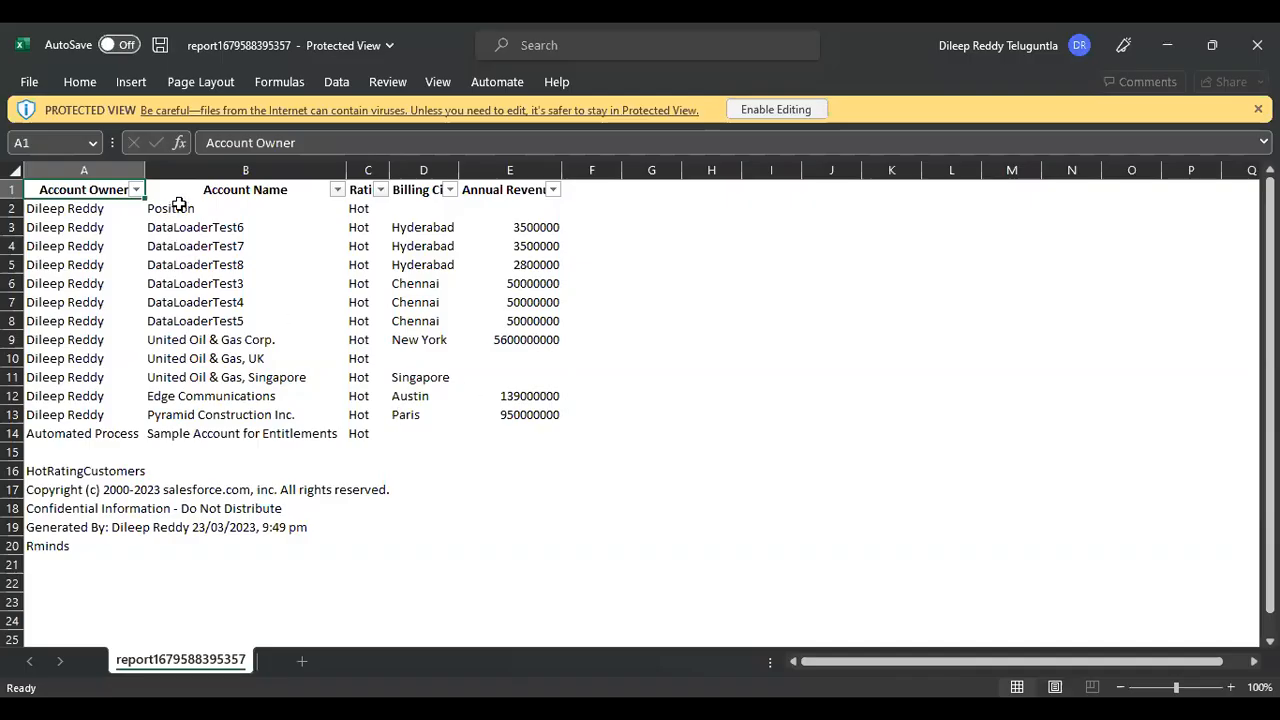
pyautogui.click(776, 110)
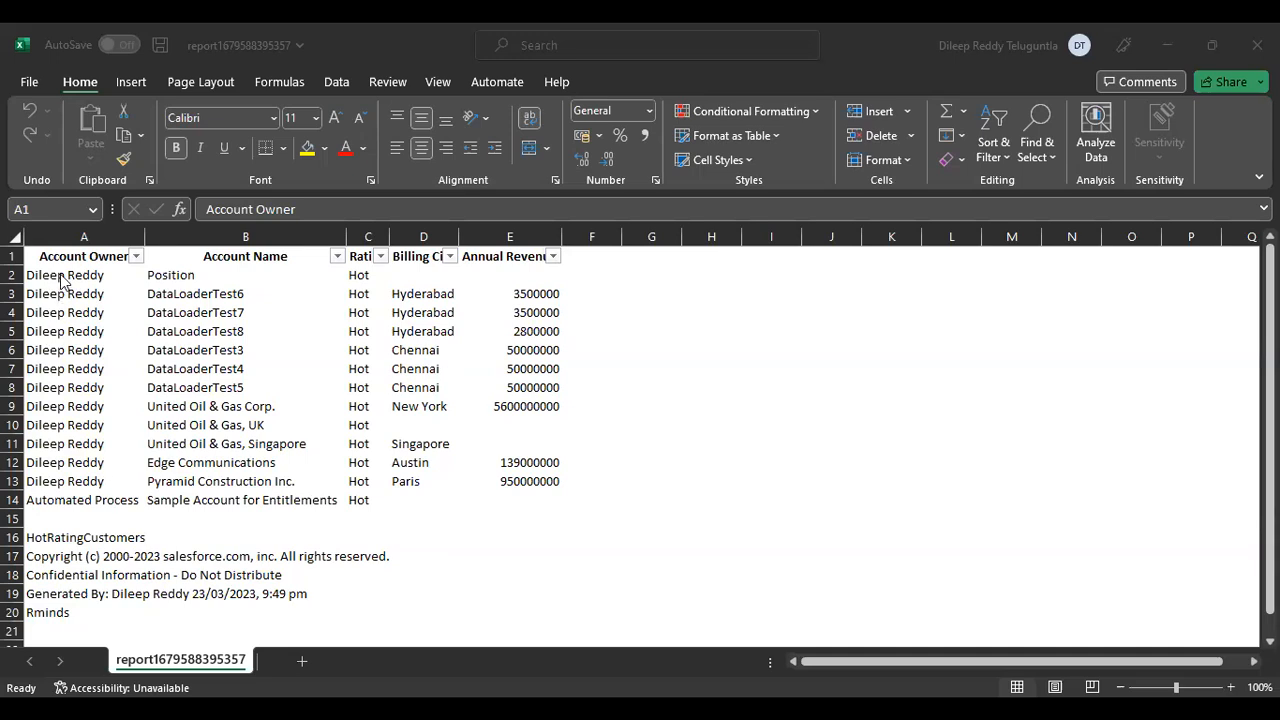
pyautogui.moveTo(66, 276); pyautogui.dragTo(582, 496)
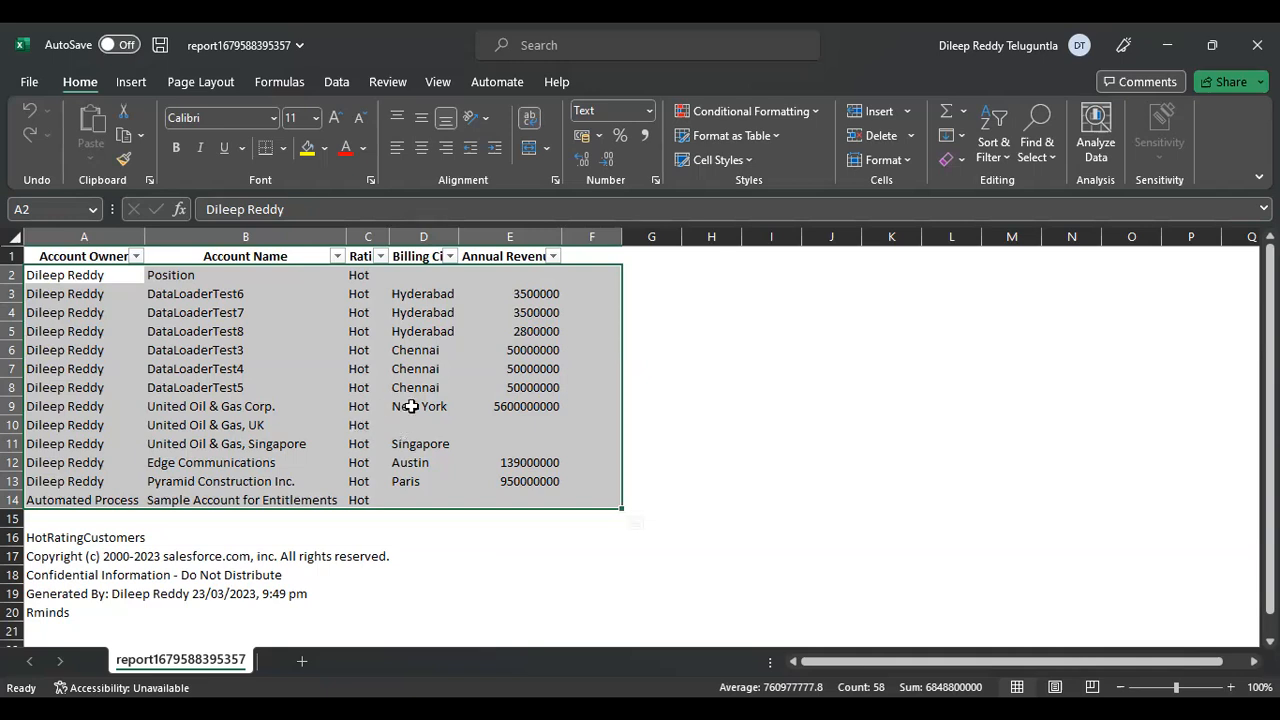
pyautogui.moveTo(40, 541); pyautogui.dragTo(388, 613)
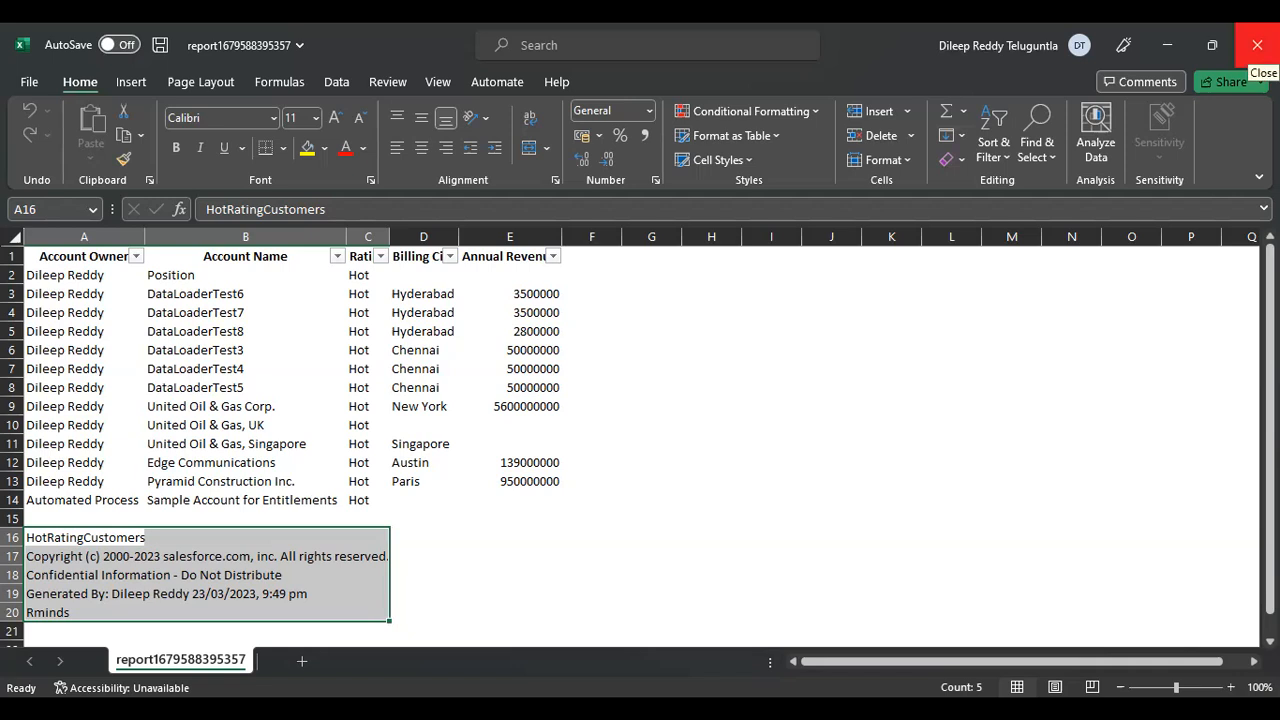
pyautogui.click(1257, 45)
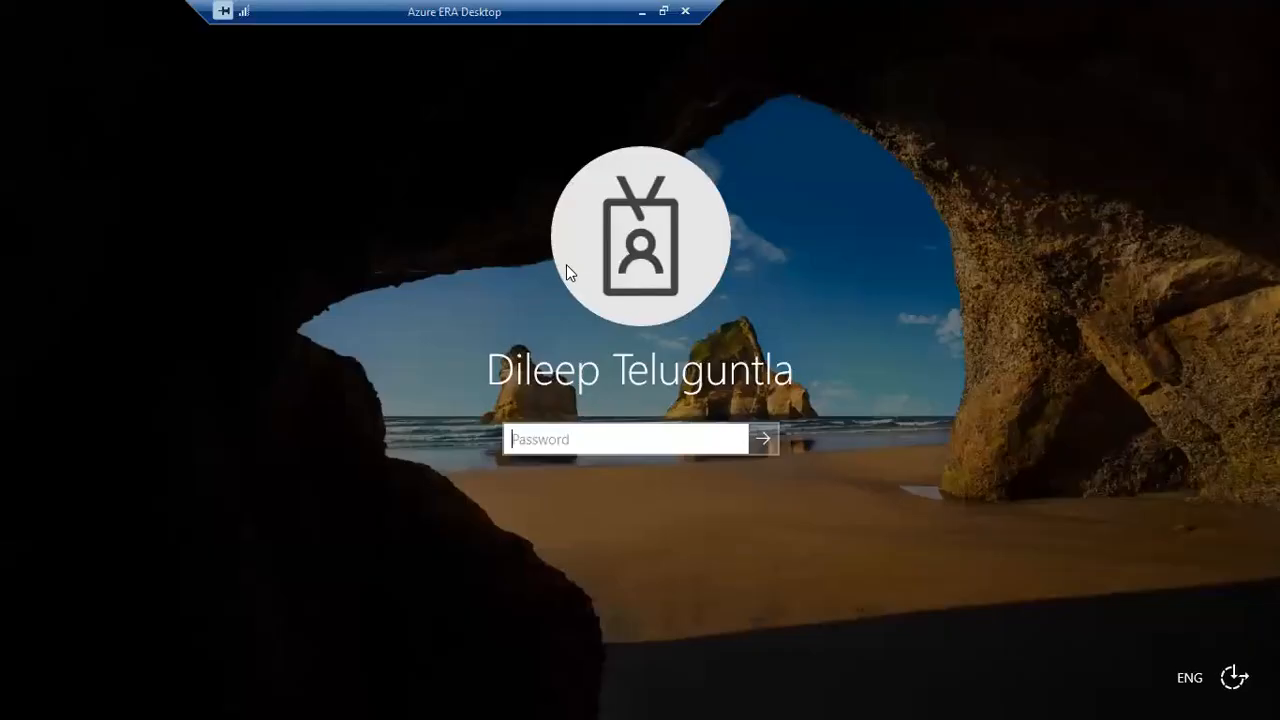
pyautogui.click(641, 12)
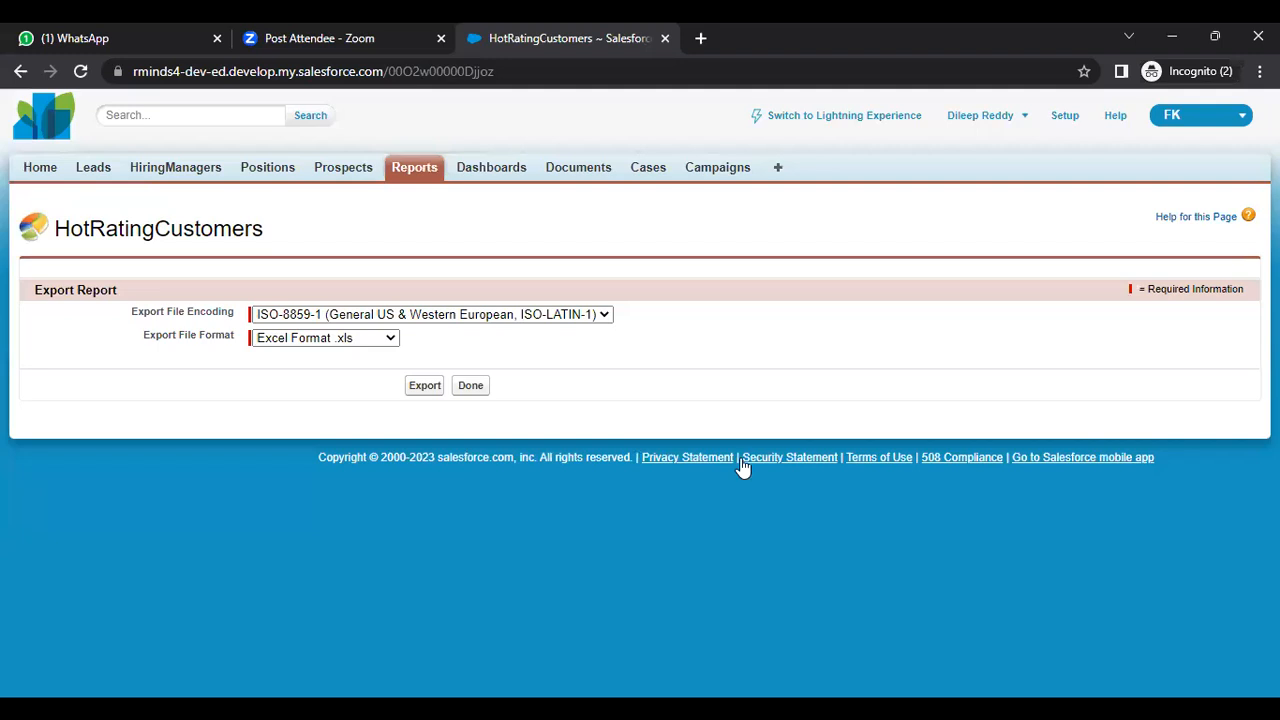
# Reopen the HotRatingCustomers report from the TalentAcquisition folder, generate its printable view and open the downloaded file.
pyautogui.click(418, 172)
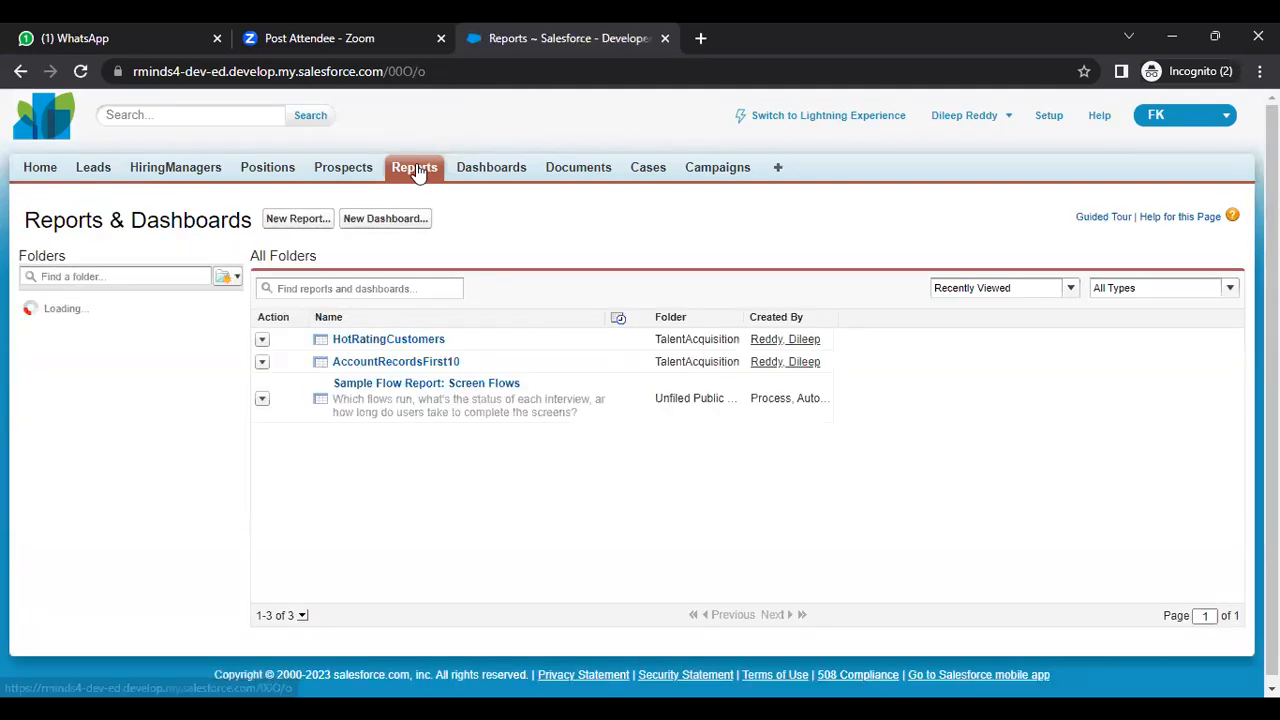
pyautogui.click(97, 430)
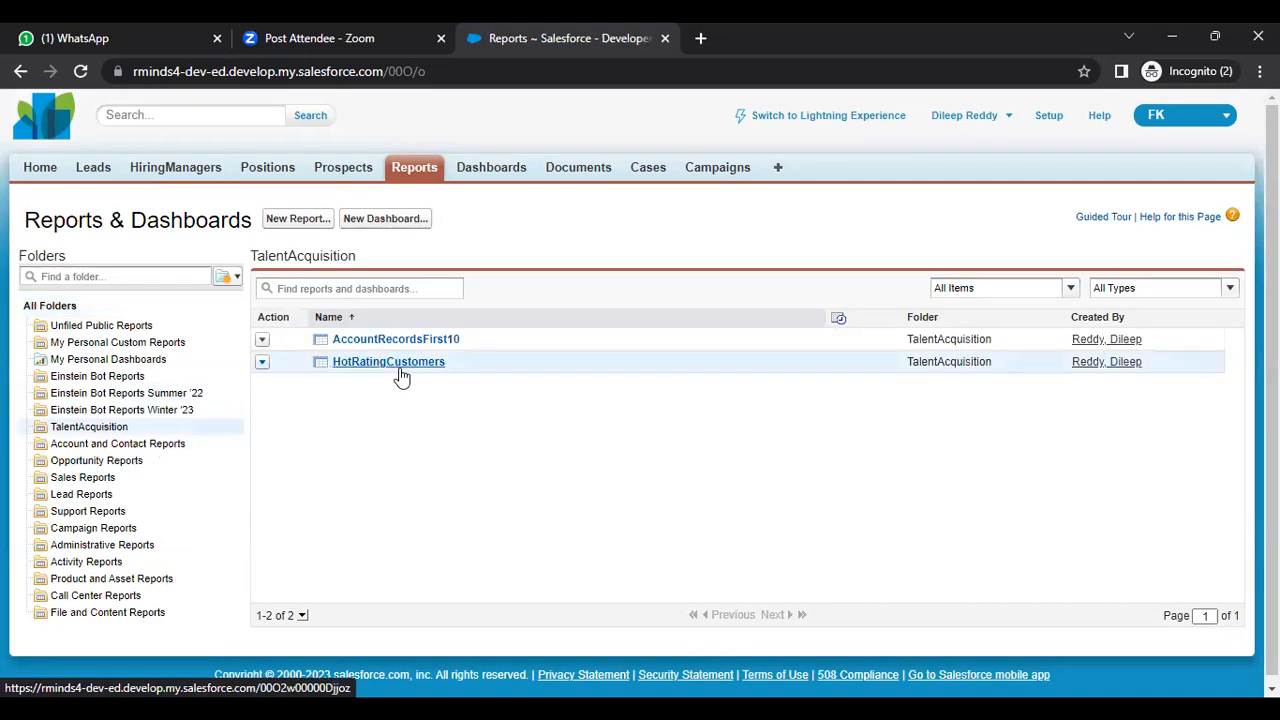
pyautogui.click(399, 371)
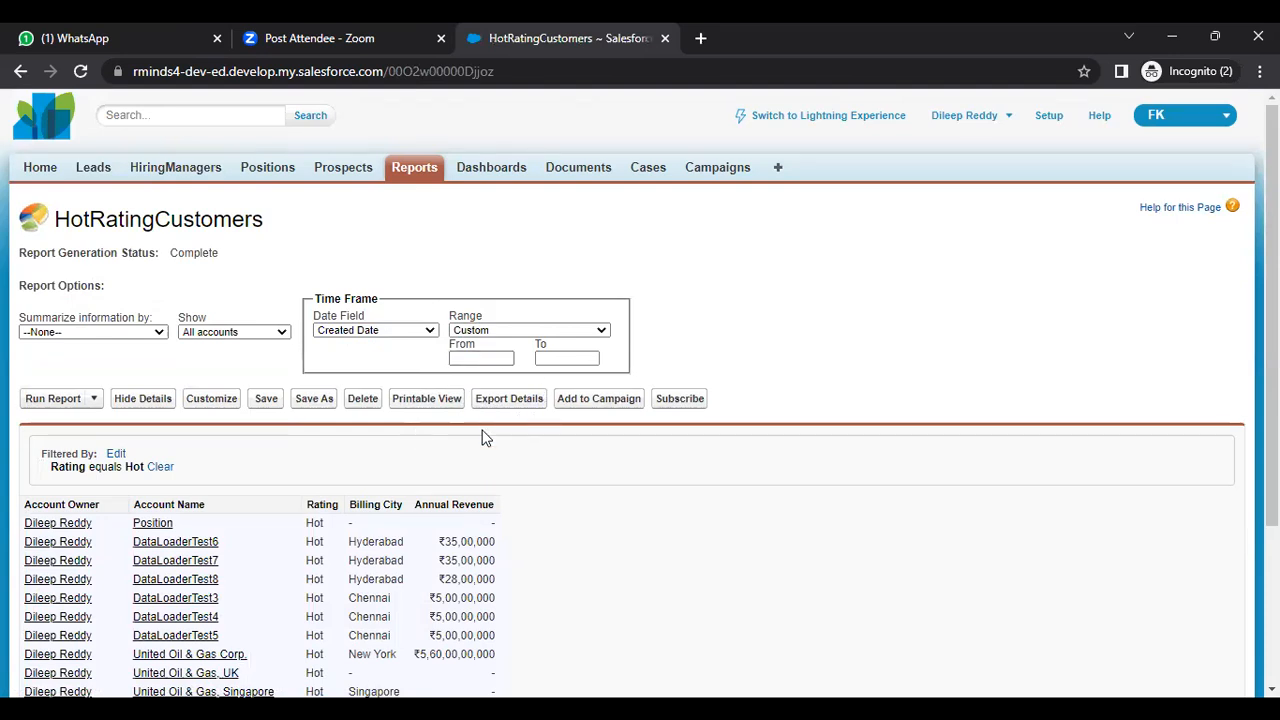
pyautogui.click(430, 401)
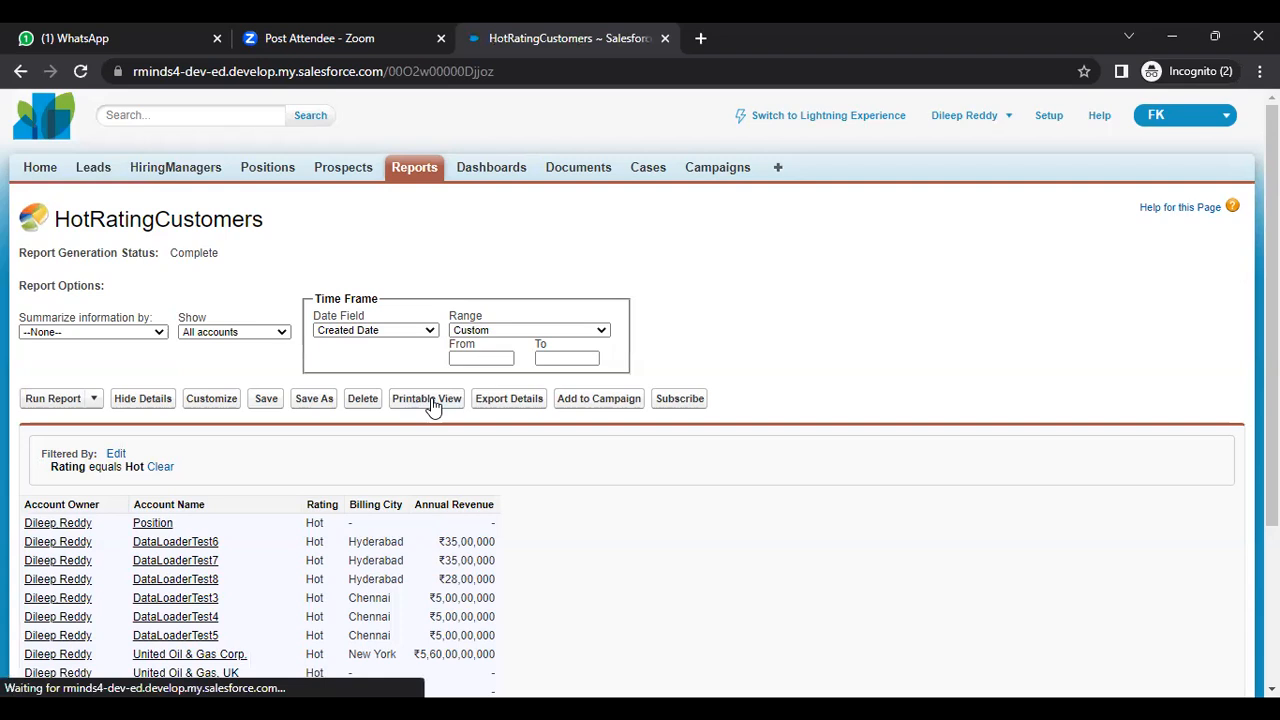
pyautogui.click(99, 681)
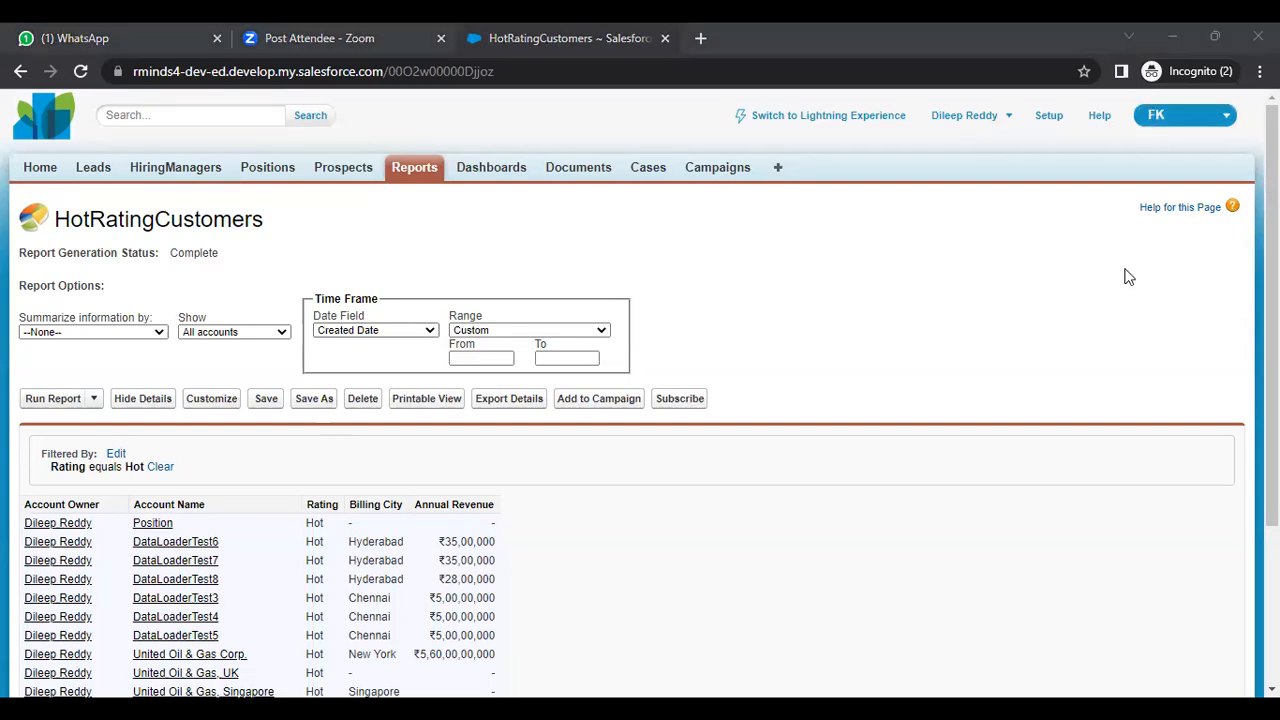
# Switch from Salesforce Classic to Lightning Experience and open Setup for the current app.
pyautogui.click(837, 118)
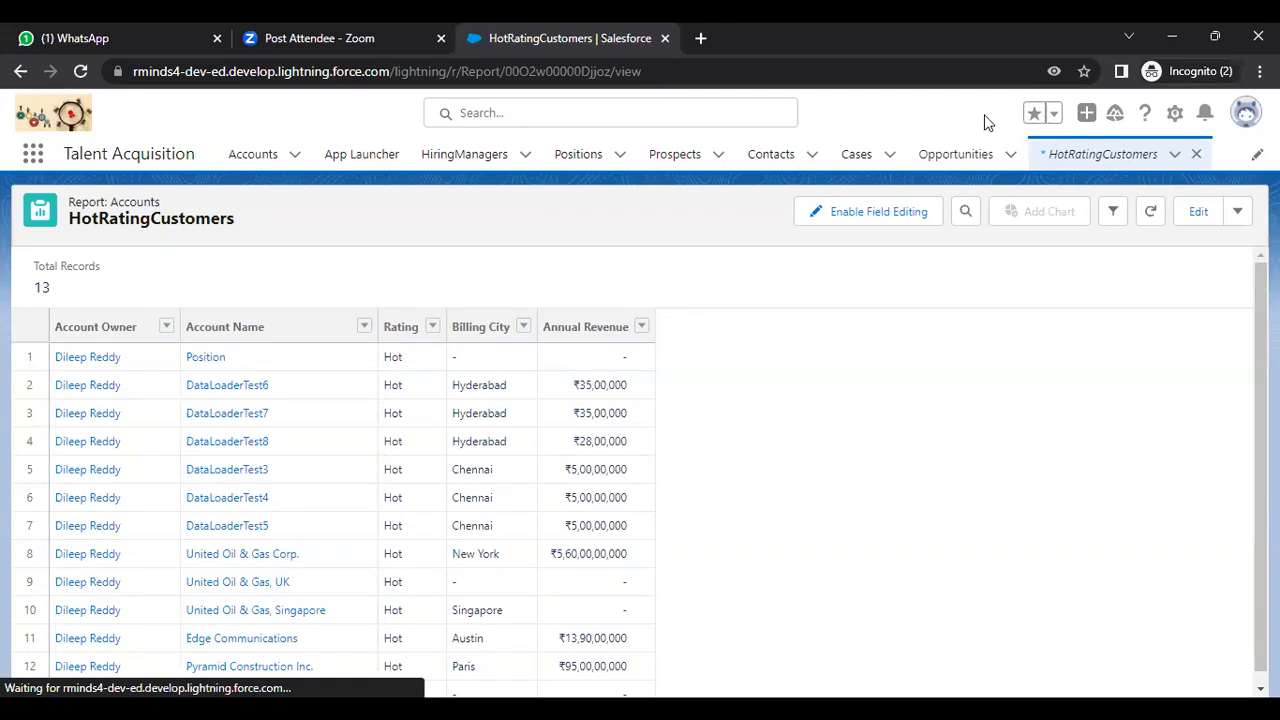
pyautogui.click(1175, 114)
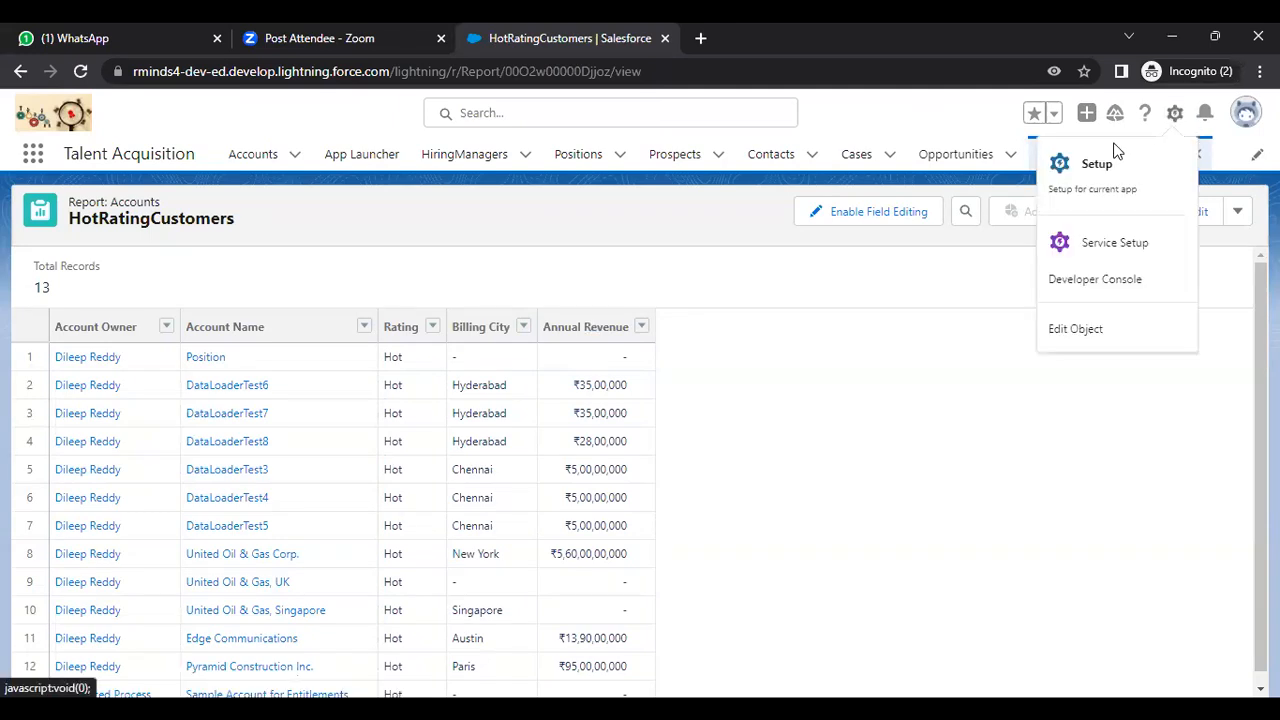
pyautogui.click(1087, 167)
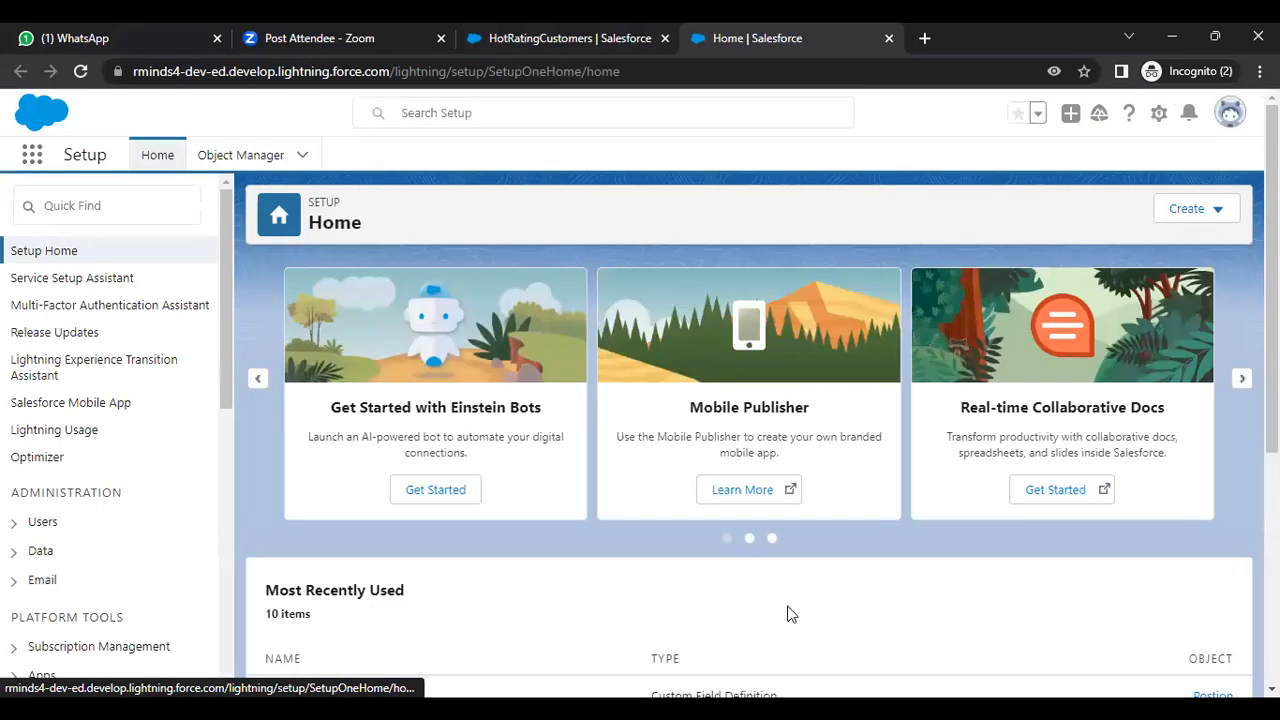
# Find the report options in Setup by searching for "report" and open Reports and Dashboards Settings.
pyautogui.click(57, 204)
pyautogui.write('report')
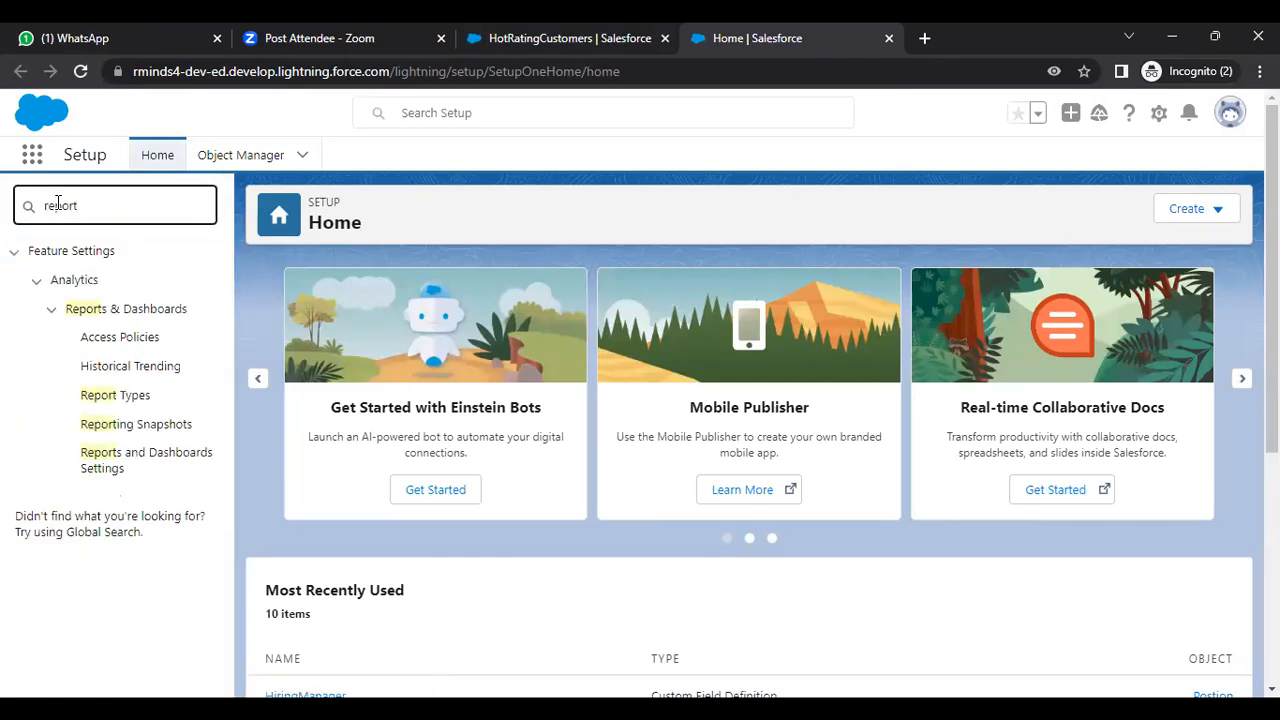
pyautogui.click(155, 318)
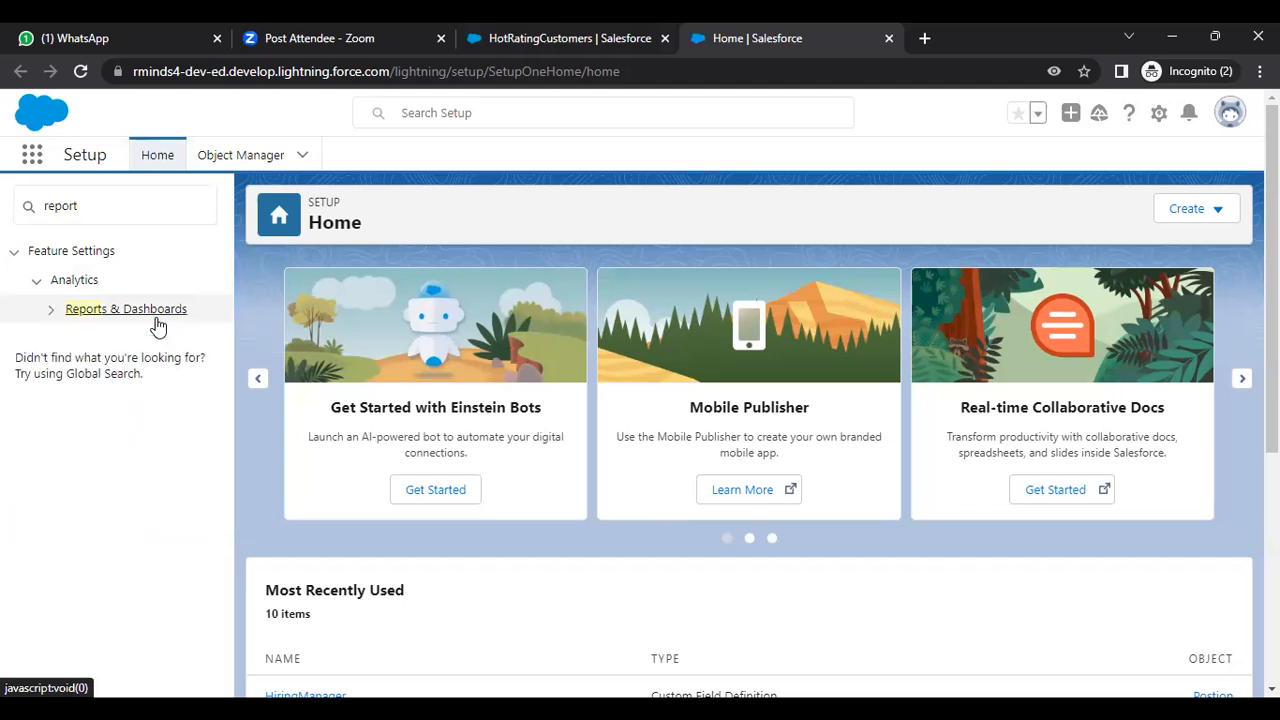
pyautogui.click(123, 313)
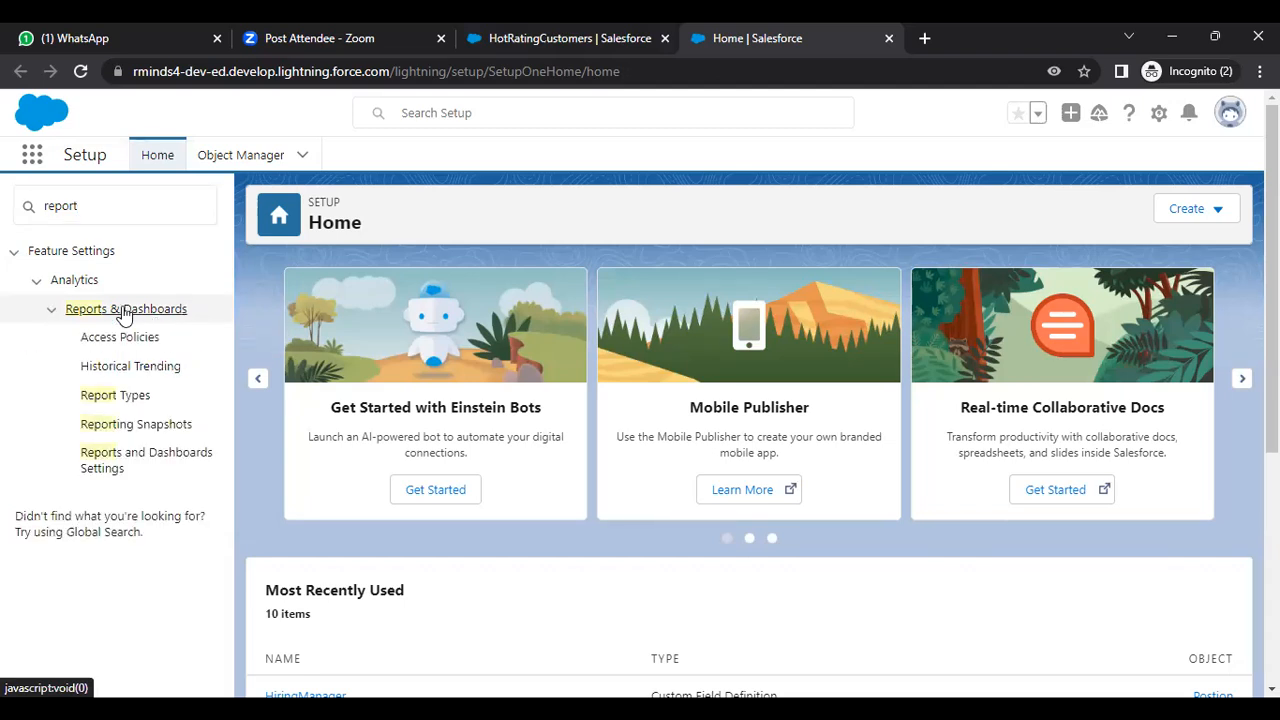
pyautogui.click(116, 462)
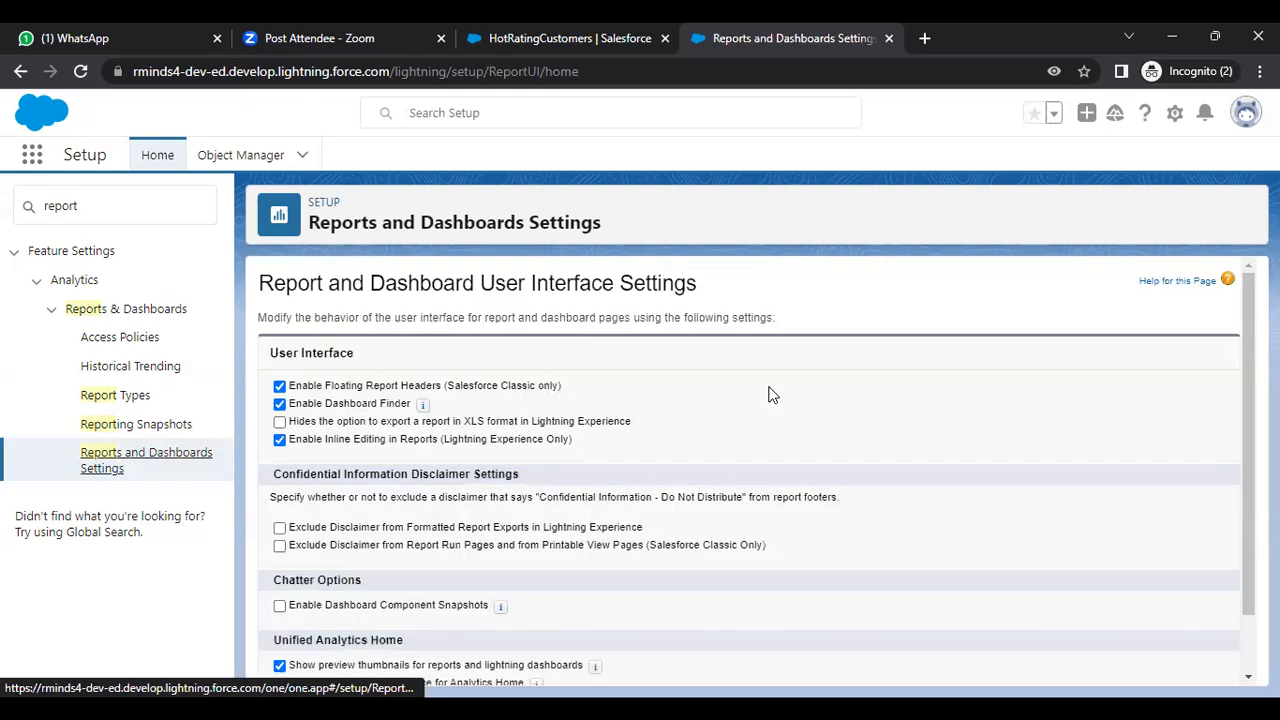
# Exclude the confidential information disclaimer from formatted Lightning report exports and from Classic report run and printable view pages.
pyautogui.scroll(-1, 1243, 379)
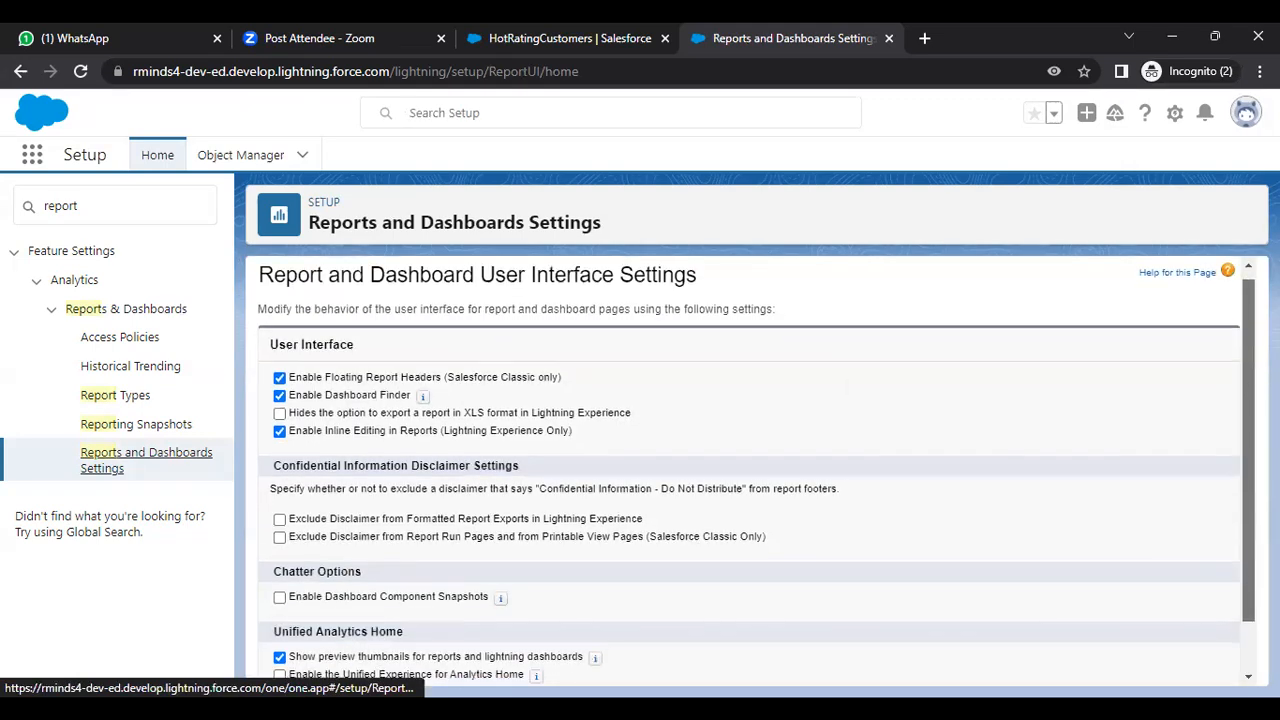
pyautogui.moveTo(1246, 419); pyautogui.dragTo(1246, 431)
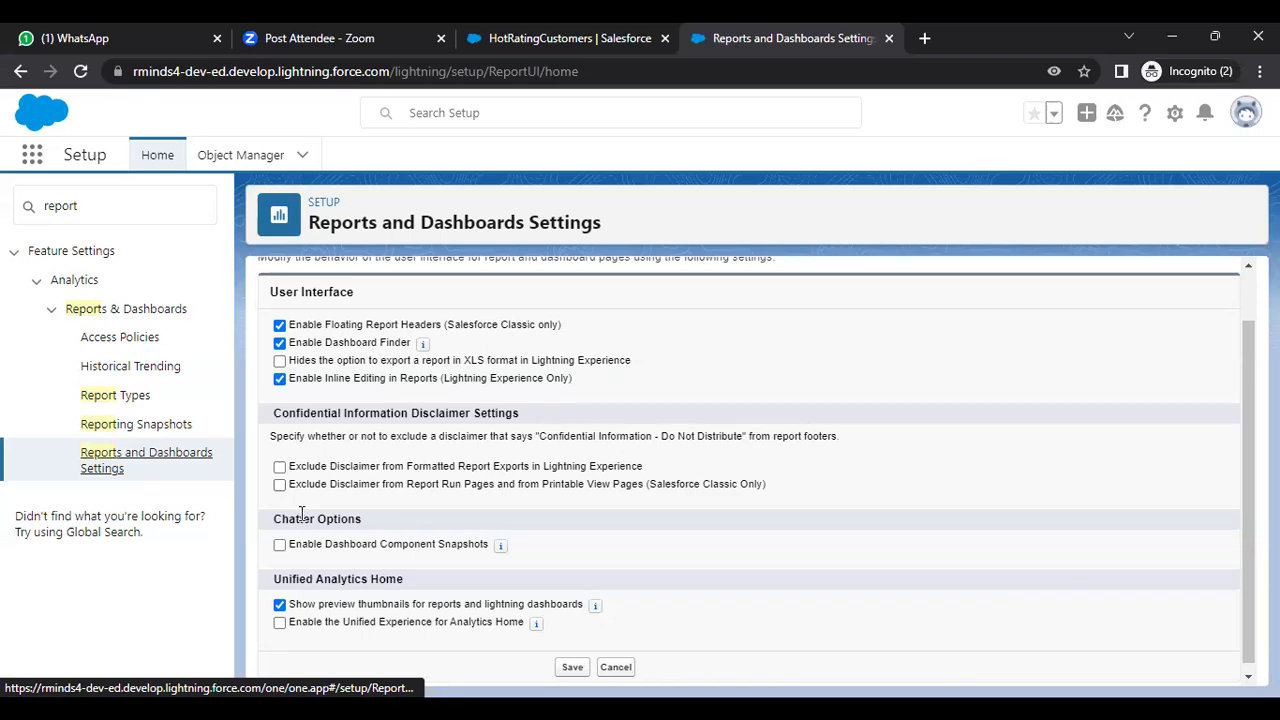
pyautogui.click(280, 467)
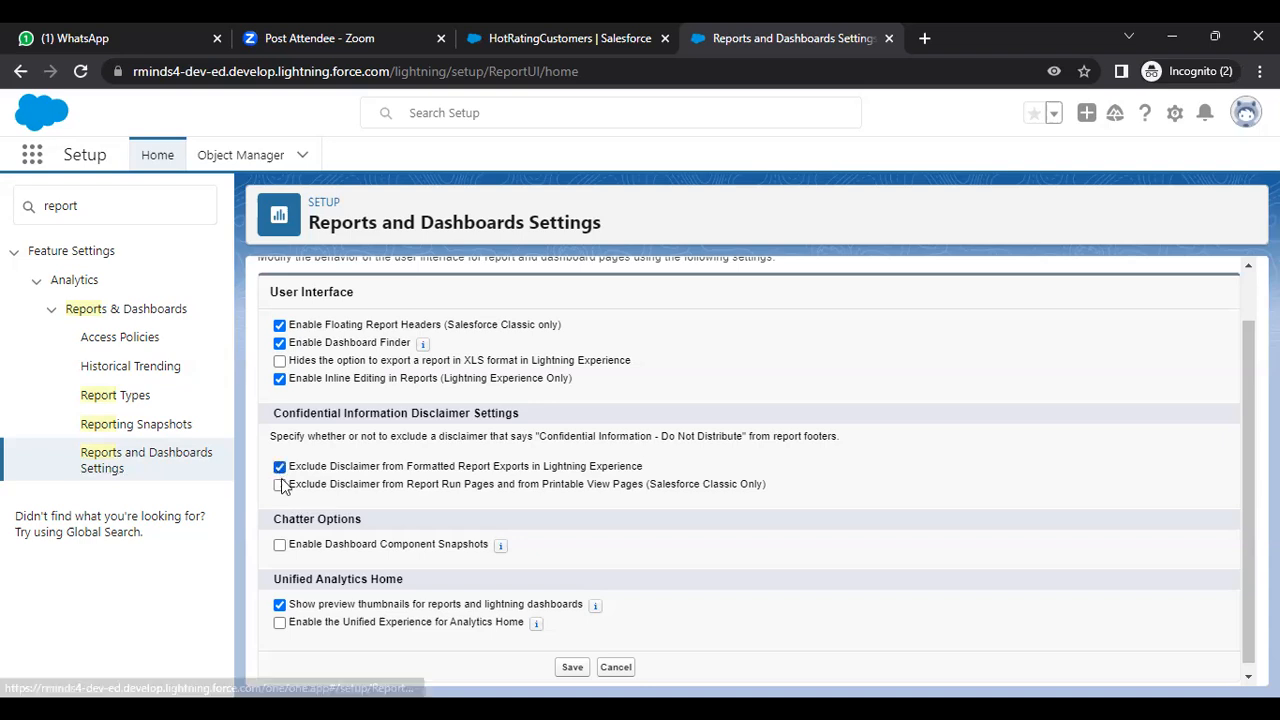
pyautogui.click(280, 485)
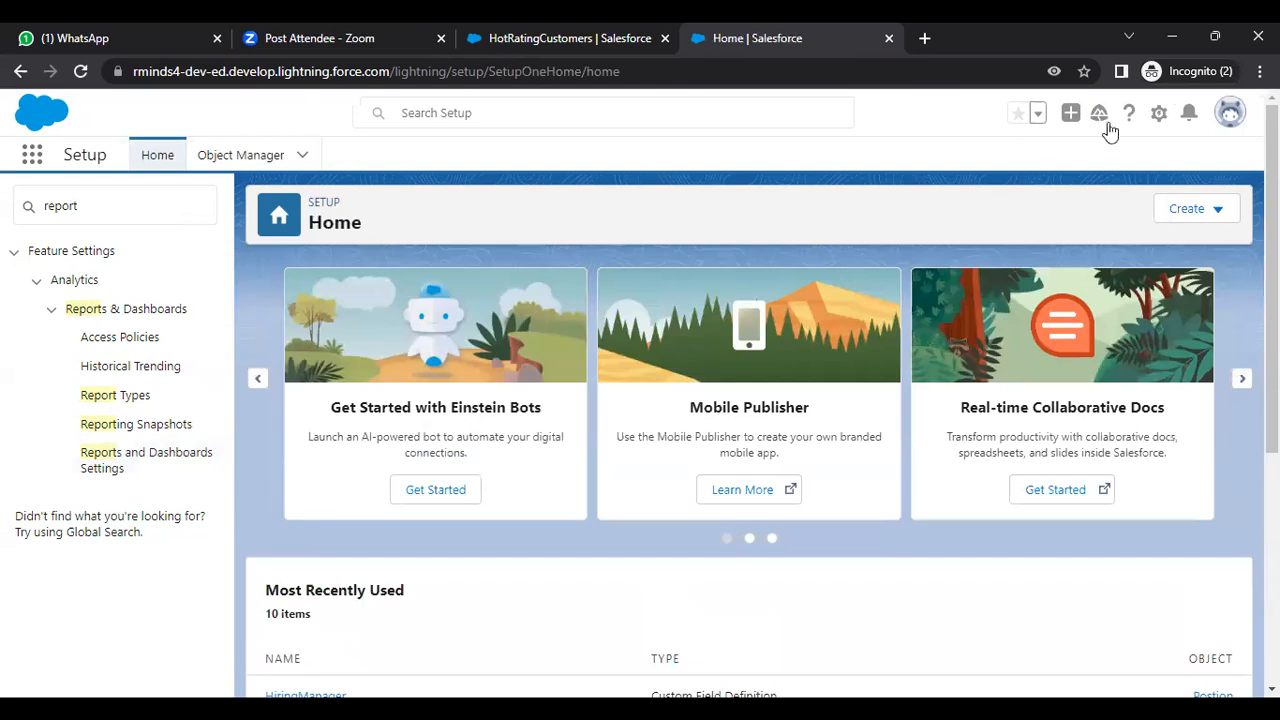
# Switch back to Salesforce Classic and open the AccountRecordsFirst10 report from the TalentAcquisition folder.
pyautogui.click(1231, 113)
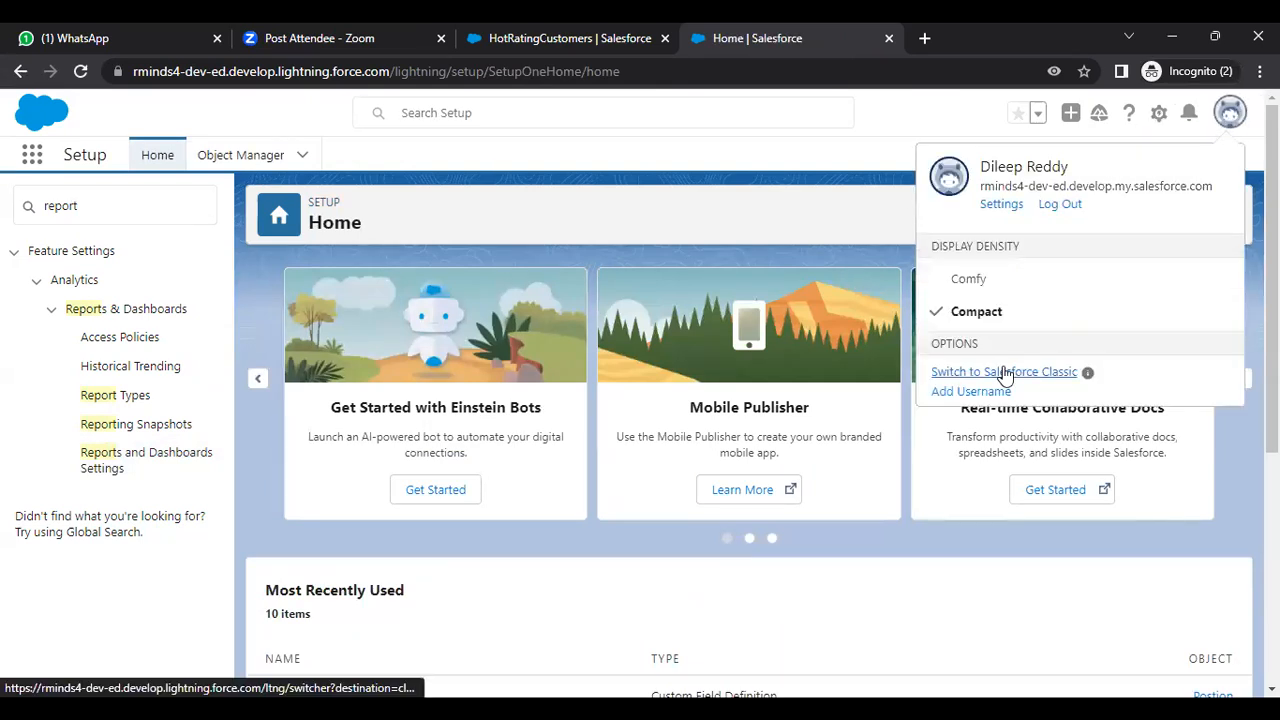
pyautogui.click(1005, 373)
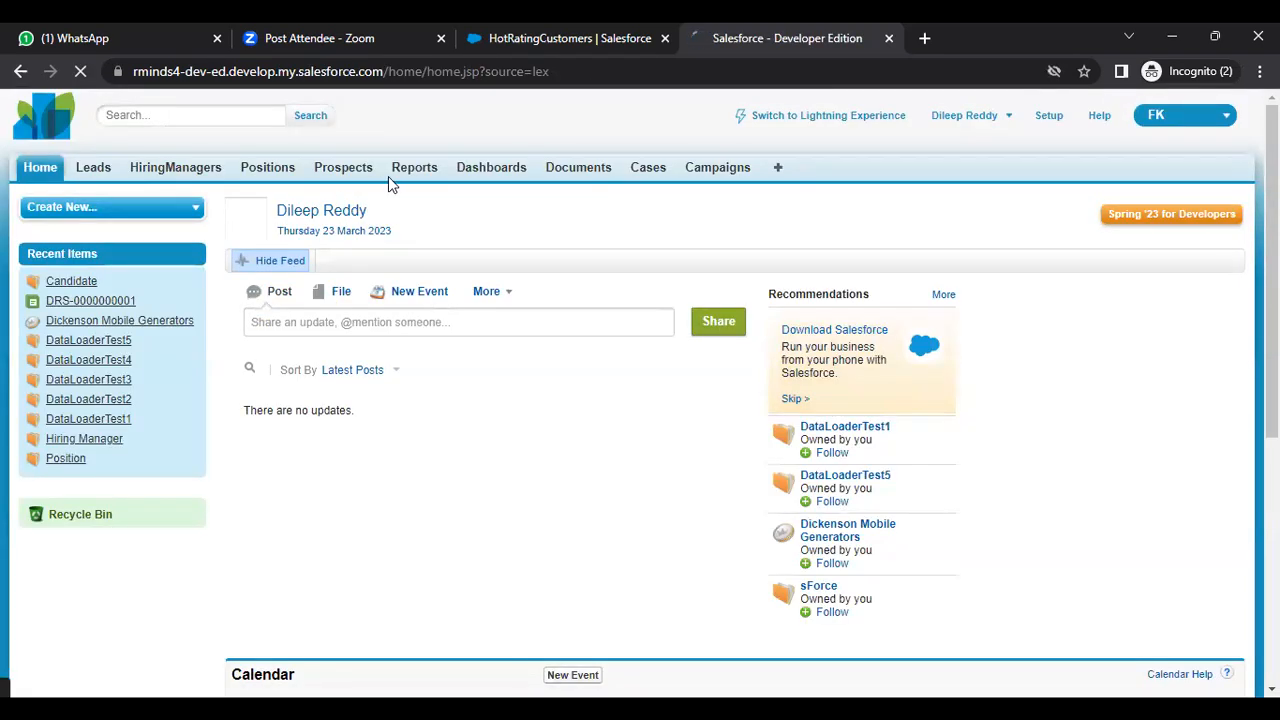
pyautogui.click(414, 172)
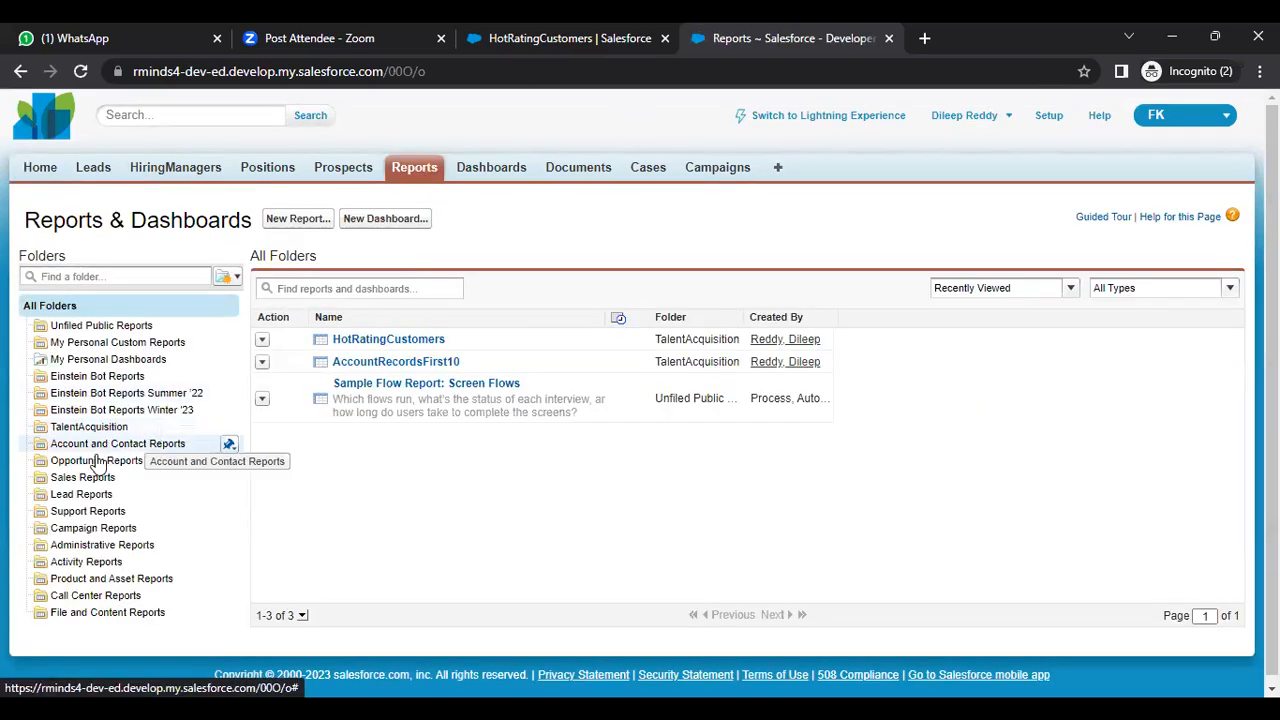
pyautogui.click(89, 427)
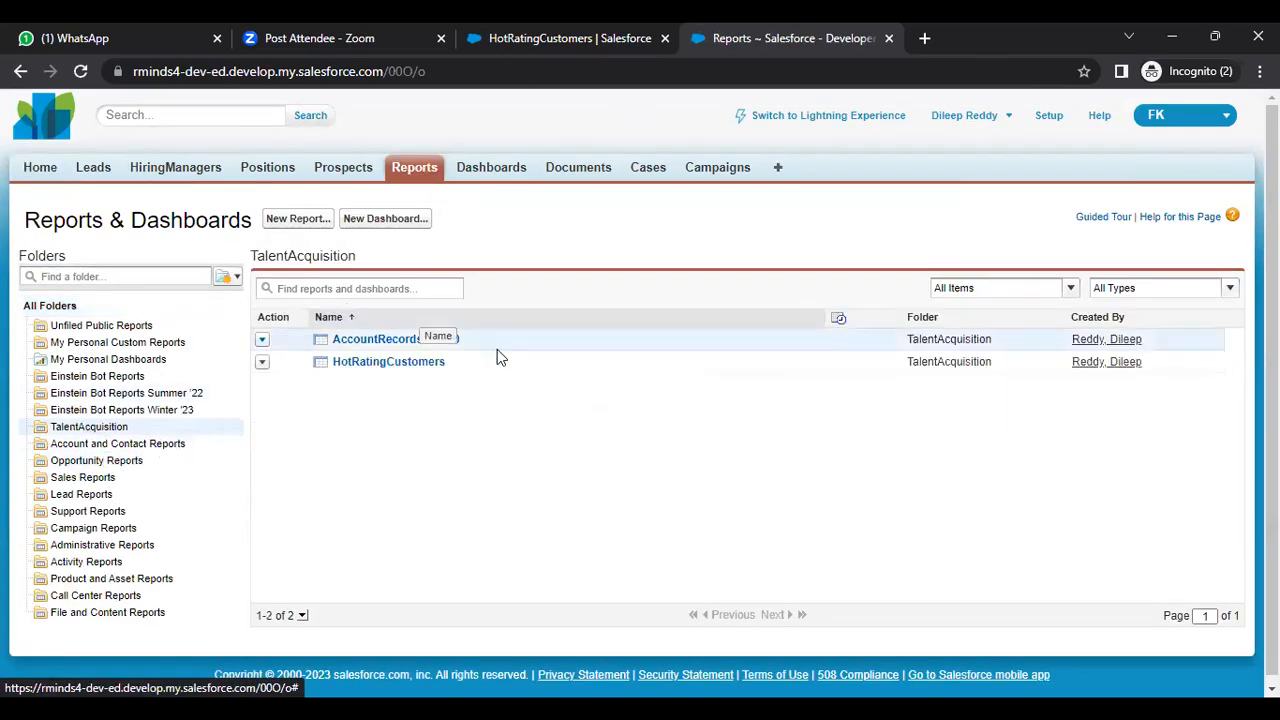
pyautogui.click(374, 341)
# Export the AccountRecordsFirst10 report details in Excel Format .xls with ISO-8859-1 encoding and open the downloaded file.
pyautogui.click(518, 401)
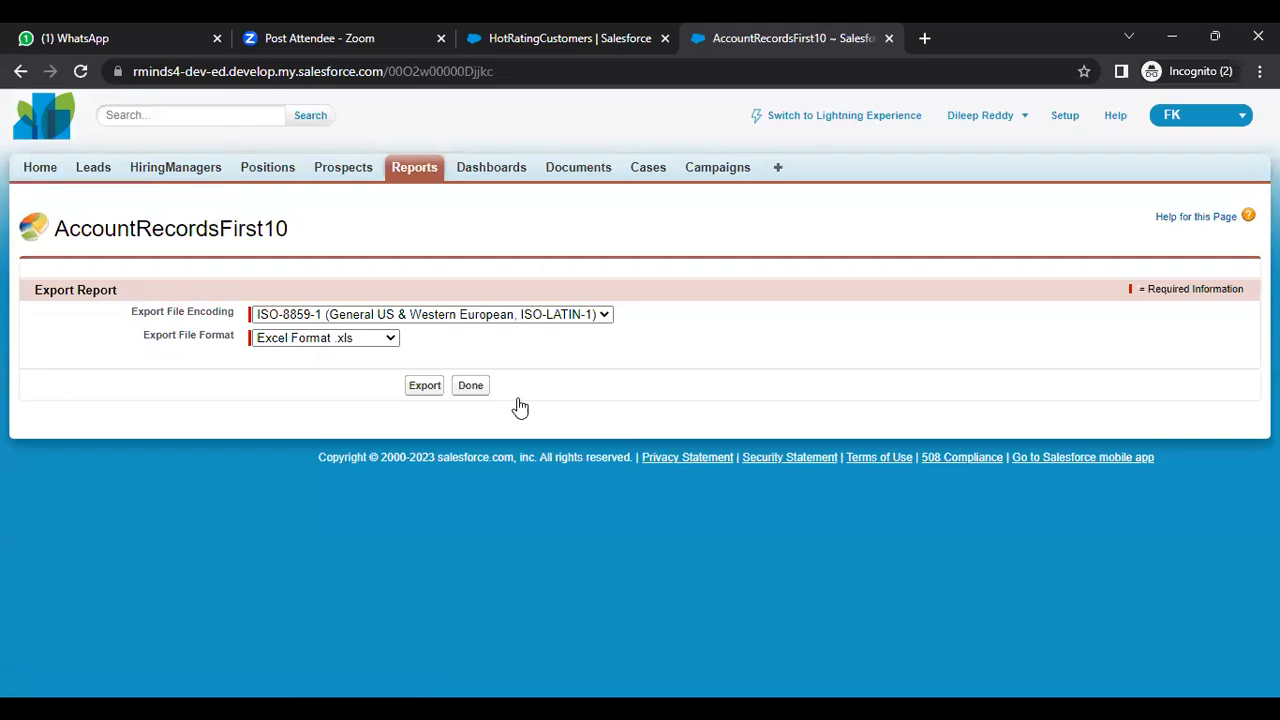
pyautogui.click(423, 388)
pyautogui.click(133, 668)
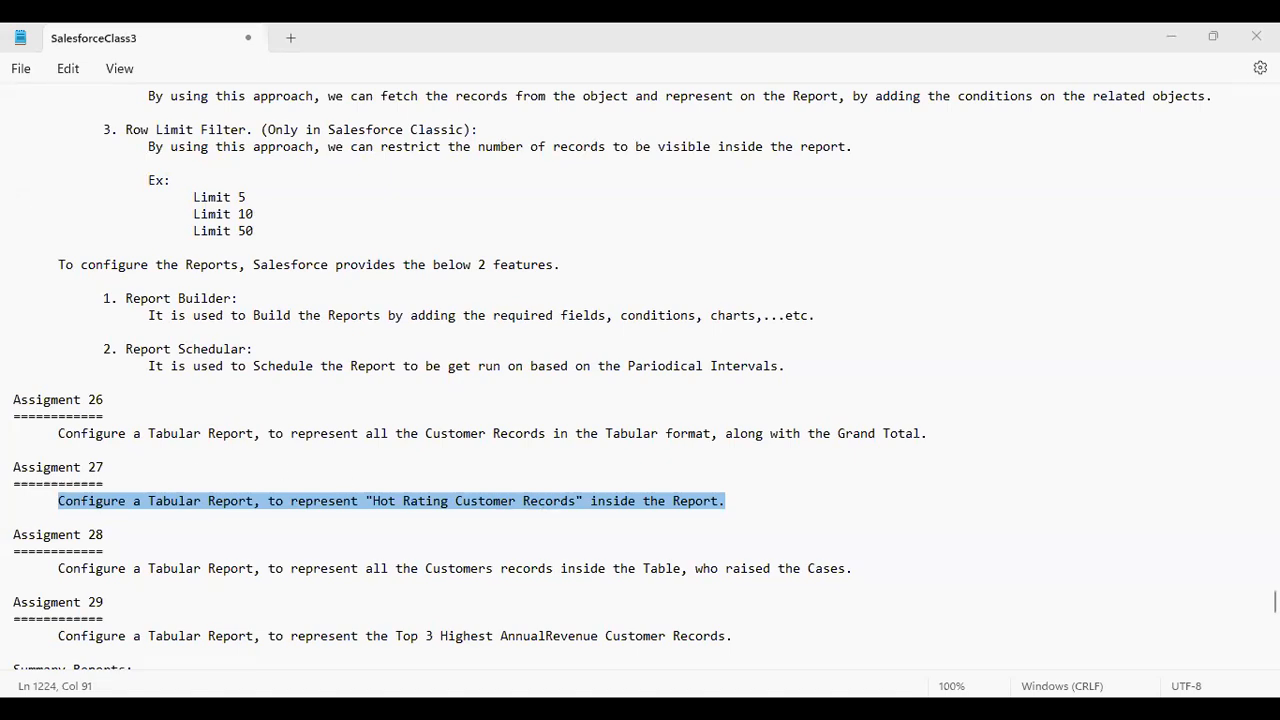
# Review the Assignment 26 to 29 requirements in the SalesforceClass3 notes, highlighting Assignment 28's condition about customers who raised Cases.
pyautogui.scroll(-6, 640, 375)
pyautogui.scroll(1, 640, 375)
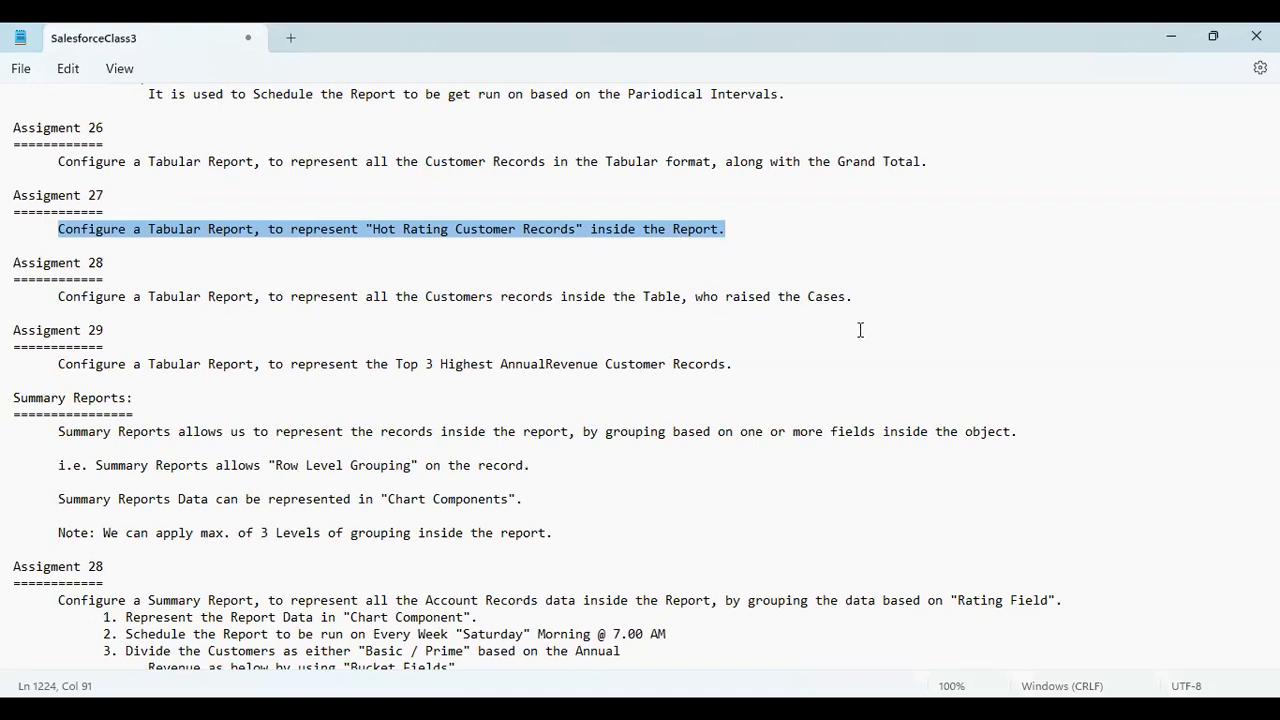
pyautogui.moveTo(853, 296); pyautogui.dragTo(562, 293)
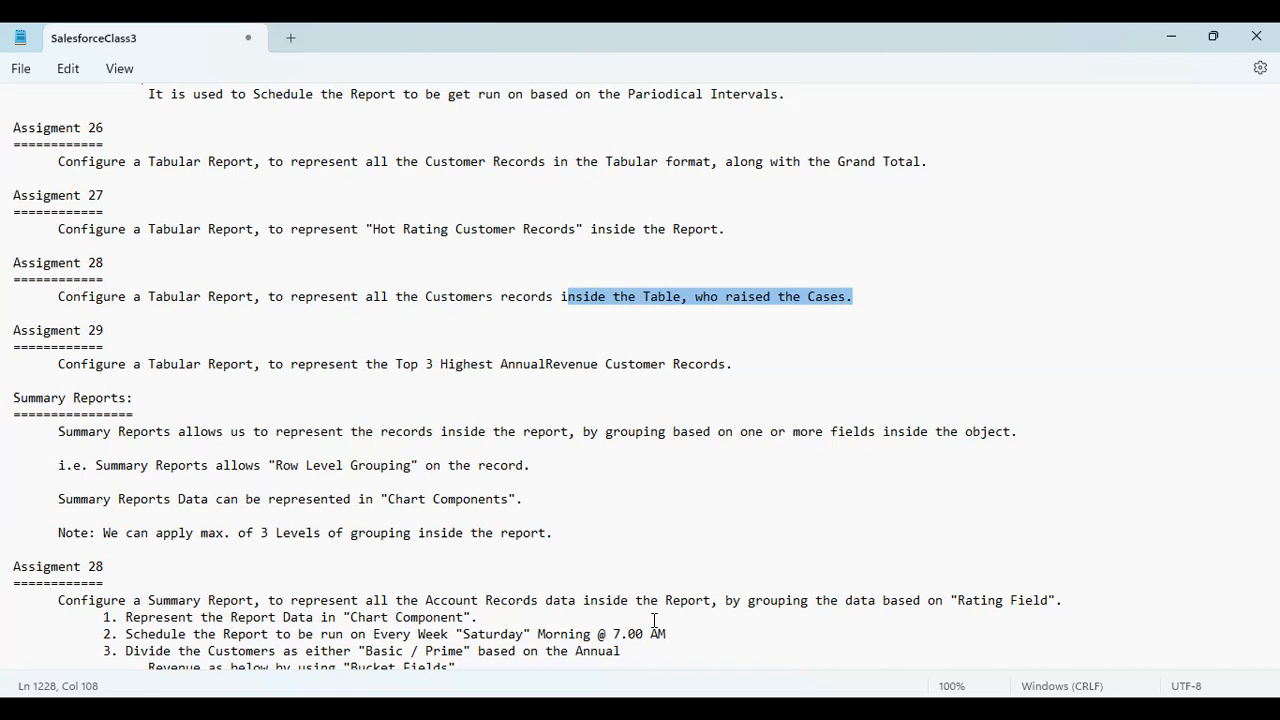
pyautogui.hotkey('alt', 'Tab')
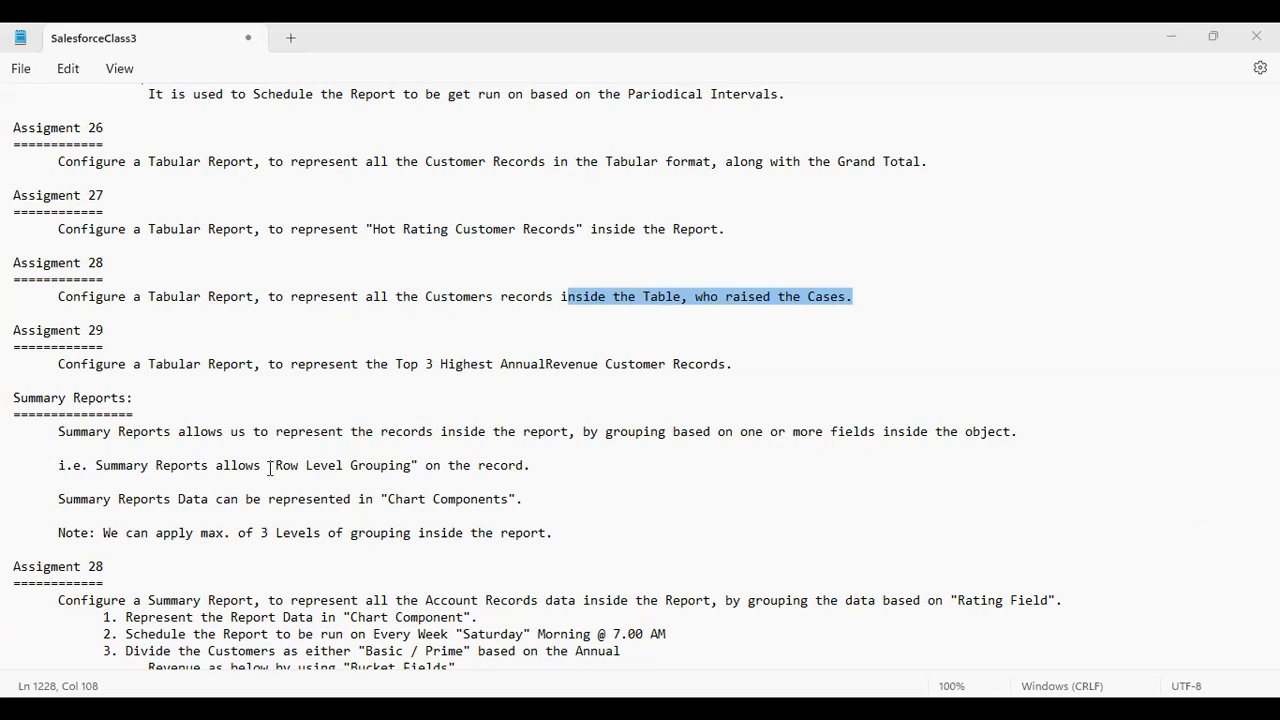
# Insert a full-width separator line of equals signs between Assignment 29 and the Summary Reports heading in the notes.
pyautogui.click(770, 362)
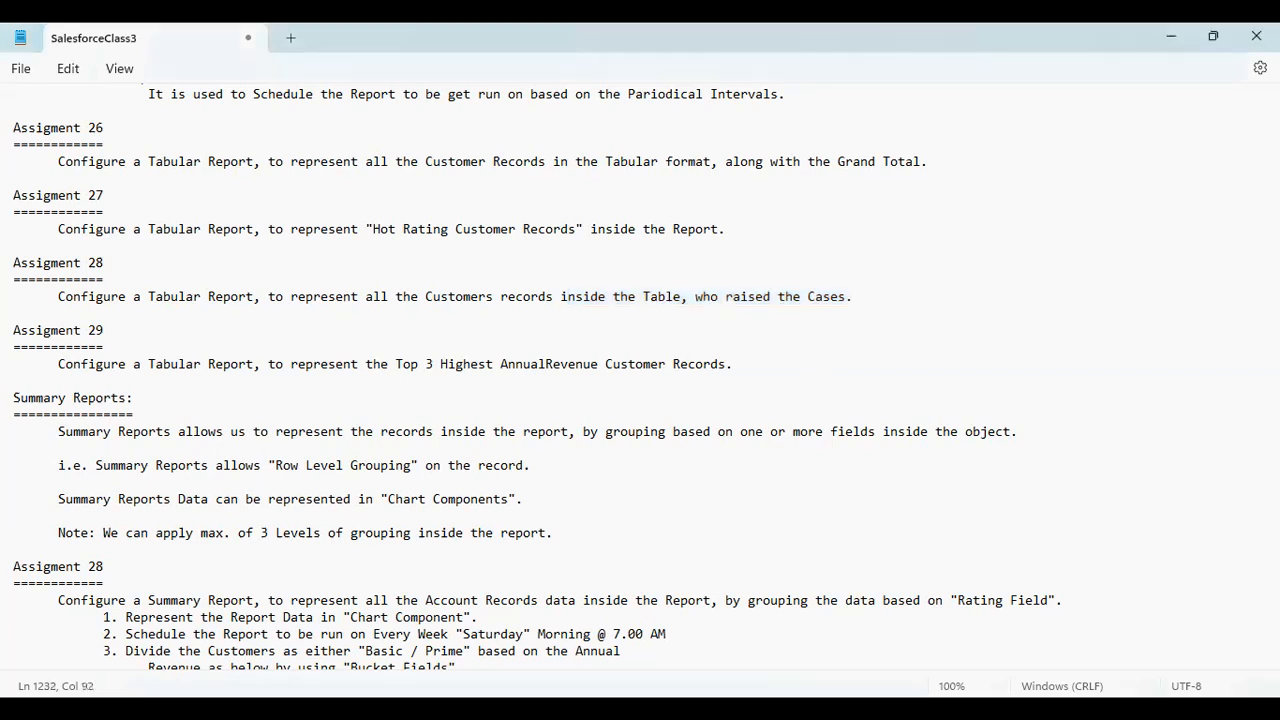
pyautogui.press('Return')
pyautogui.press('Return')
pyautogui.write('=')
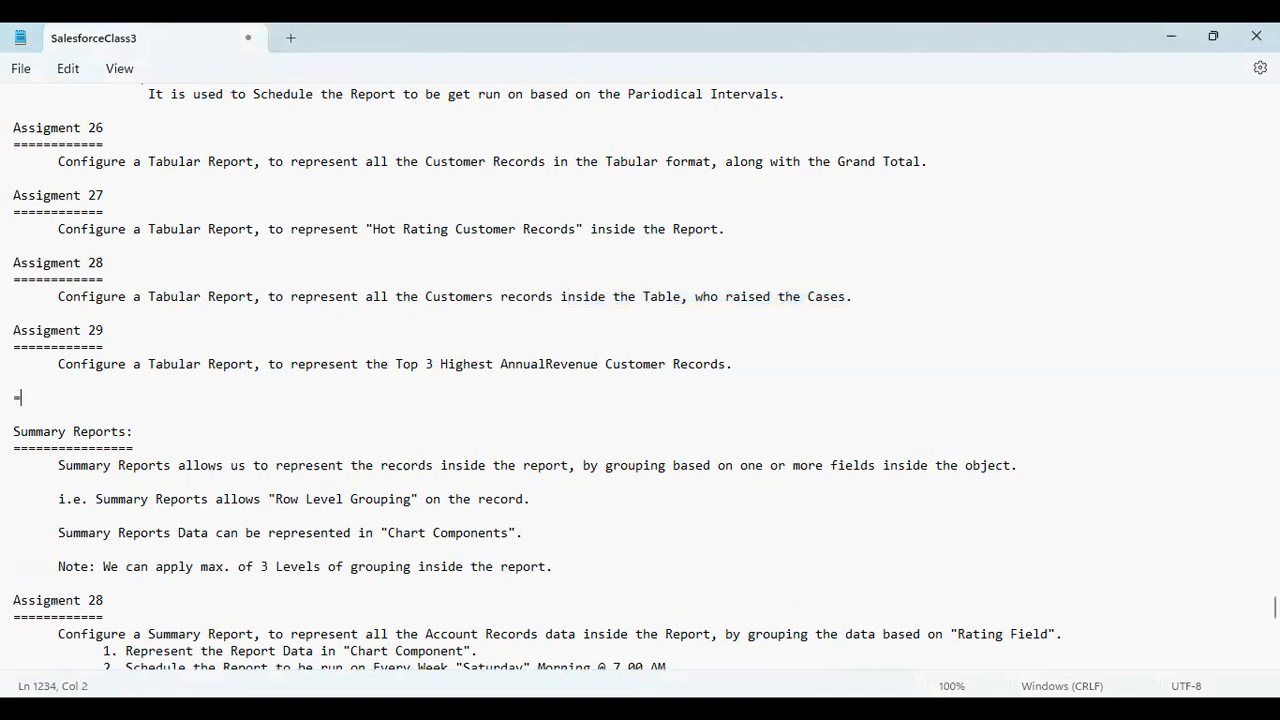
pyautogui.write('==============================================================')
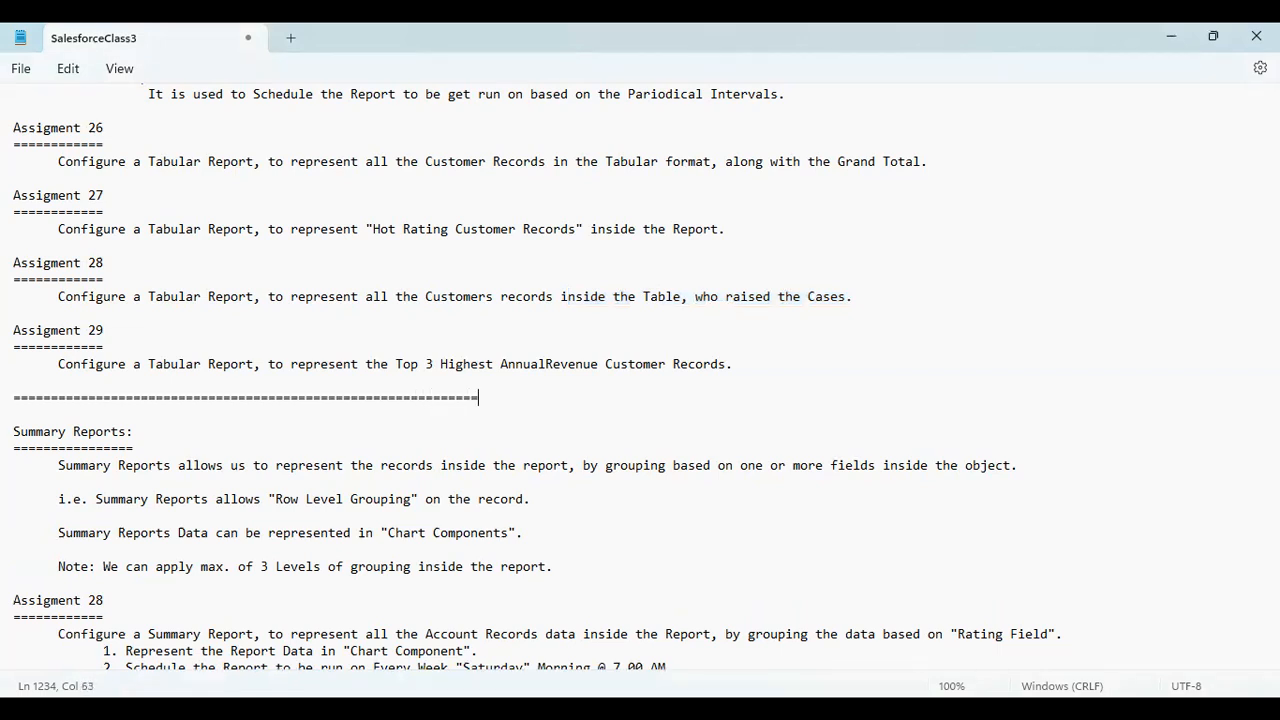
pyautogui.write('========================================================================================================')
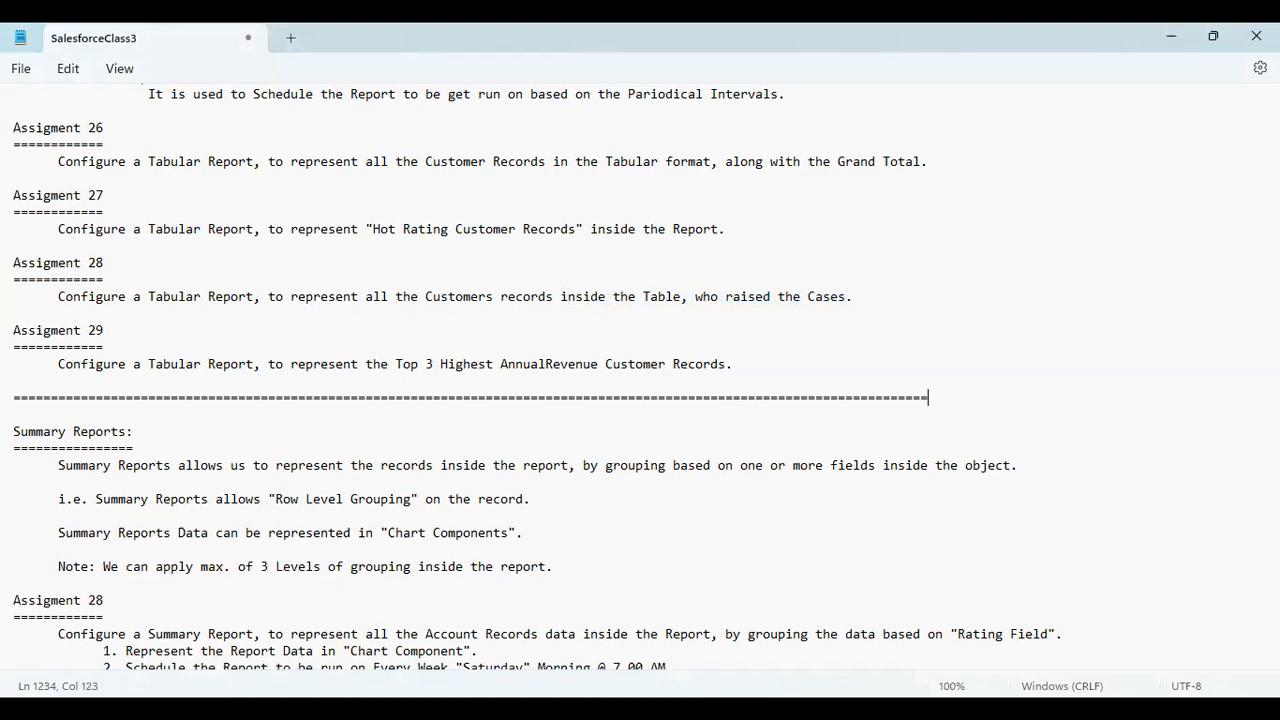
pyautogui.write('=')
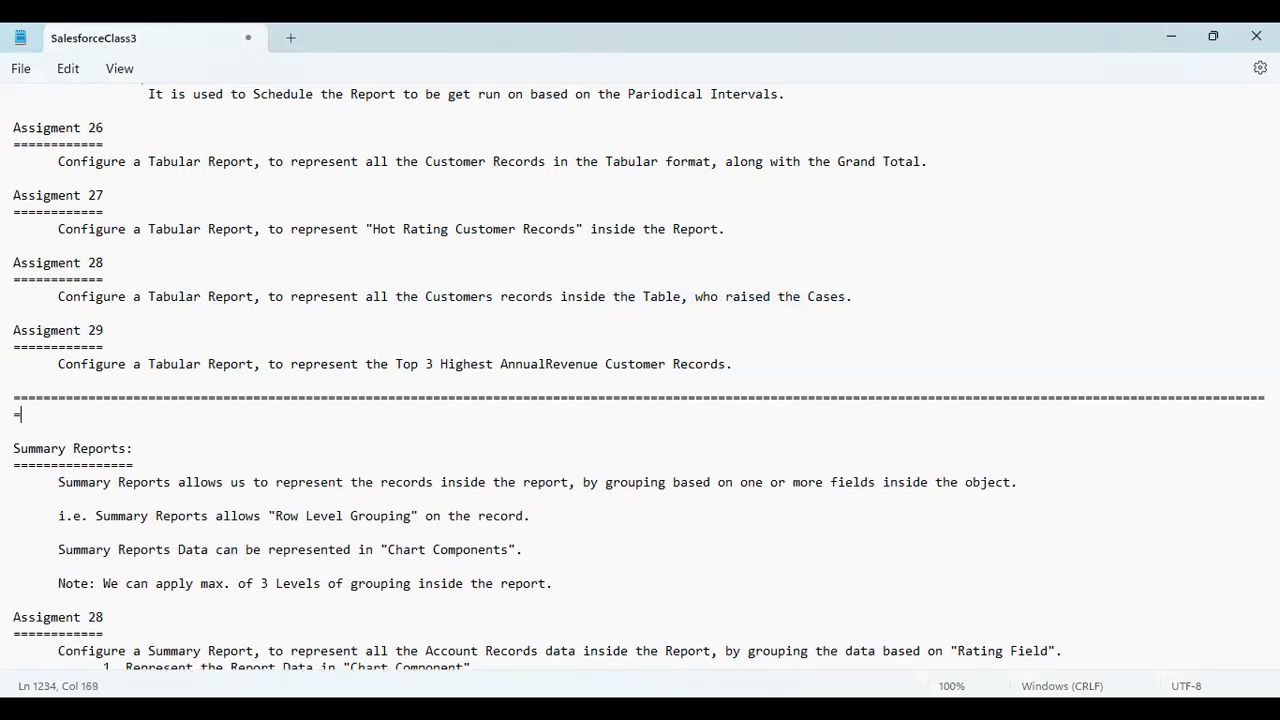
pyautogui.press('BackSpace')
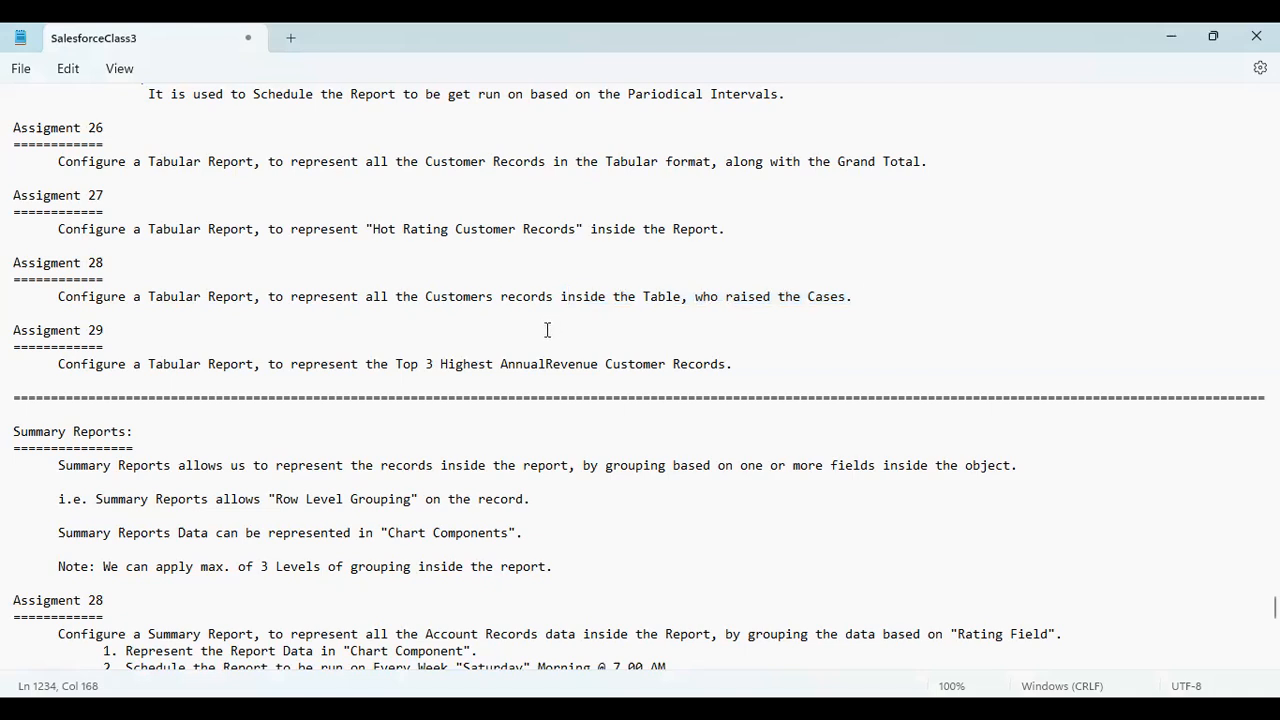
# Examine the Tabular Reports notes, including the three filter types, Report Builder, Report Schedular and Assignments 26 to 29.
pyautogui.click(502, 289)
pyautogui.press('Up')
pyautogui.press('Up')
pyautogui.press('Up')
pyautogui.press('Up')
pyautogui.press('Up')
pyautogui.press('Up')
pyautogui.press('Up')
pyautogui.press('Up')
pyautogui.press('Up')
pyautogui.press('Up')
pyautogui.press('Up')
pyautogui.press('Up')
pyautogui.press('Up')
pyautogui.press('Up')
pyautogui.press('Up')
pyautogui.press('Up')
pyautogui.press('Up')
pyautogui.press('Up')
pyautogui.press('Up')
pyautogui.press('Up')
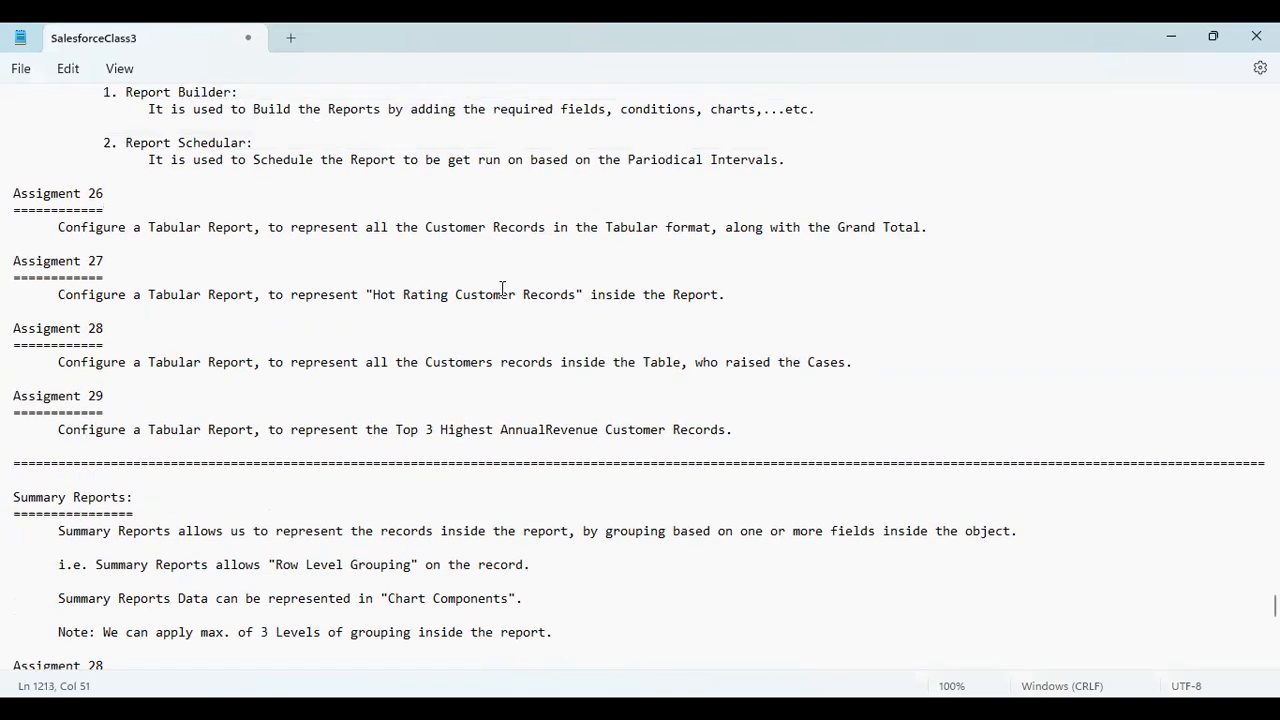
pyautogui.press('Up')
pyautogui.press('Up')
pyautogui.press('Up')
pyautogui.press('Up')
pyautogui.press('Up')
pyautogui.press('Up')
pyautogui.press('Up')
pyautogui.press('Up')
pyautogui.press('Up')
pyautogui.press('Up')
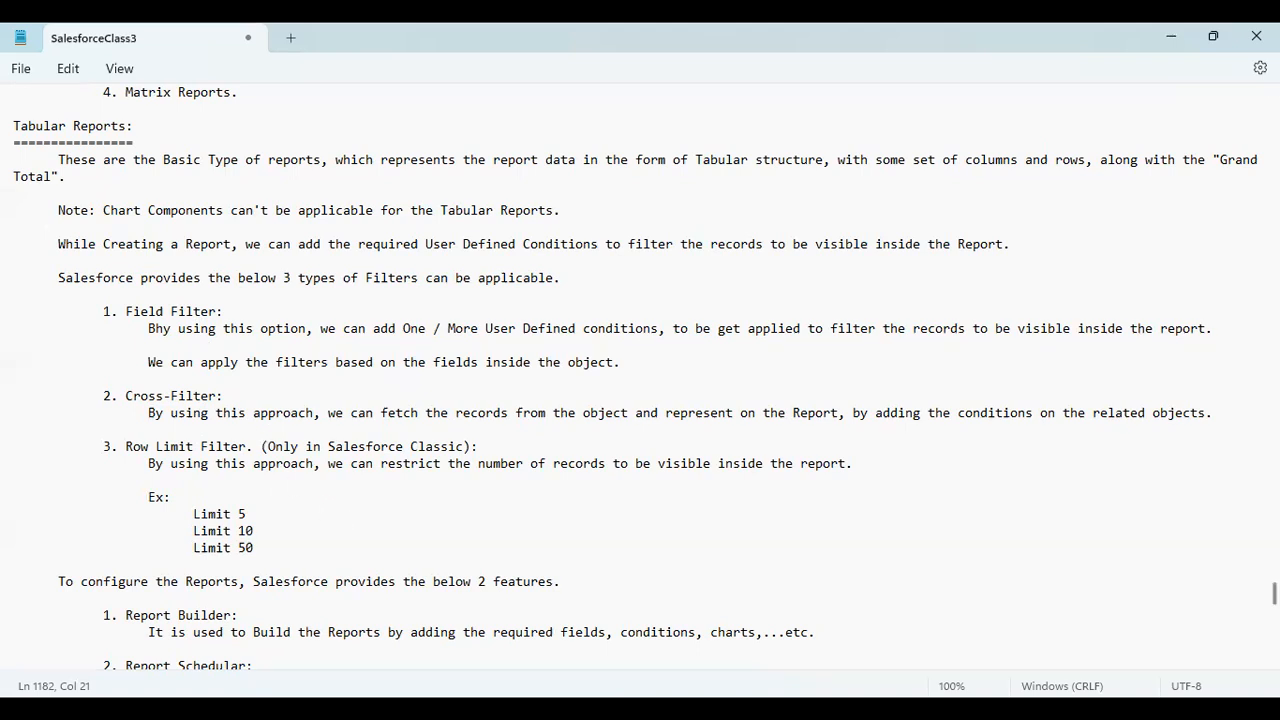
pyautogui.scroll(-4, 640, 375)
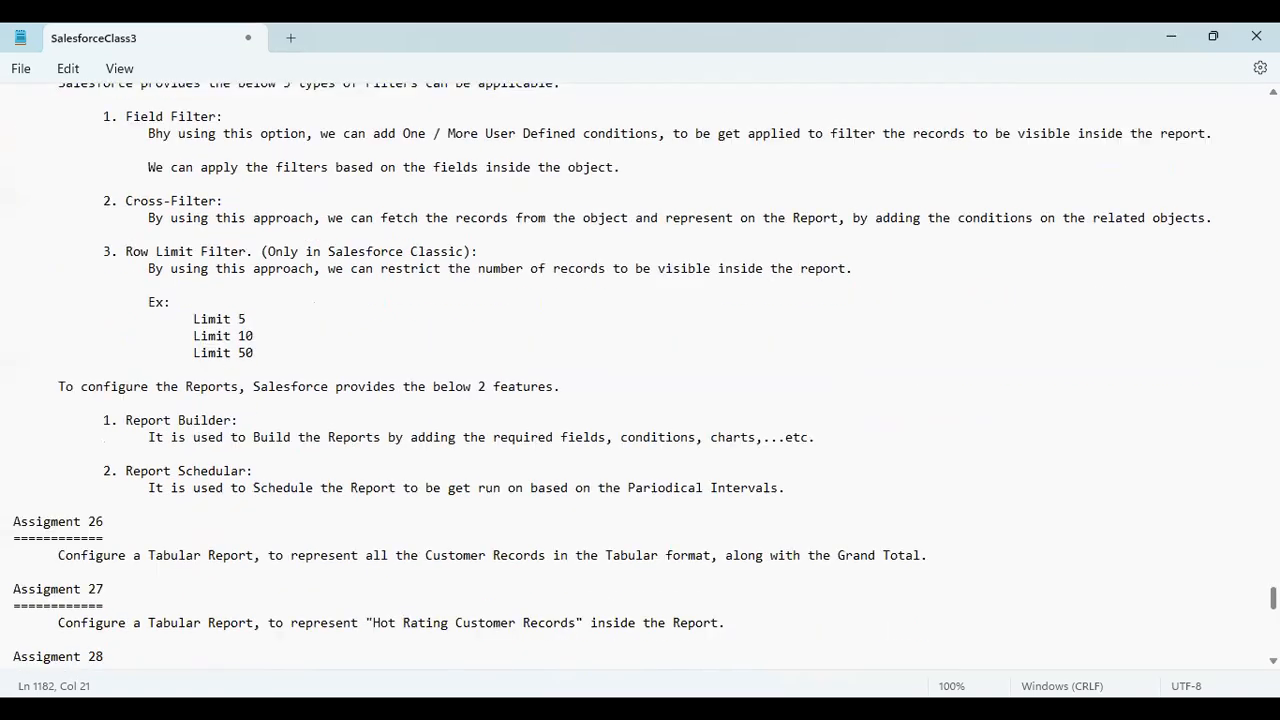
pyautogui.scroll(-3, 640, 375)
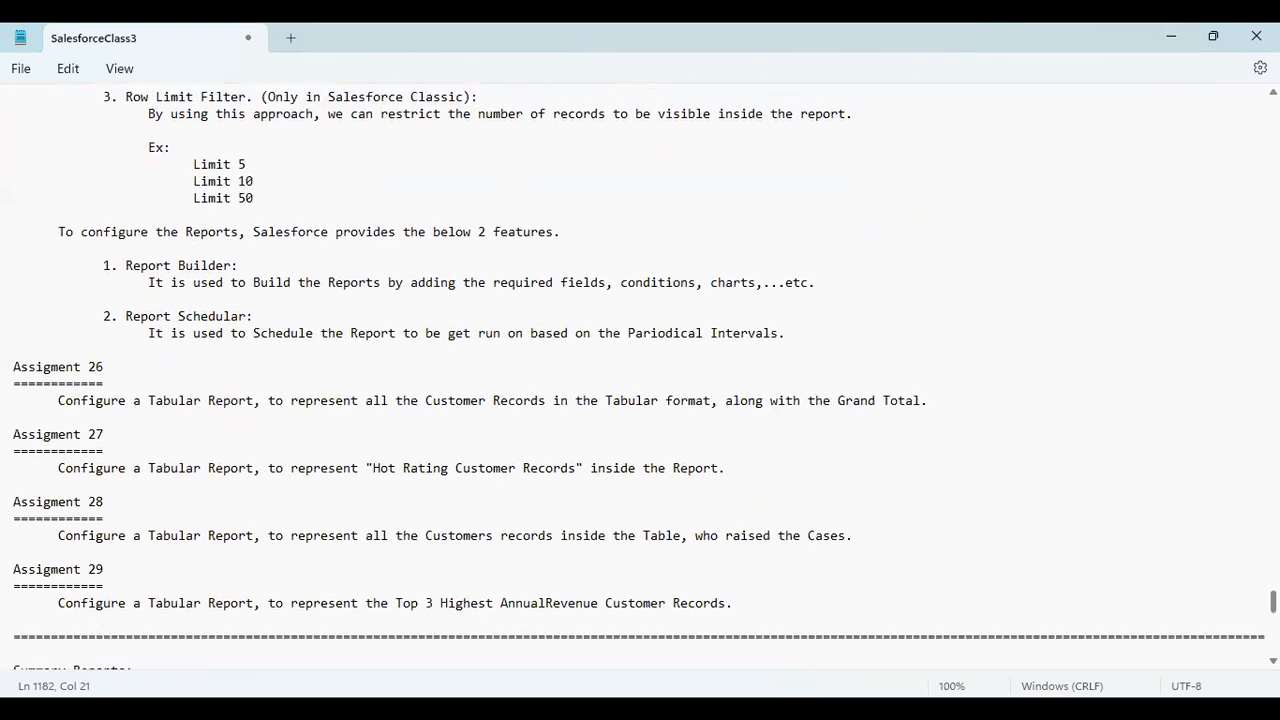
pyautogui.scroll(1, 811, 540)
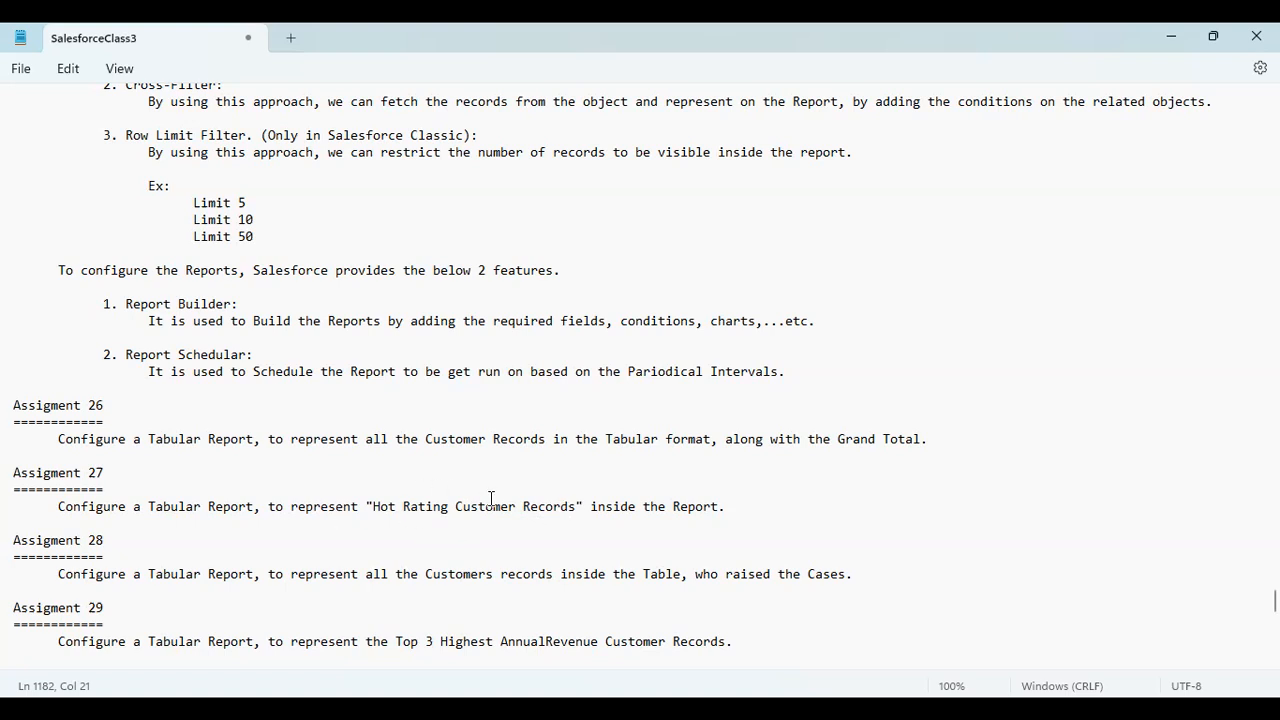
# Compare the highlighted Assignment 27 and Assignment 28 conditions with the Field Filter and Cross-Filter descriptions in the notes.
pyautogui.moveTo(486, 508); pyautogui.dragTo(314, 506)
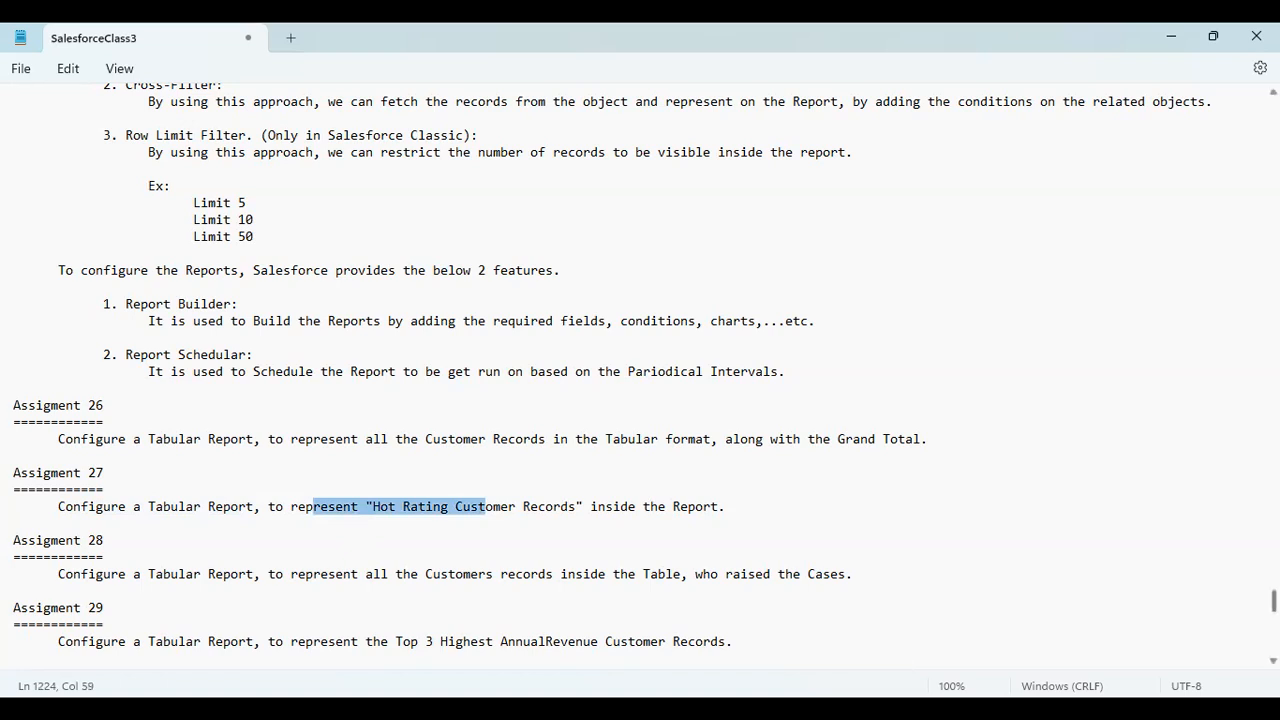
pyautogui.scroll(-2, 640, 377)
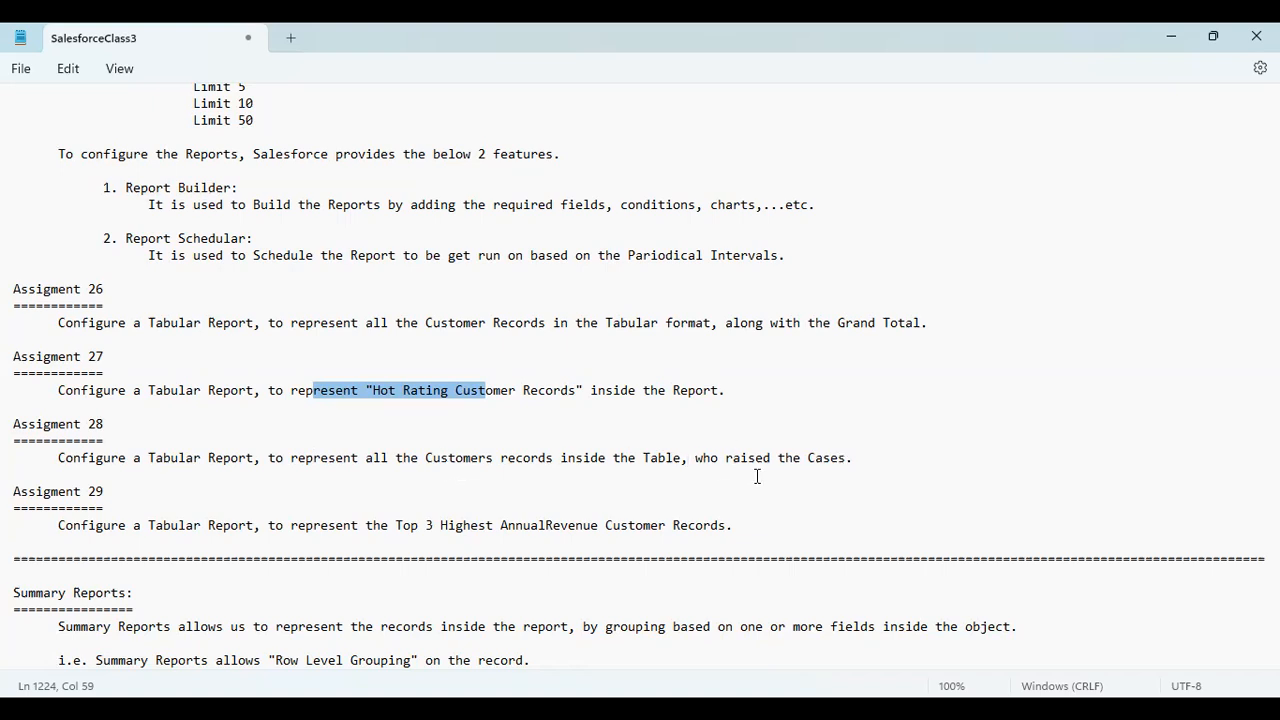
pyautogui.moveTo(640, 463); pyautogui.dragTo(858, 459)
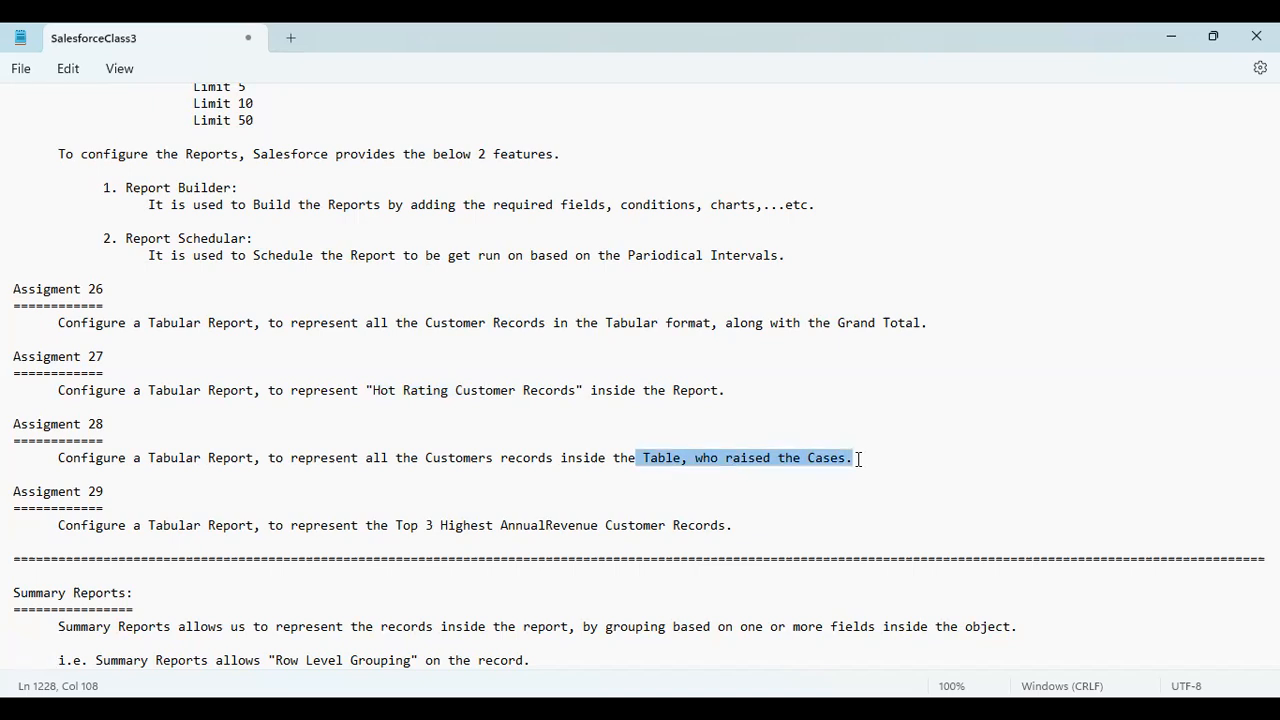
pyautogui.scroll(8, 436, 458)
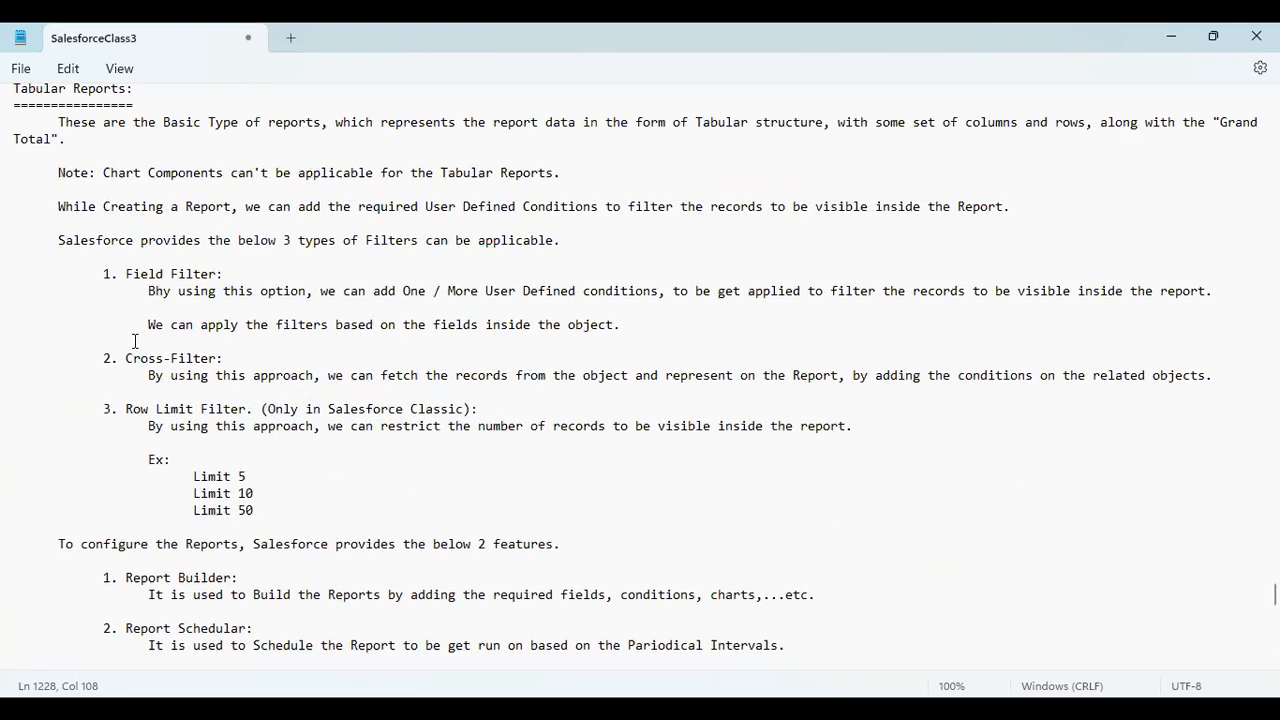
# Examine the Cross-Filter description alongside Assignment 28's condition on customers who raised Cases, plus Assignment 29 and the Row Limit Filter notes.
pyautogui.moveTo(125, 357); pyautogui.dragTo(375, 380)
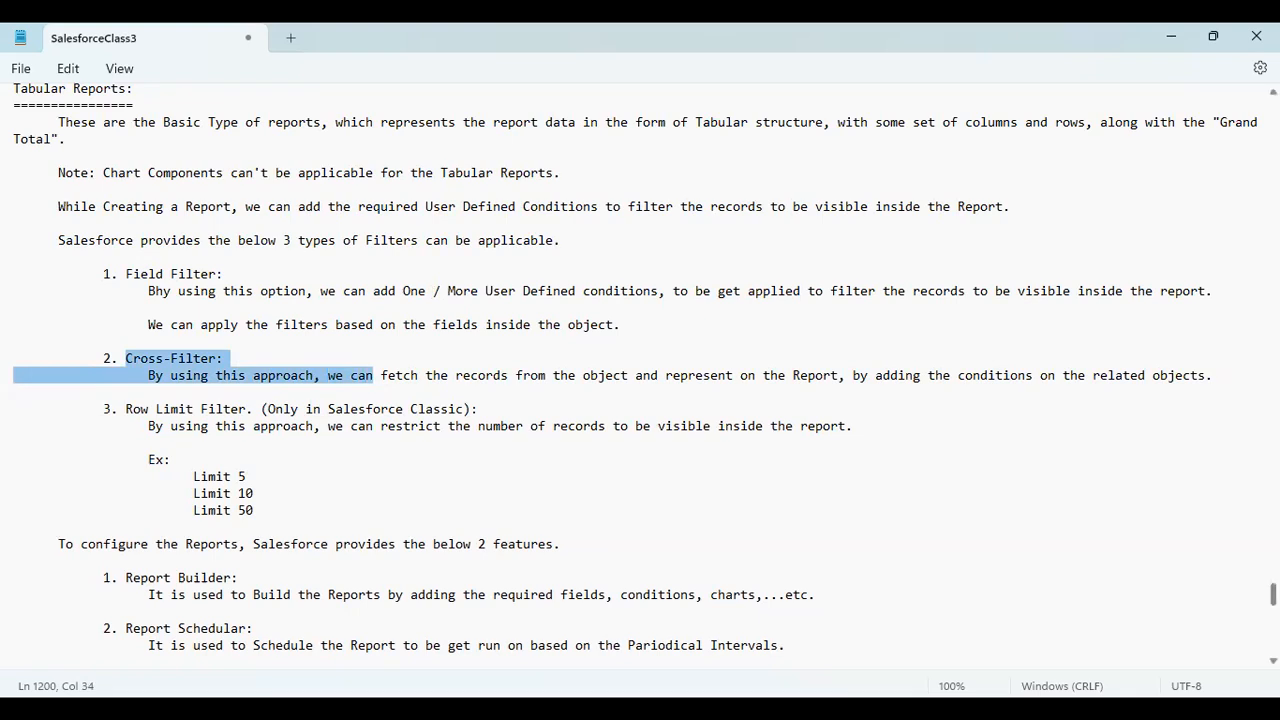
pyautogui.scroll(-9, 375, 380)
pyautogui.scroll(4, 640, 377)
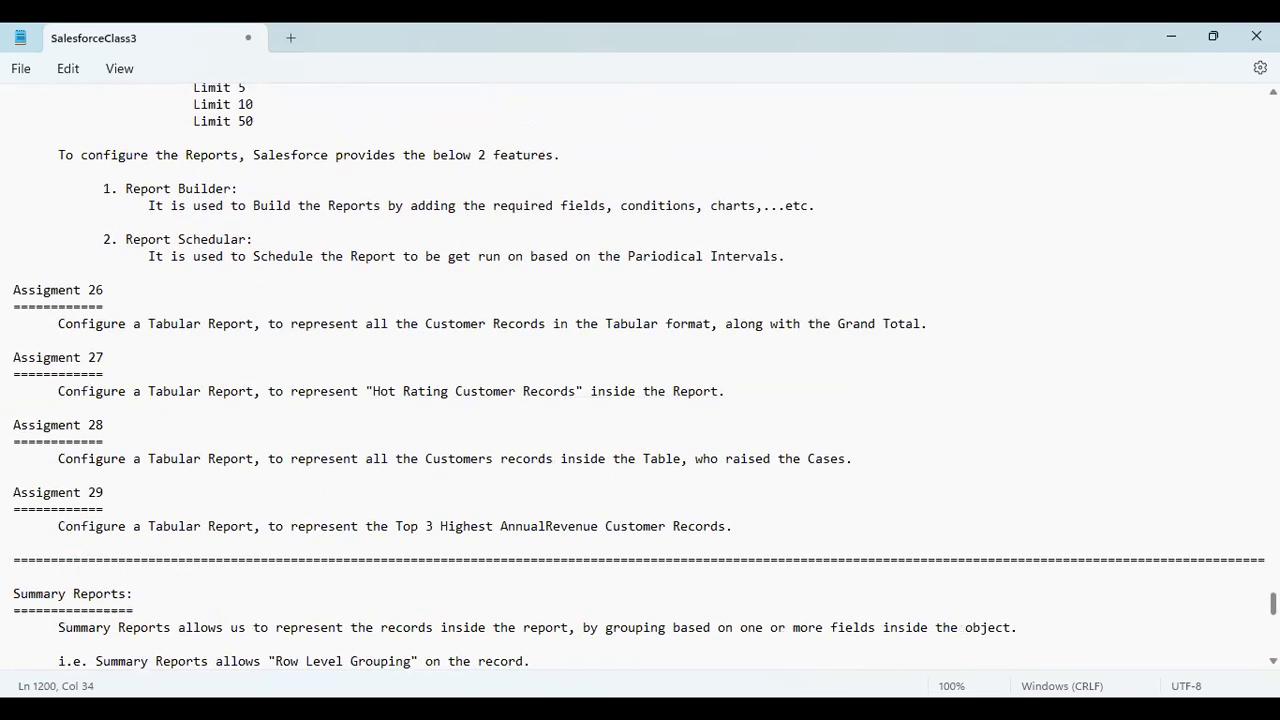
pyautogui.scroll(-2, 640, 377)
pyautogui.scroll(1, 640, 377)
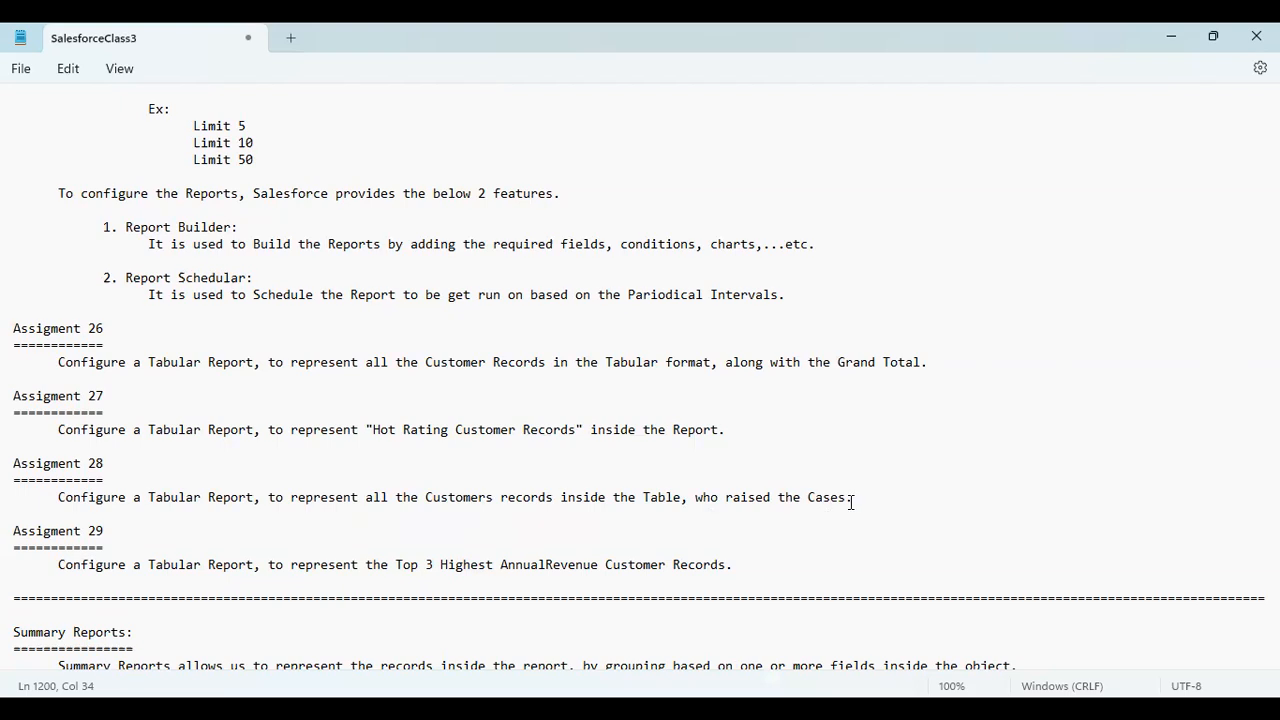
pyautogui.moveTo(643, 497); pyautogui.dragTo(840, 492)
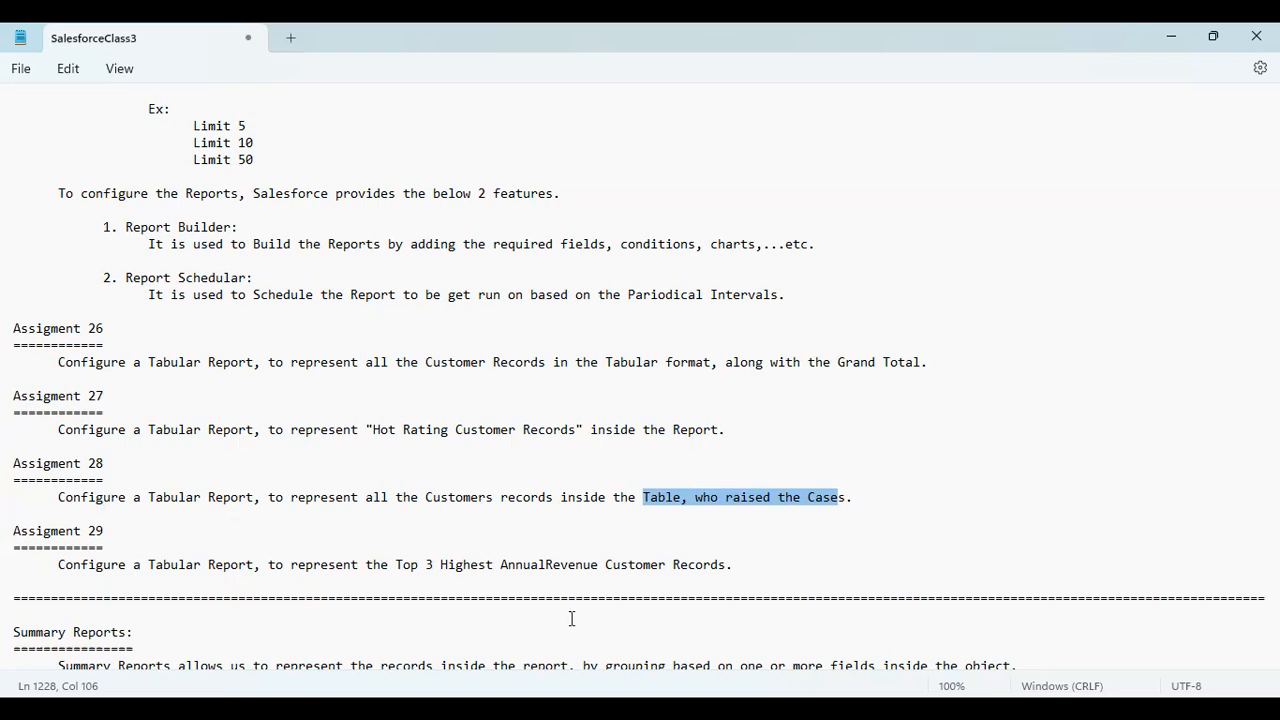
pyautogui.click(389, 568)
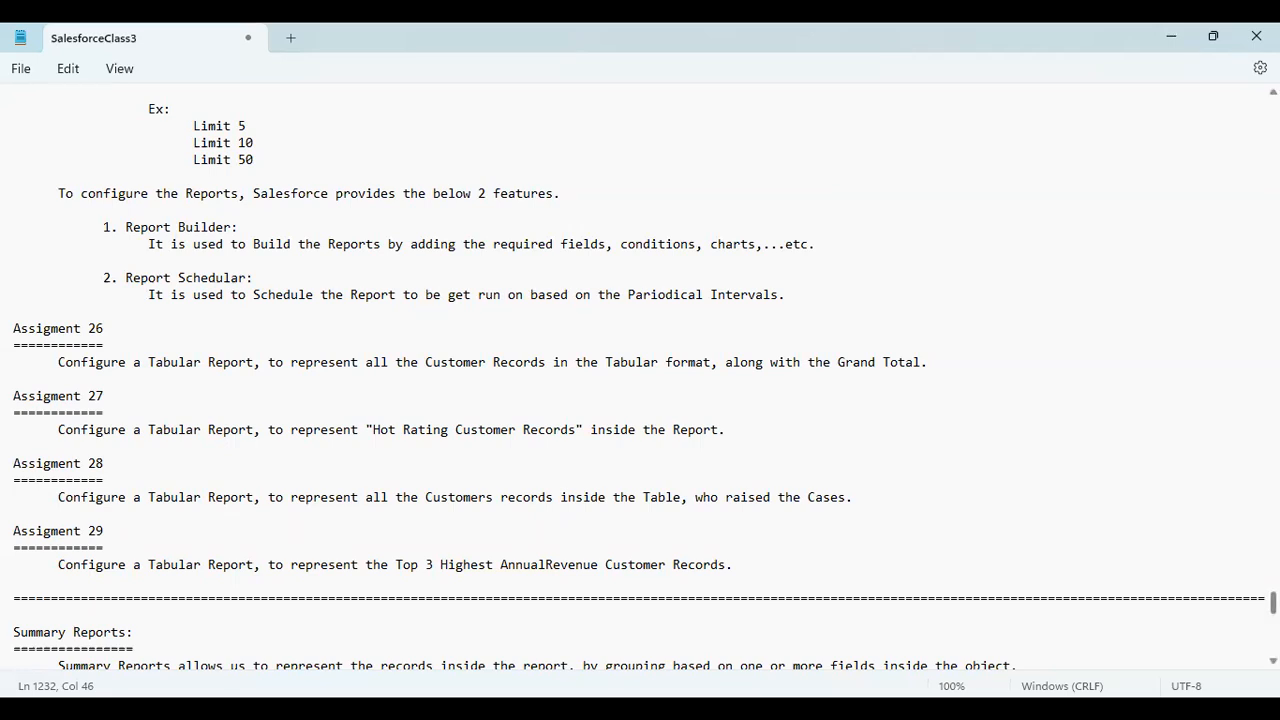
pyautogui.scroll(7, 640, 377)
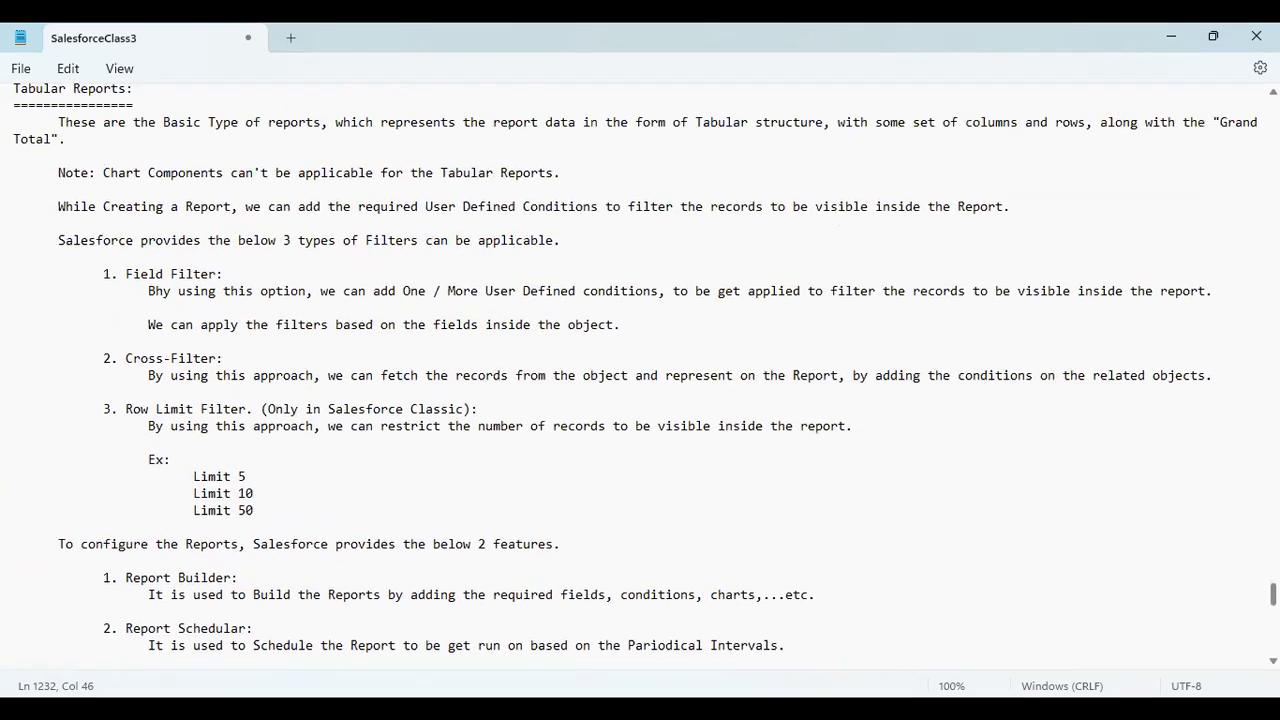
pyautogui.scroll(1, 640, 377)
pyautogui.scroll(-1, 640, 377)
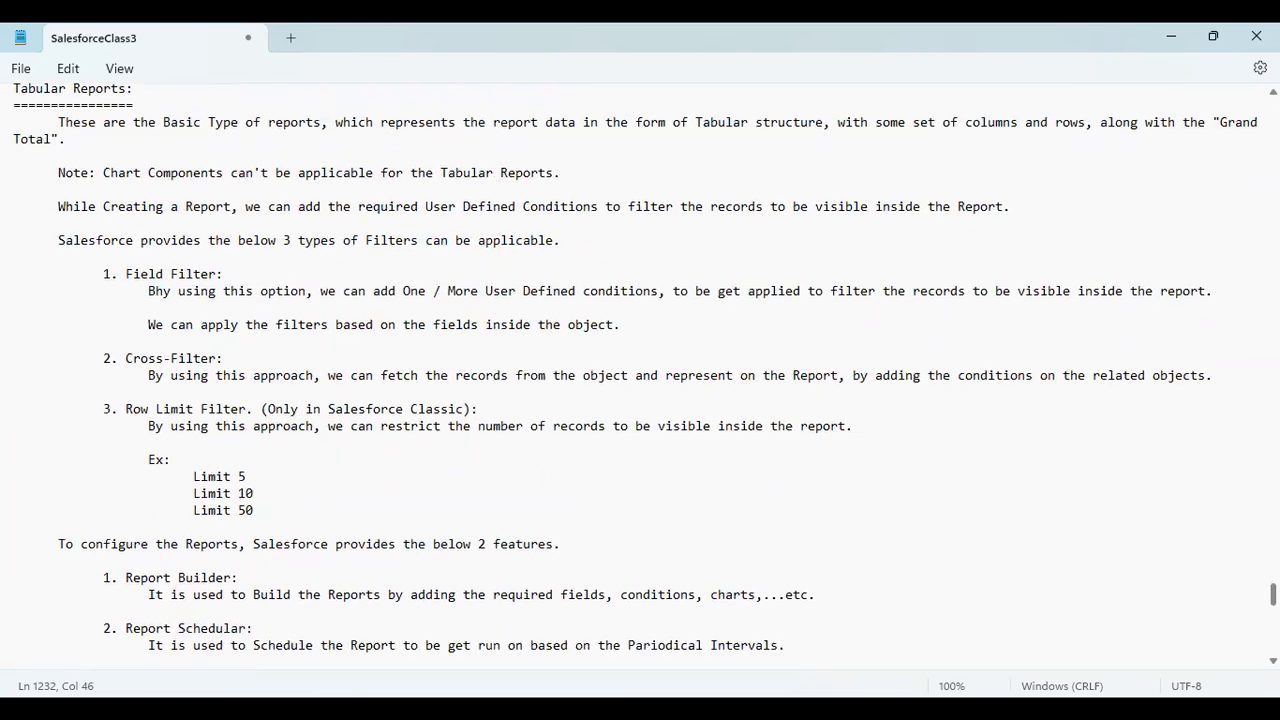